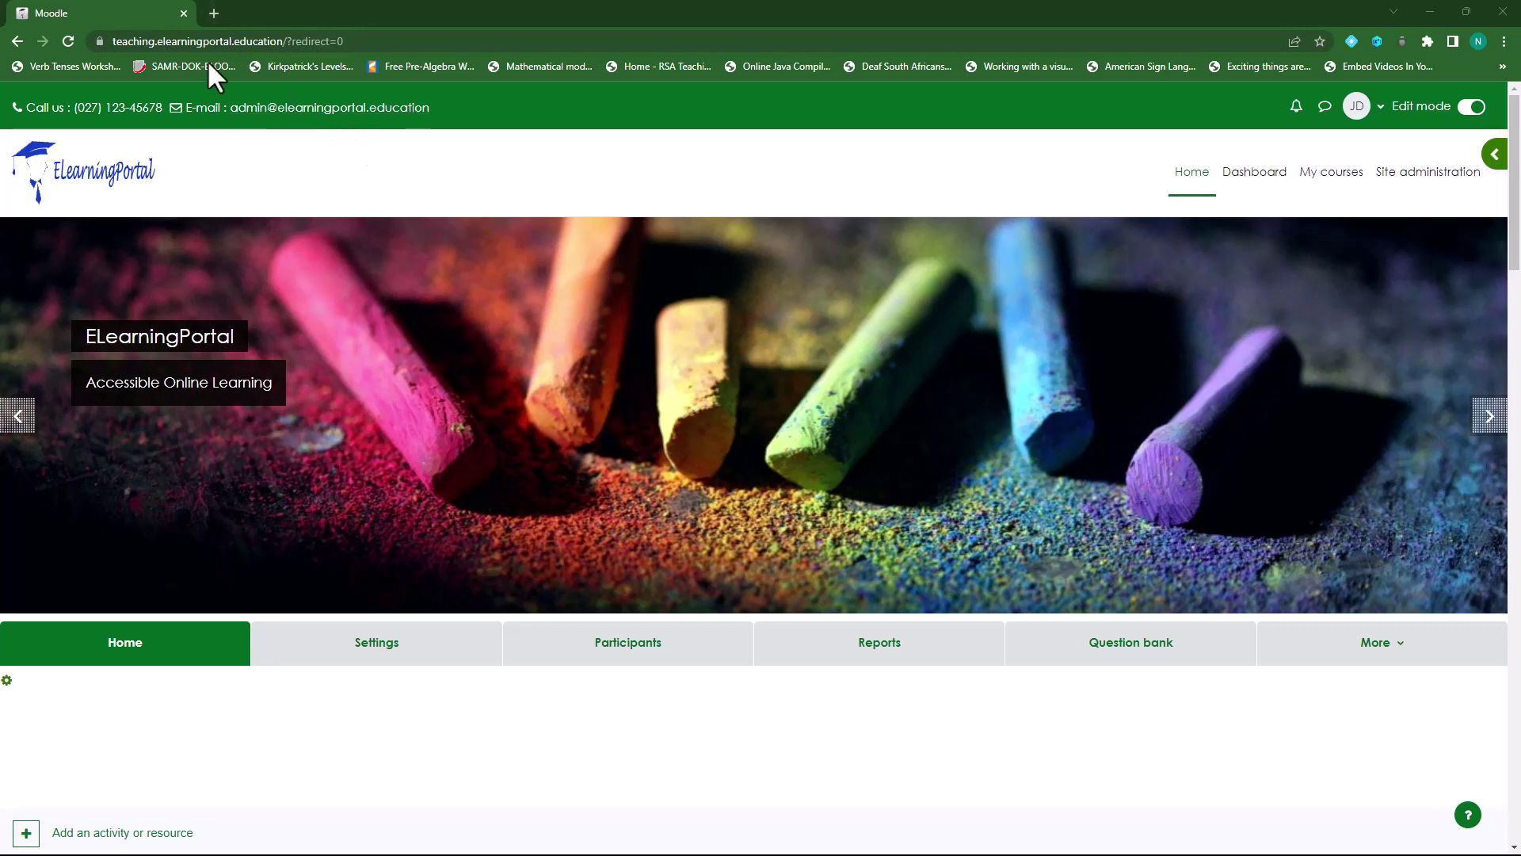
# - Open moodle.net in a new browser tab
pyautogui.click(214, 12)
pyautogui.click(319, 41)
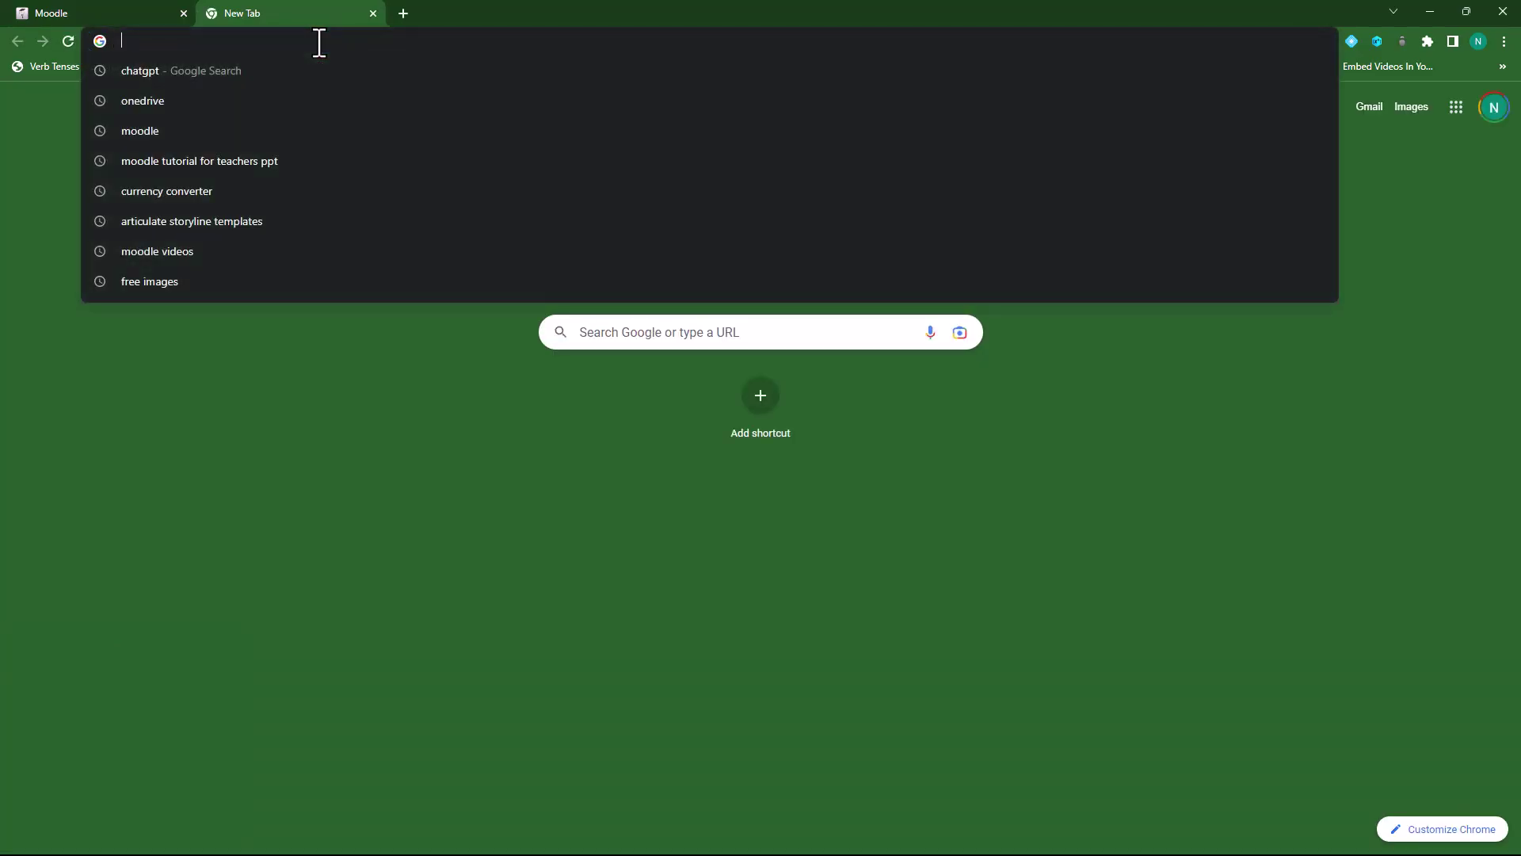
pyautogui.write('moodle.net')
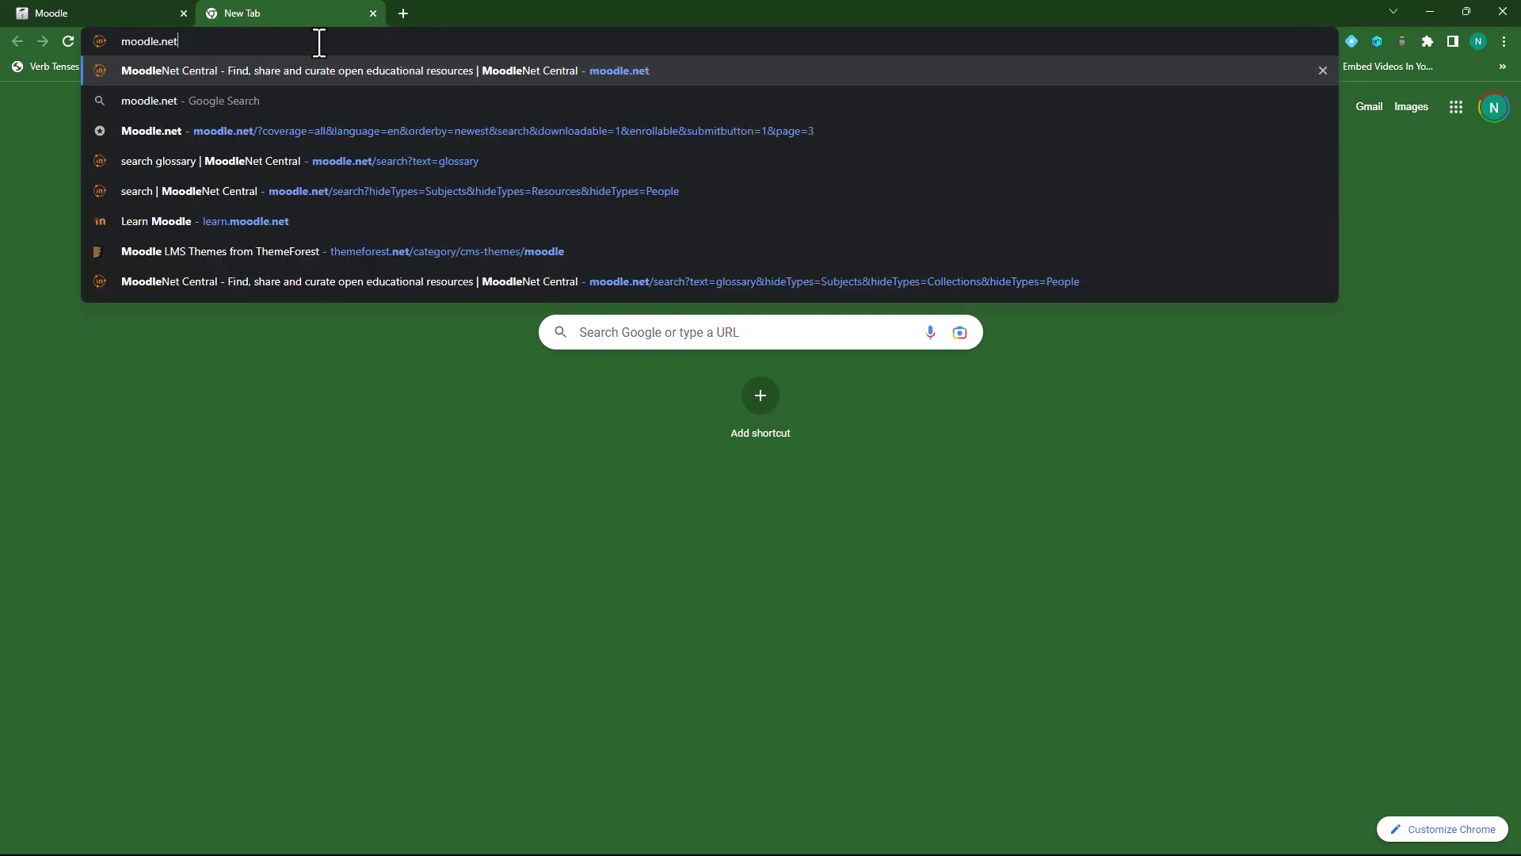
pyautogui.press('Return')
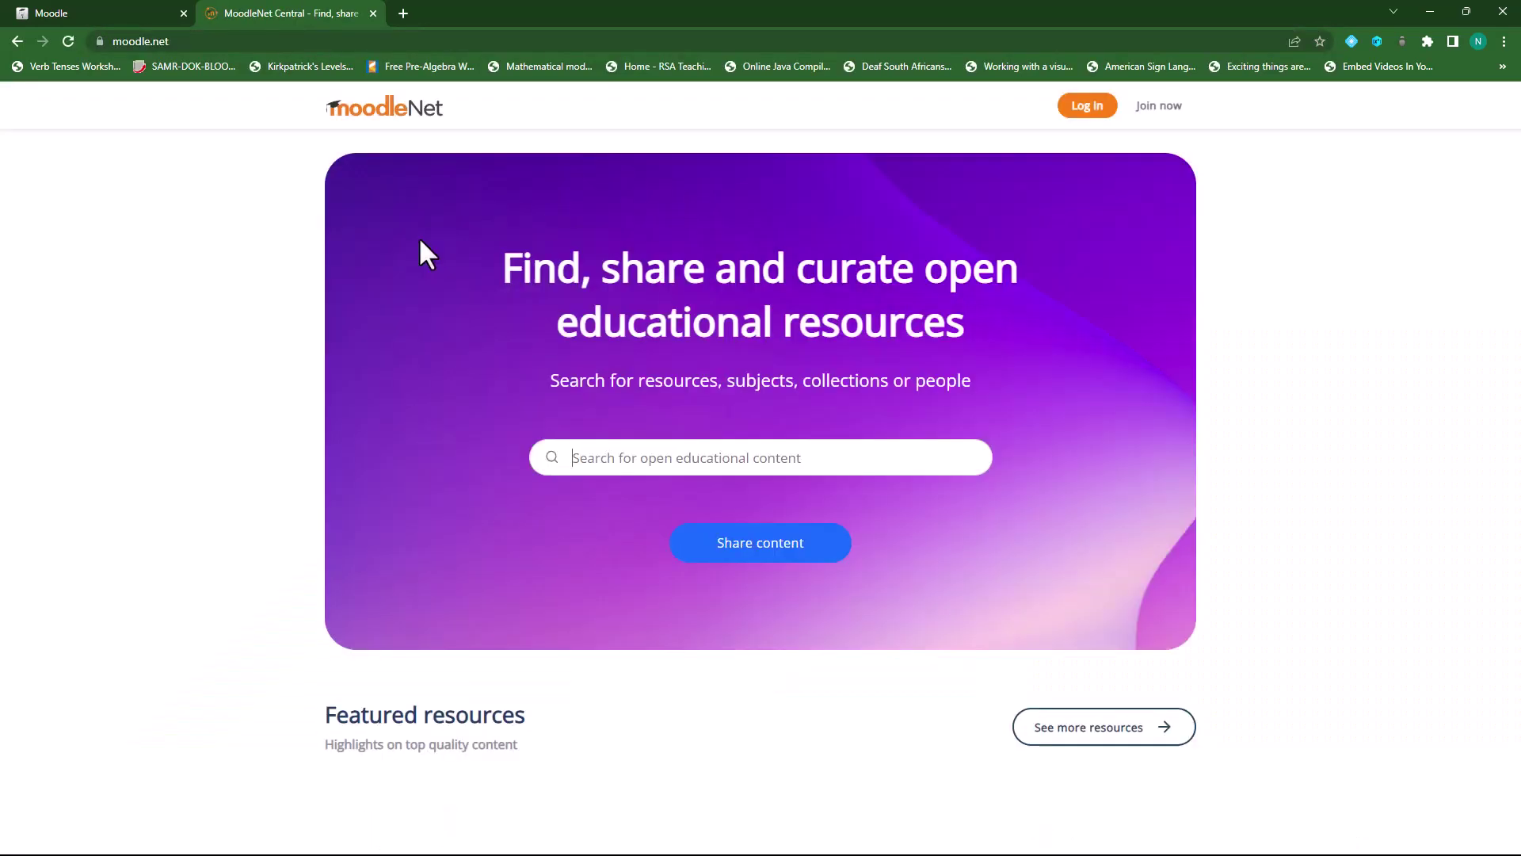
# - Search MoodleNet for glossary content and show all matching resources
pyautogui.click(670, 458)
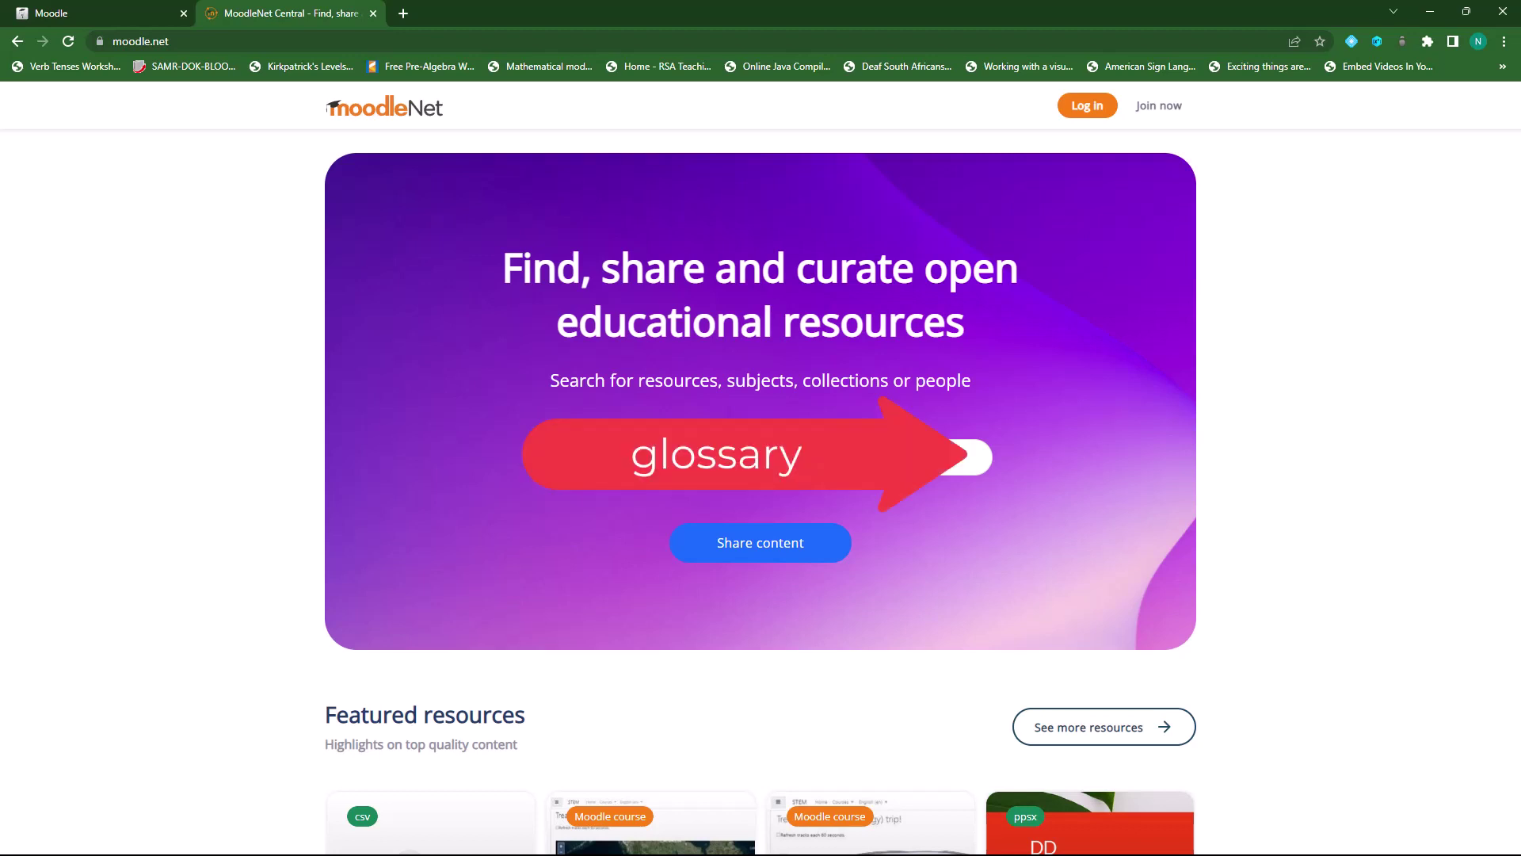
pyautogui.press('Return')
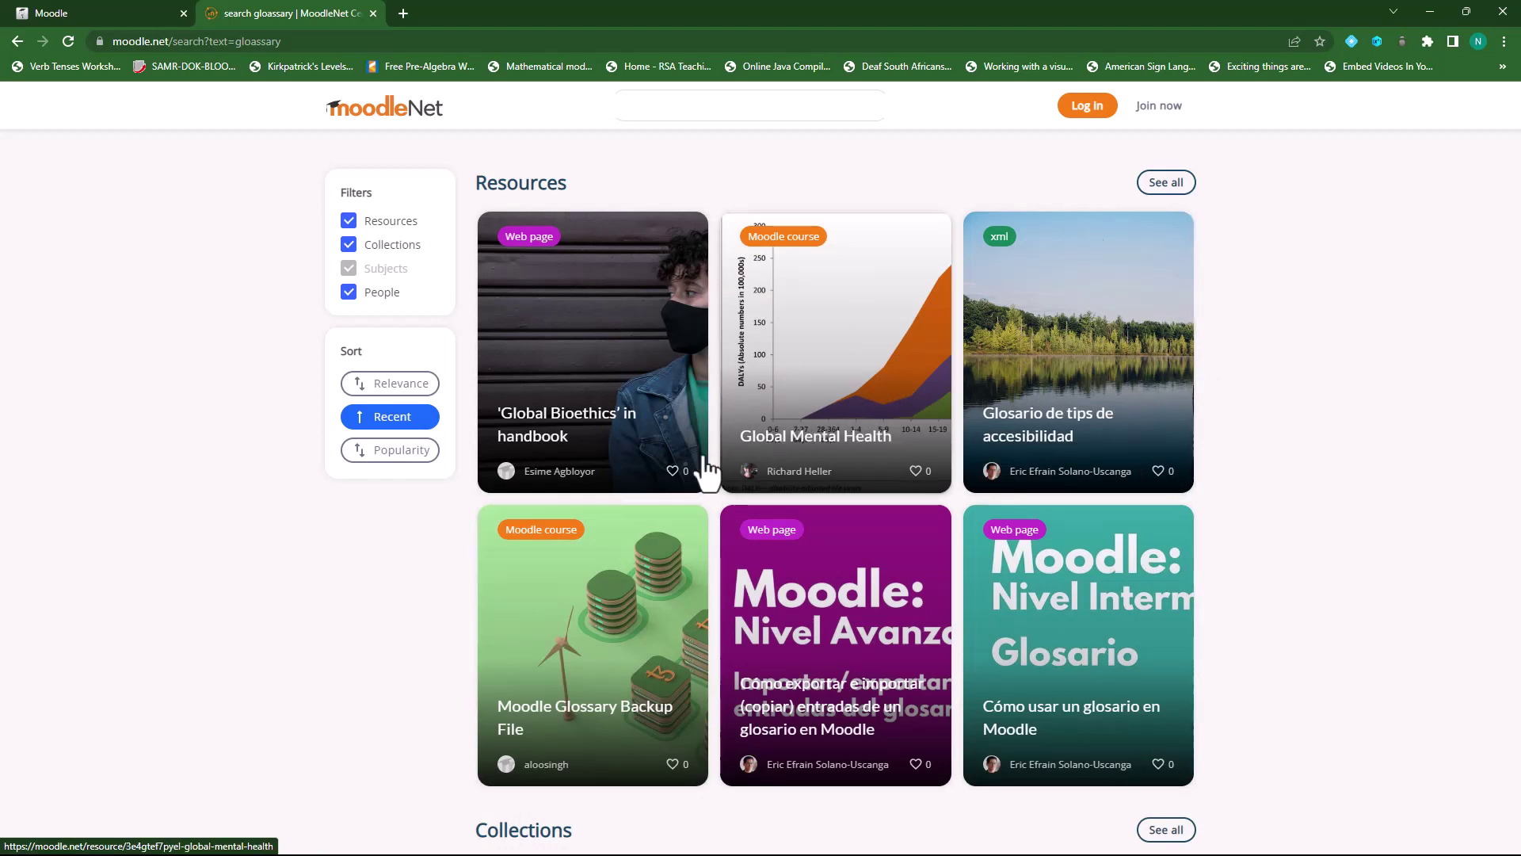
pyautogui.click(1172, 190)
# - Find the ICT terms glossary entries resource from Moodle Academy and download its XML file
pyautogui.scroll(-3, 872, 534)
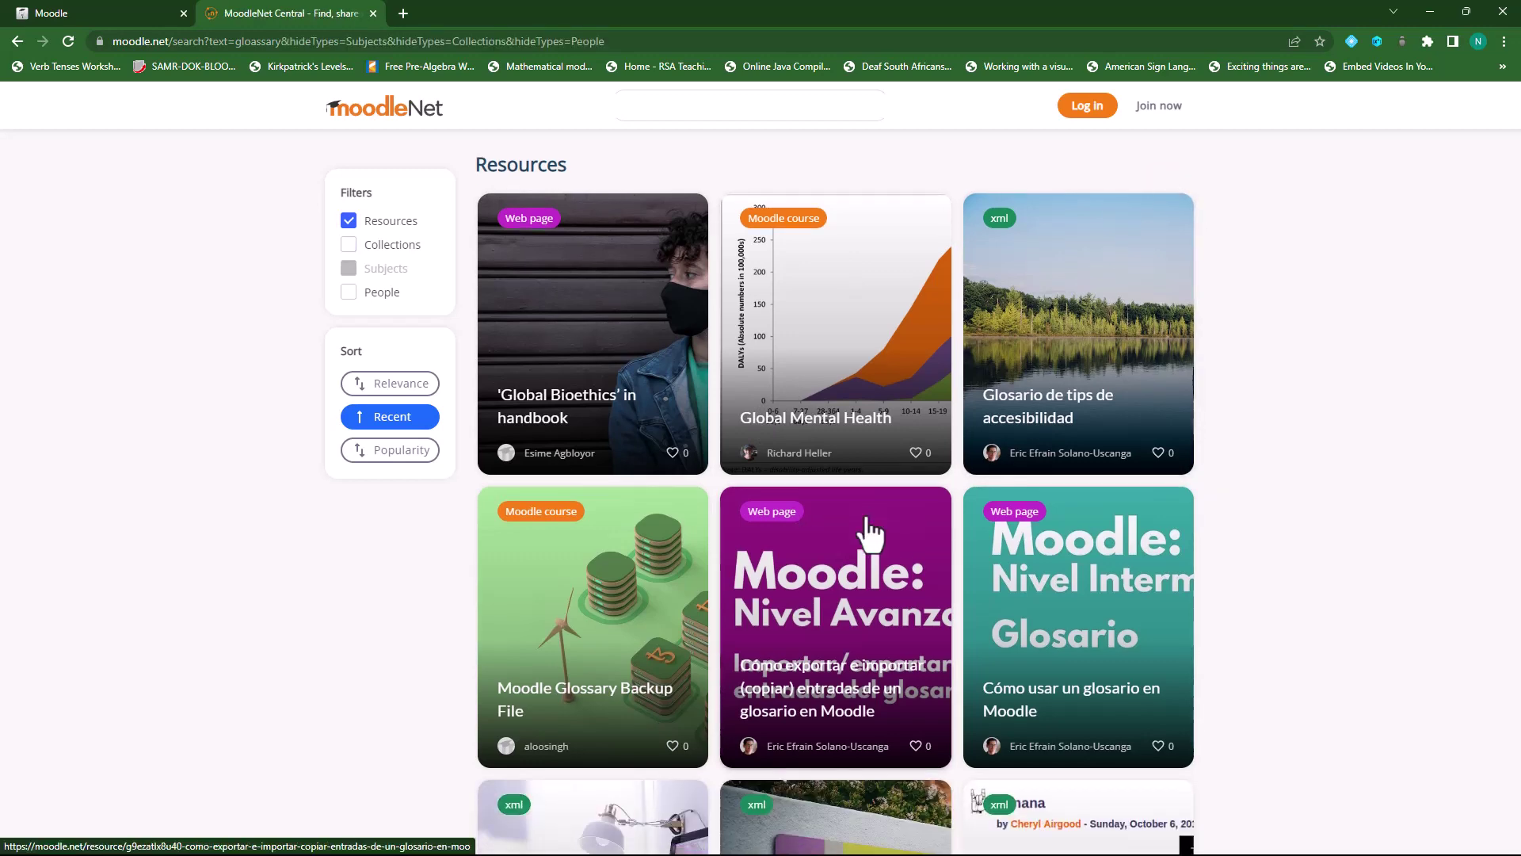
pyautogui.scroll(-1, 943, 584)
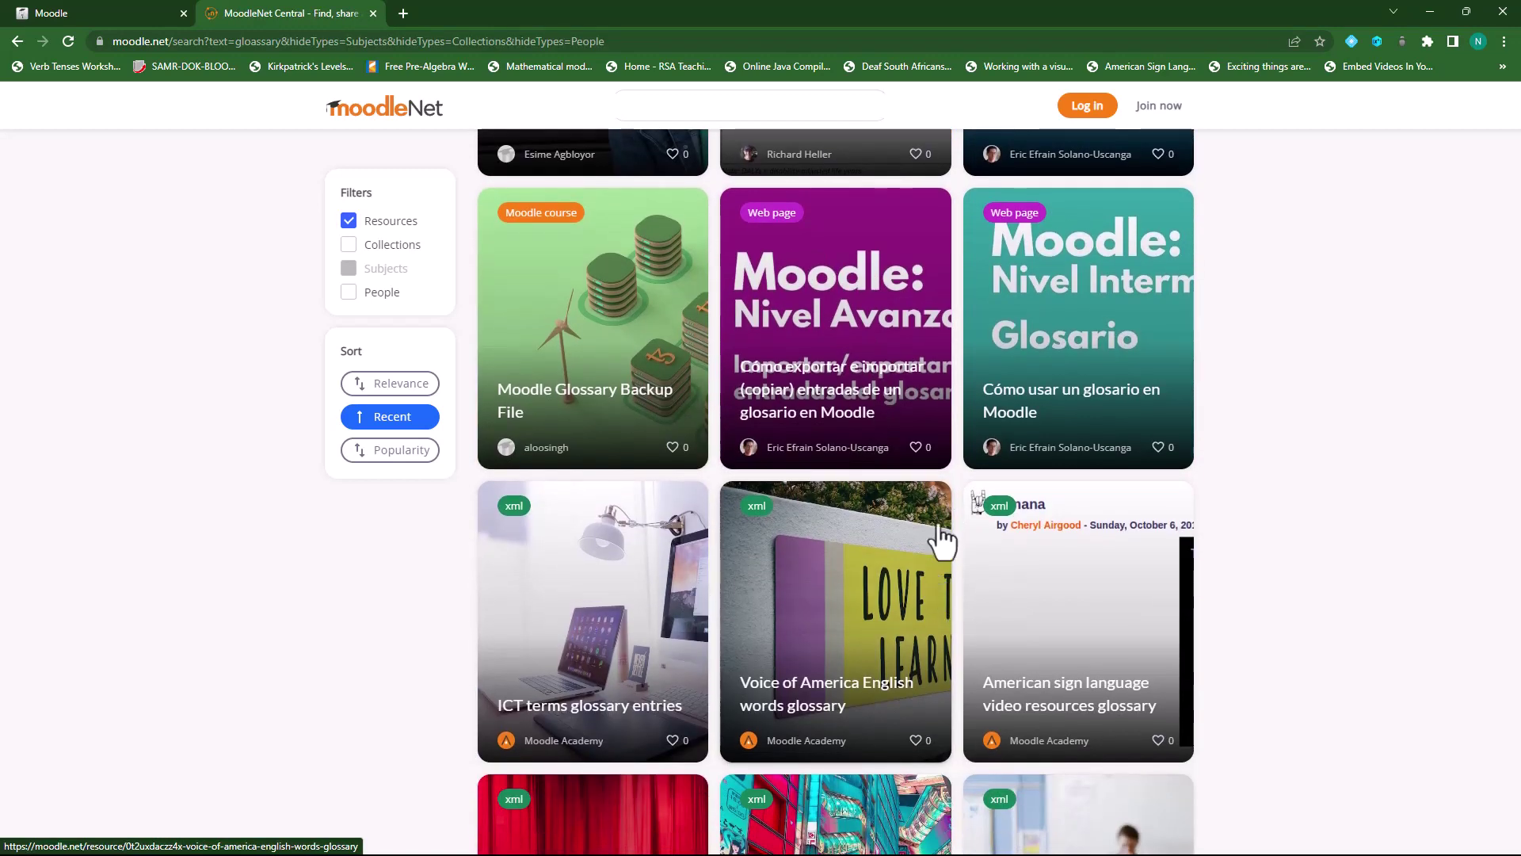
pyautogui.scroll(-1, 840, 631)
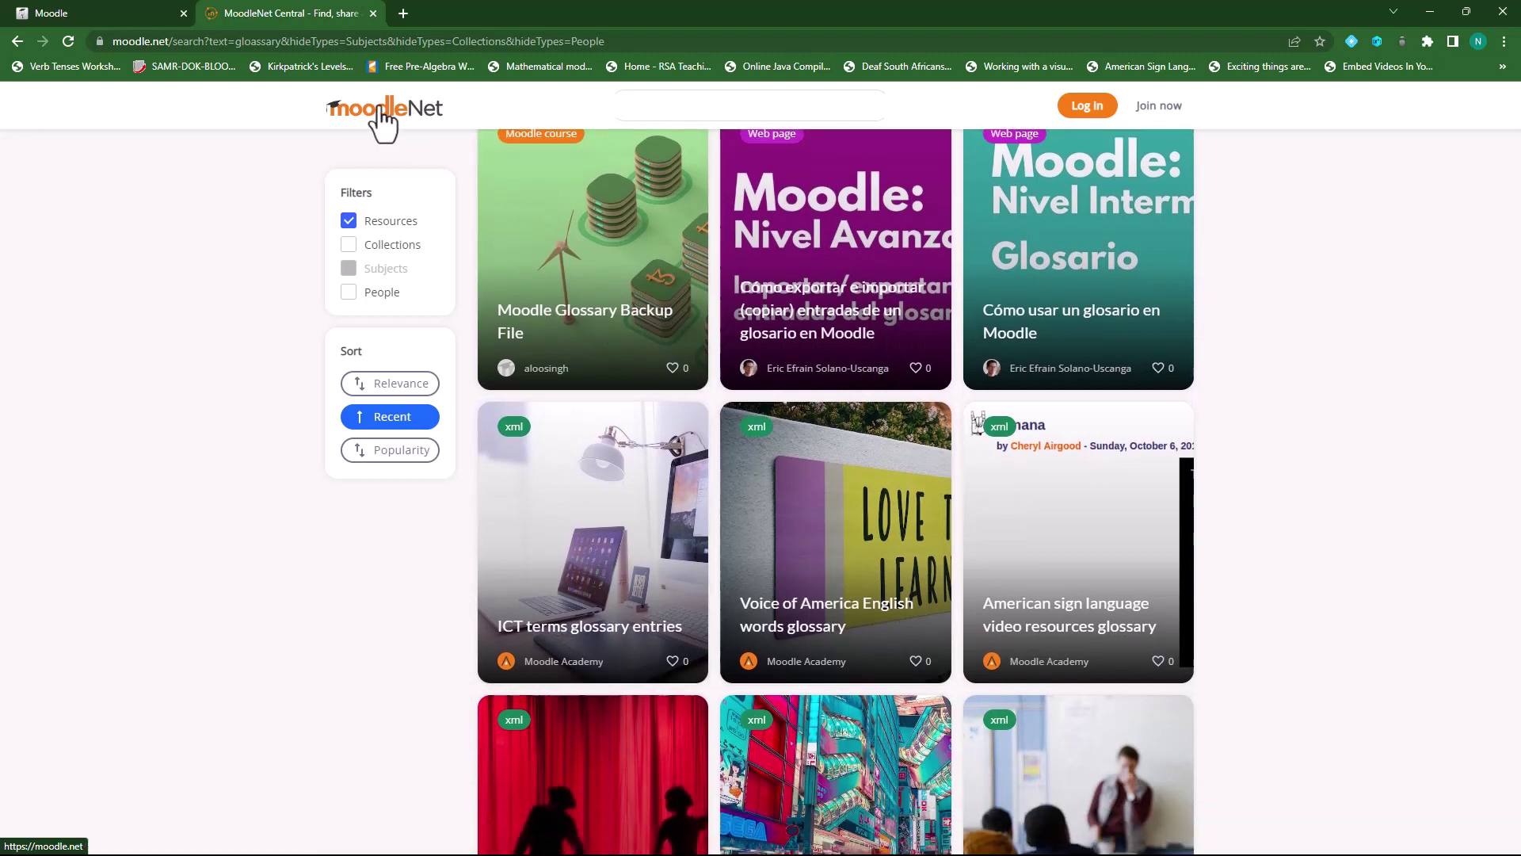
pyautogui.click(607, 567)
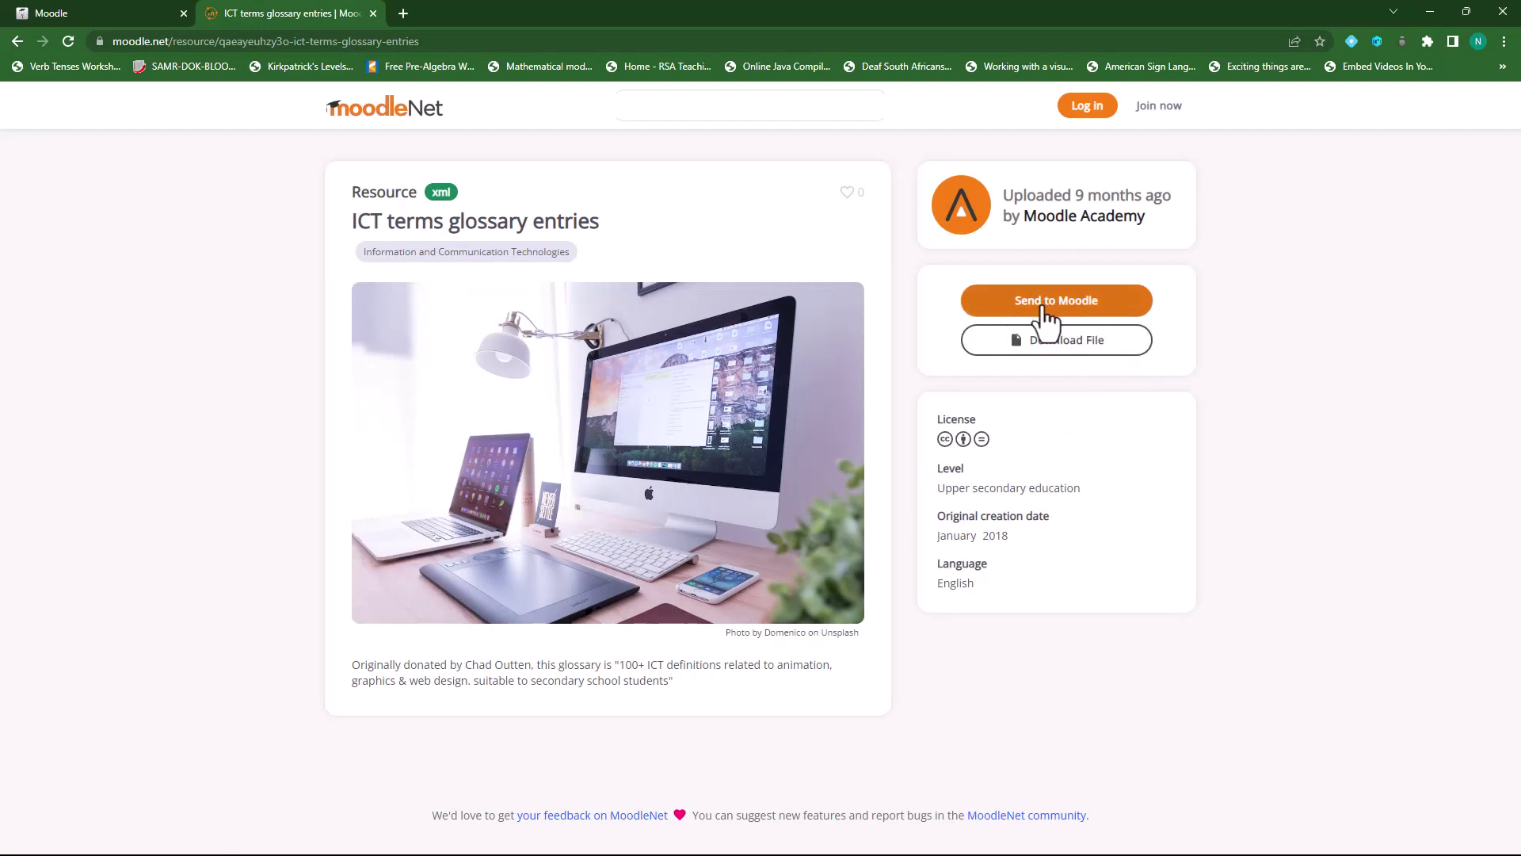
pyautogui.click(1069, 347)
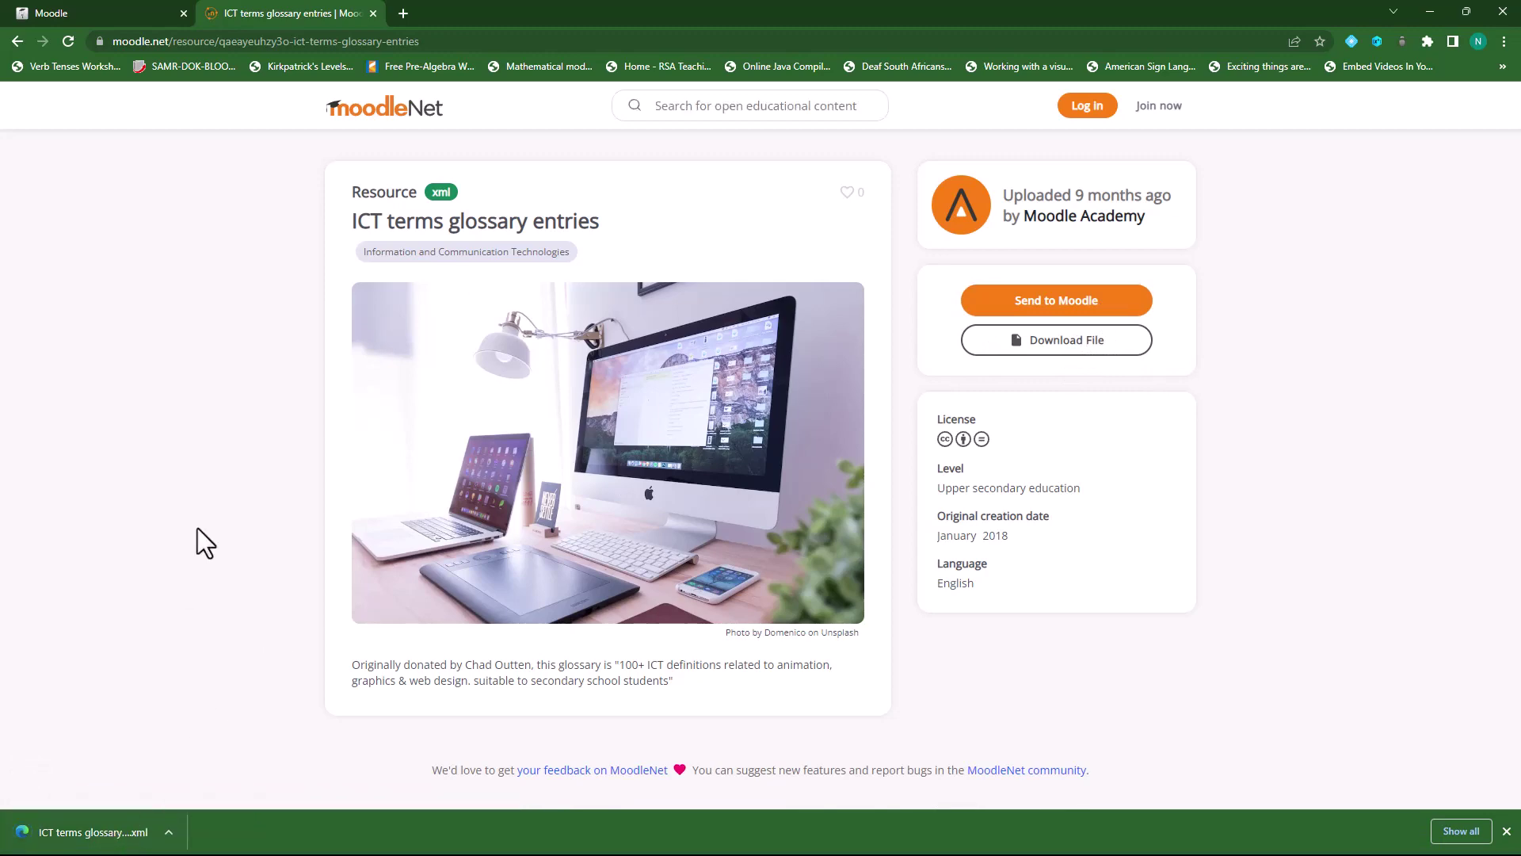
# - Return to the Moodle site and open the ICT for all course with edit mode on
pyautogui.click(119, 13)
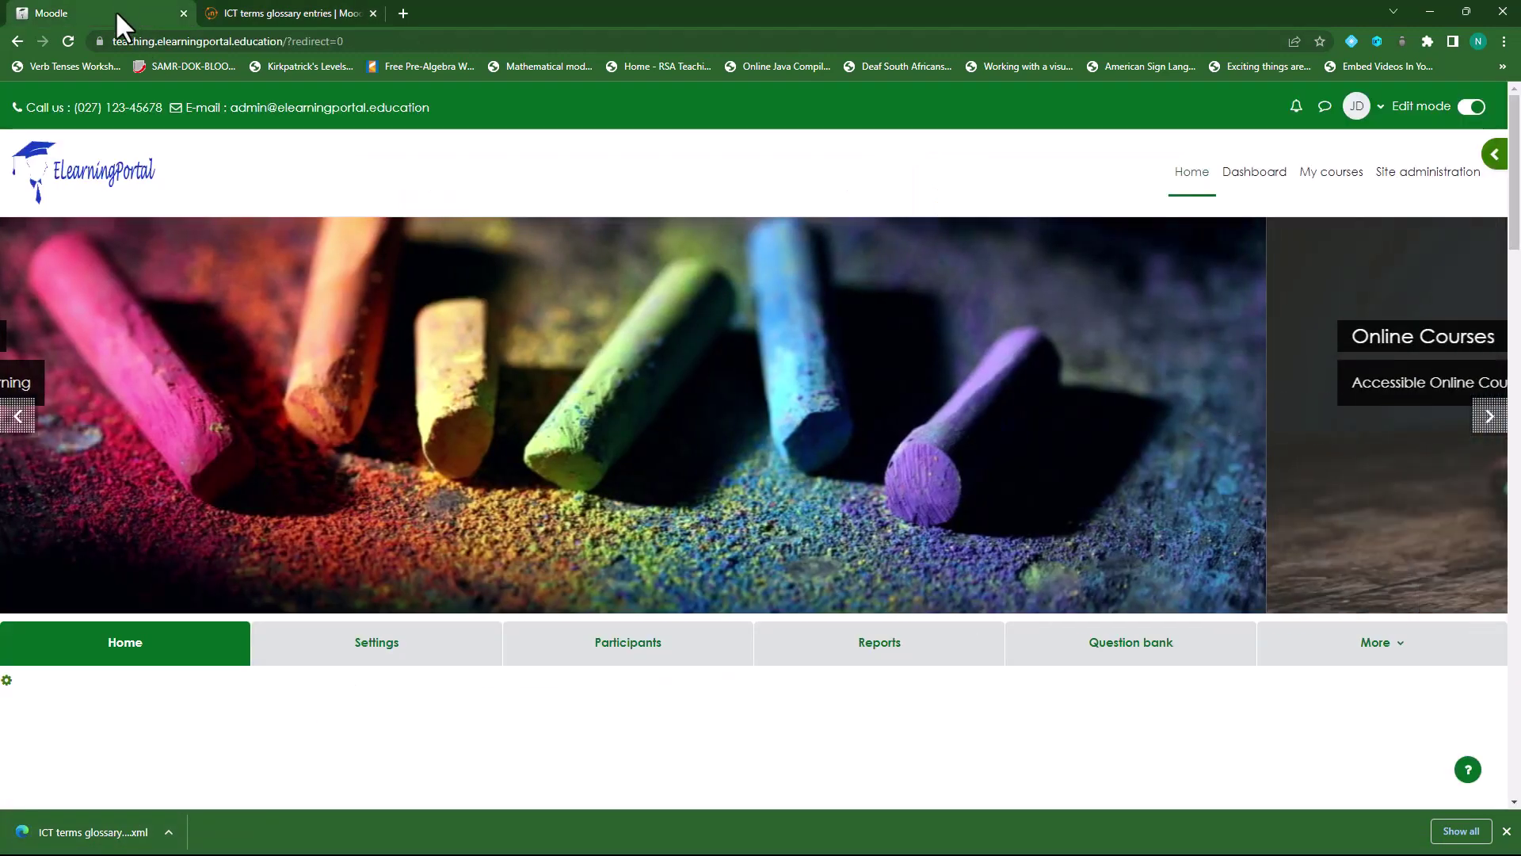
pyautogui.scroll(-10, 586, 441)
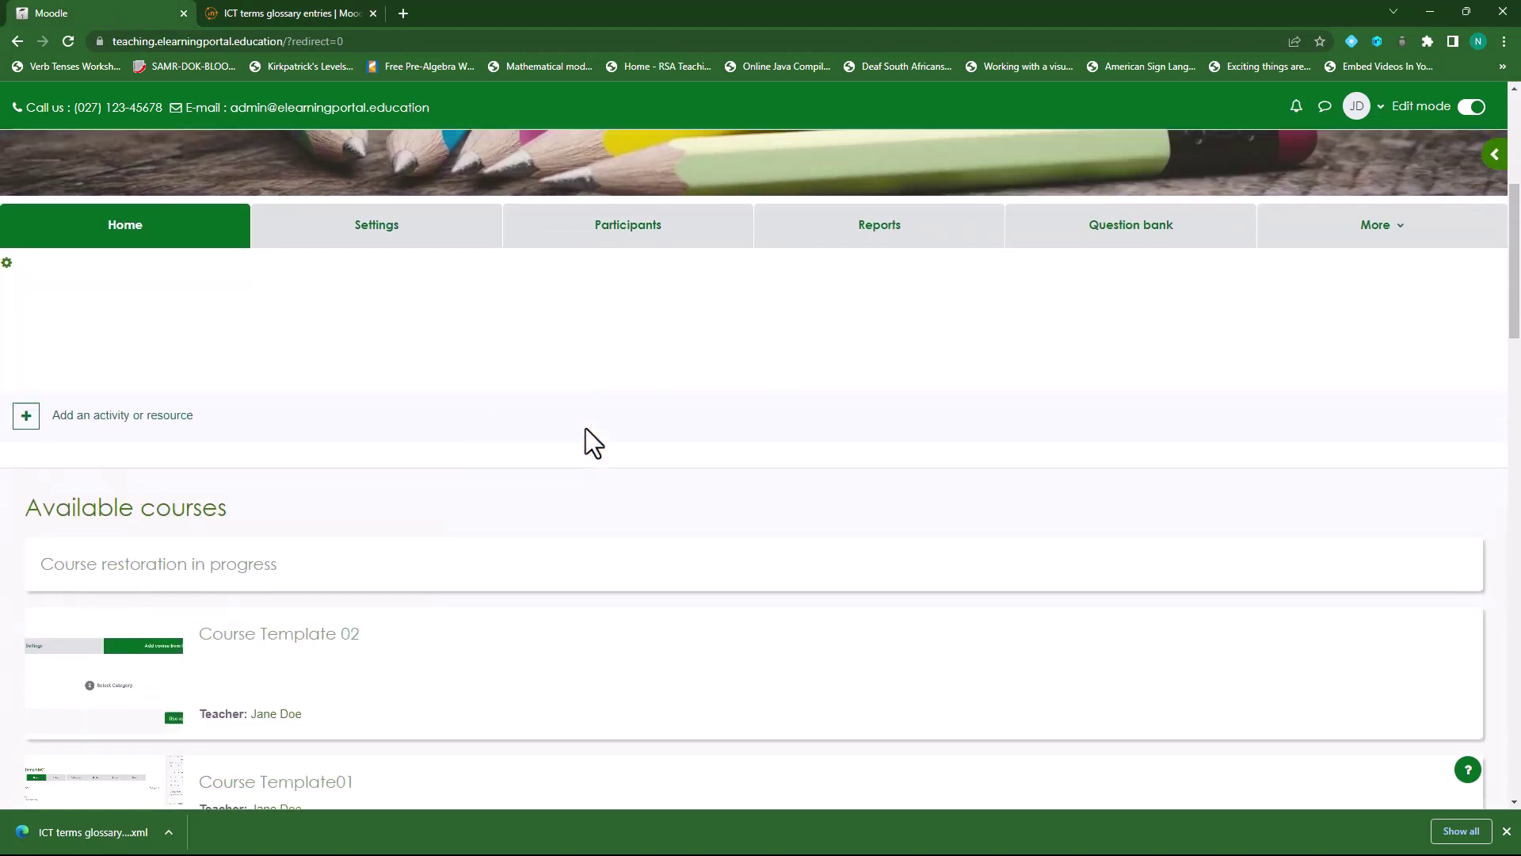
pyautogui.scroll(-1, 586, 429)
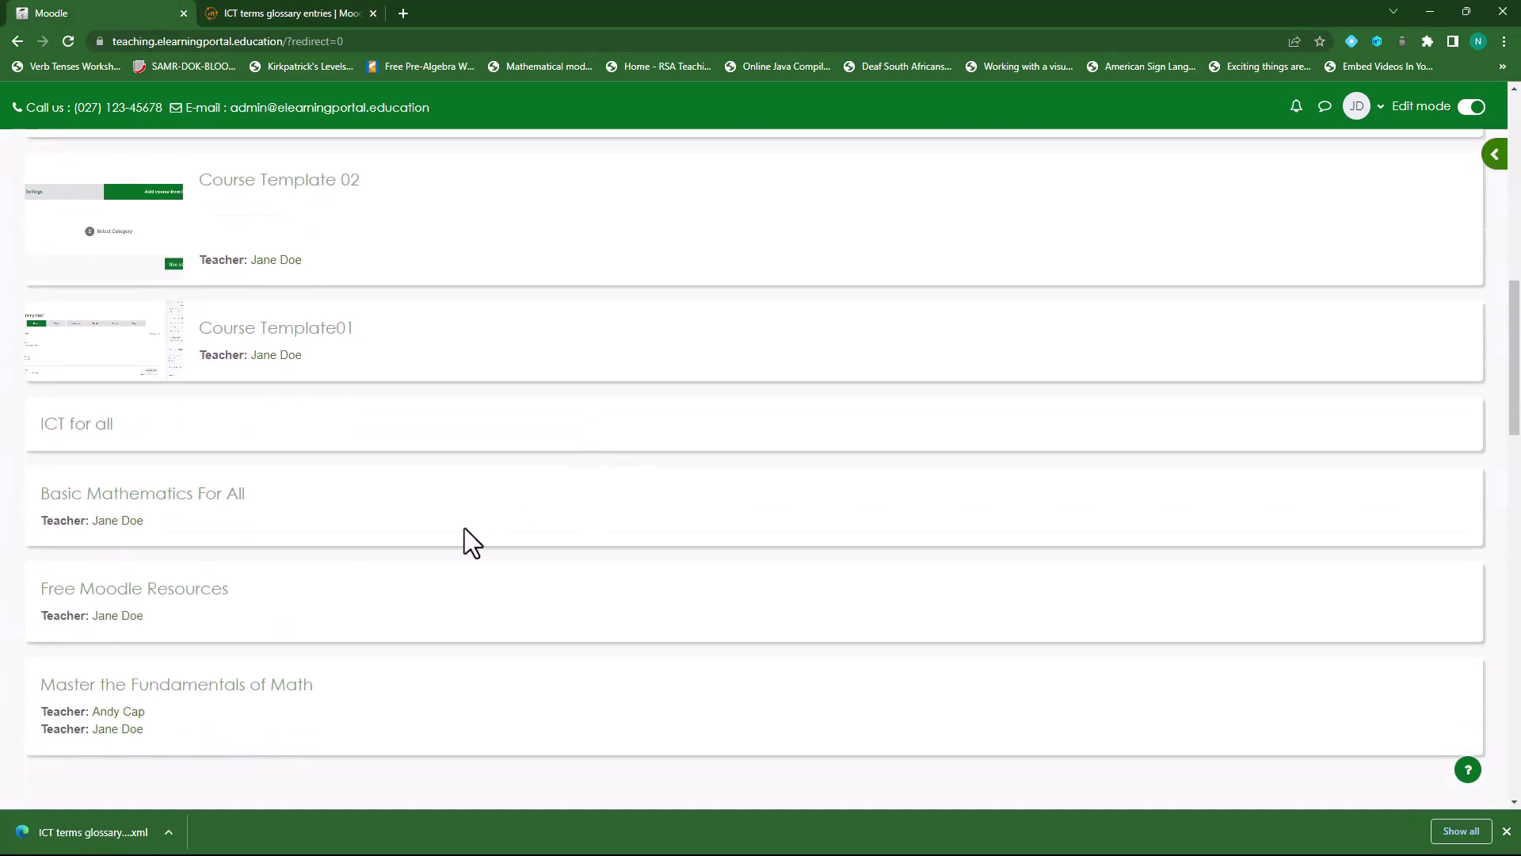
pyautogui.click(91, 431)
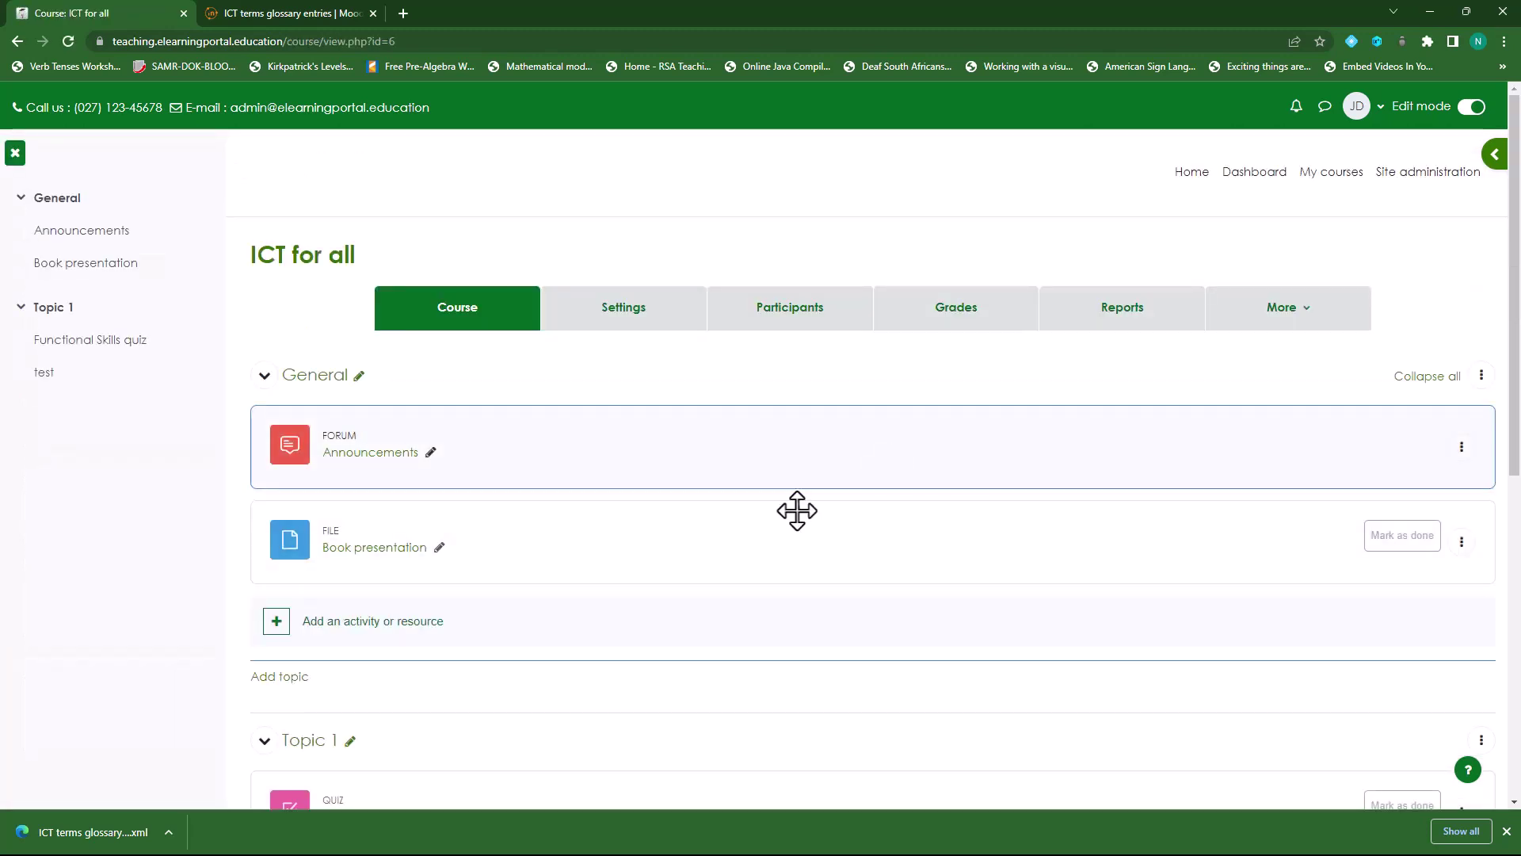
pyautogui.click(1467, 107)
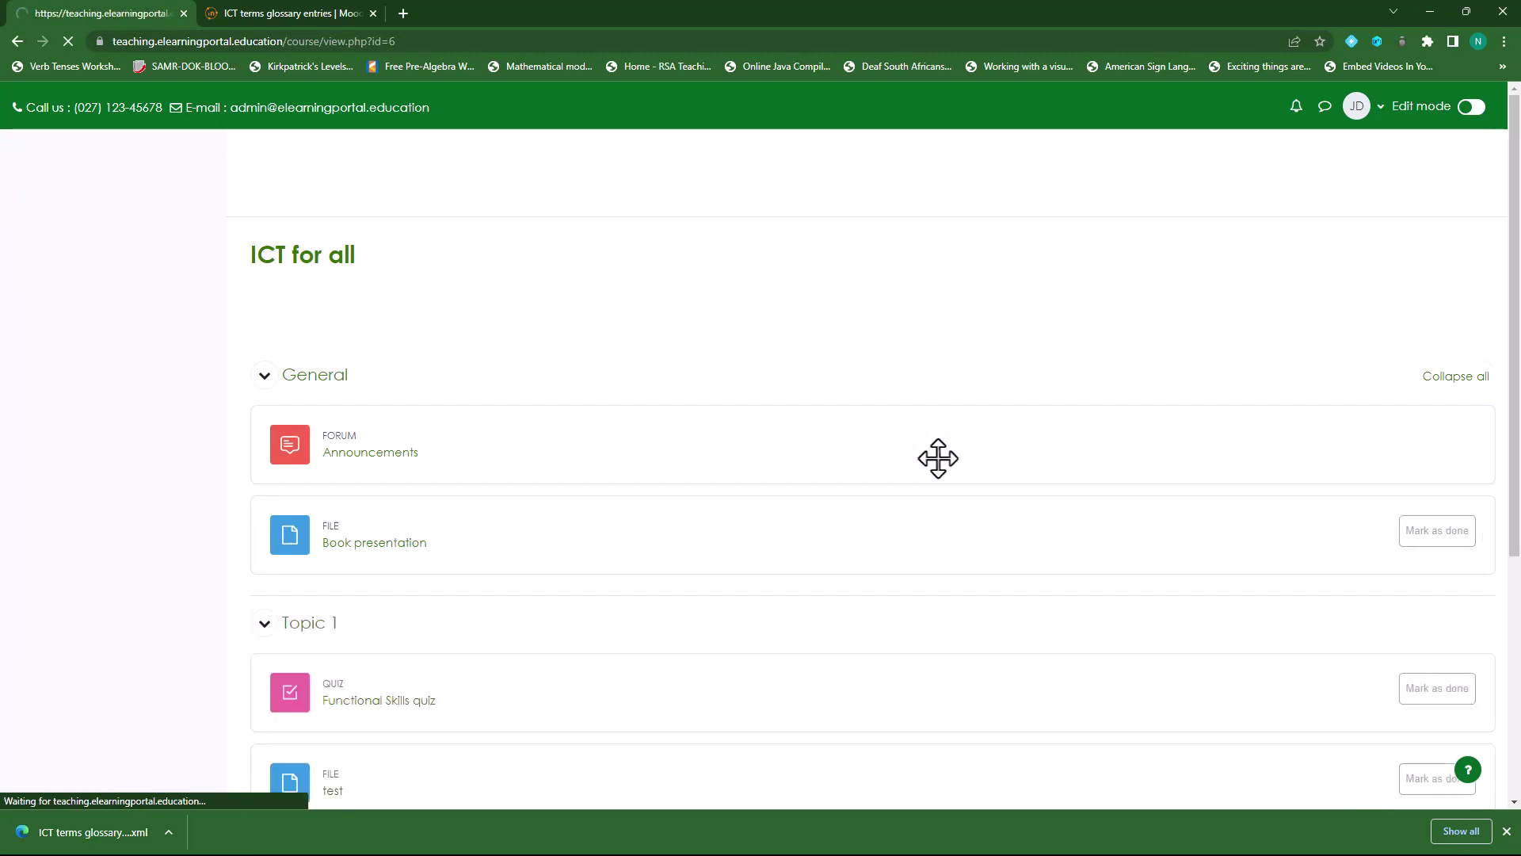
pyautogui.click(1475, 106)
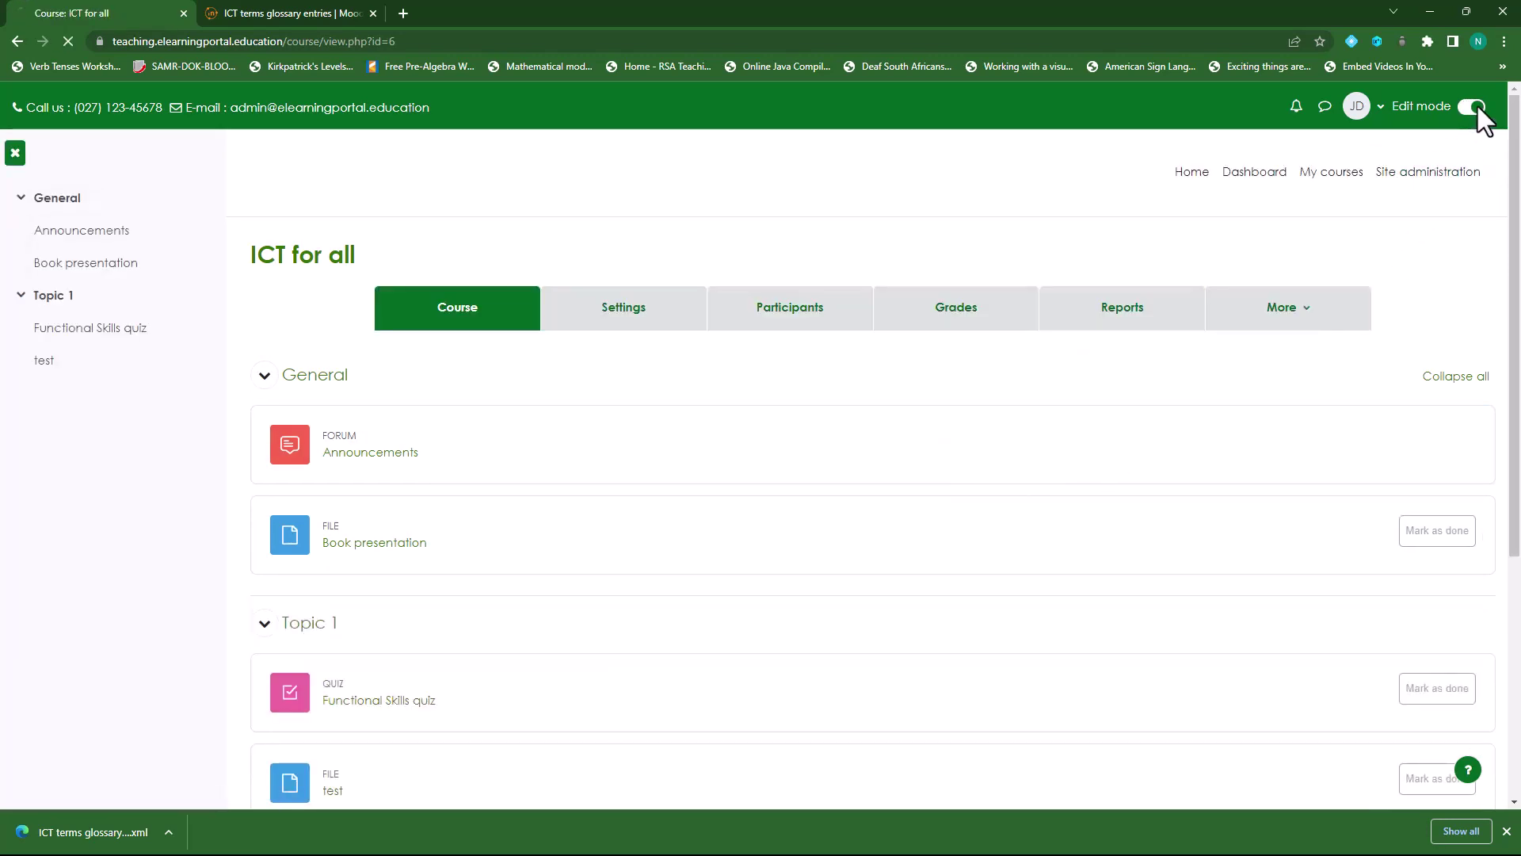
# - Add a Glossary activity to Topic 1 of the course and name it ICT Glossary
pyautogui.scroll(-4, 788, 518)
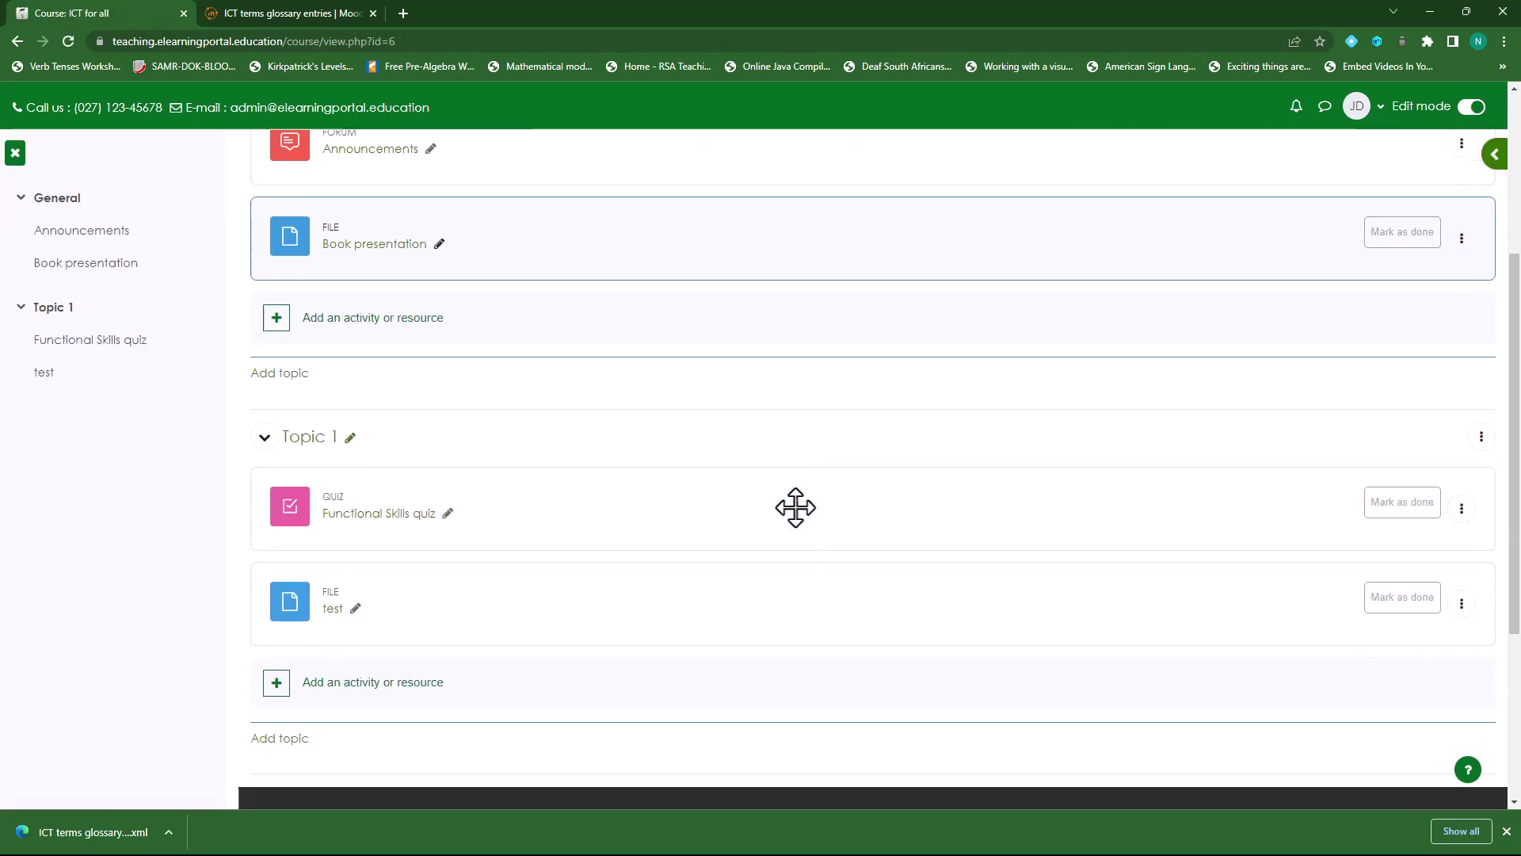
pyautogui.scroll(-3, 795, 507)
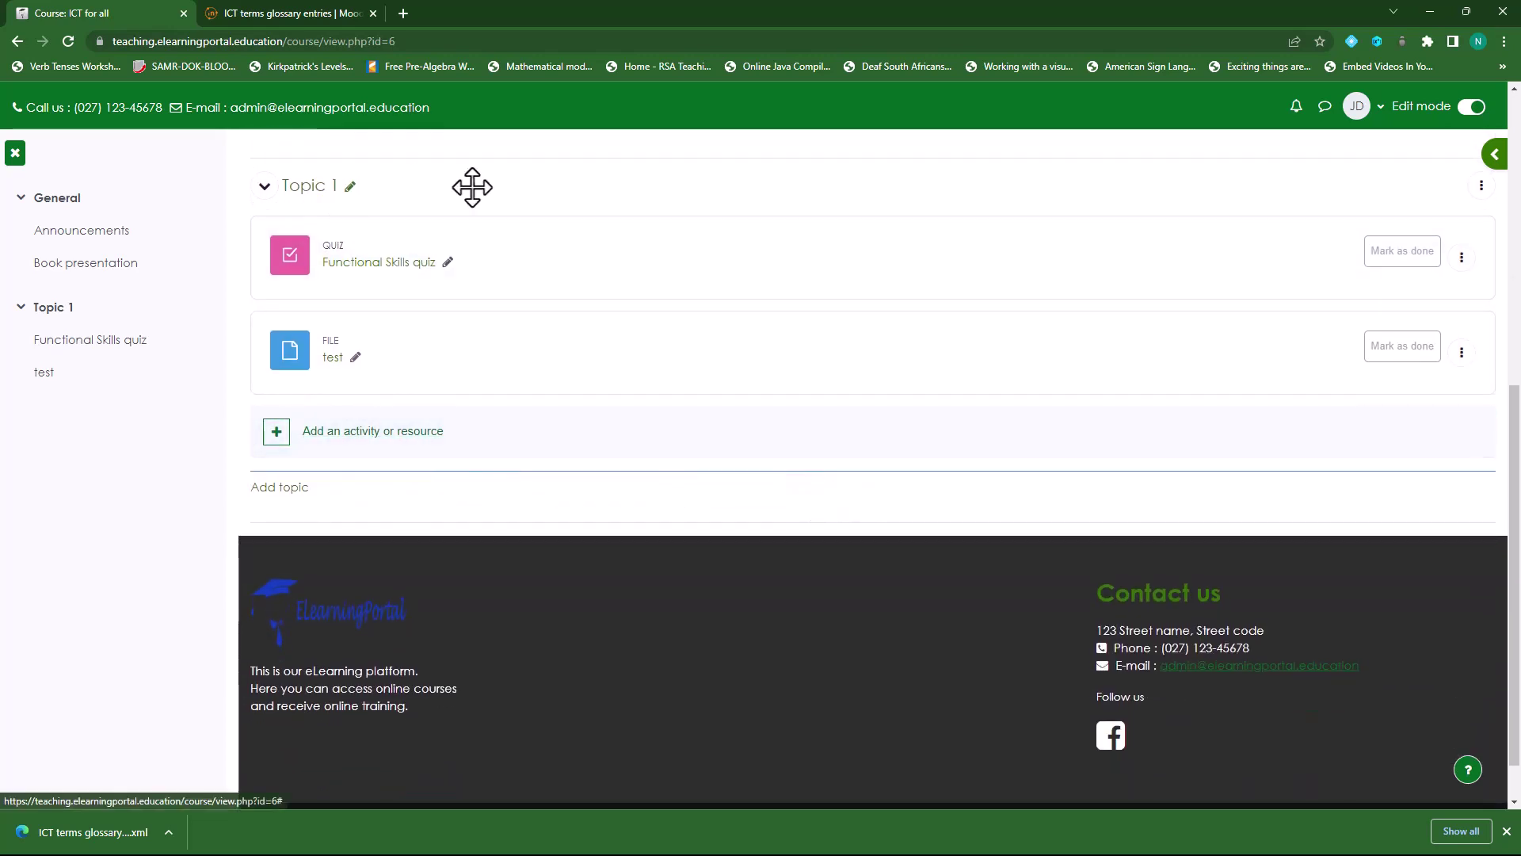
pyautogui.click(396, 432)
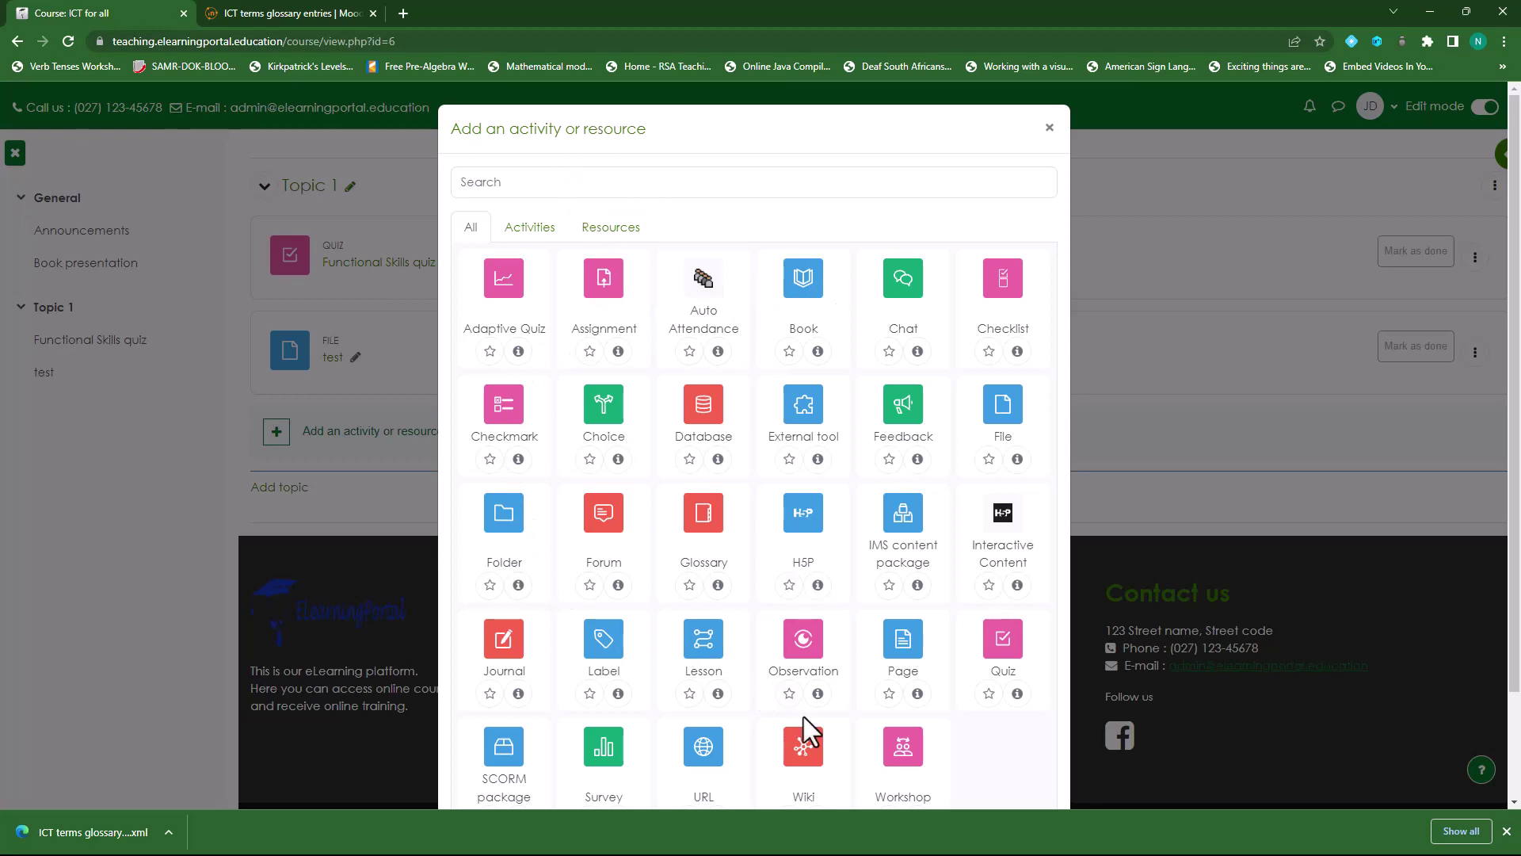
pyautogui.click(704, 521)
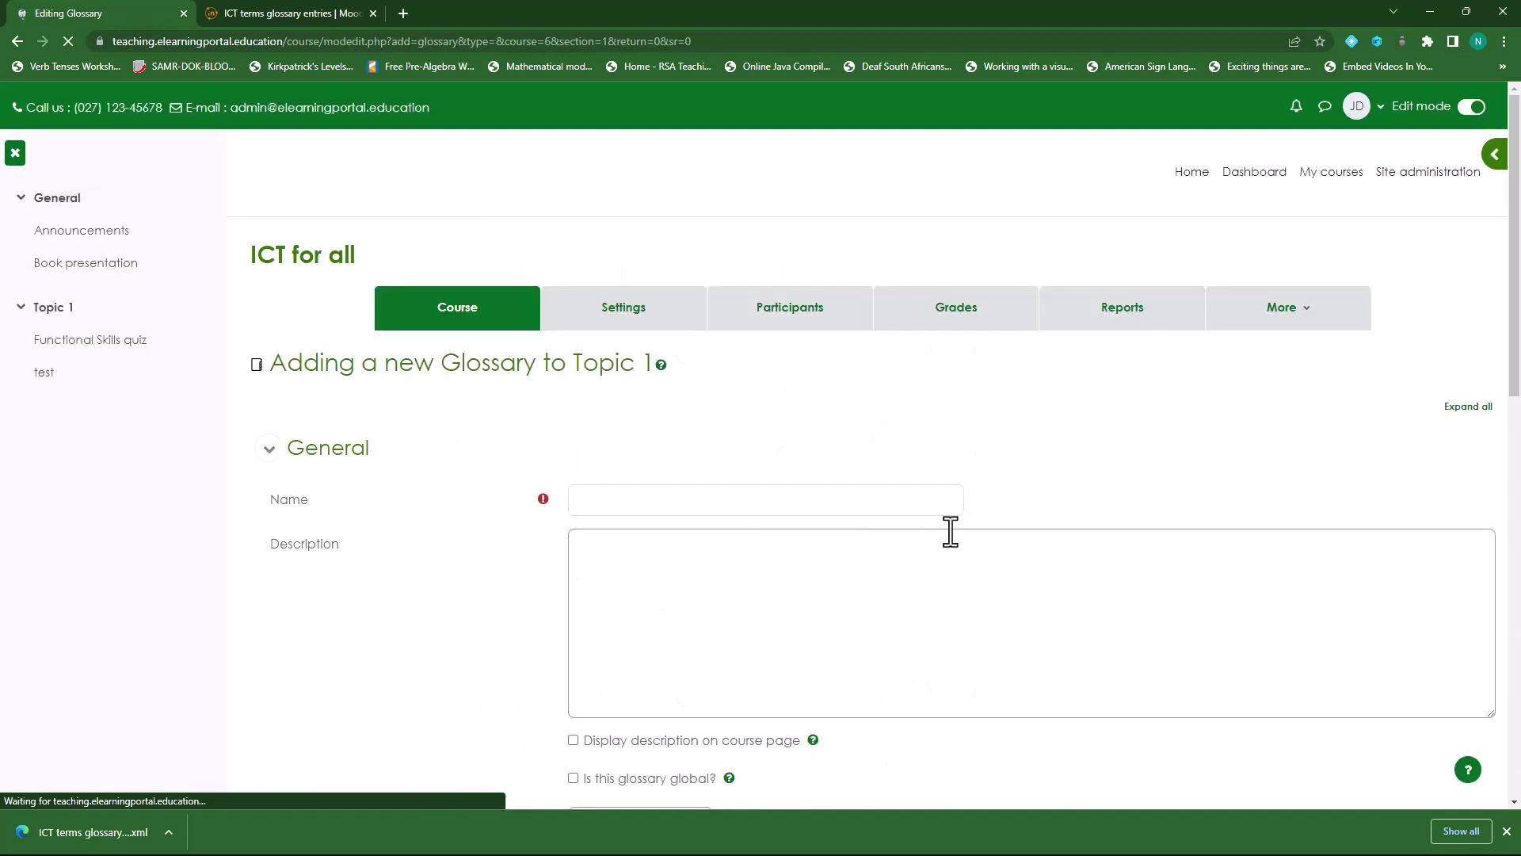
pyautogui.click(713, 500)
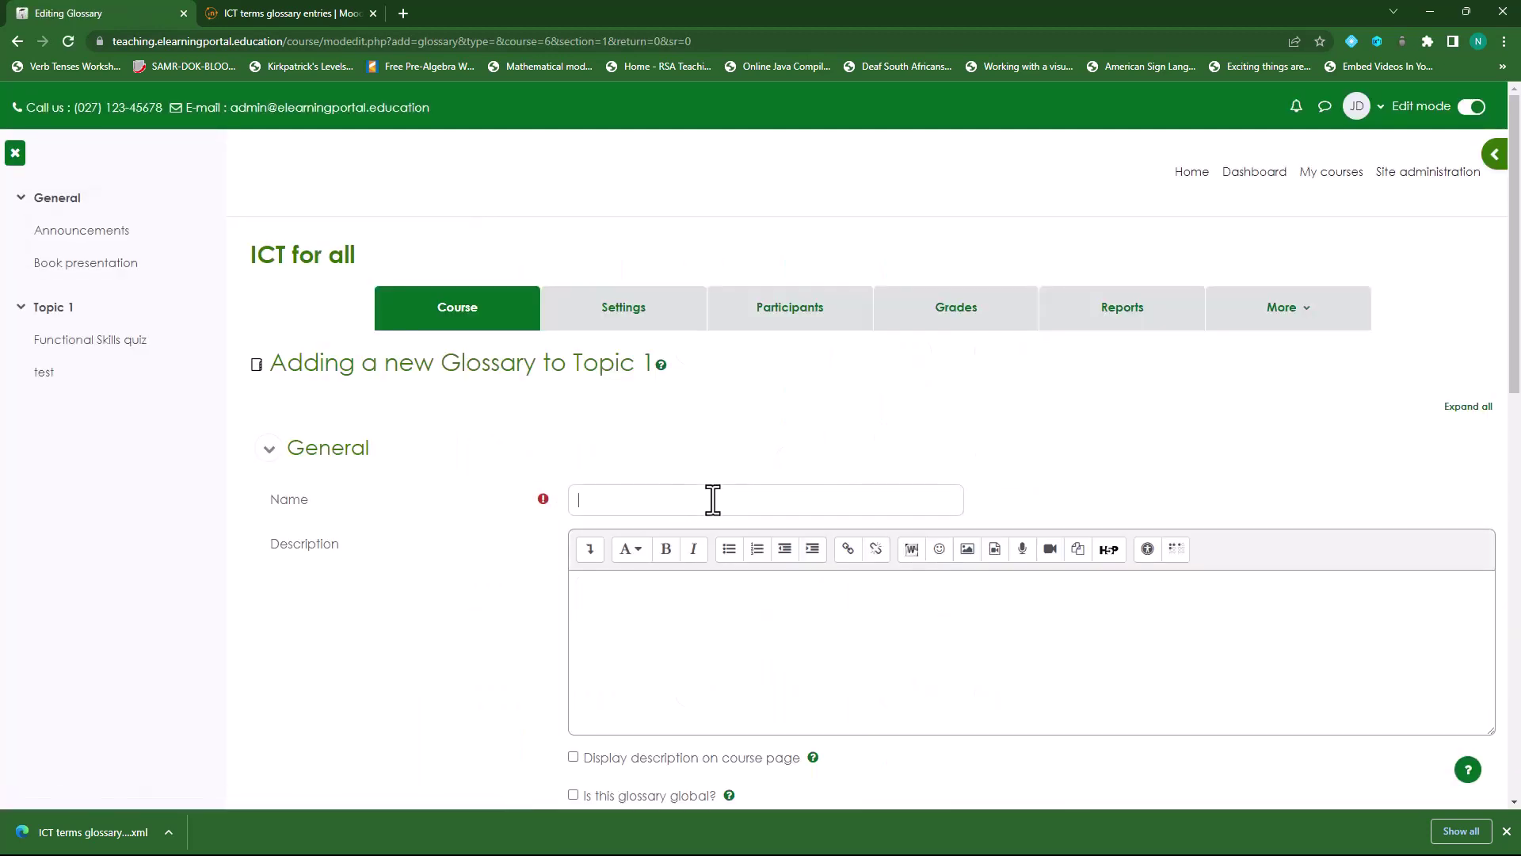
pyautogui.write('ICT')
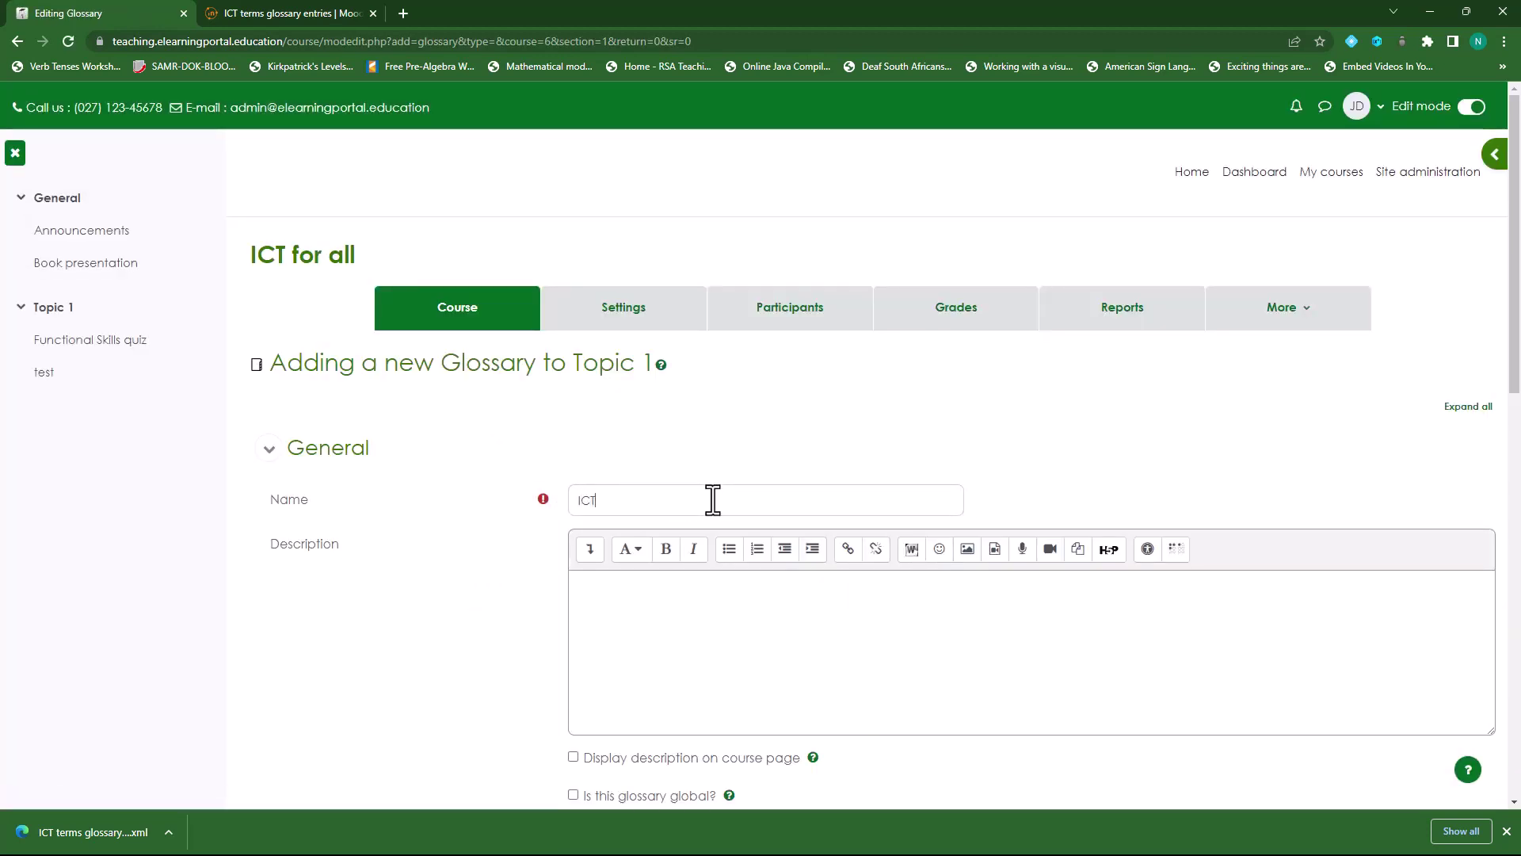
pyautogui.write(' Glossary')
# - Set automatic linking of glossary entries to No in the entry settings, then save and display the glossary
pyautogui.scroll(-5, 487, 517)
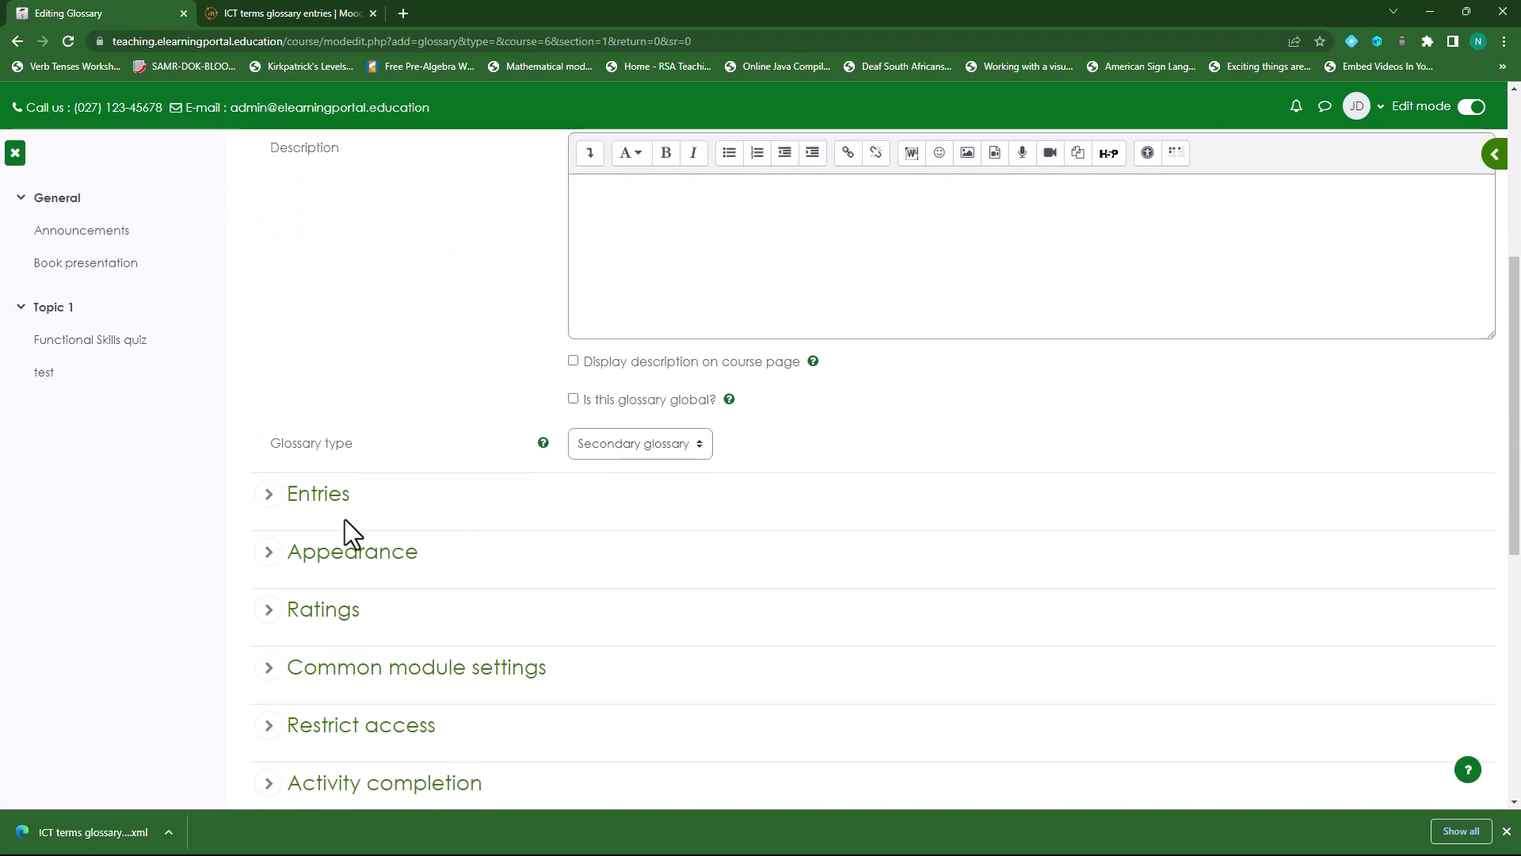
pyautogui.click(269, 495)
pyautogui.scroll(-1, 476, 523)
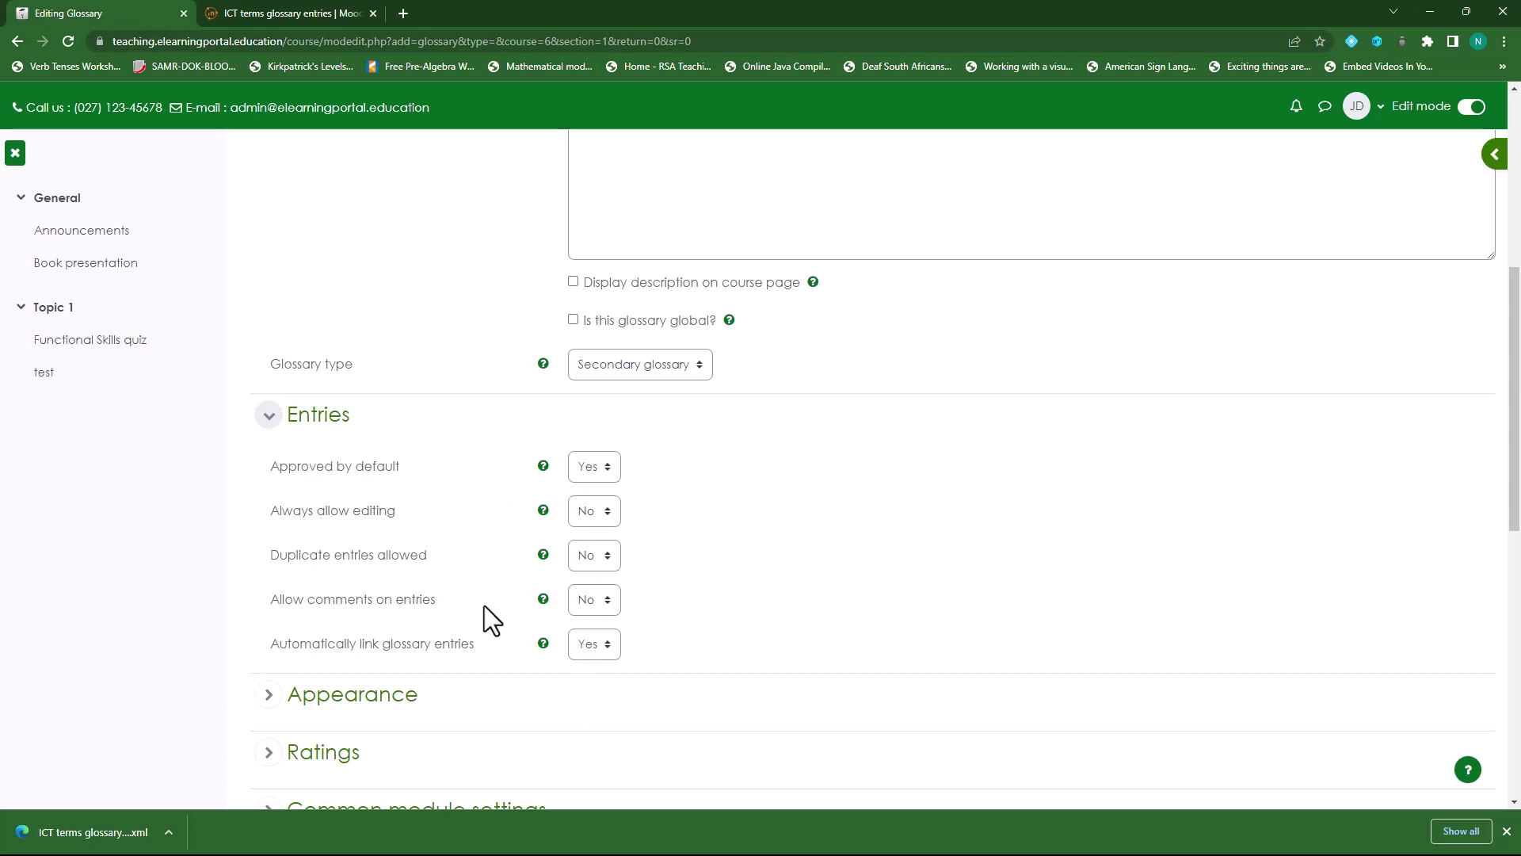
pyautogui.scroll(-2, 484, 594)
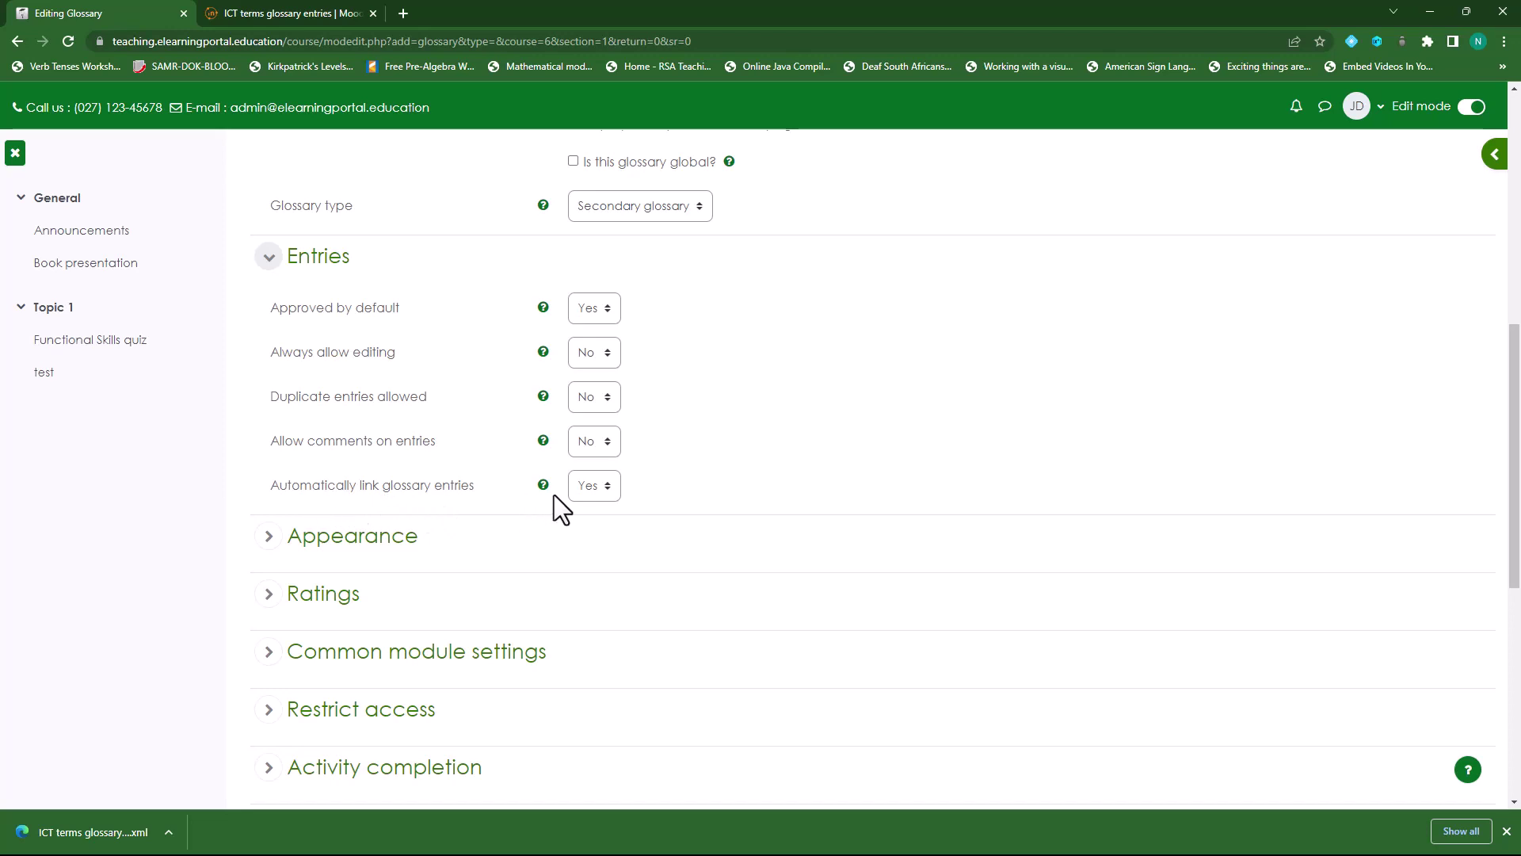
pyautogui.click(605, 491)
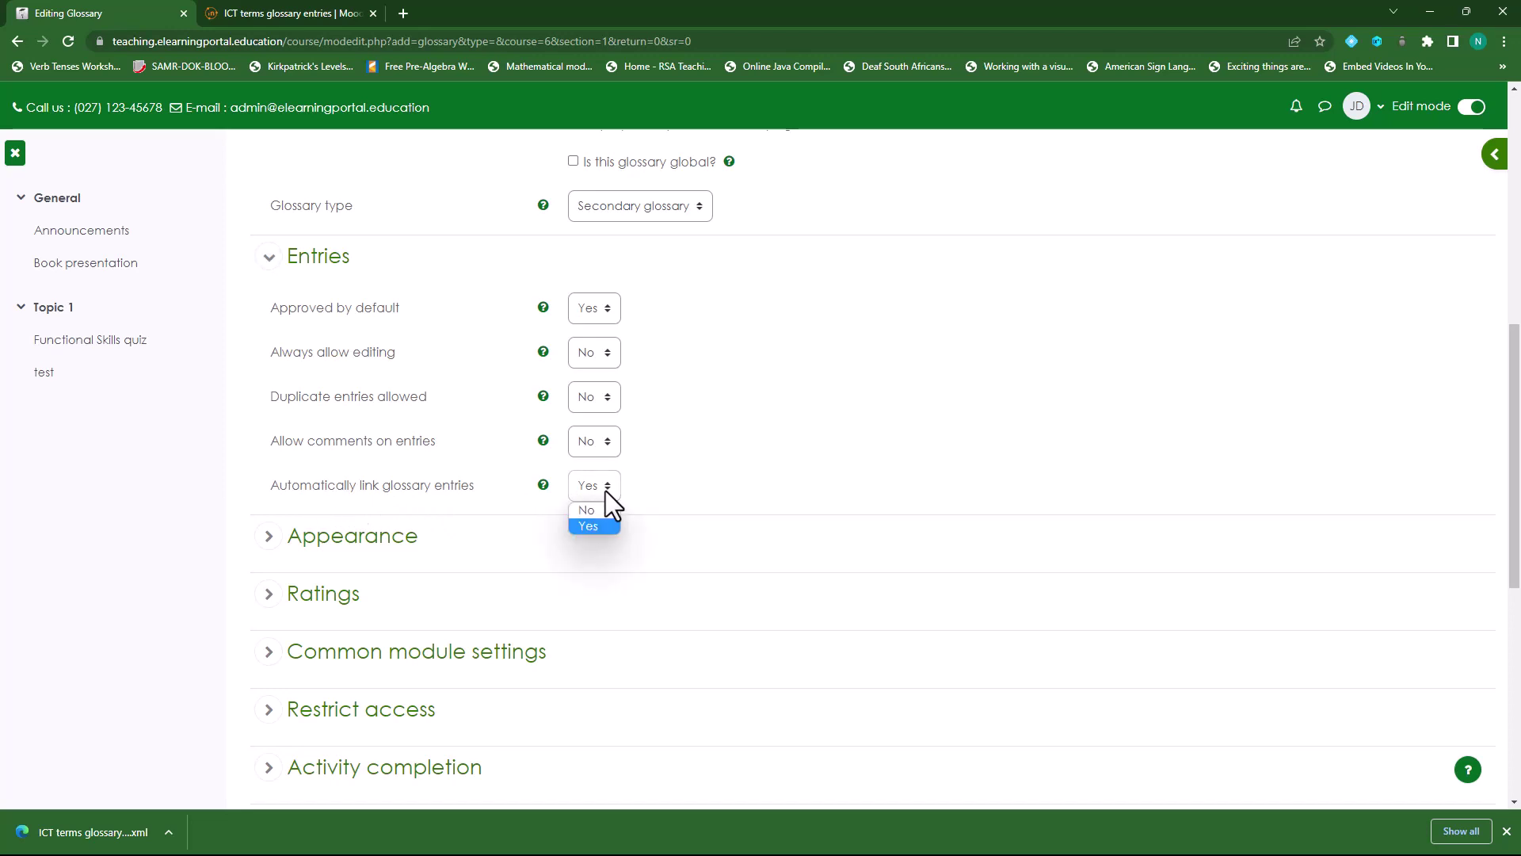
pyautogui.click(599, 509)
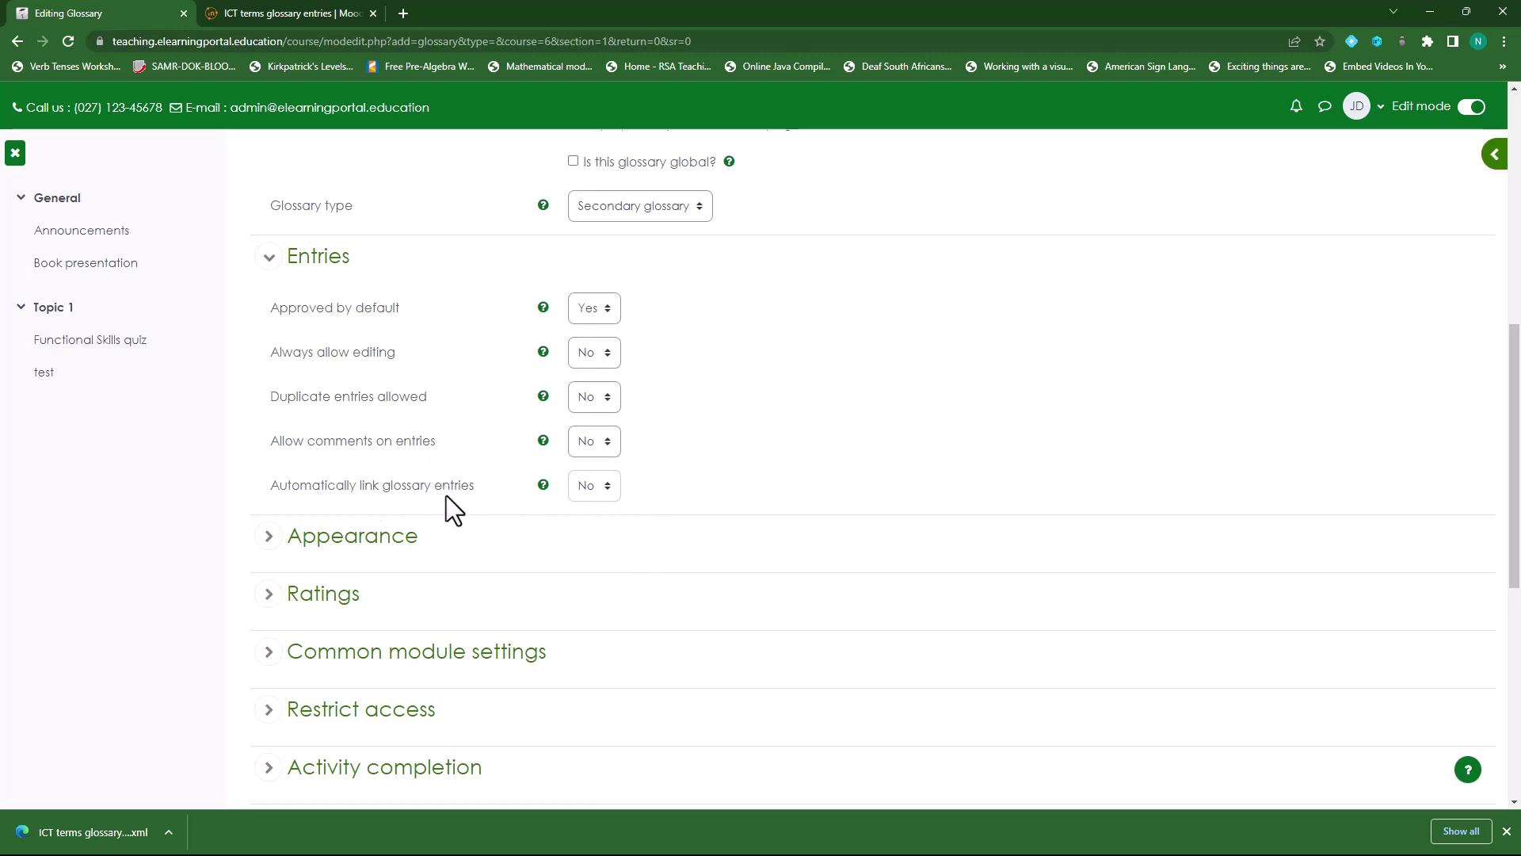
pyautogui.scroll(-5, 536, 523)
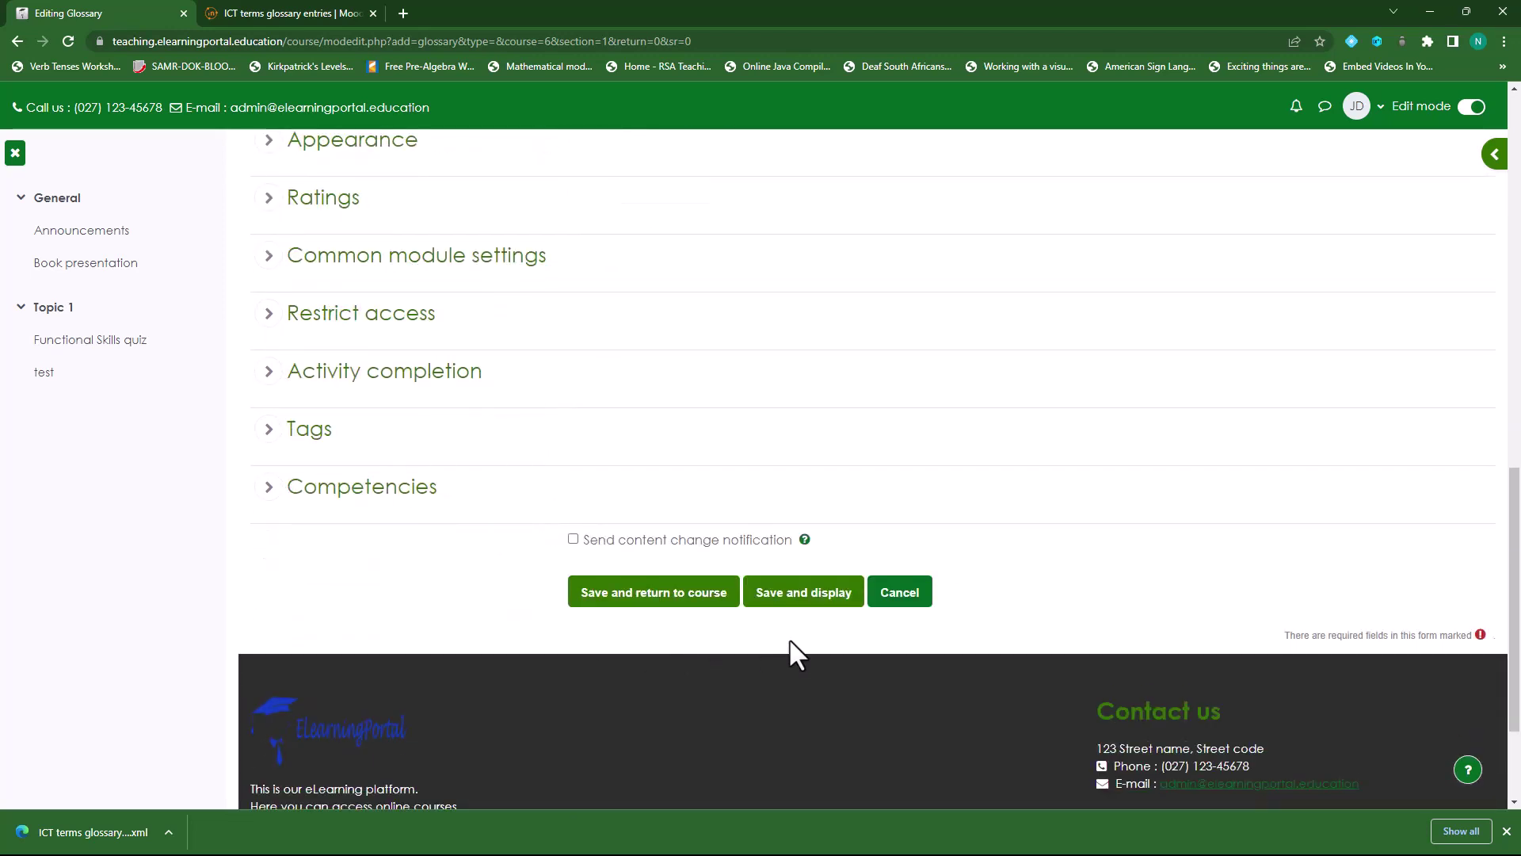
pyautogui.click(807, 602)
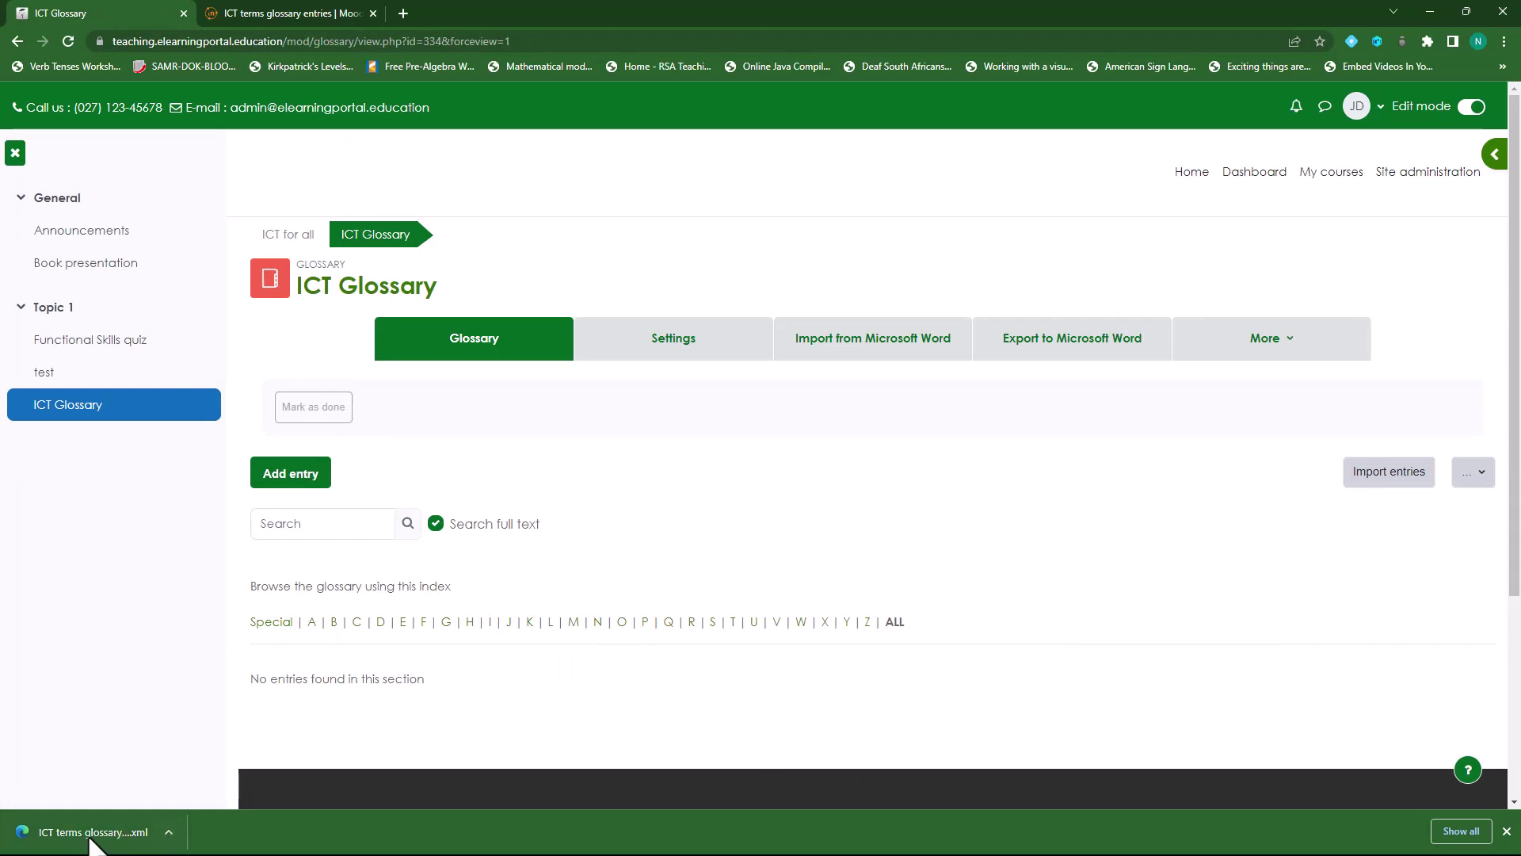
# - Start importing entries into the ICT Glossary and add ICT terms glossary entries.xml as the file to import
pyautogui.click(261, 12)
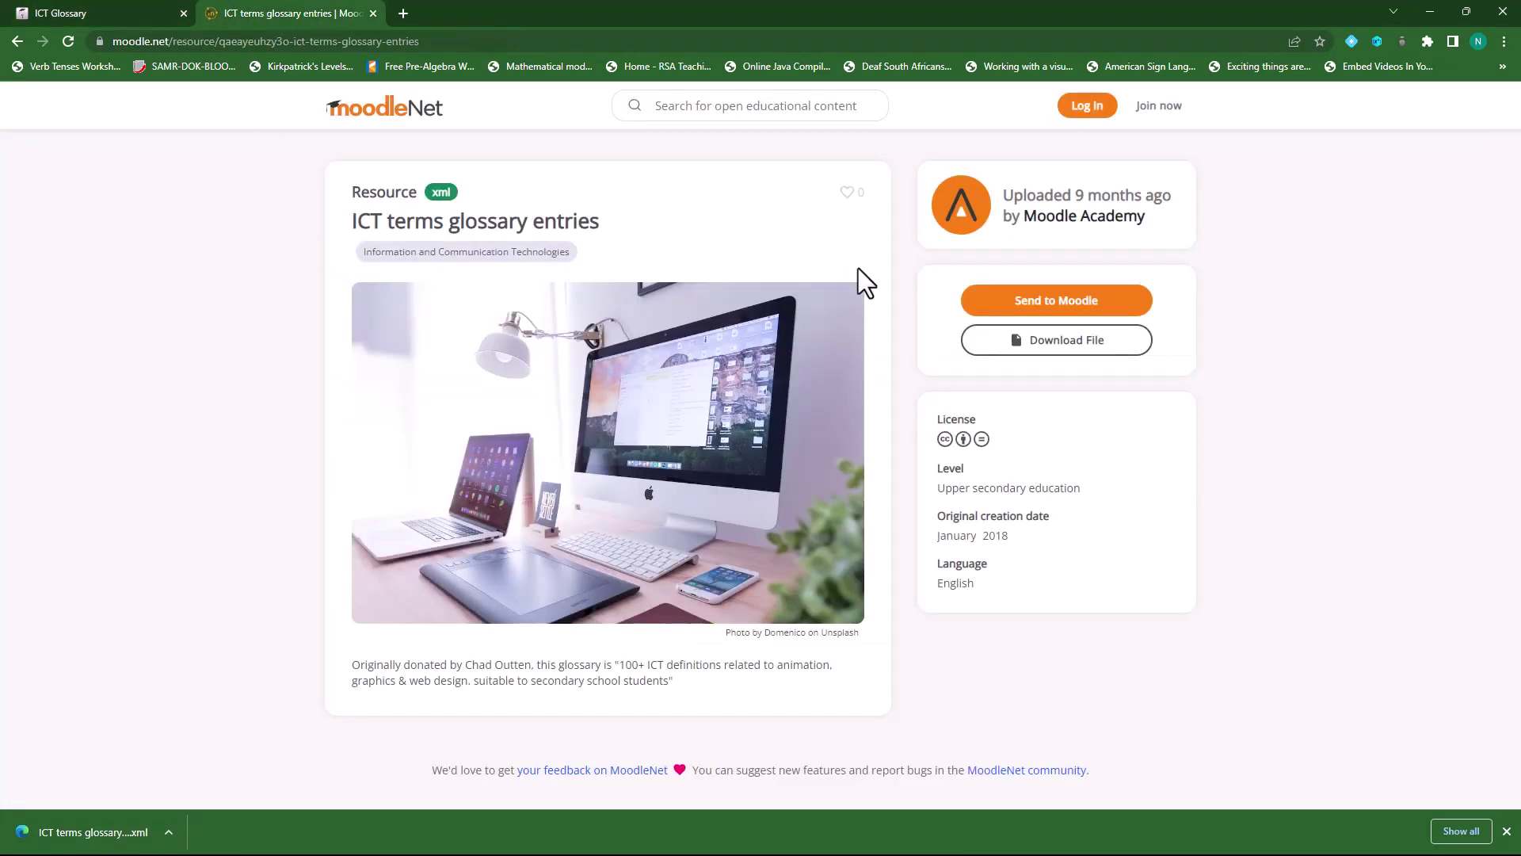
pyautogui.click(106, 8)
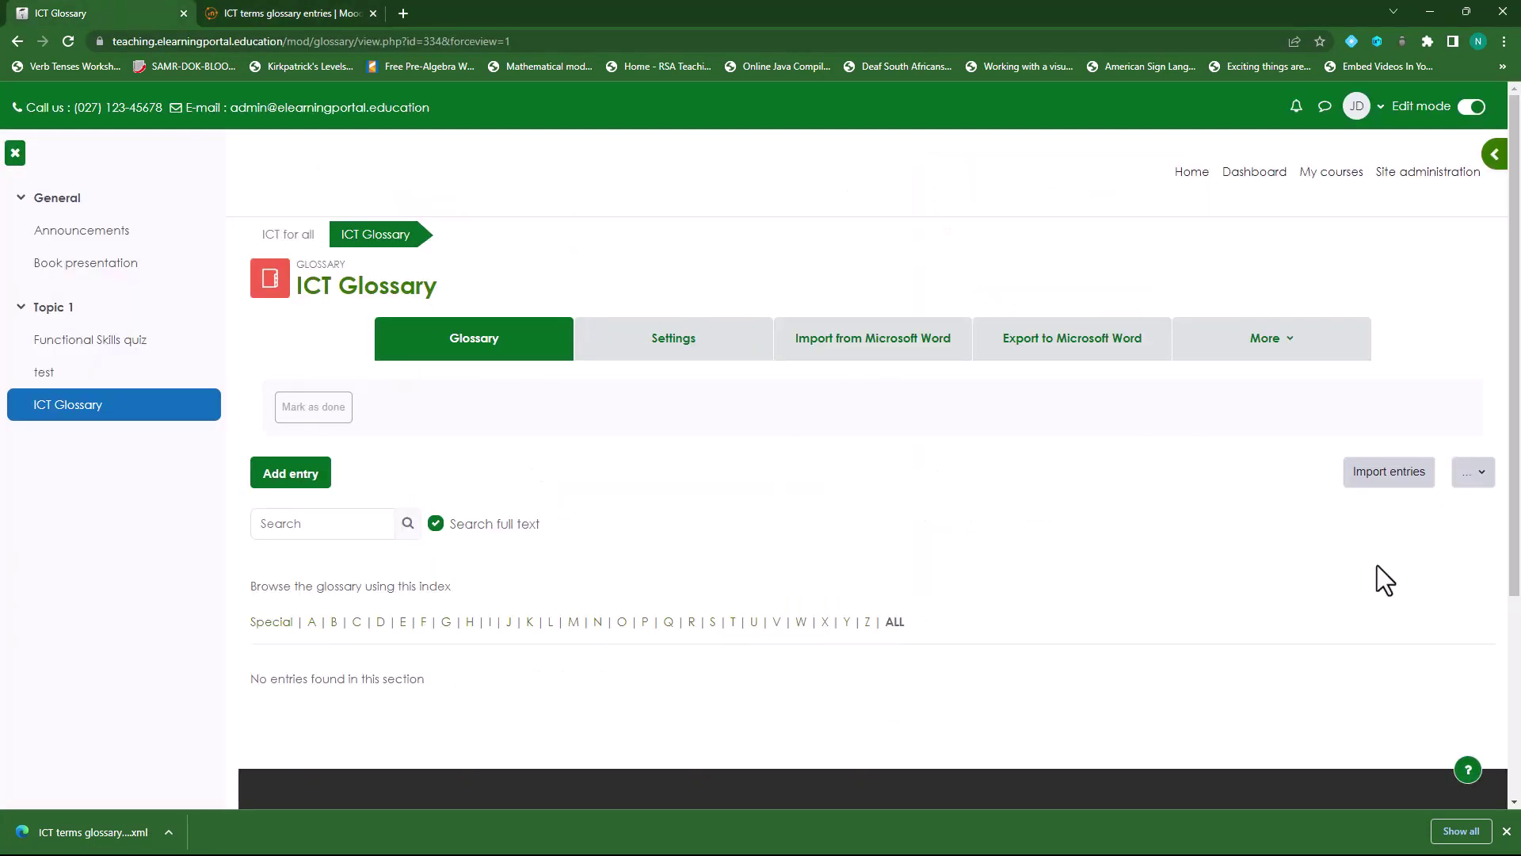
pyautogui.click(1388, 473)
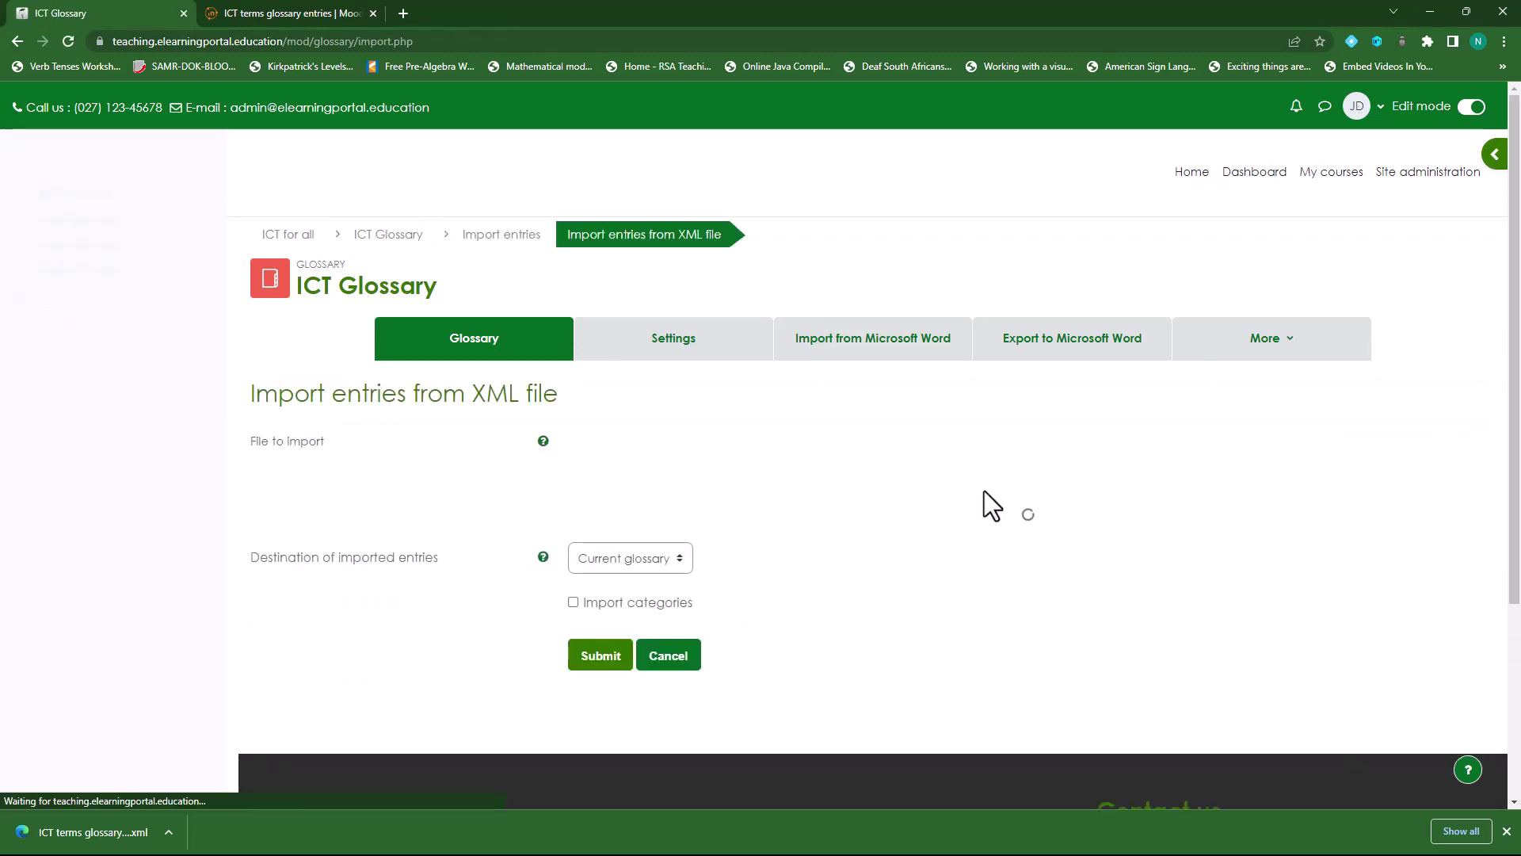
pyautogui.moveTo(92, 834); pyautogui.dragTo(737, 537)
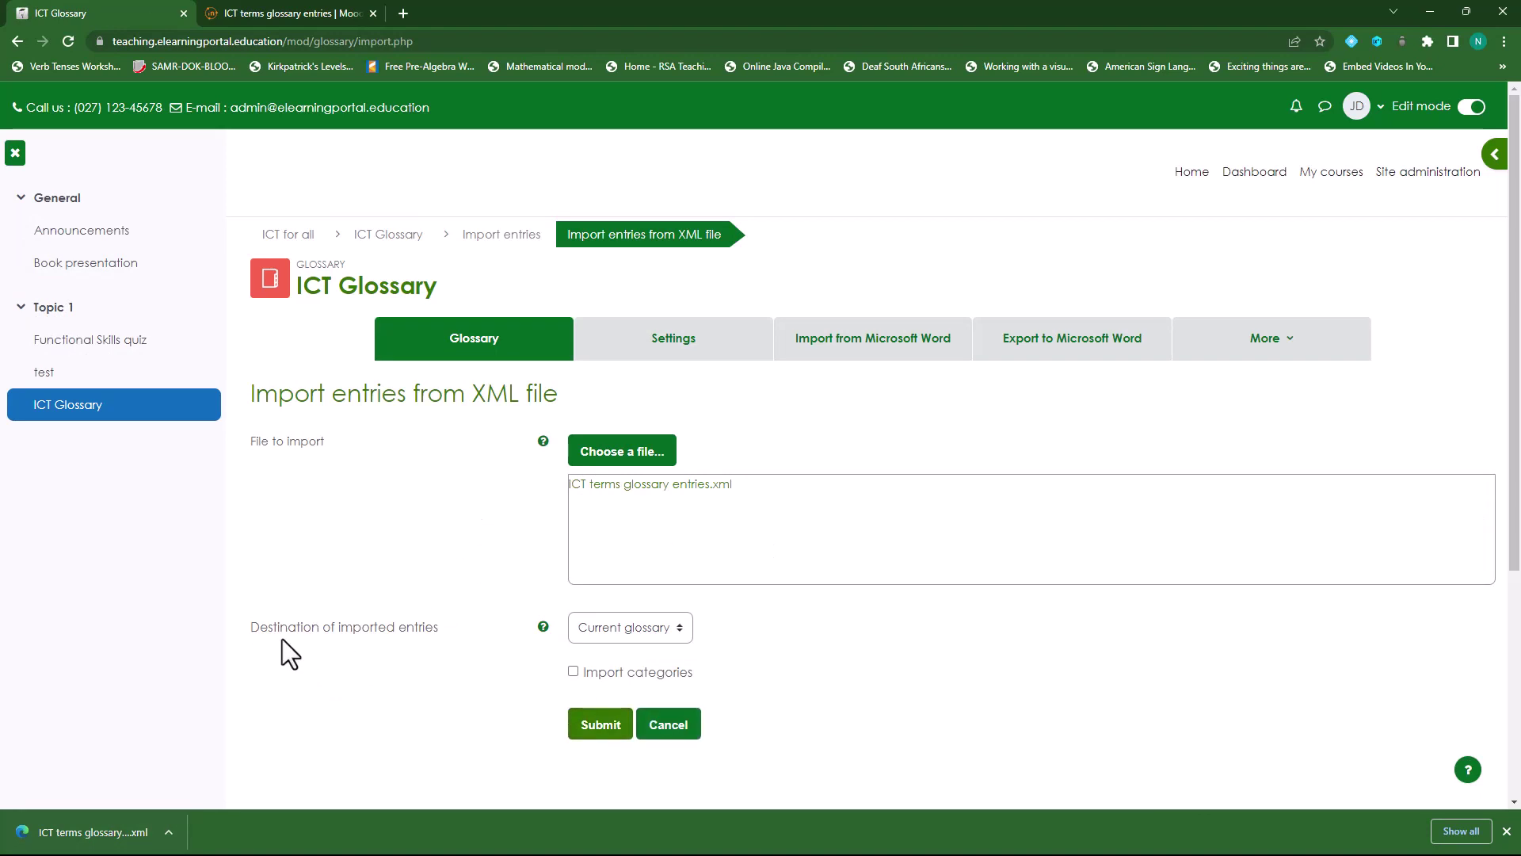
# - Import the entries into the current glossary with Import categories enabled, then return to the glossary and look through its entries
pyautogui.click(682, 629)
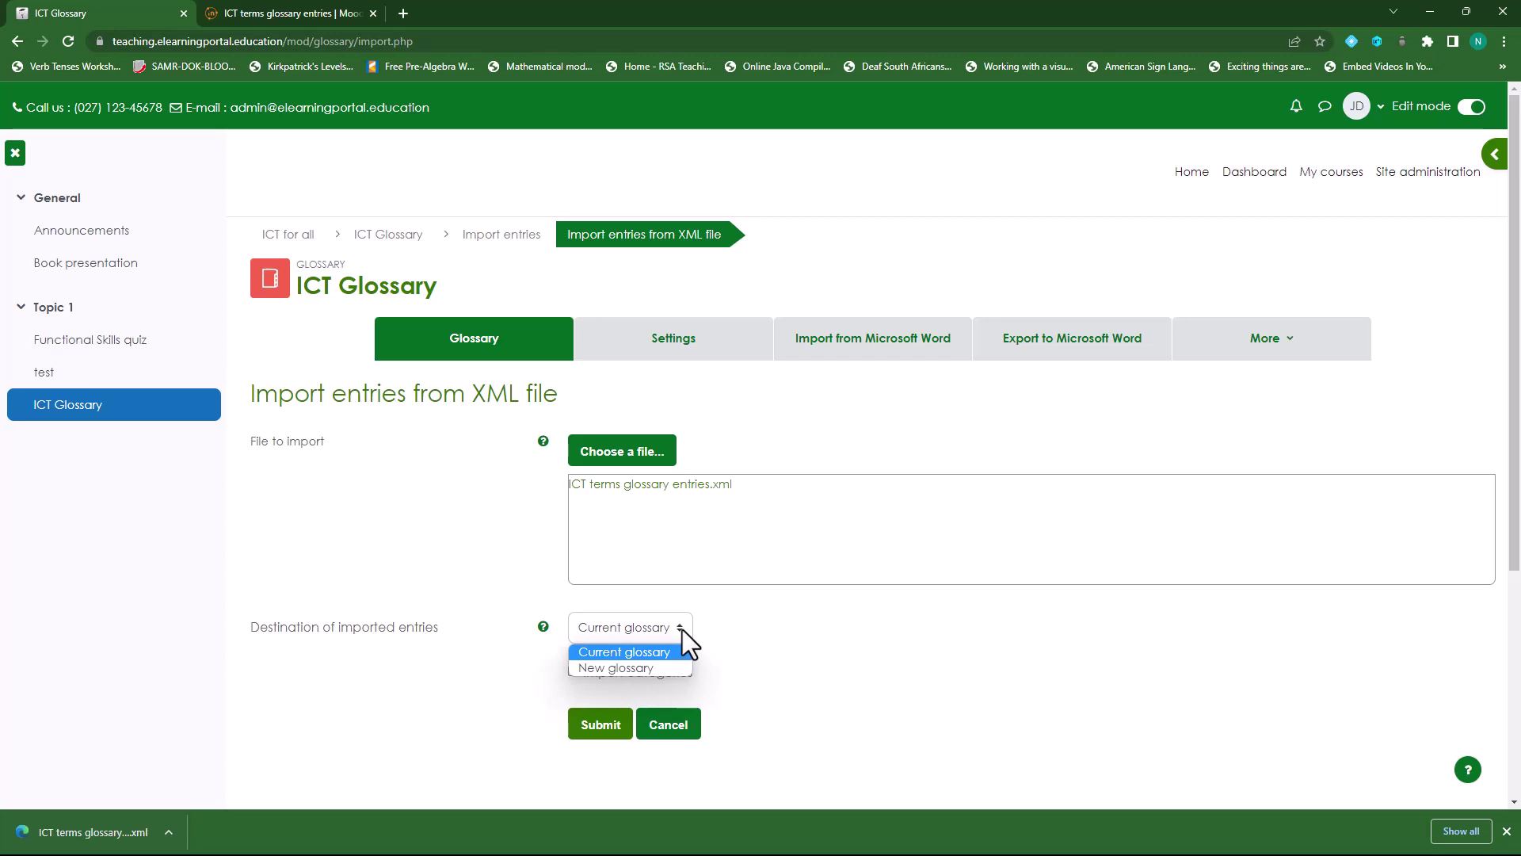
pyautogui.click(790, 612)
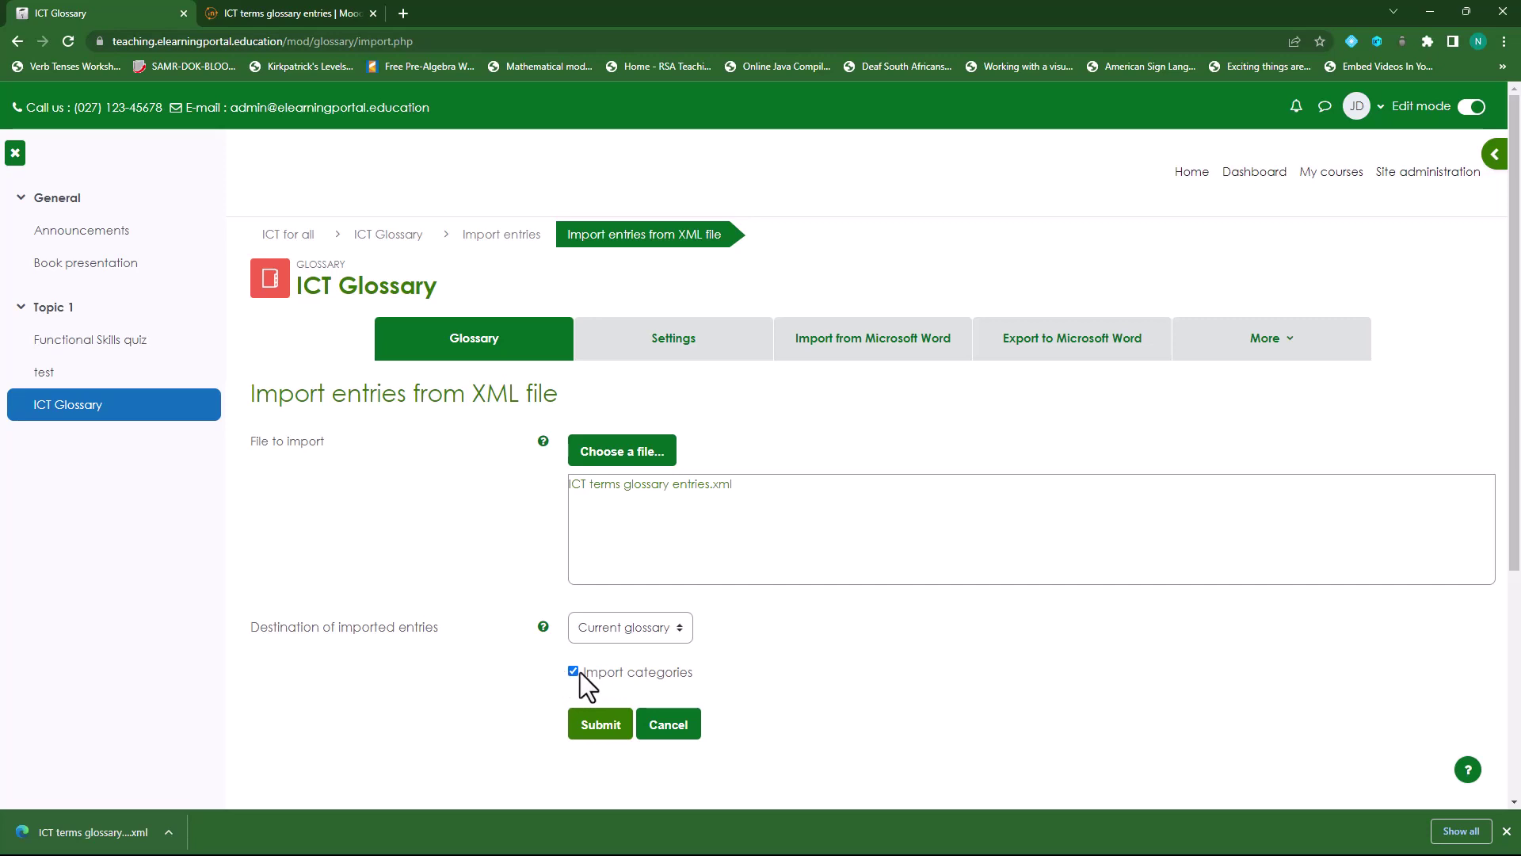
pyautogui.click(600, 725)
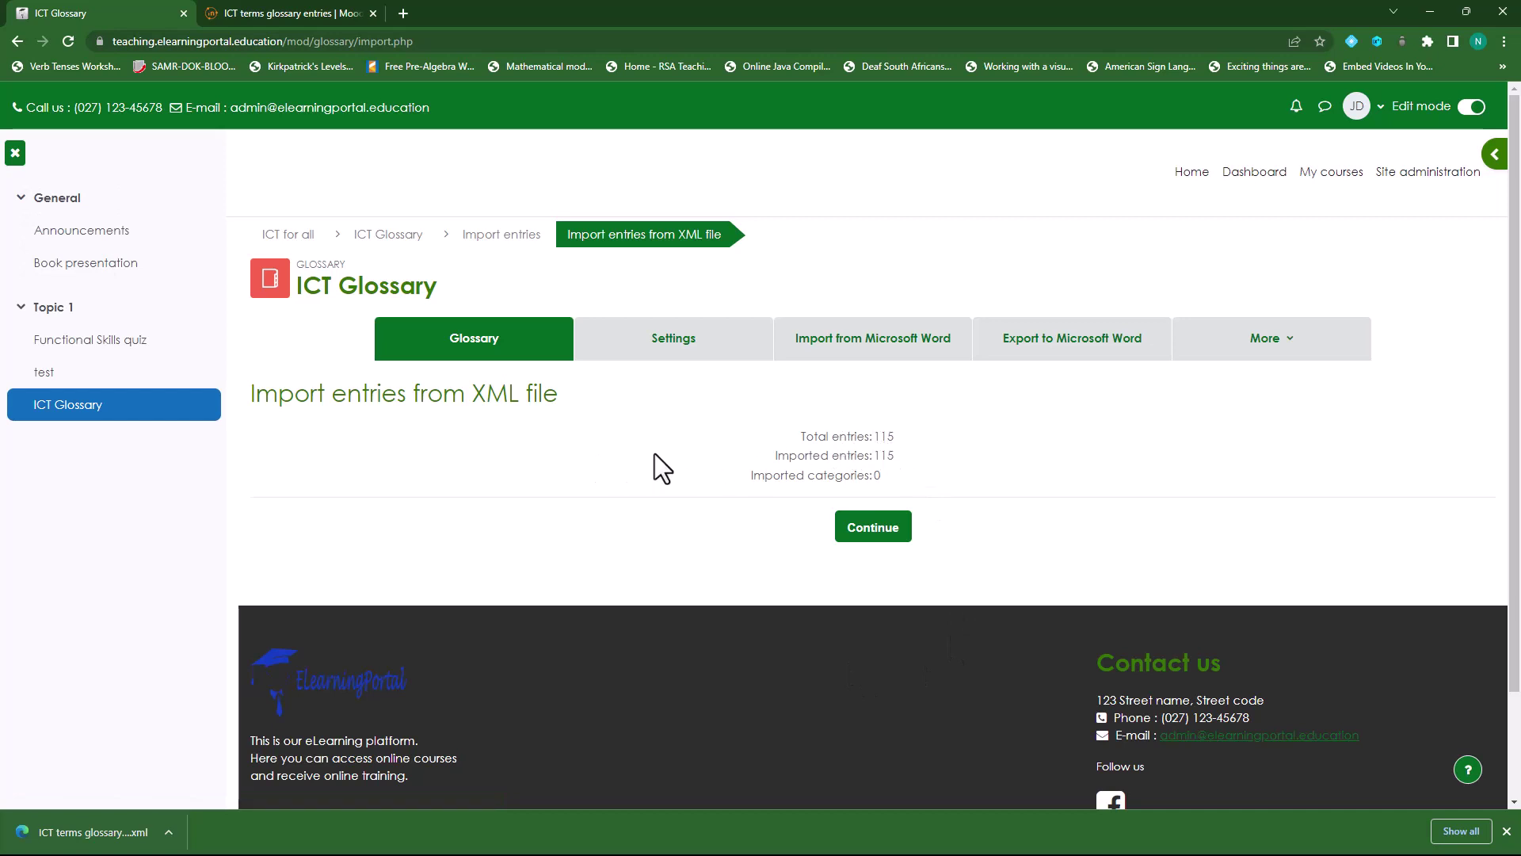
pyautogui.click(881, 531)
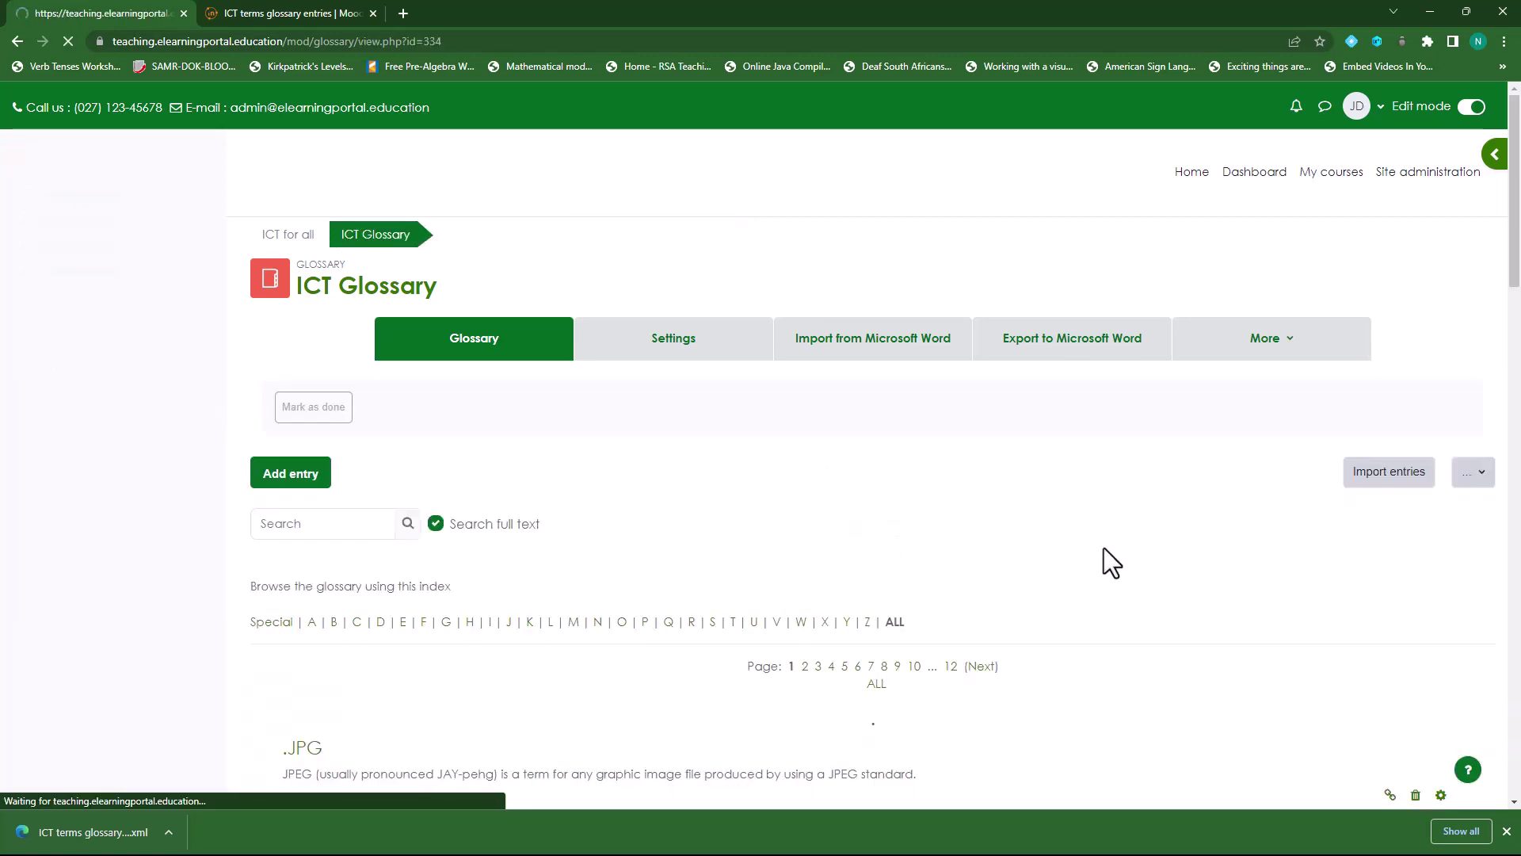
pyautogui.scroll(-7, 735, 564)
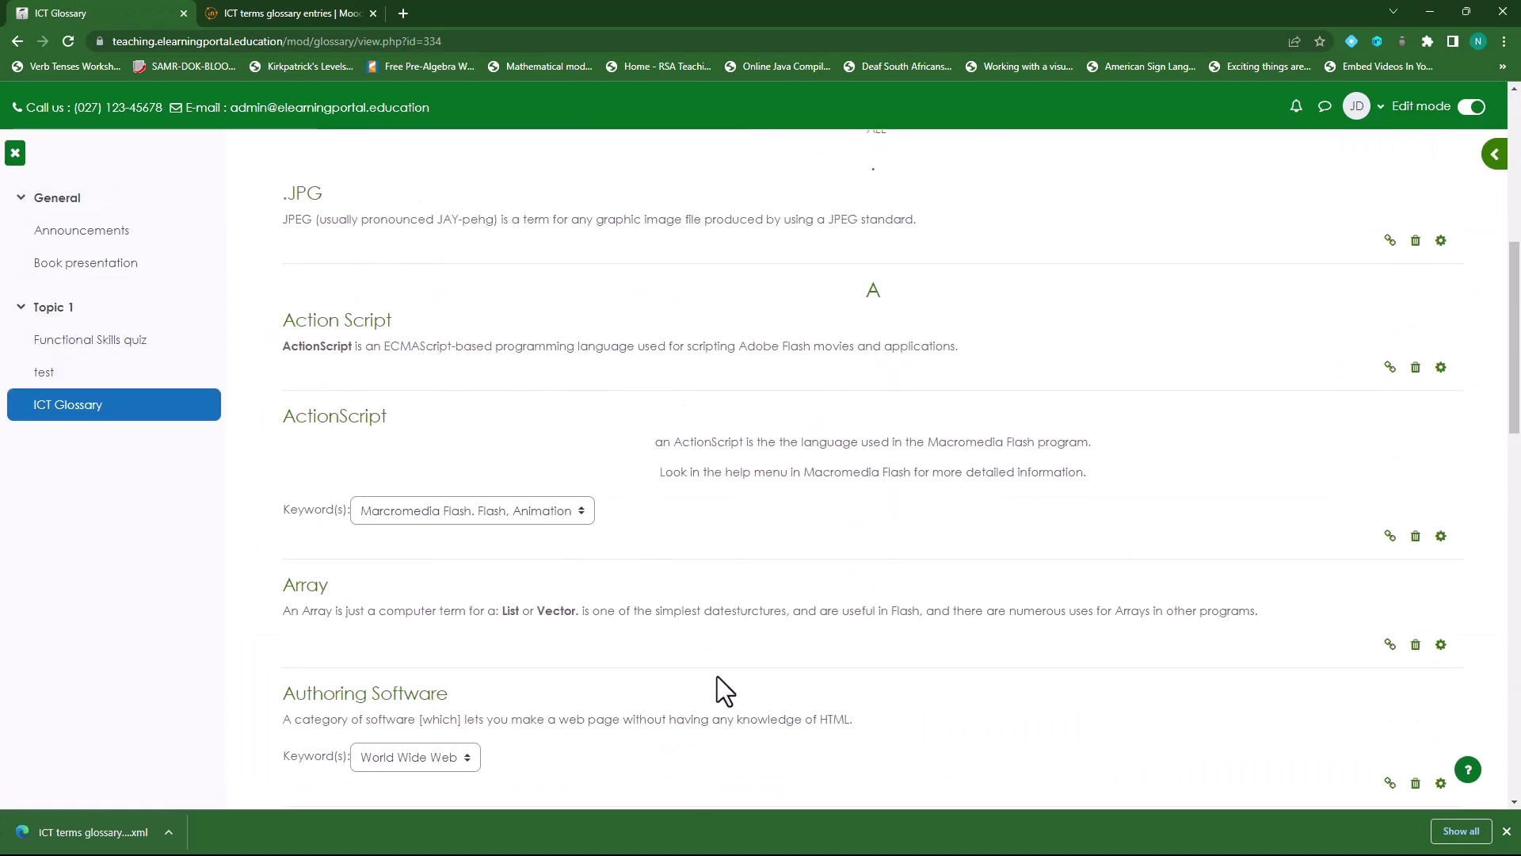
pyautogui.scroll(-14, 716, 677)
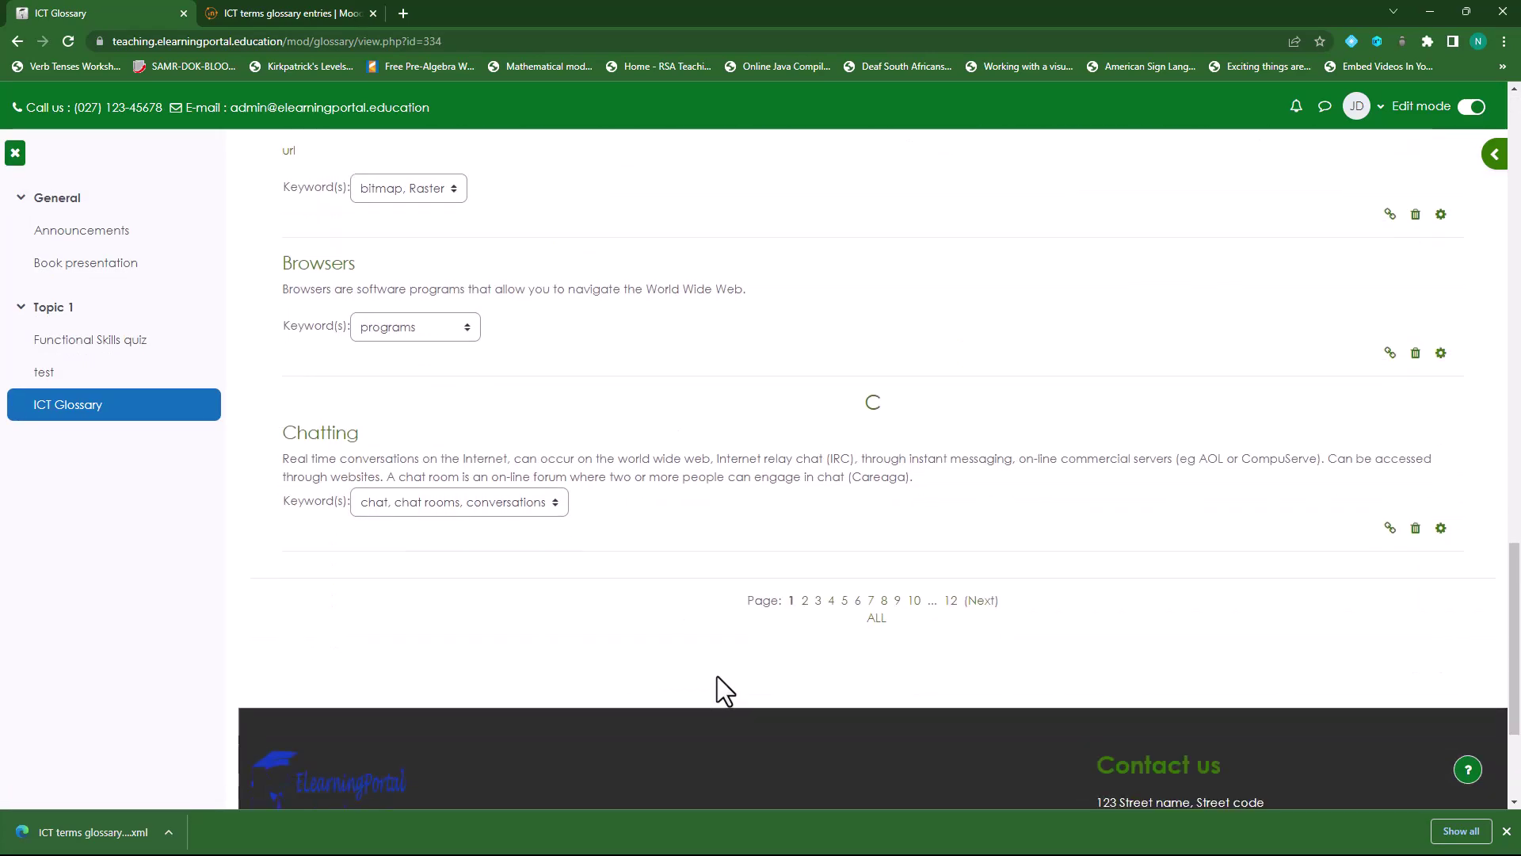
pyautogui.scroll(20, 716, 676)
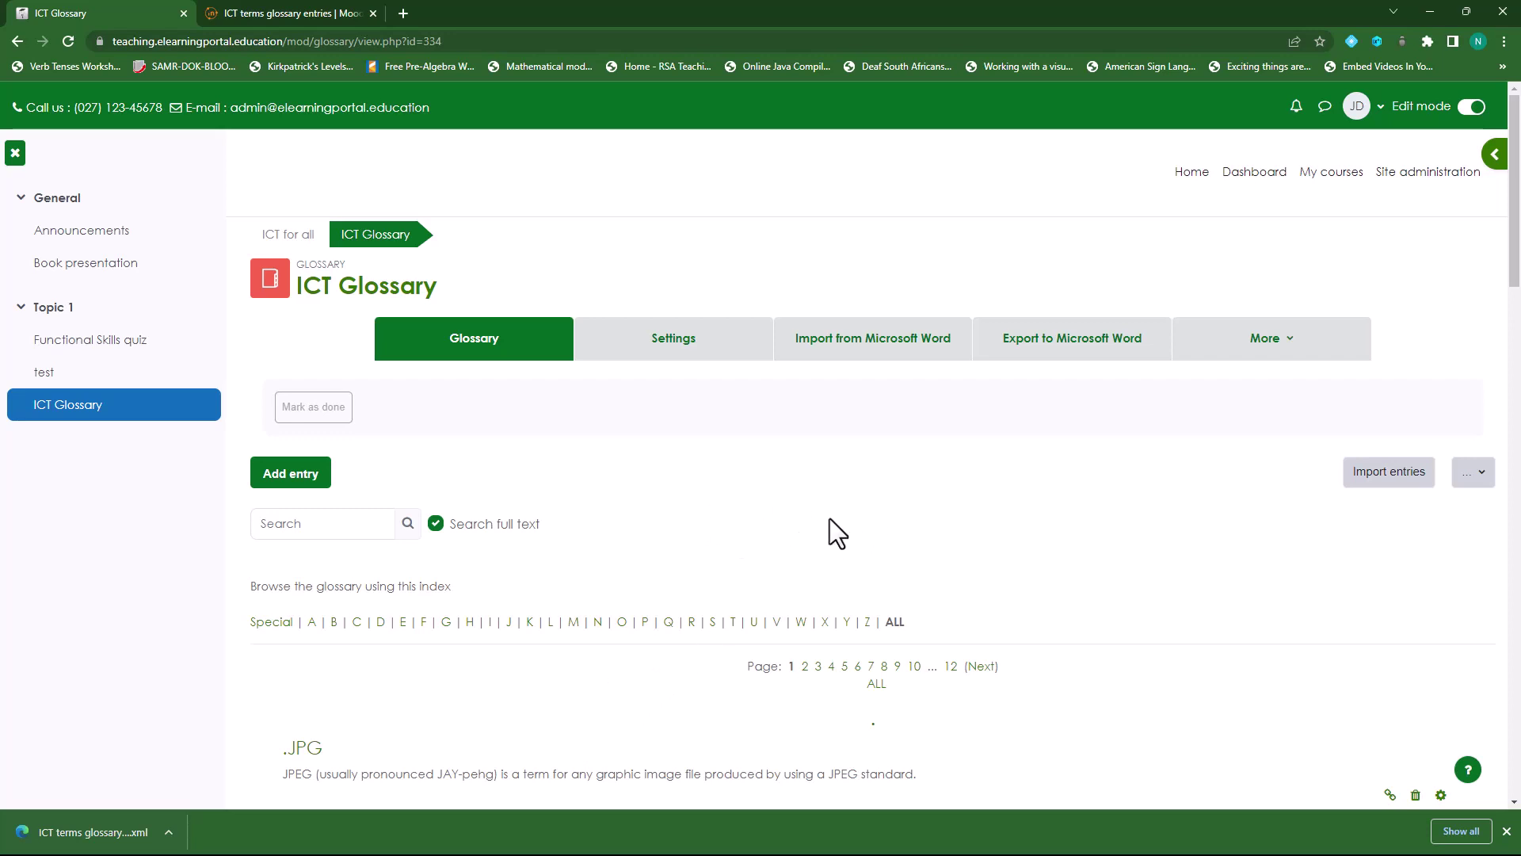
# - Open the moodle.org home page in a new browser tab and go to its plugins directory
pyautogui.click(404, 12)
pyautogui.write('mood')
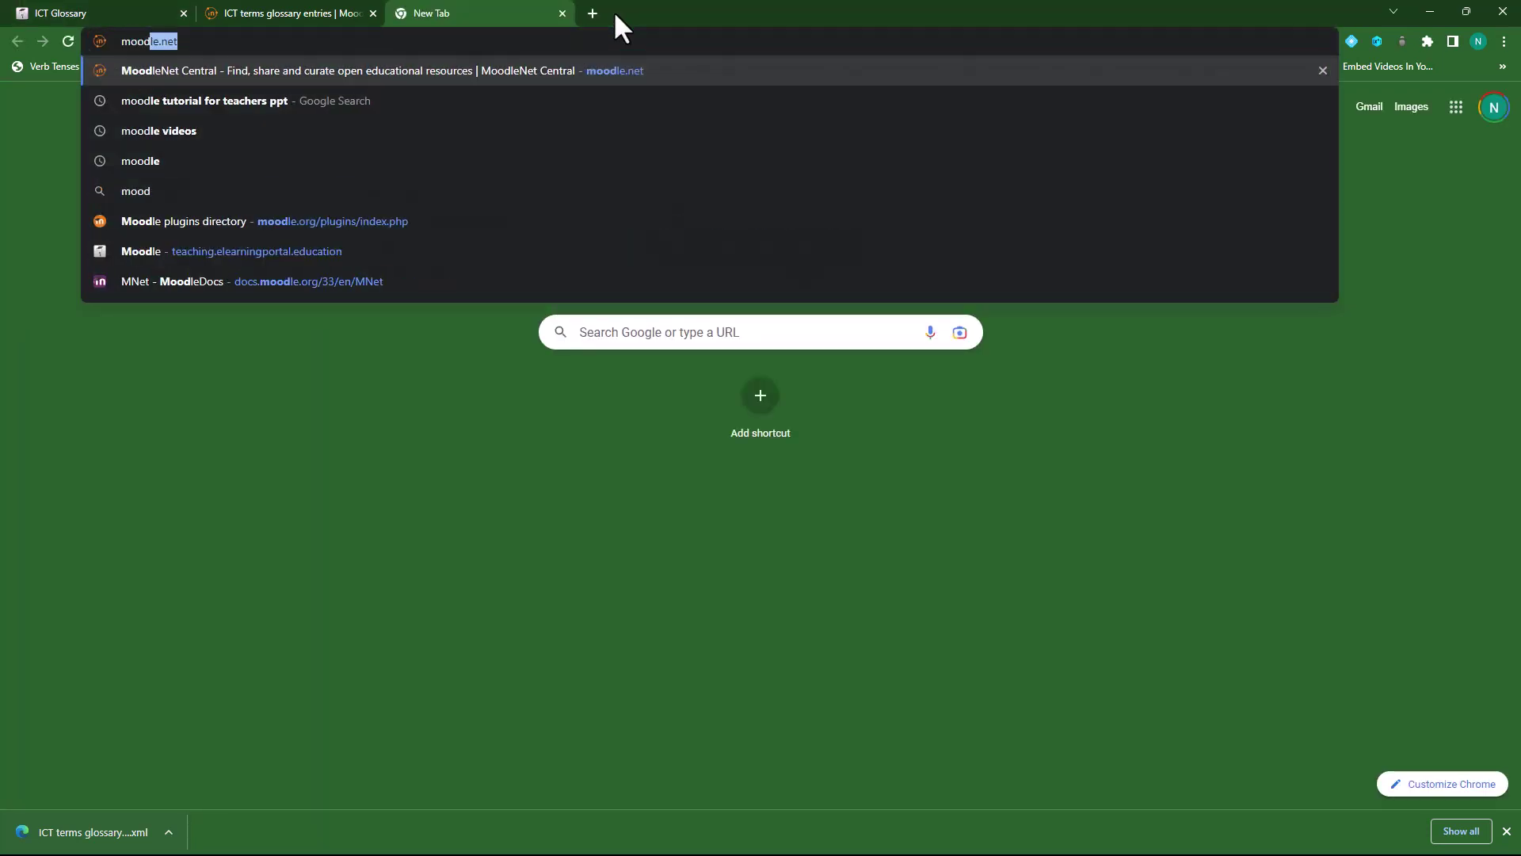
pyautogui.write('le.org')
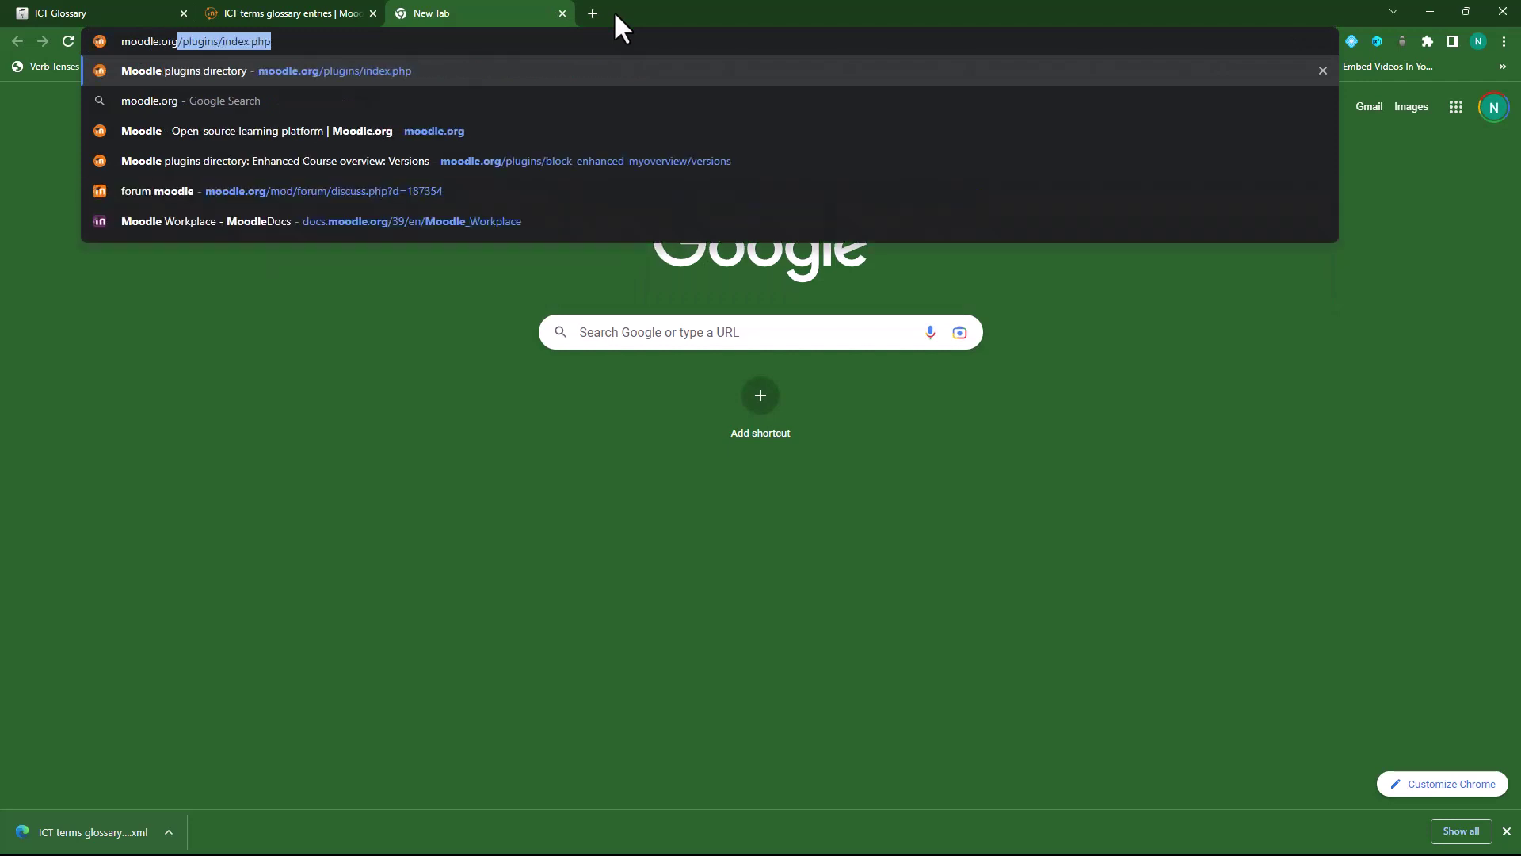
pyautogui.press('Return')
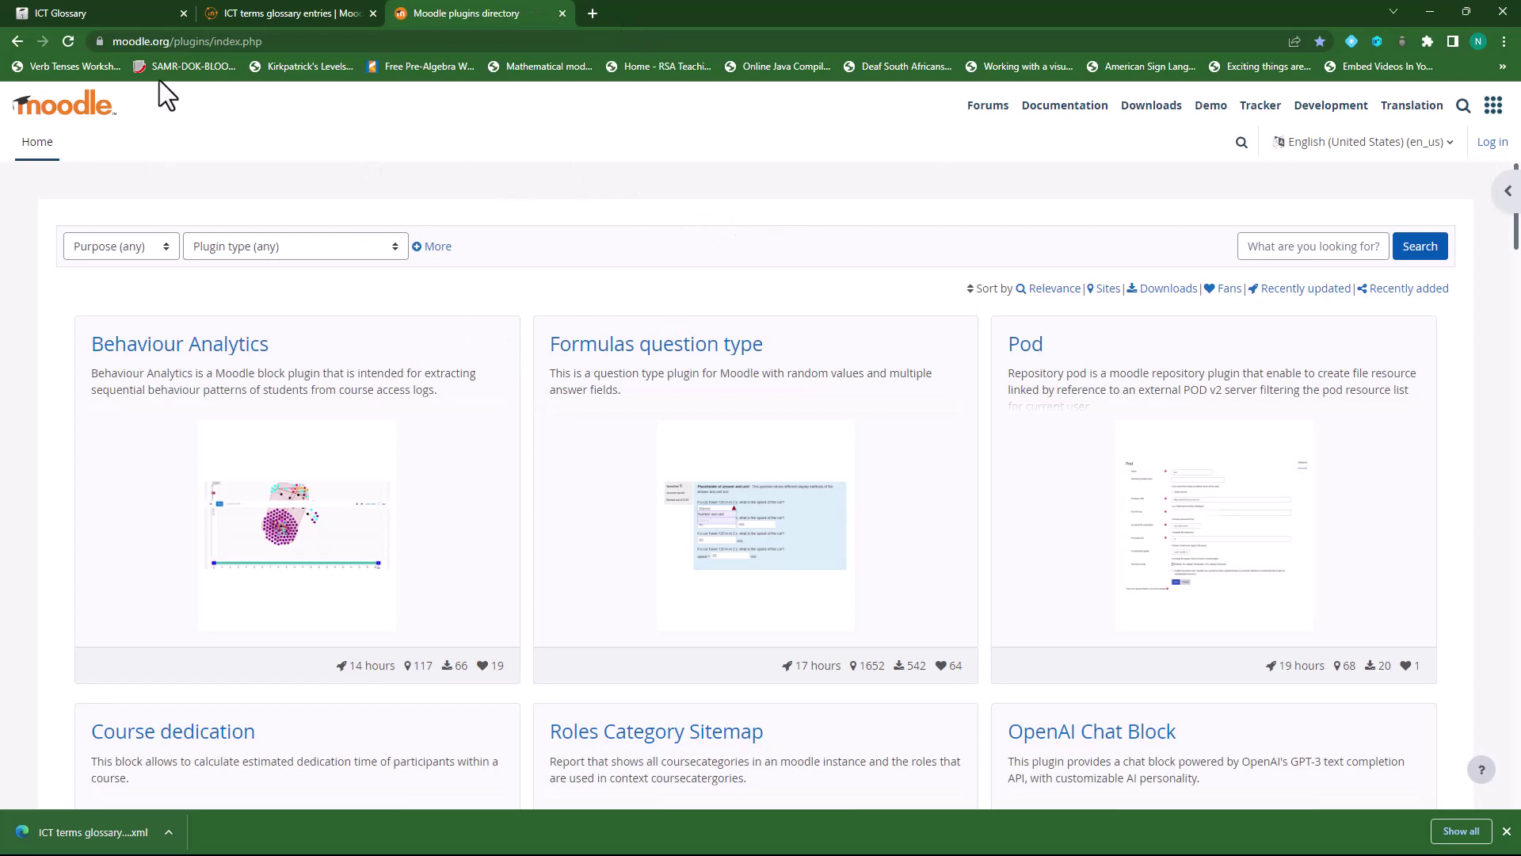
pyautogui.moveTo(177, 41); pyautogui.dragTo(296, 44)
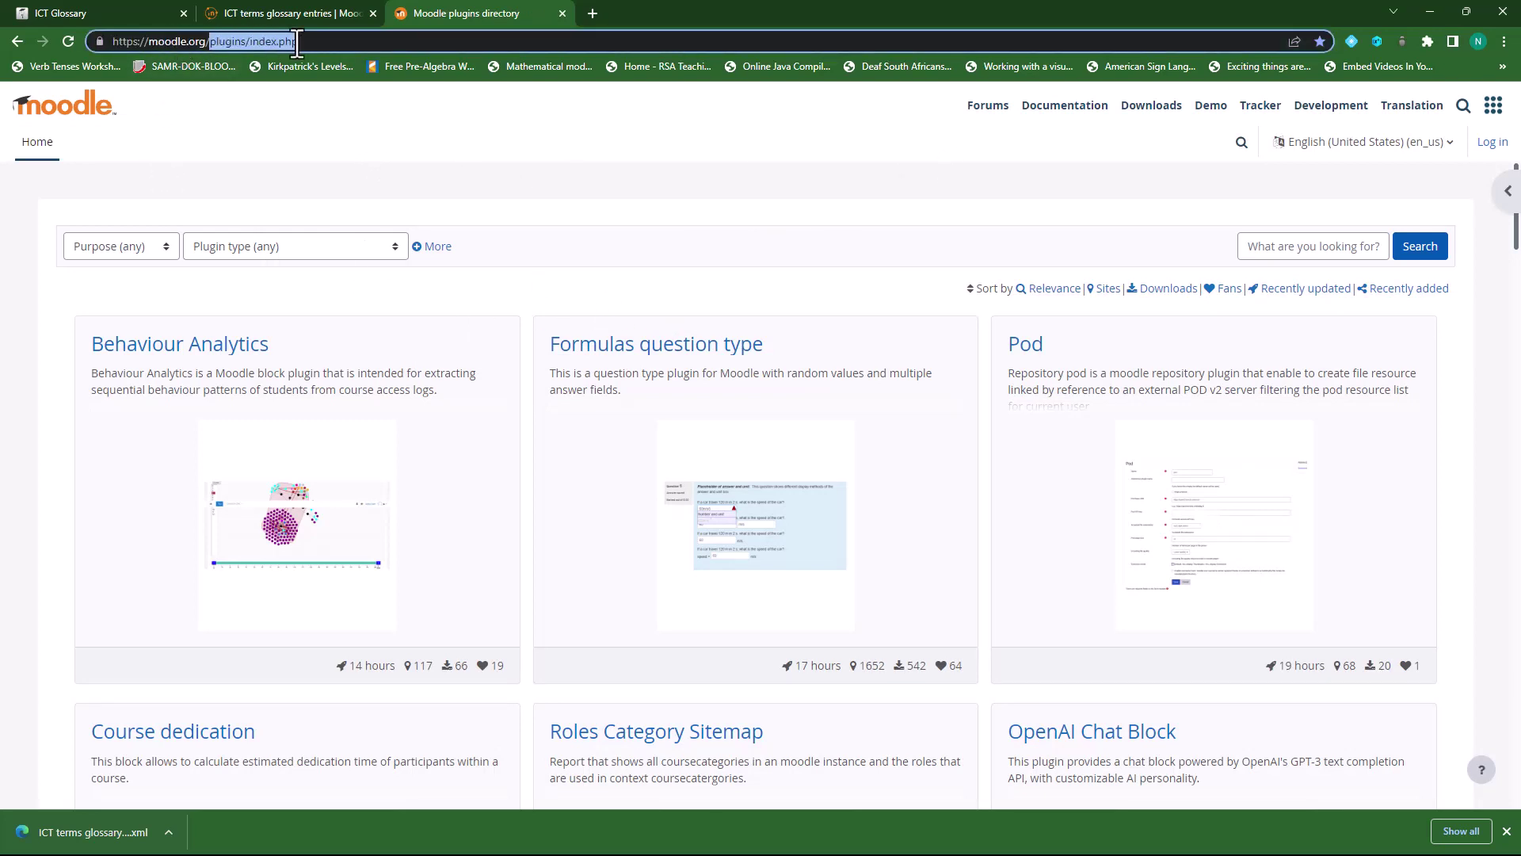
pyautogui.press('BackSpace')
pyautogui.press('Return')
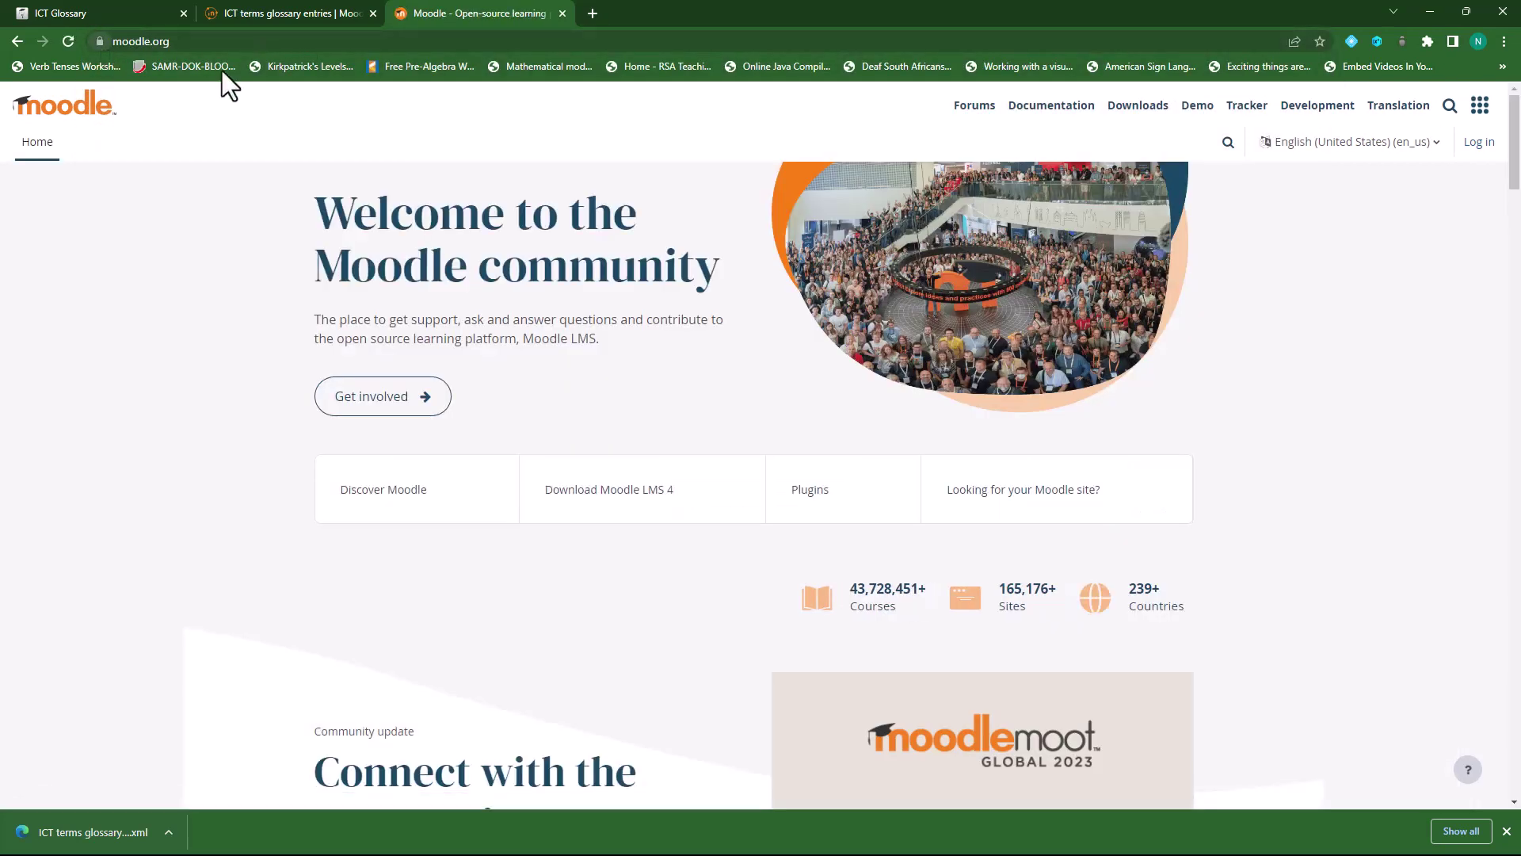
pyautogui.click(812, 499)
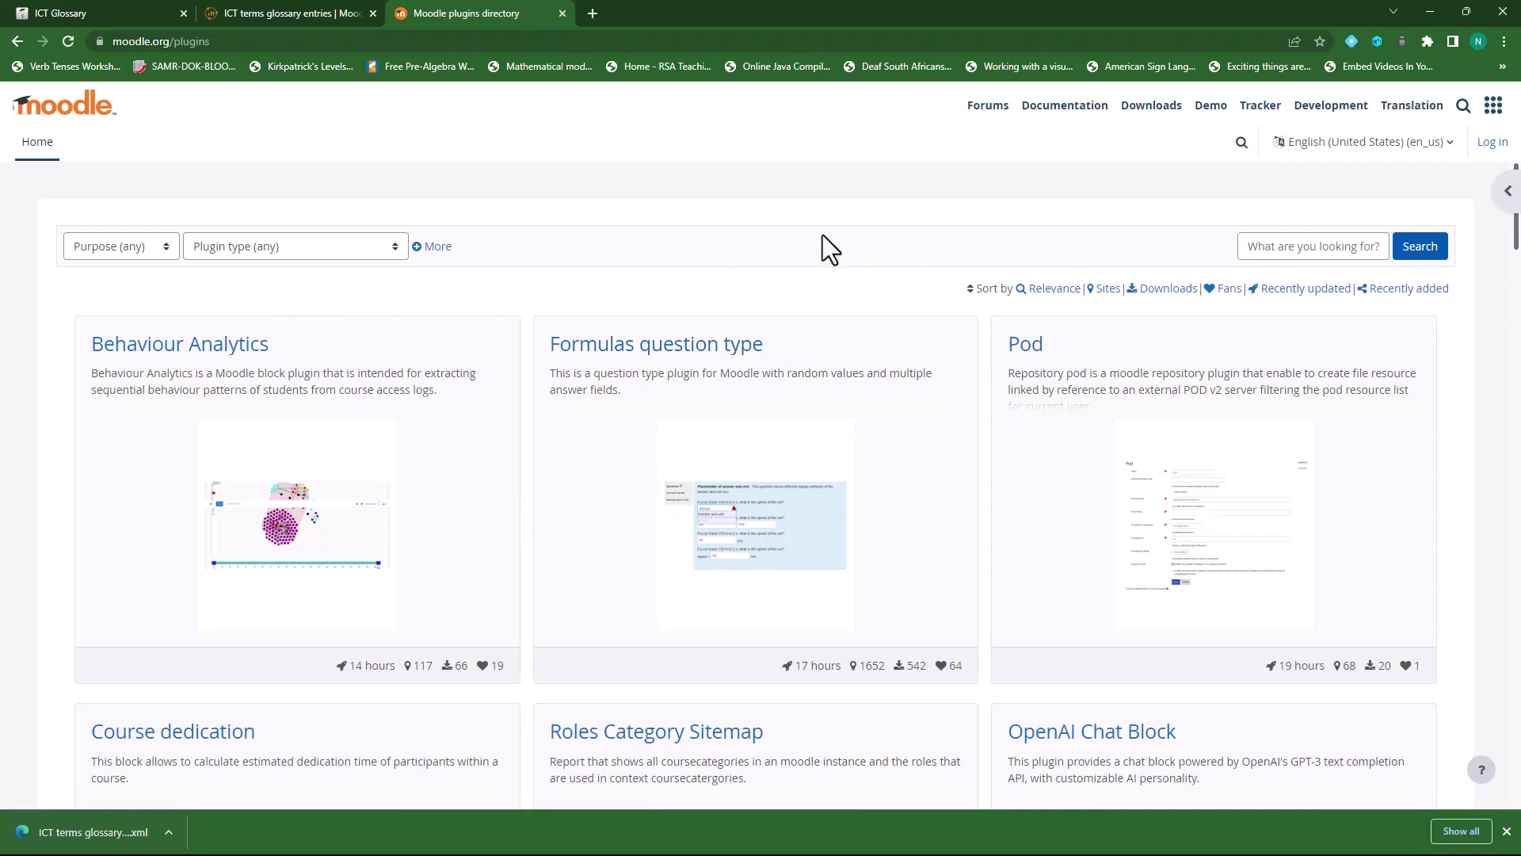
# - Search the Moodle plugins directory for glossary
pyautogui.click(1300, 245)
pyautogui.write('glossary')
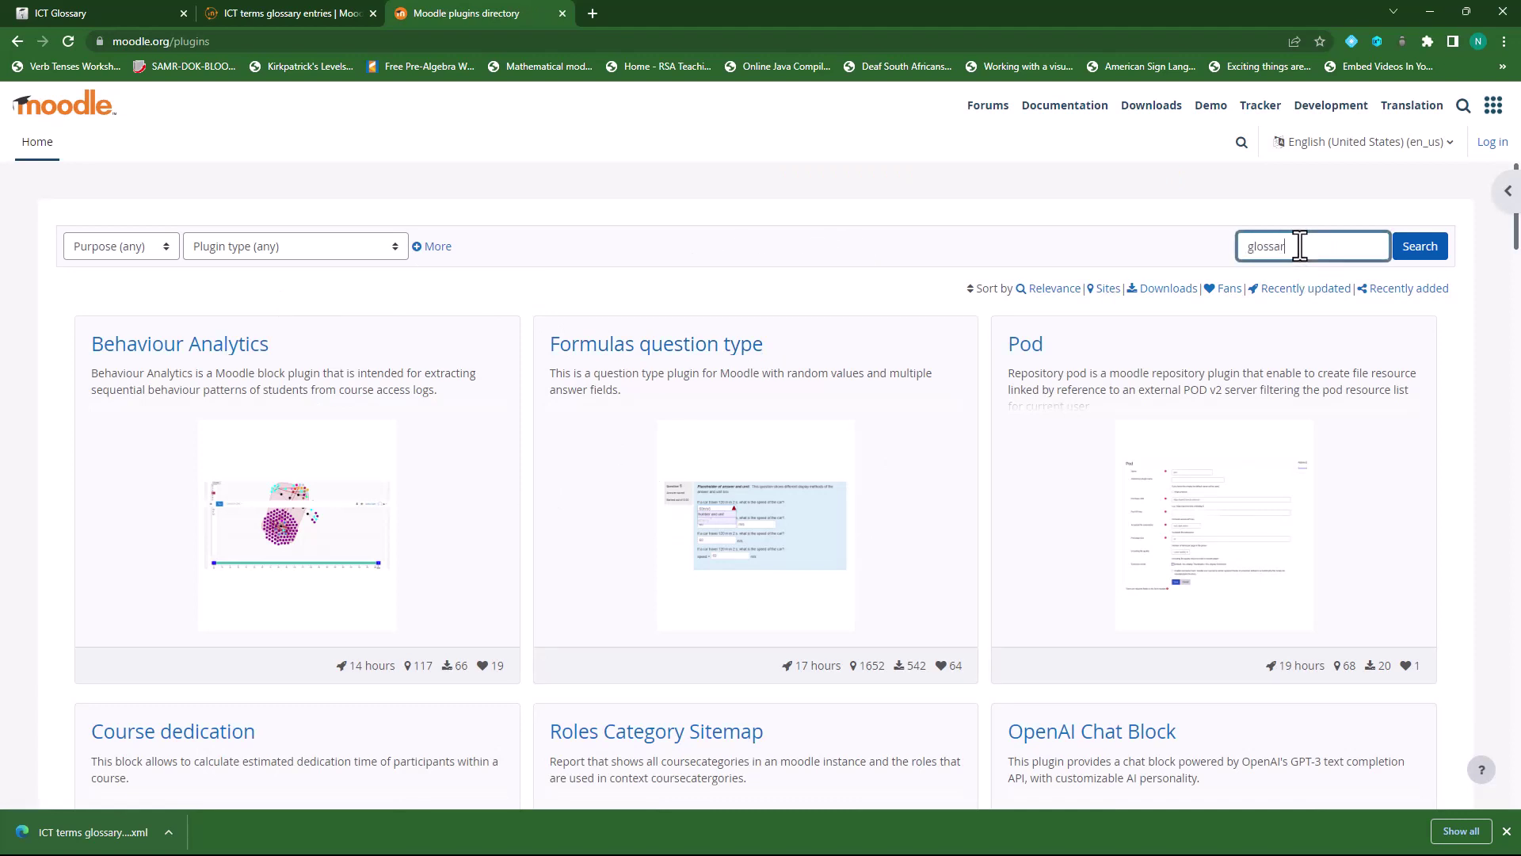
pyautogui.click(1433, 248)
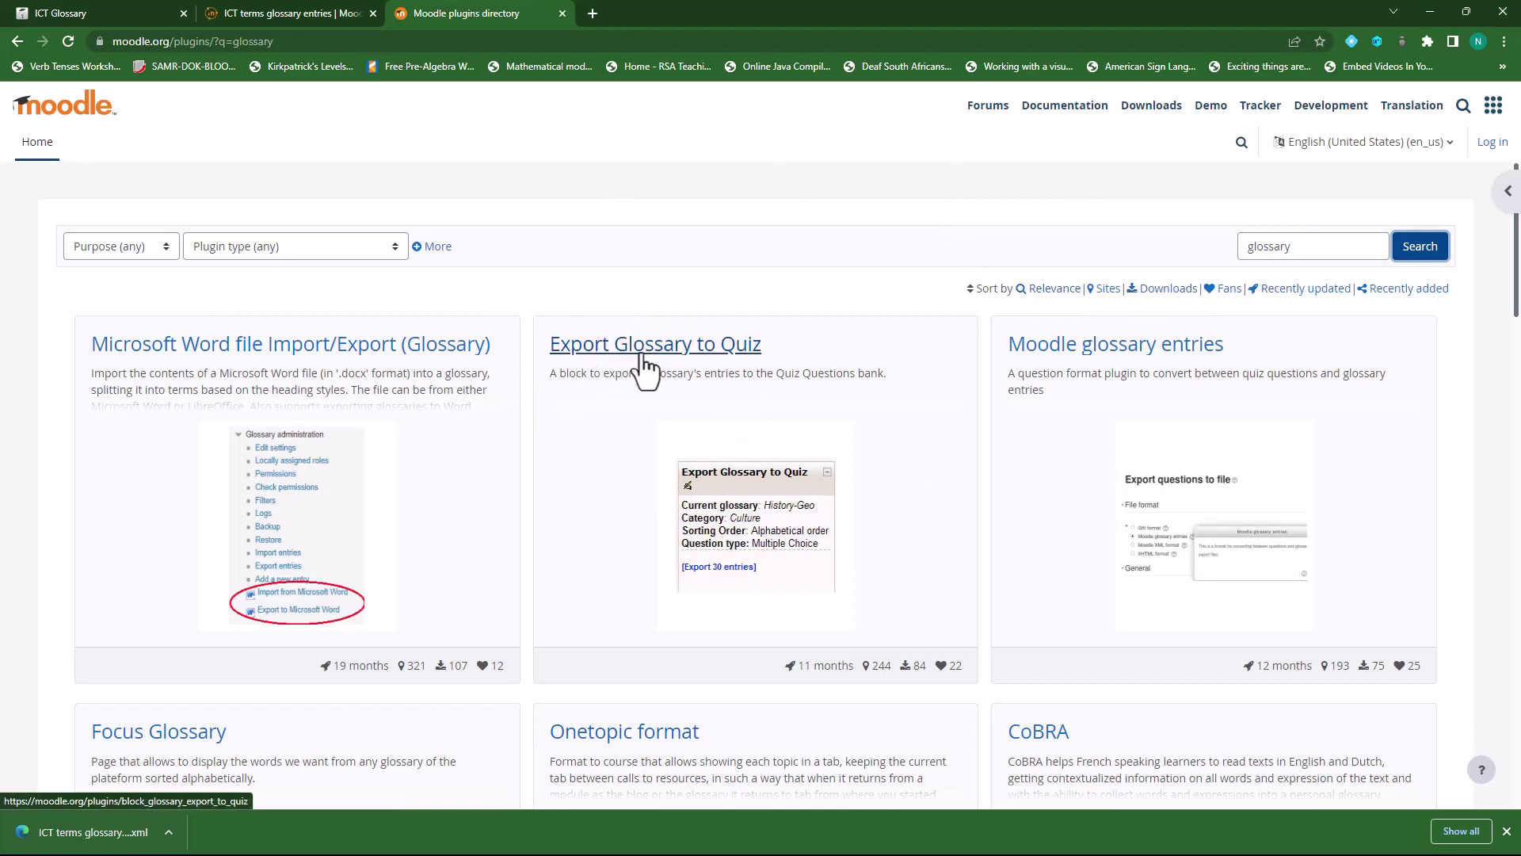
# - Open the Export Glossary to Quiz plugin page in a separate tab and download the version 4.0 for moodle 3.9 to 4.0
pyautogui.rightClick(686, 354)
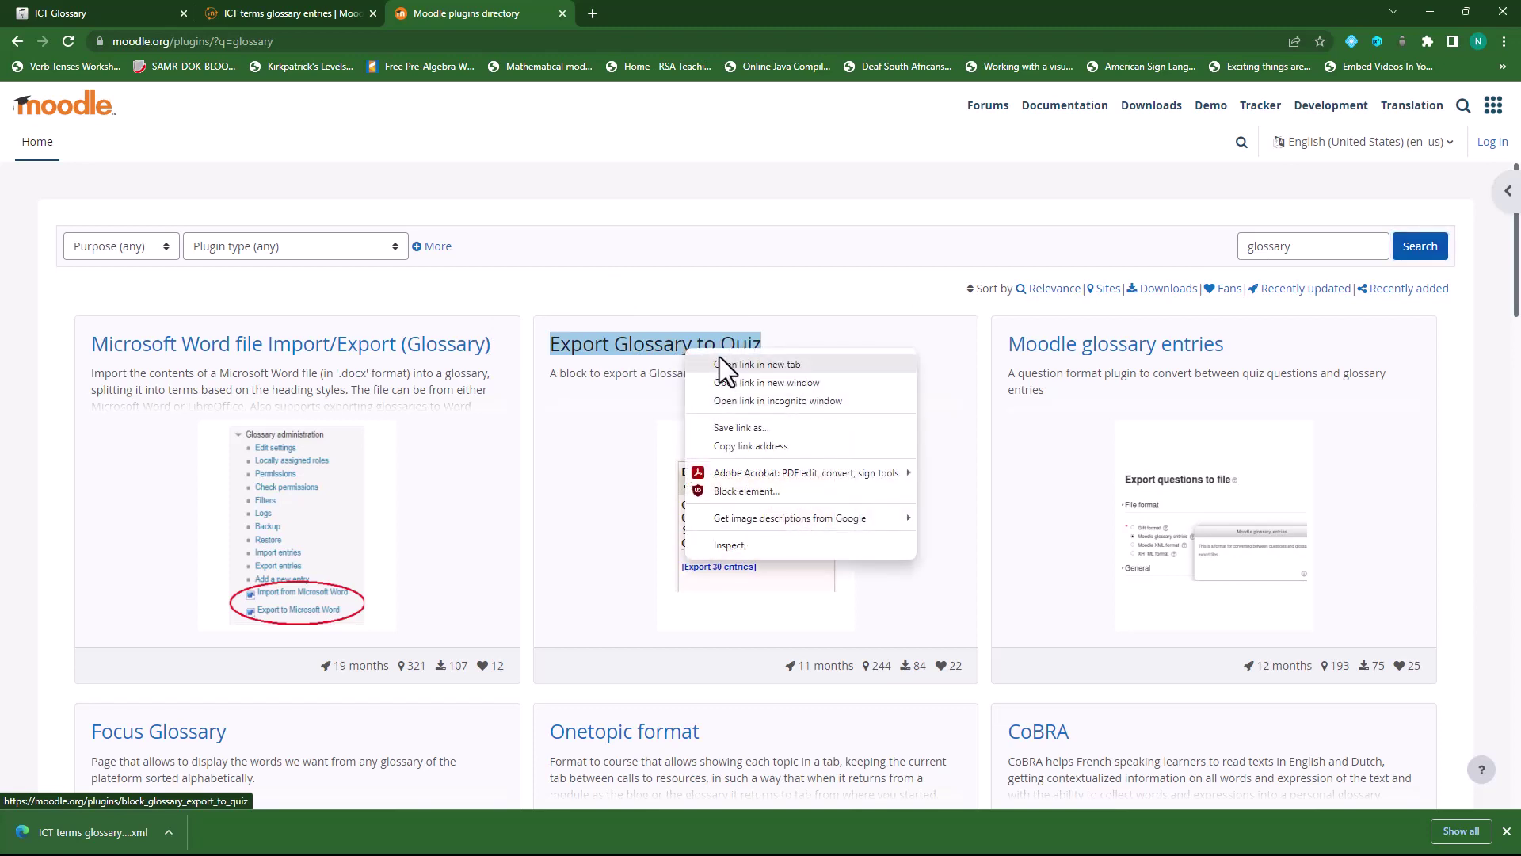
pyautogui.click(721, 361)
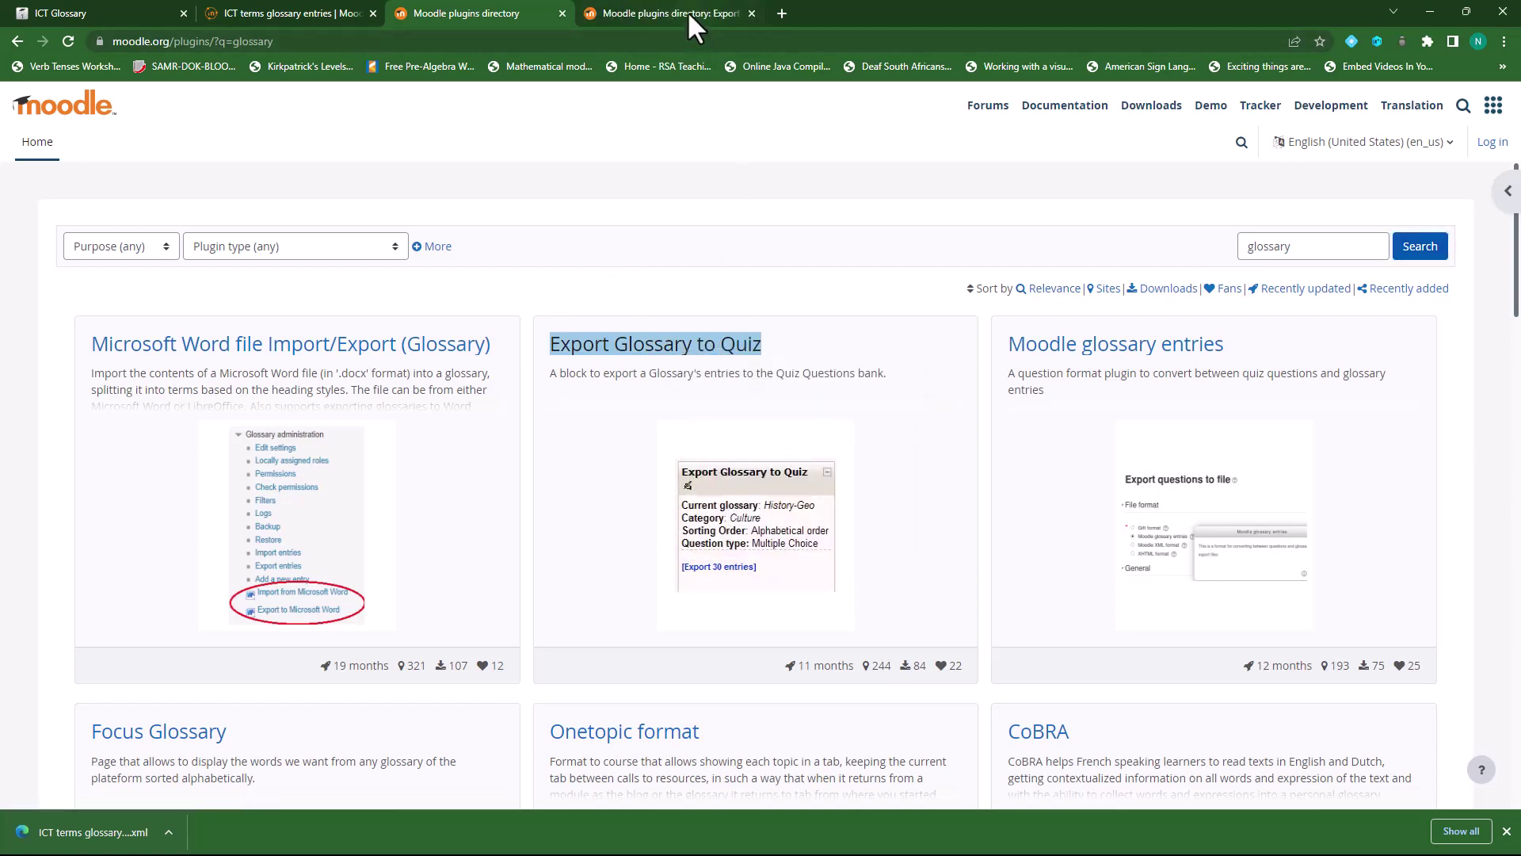
pyautogui.click(687, 12)
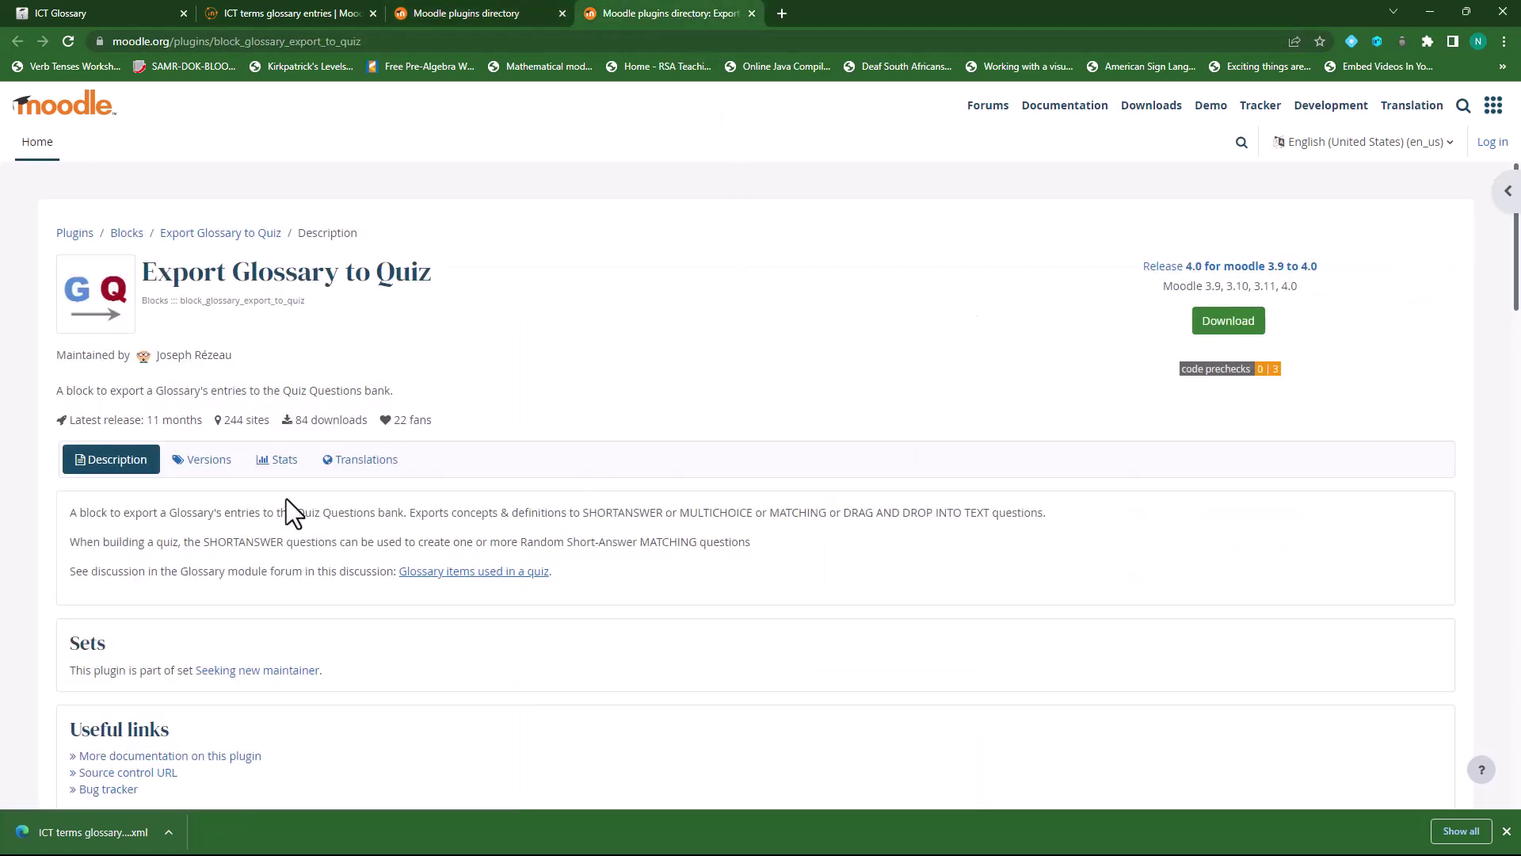
pyautogui.click(204, 466)
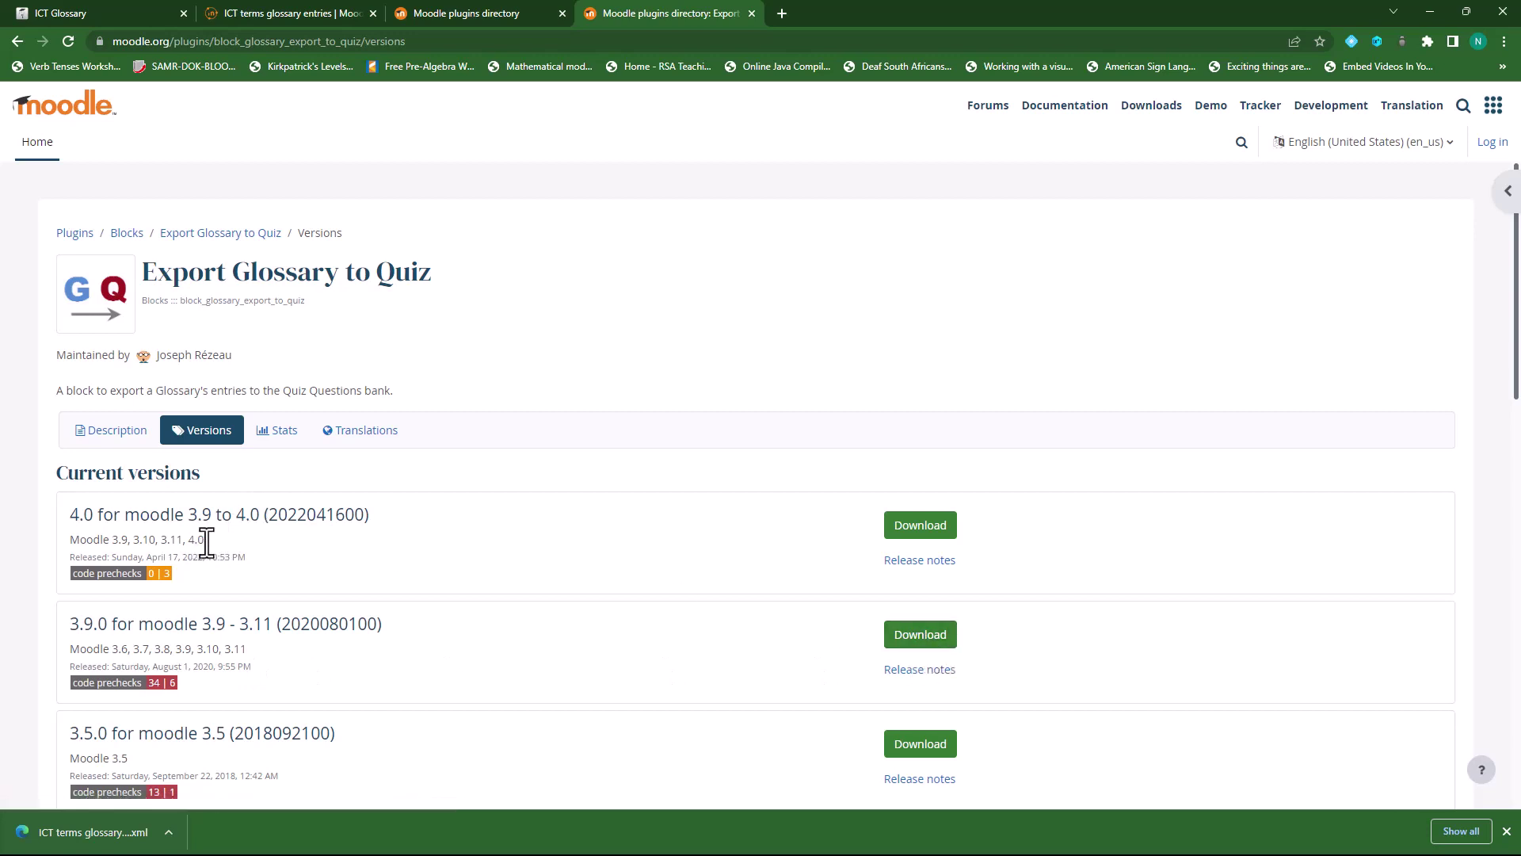
pyautogui.click(909, 529)
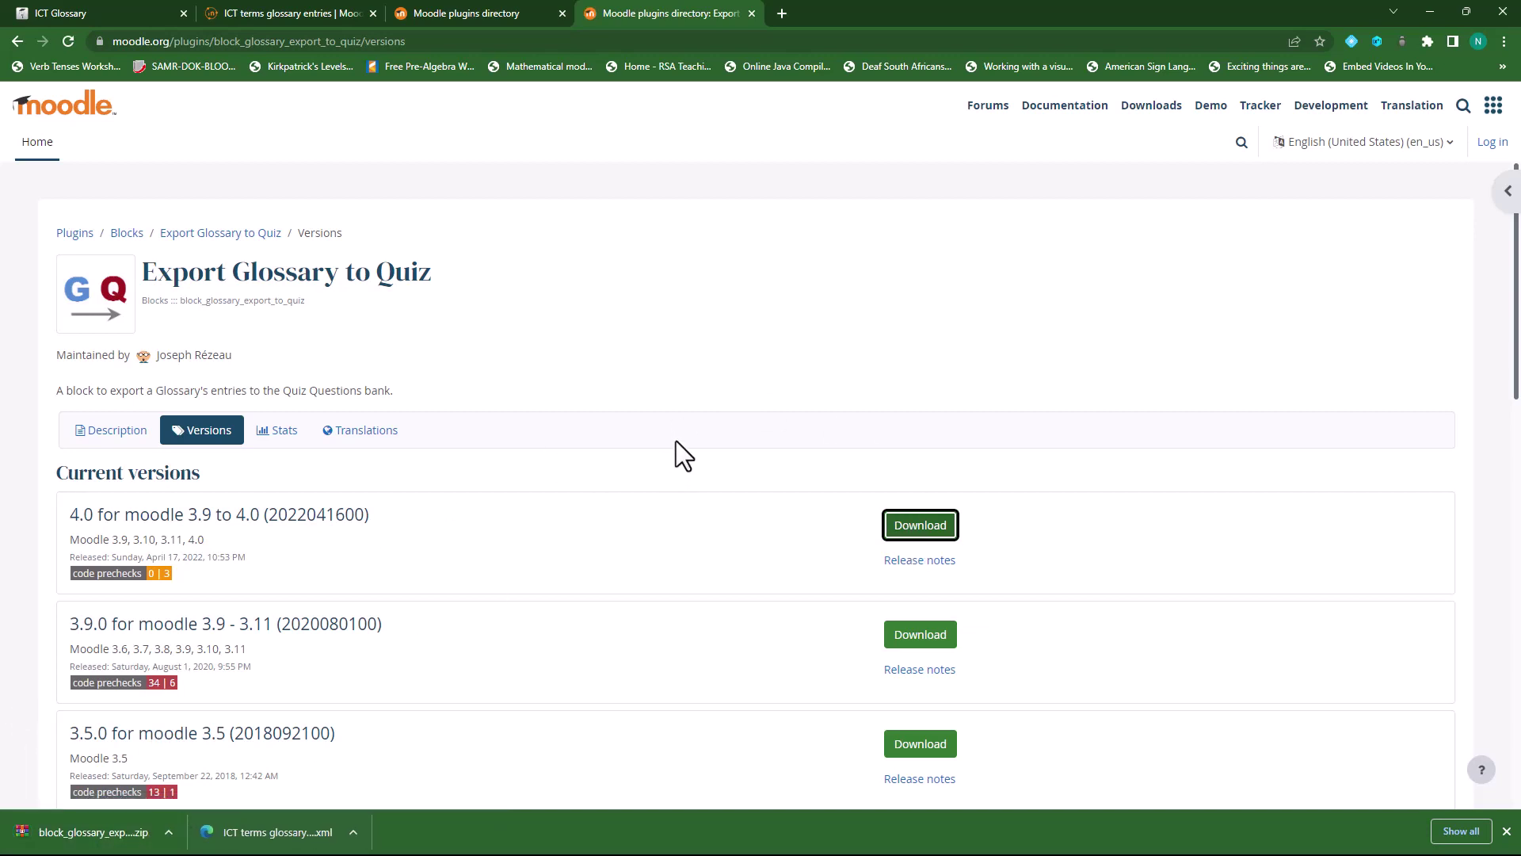
# - Return to the Moodle site, open the plugin installer in Site administration and add the downloaded block_glossary_export_to_quiz ZIP package
pyautogui.click(122, 9)
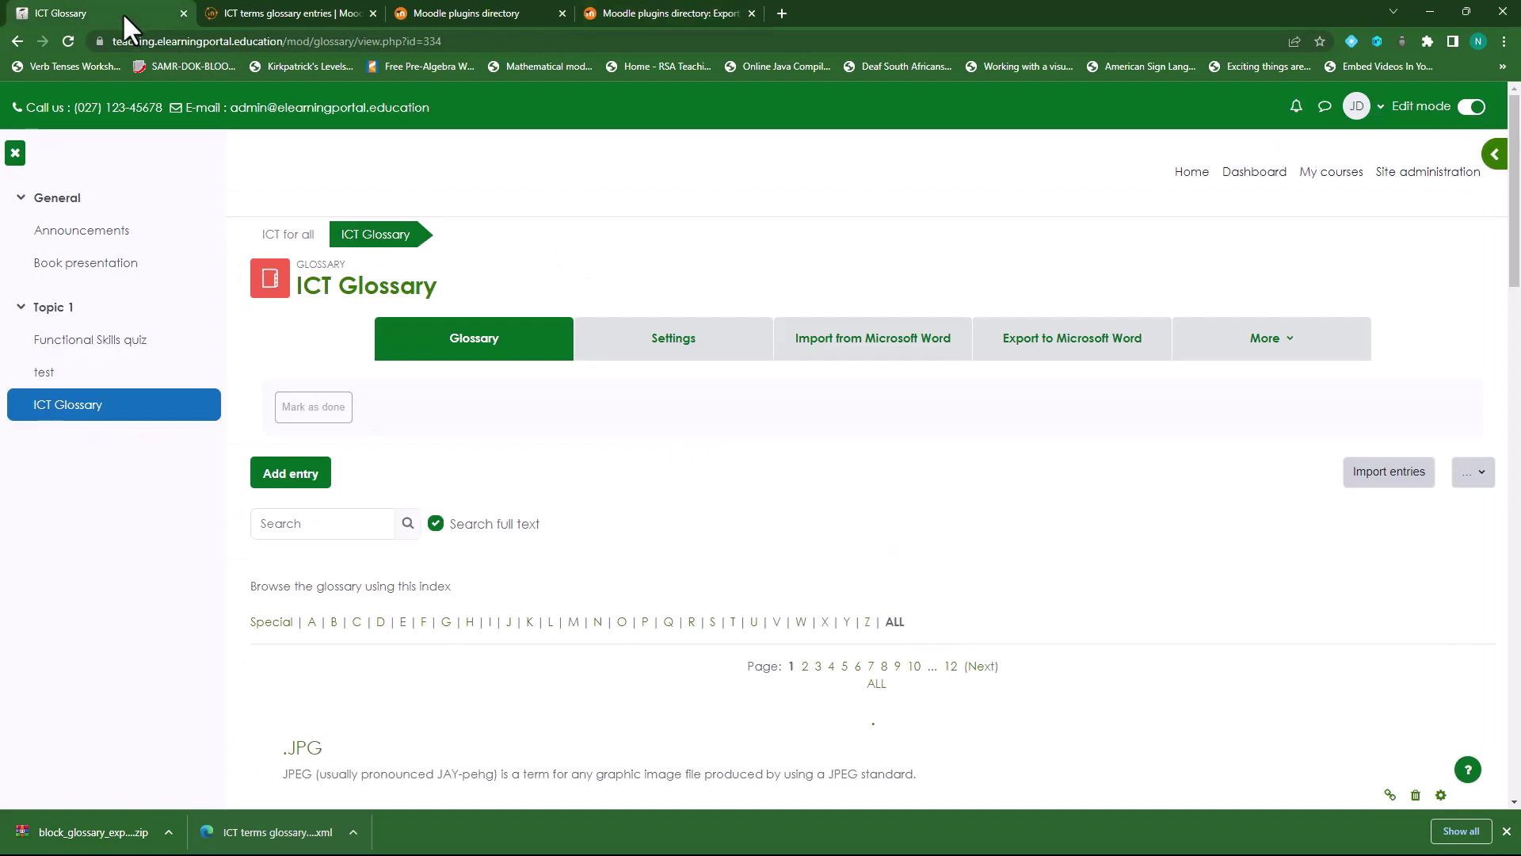
pyautogui.click(1399, 176)
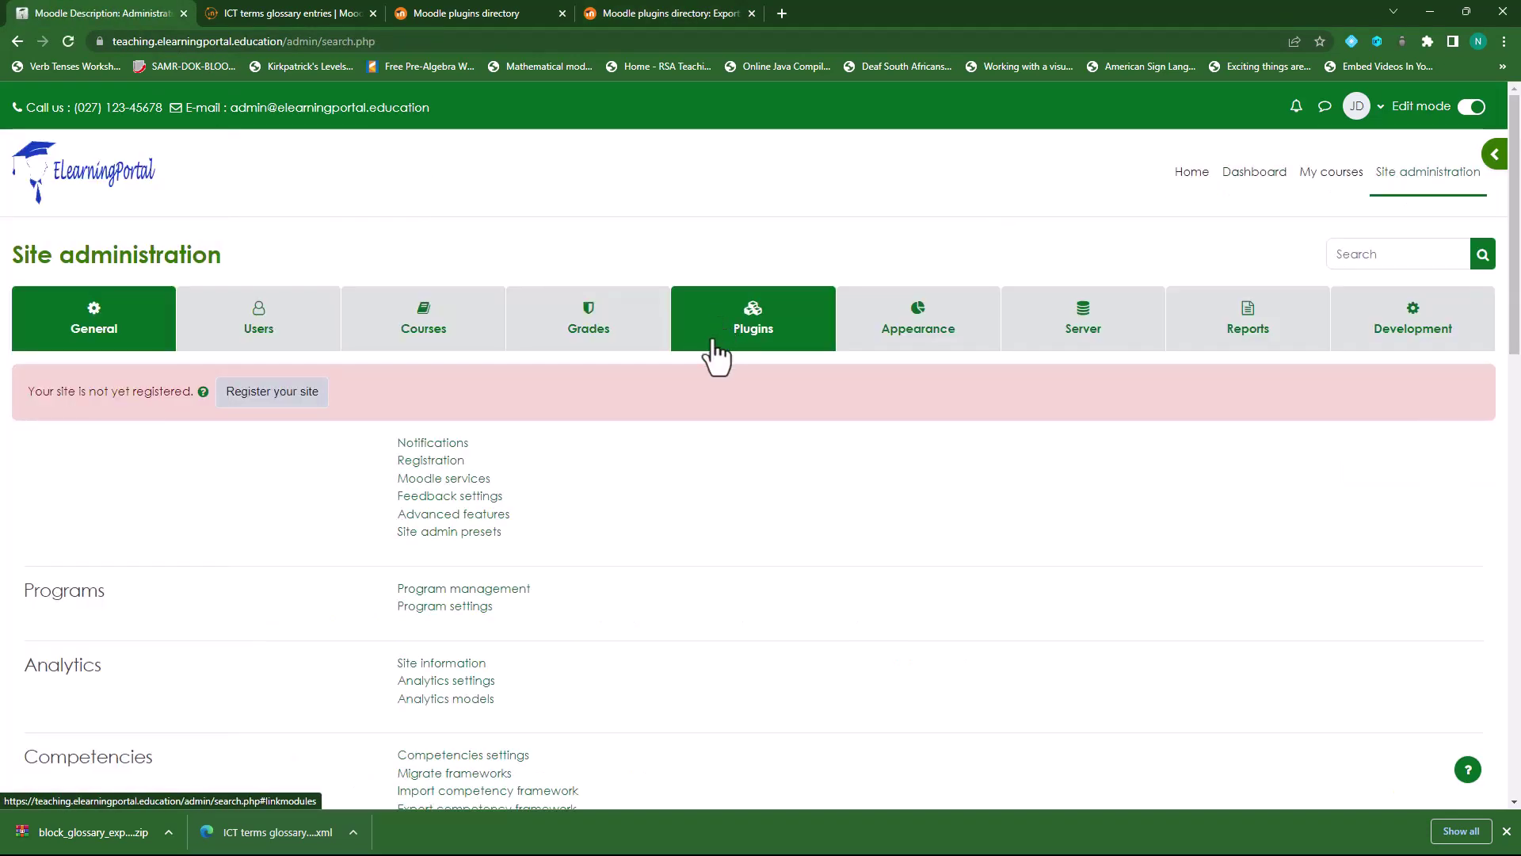
pyautogui.click(765, 334)
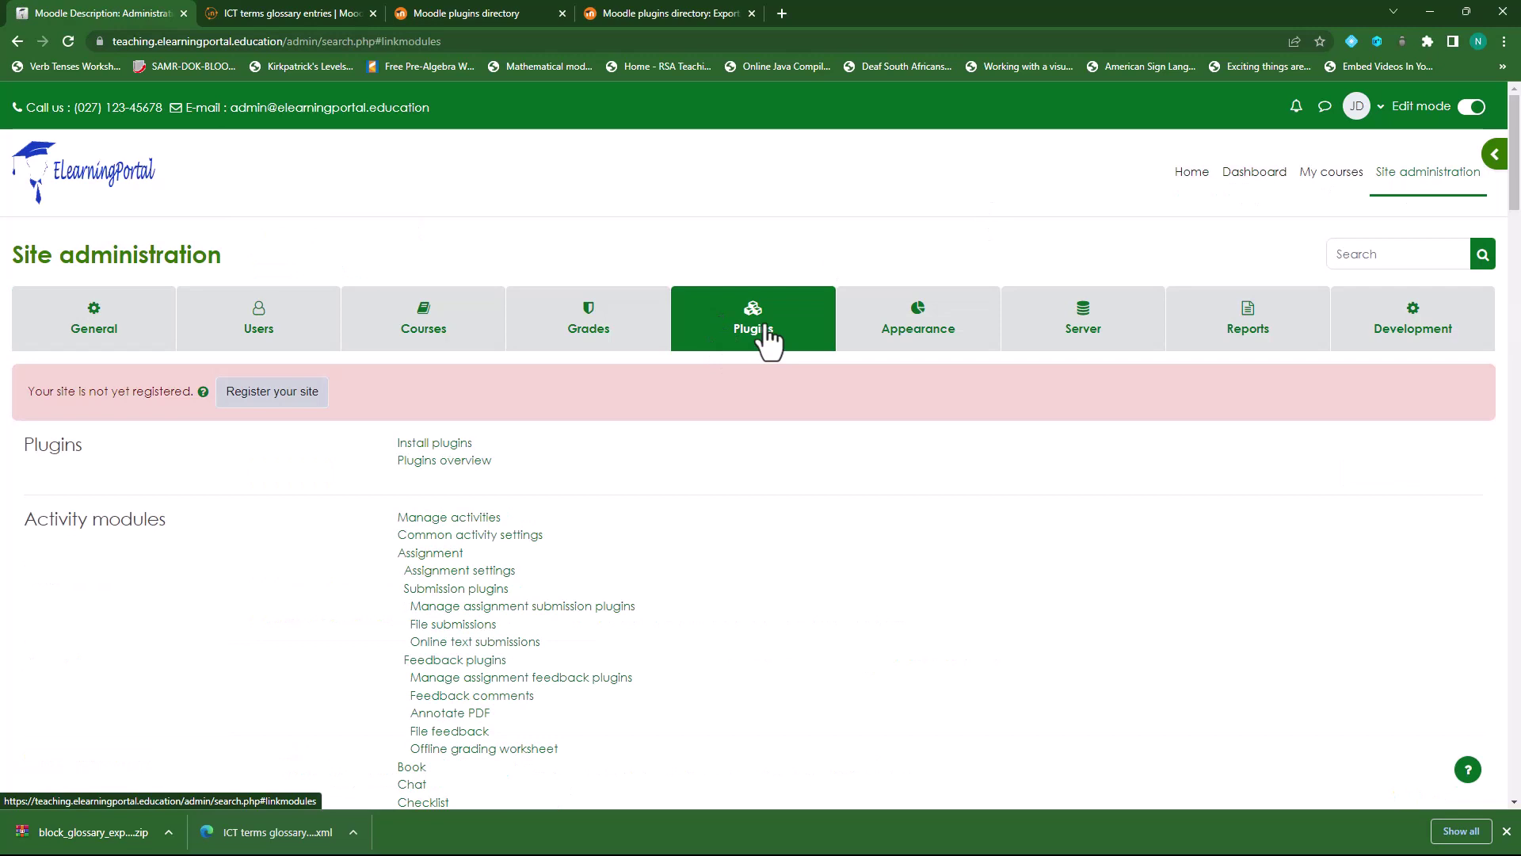
pyautogui.click(430, 448)
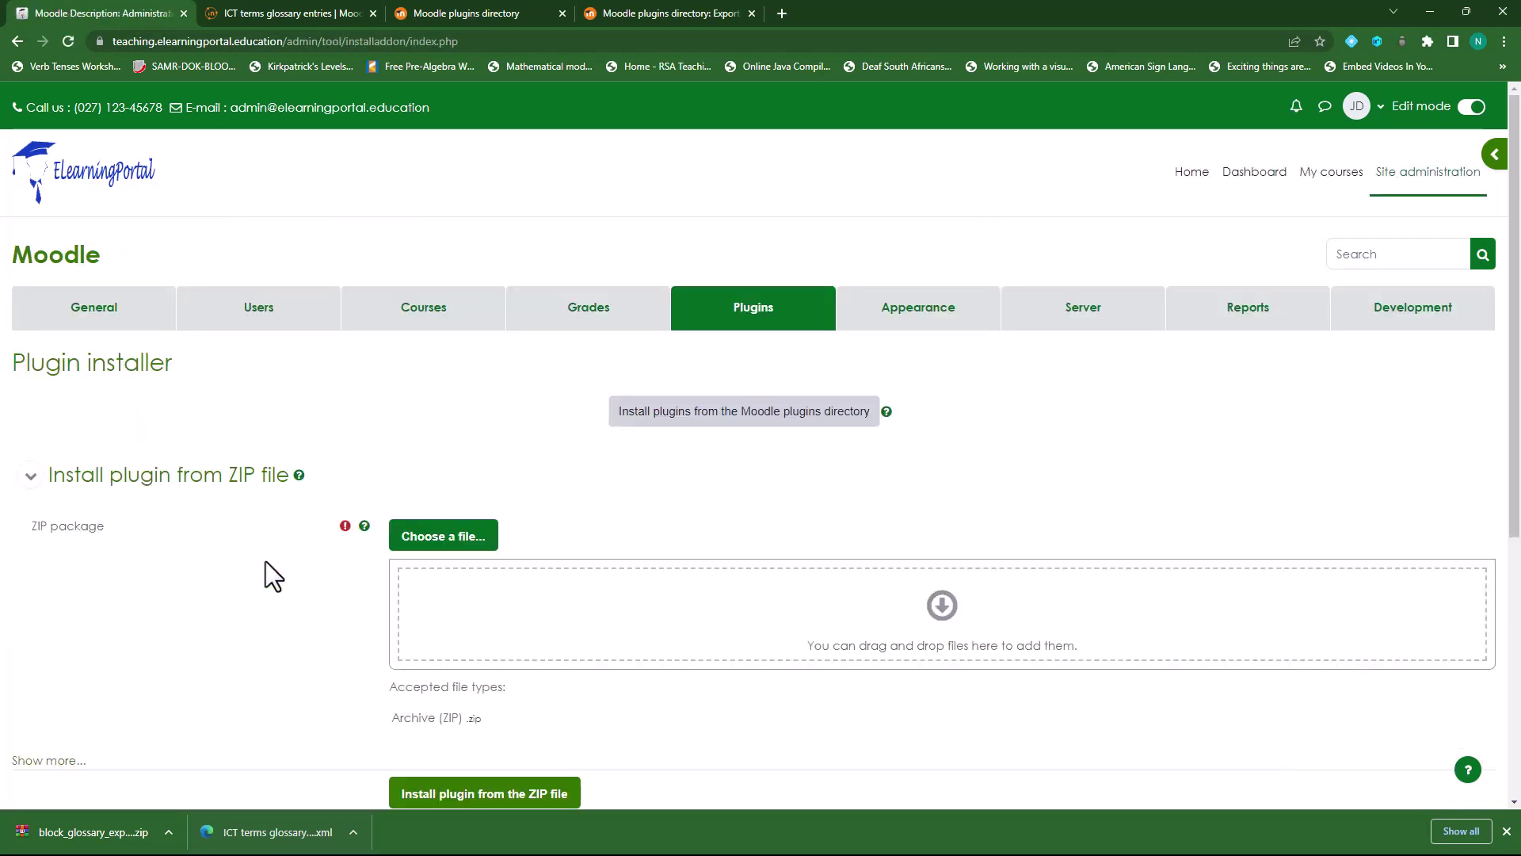
pyautogui.moveTo(52, 835); pyautogui.dragTo(507, 597)
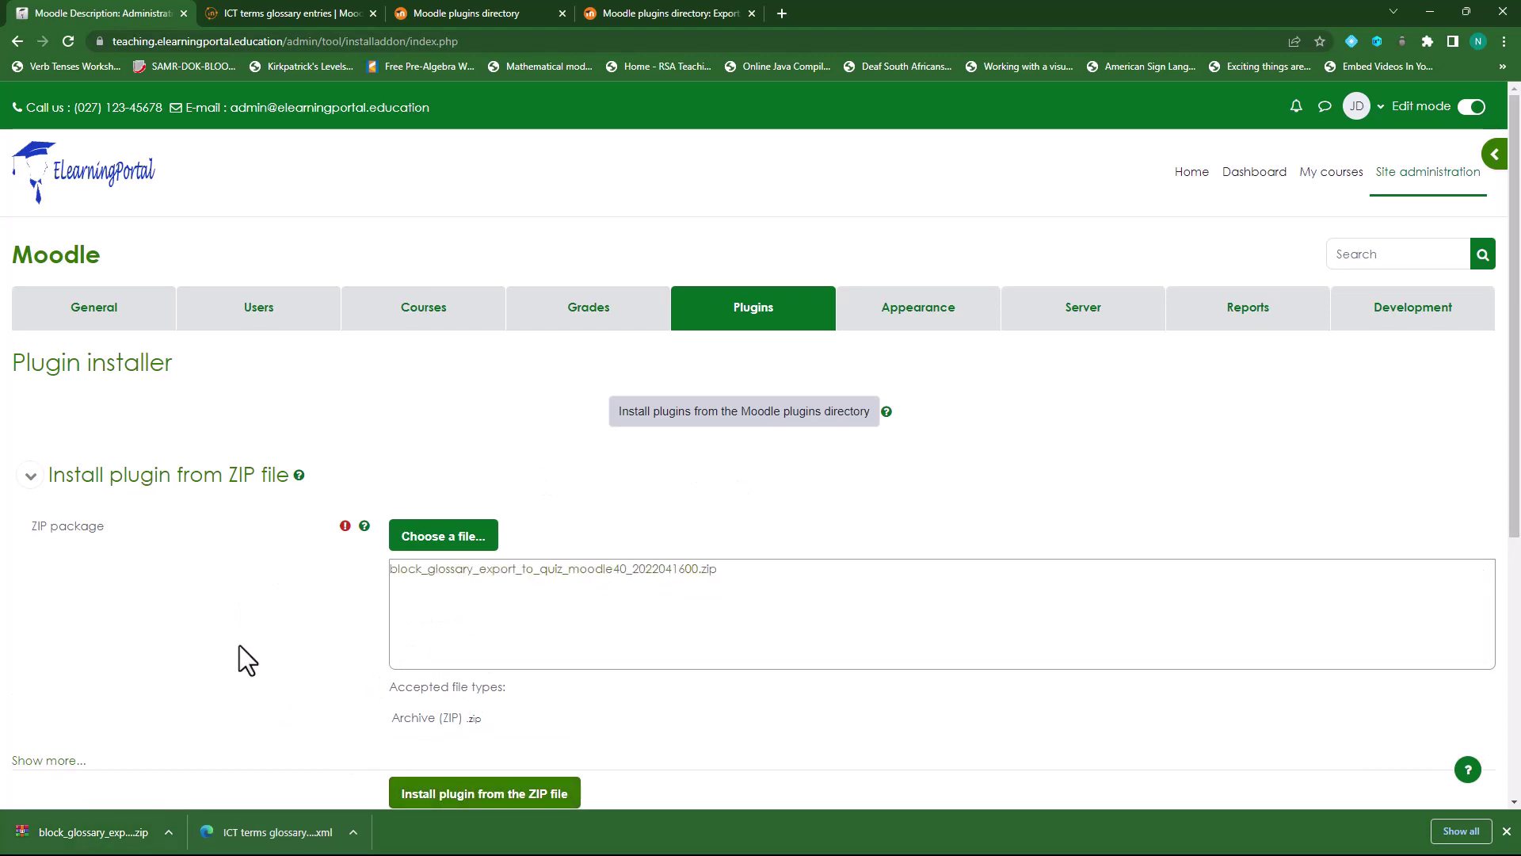
# - Install the Export Glossary to Quiz plugin from the ZIP file, continuing through the server and plugin checks and upgrading the Moodle database
pyautogui.scroll(-1, 396, 674)
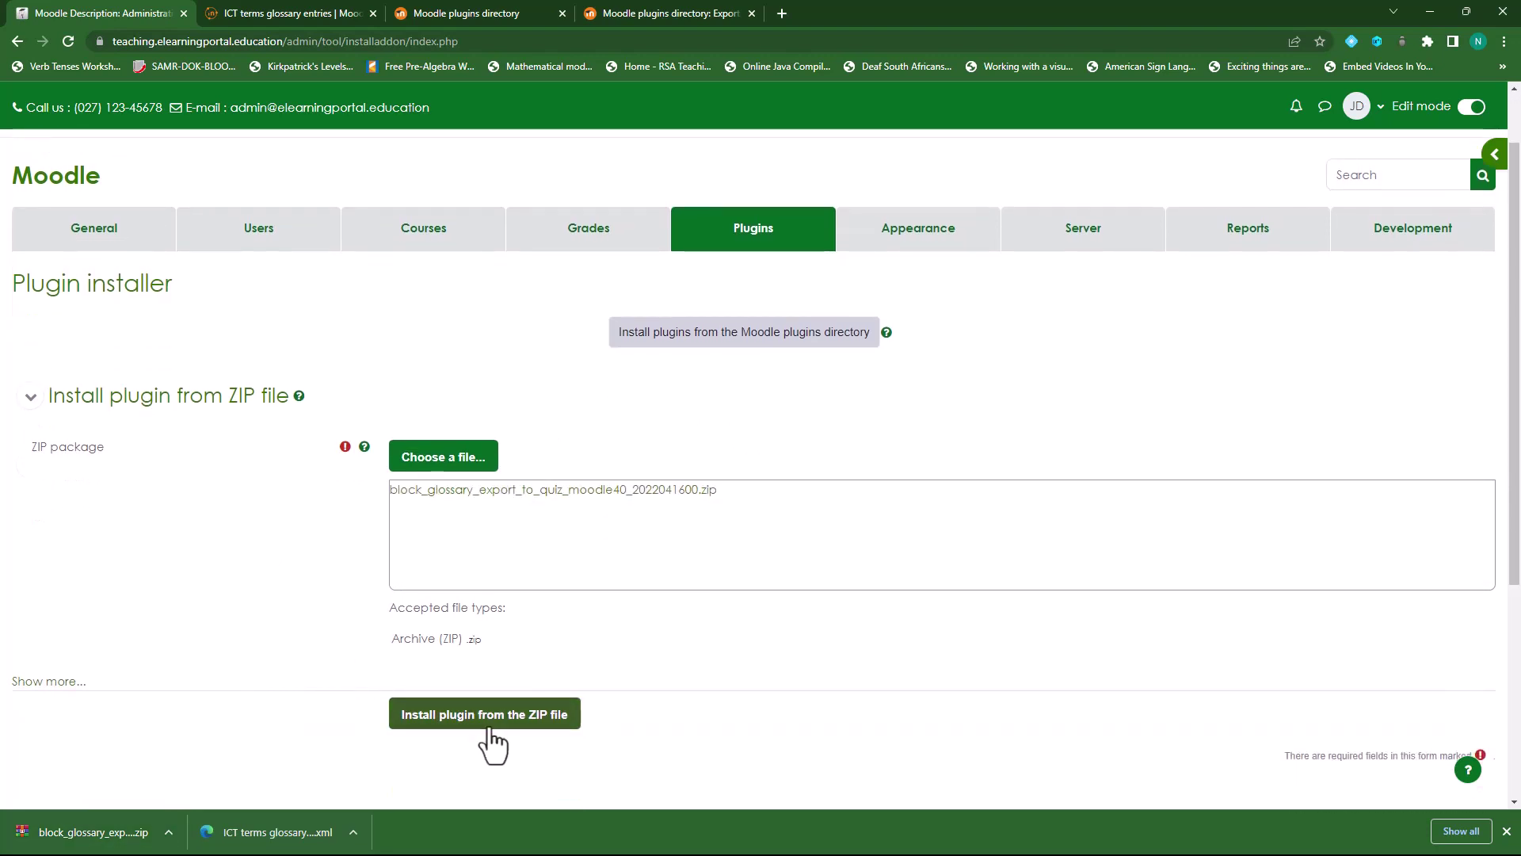
pyautogui.click(491, 723)
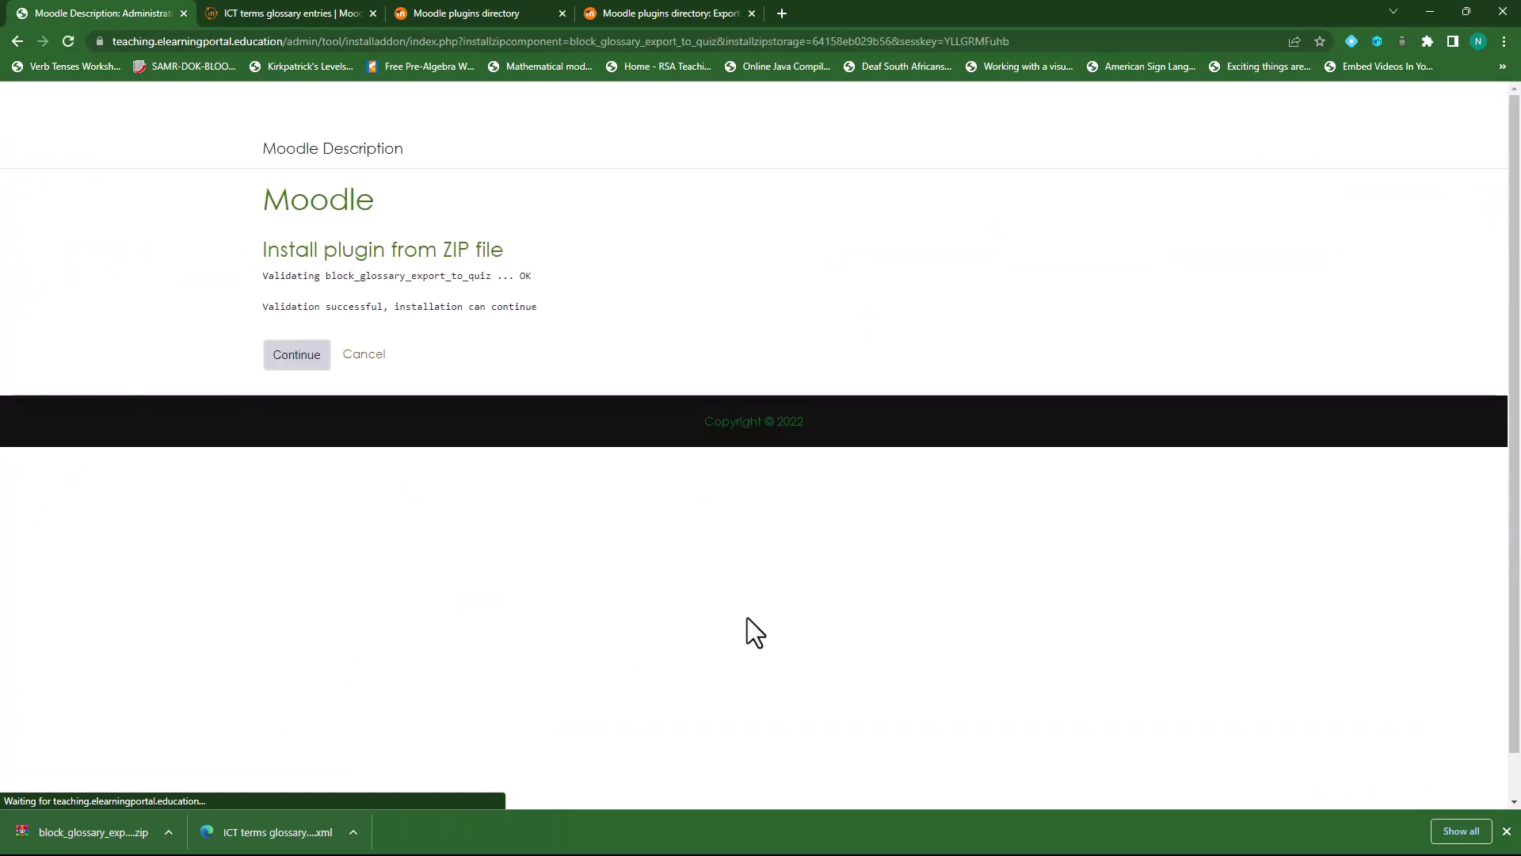
pyautogui.click(293, 357)
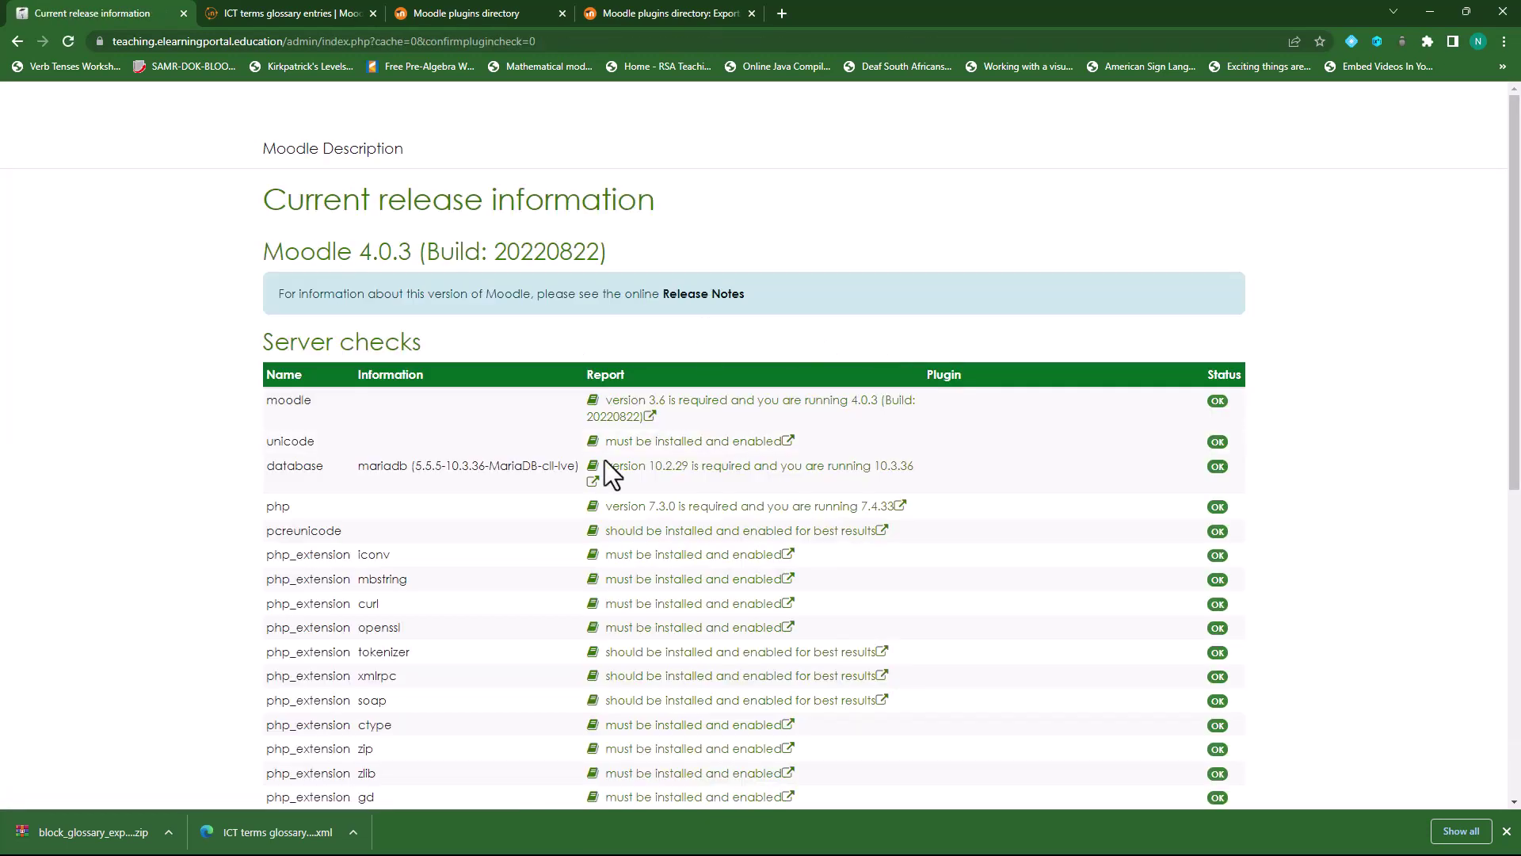
pyautogui.scroll(-10, 605, 475)
pyautogui.click(749, 732)
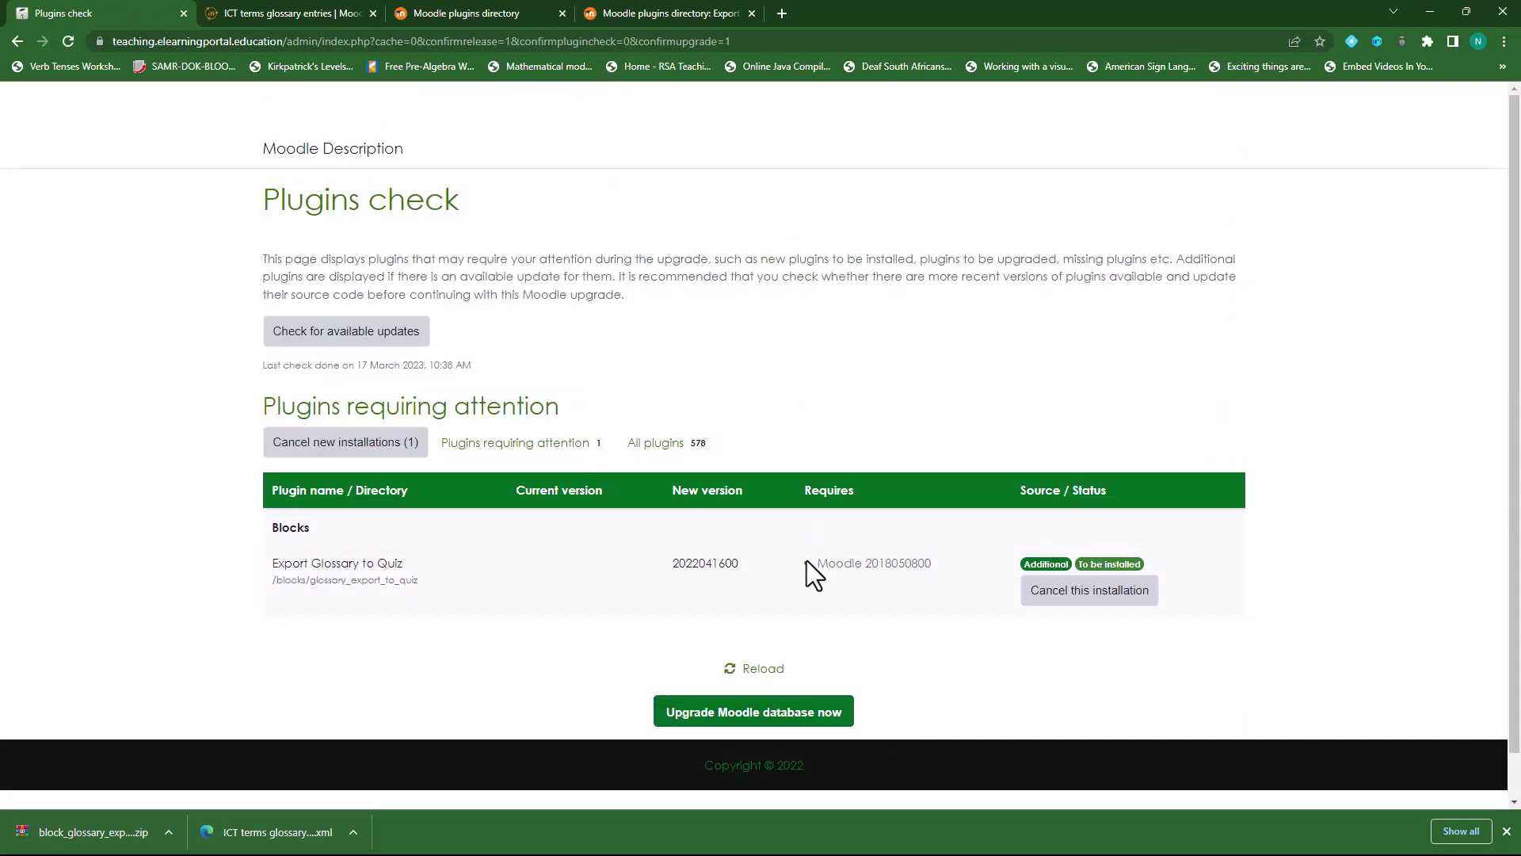
pyautogui.click(723, 710)
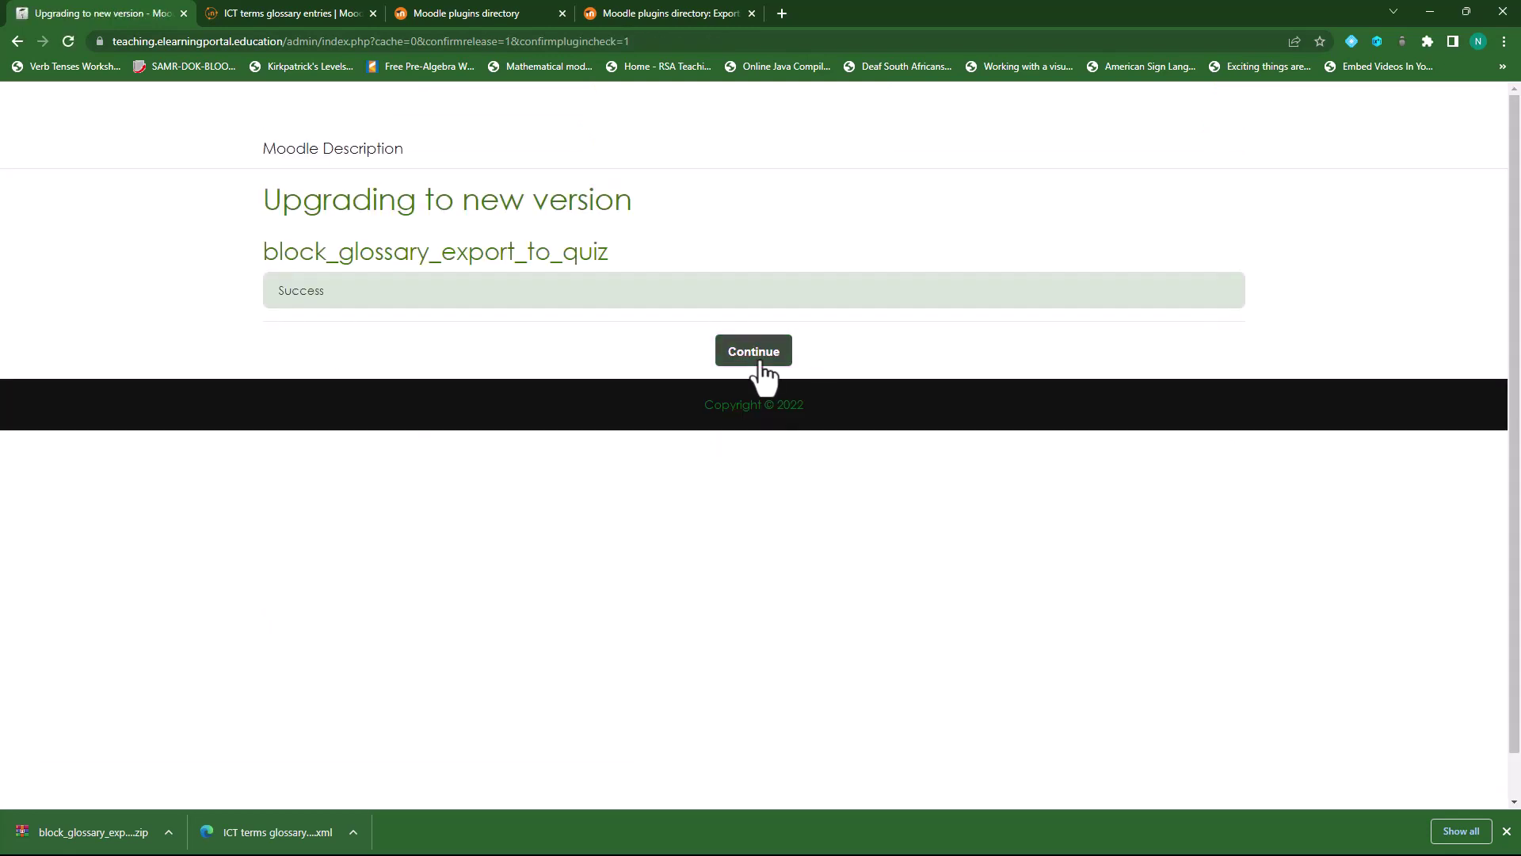
pyautogui.click(774, 349)
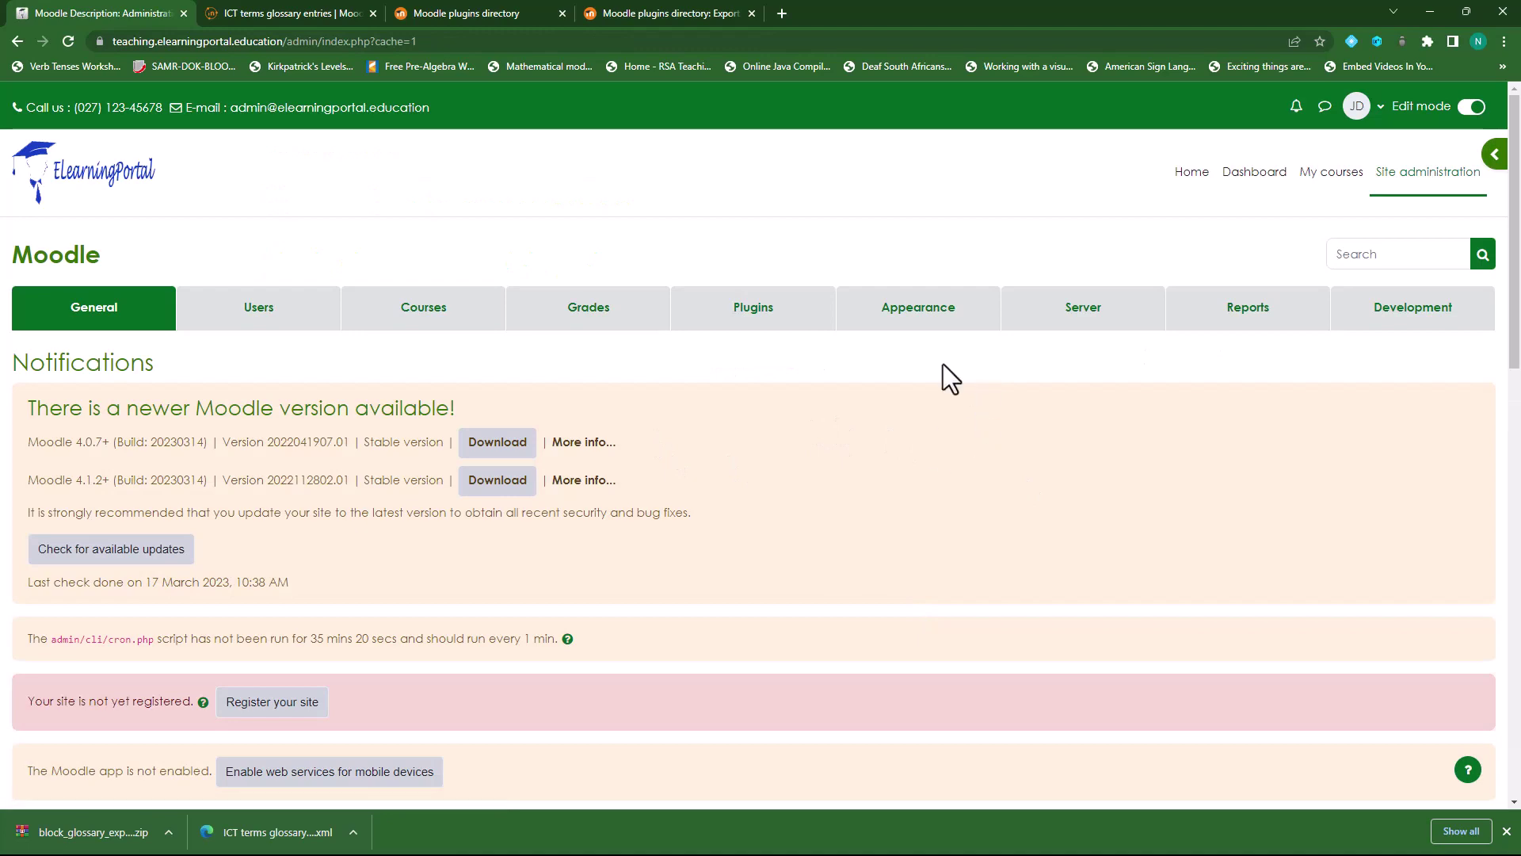
# - Open the ICT for all course from the site's home page and look over its General and Topic 1 activities
pyautogui.click(1190, 176)
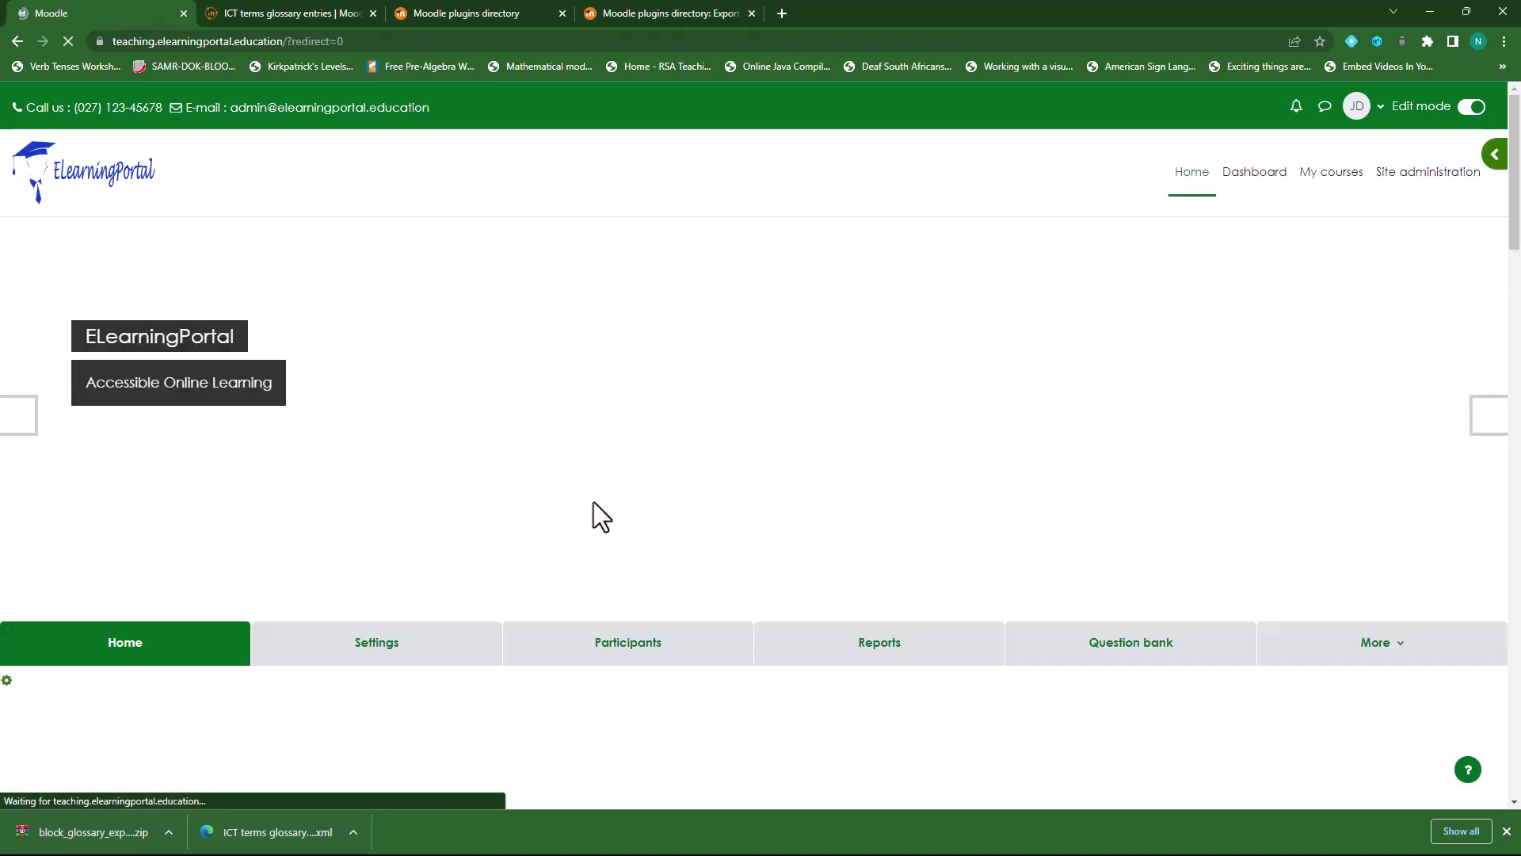
pyautogui.scroll(-6, 218, 593)
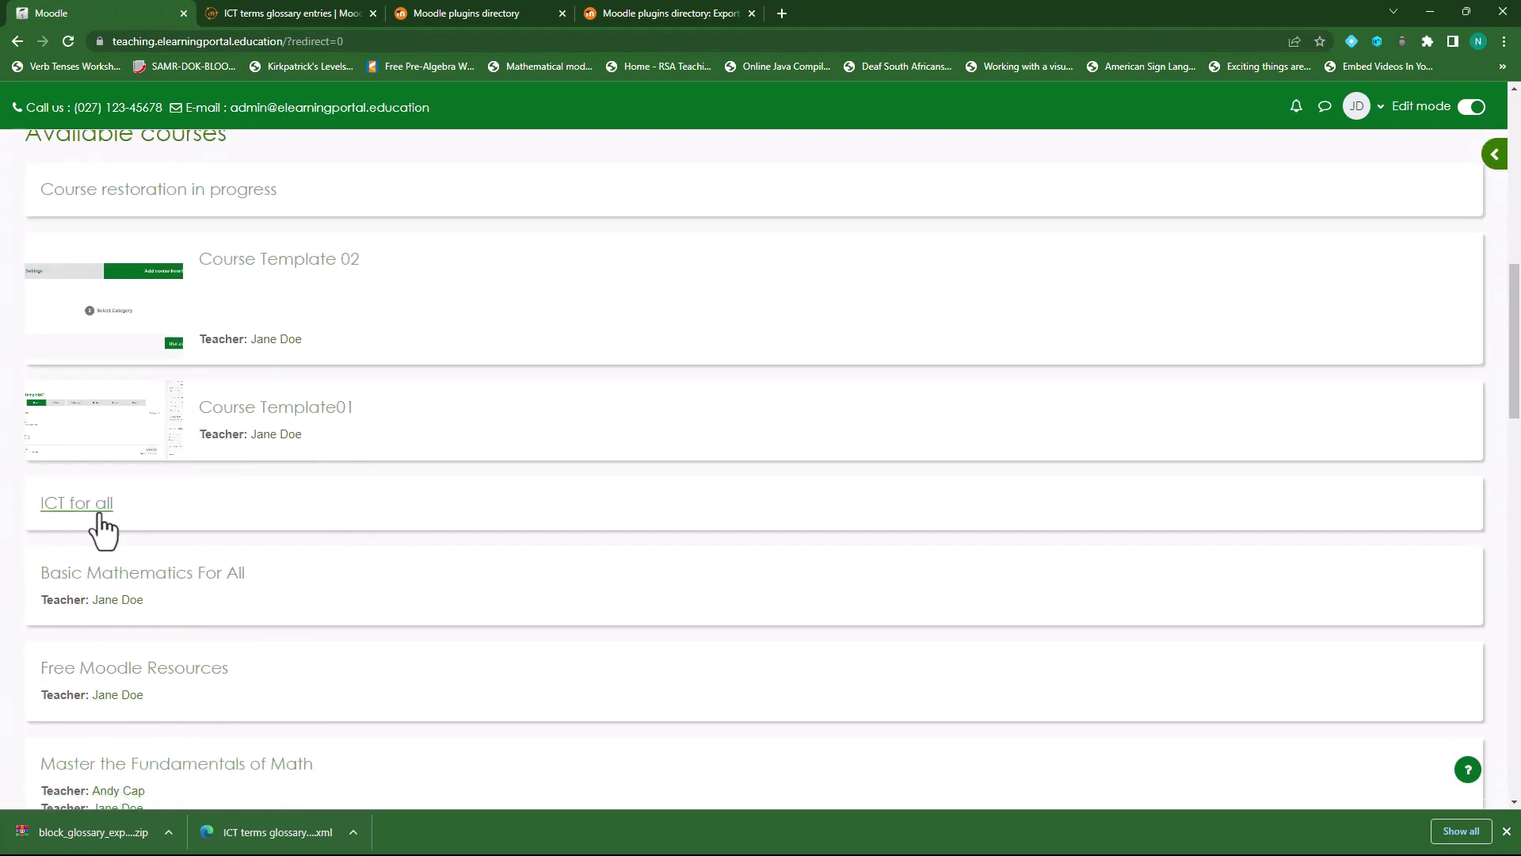
pyautogui.click(72, 510)
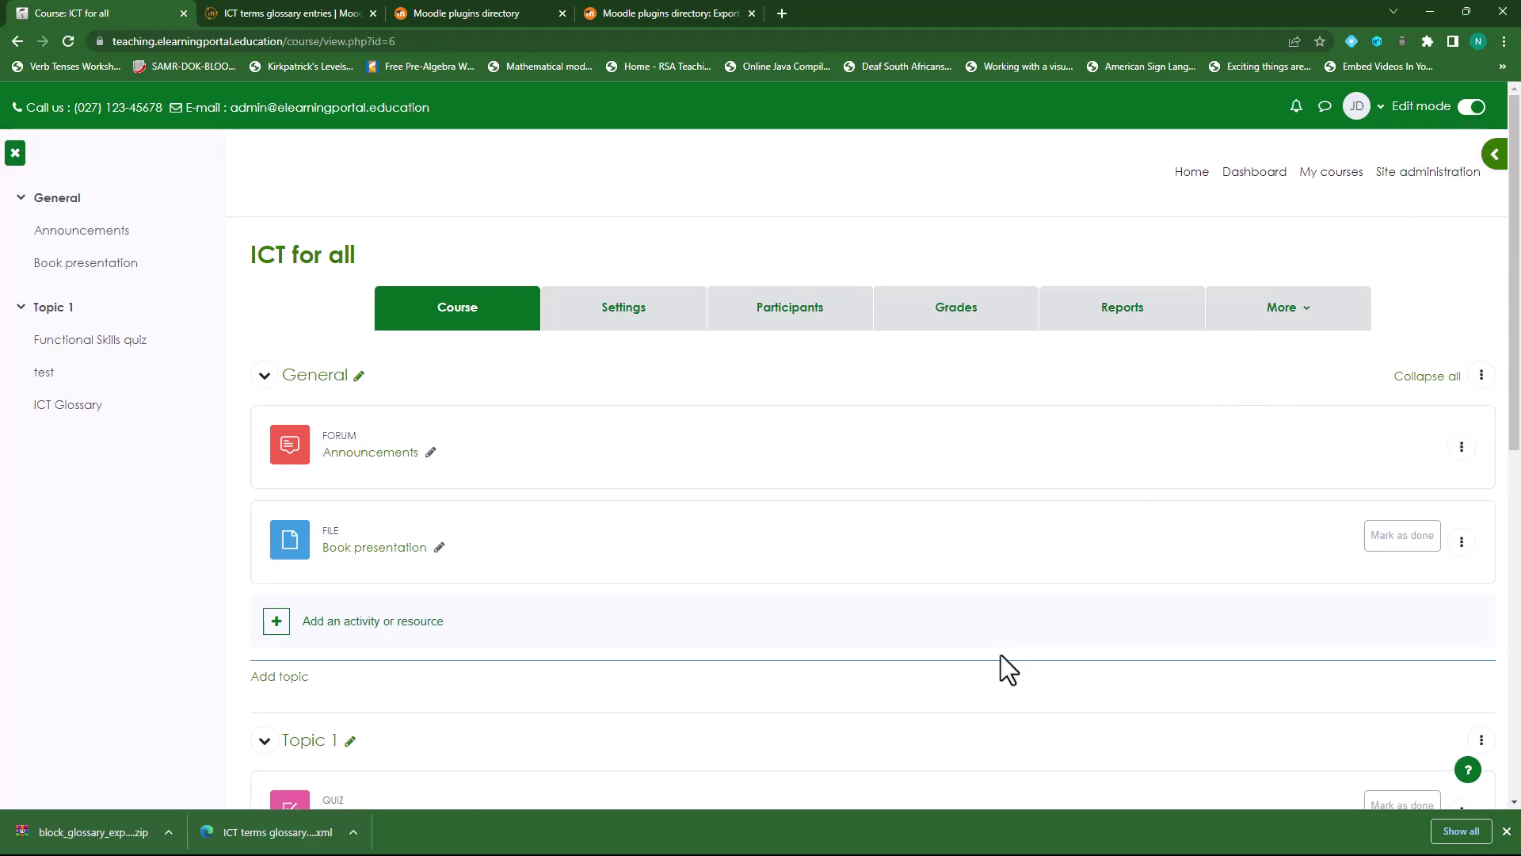
pyautogui.scroll(-2, 1002, 658)
pyautogui.scroll(-3, 984, 622)
pyautogui.scroll(4, 990, 570)
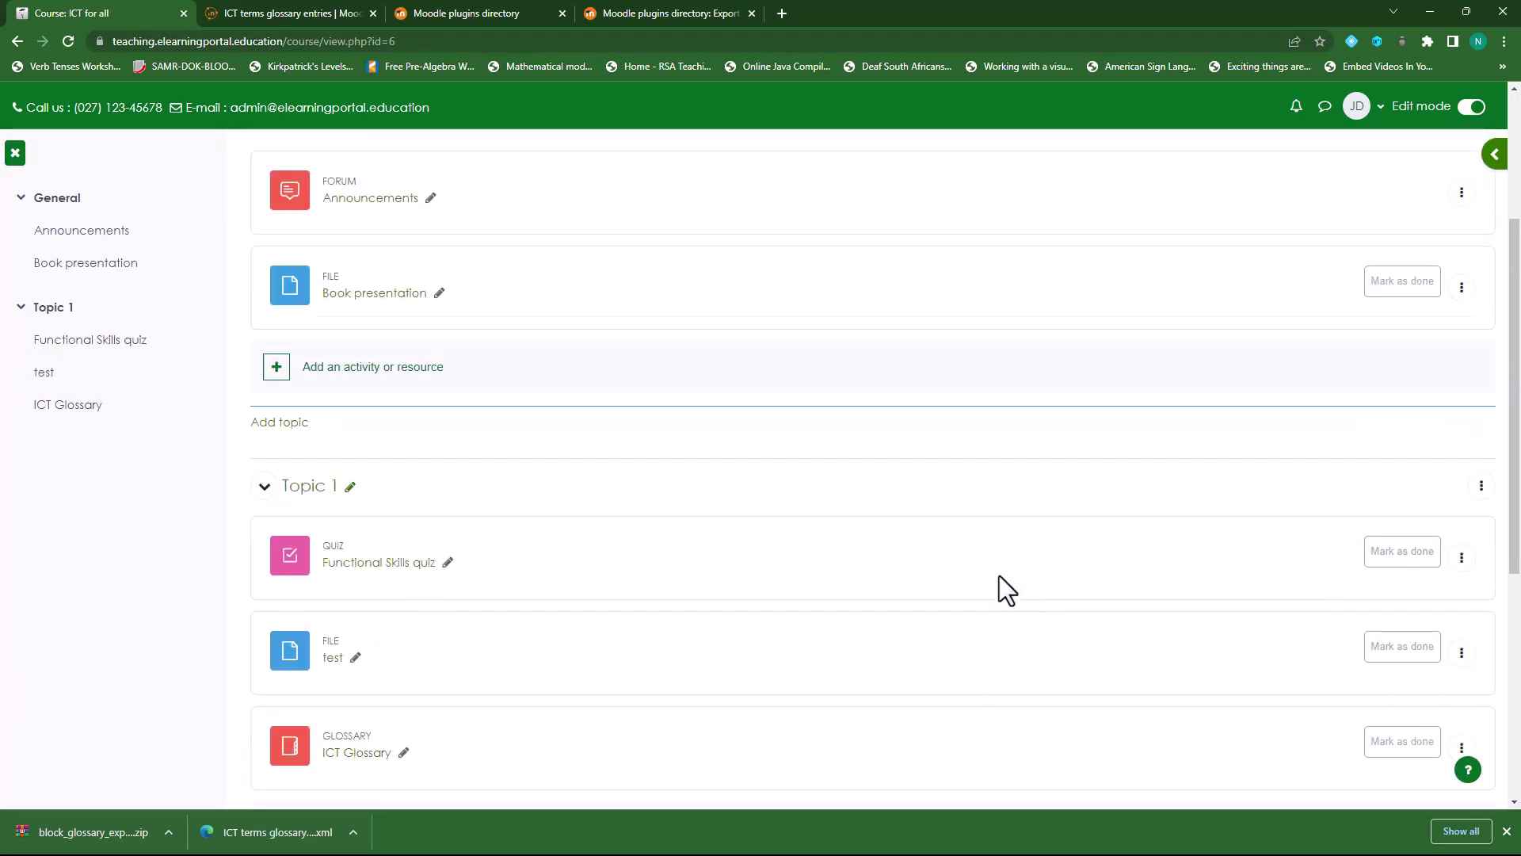
pyautogui.scroll(2, 998, 582)
pyautogui.scroll(-4, 998, 574)
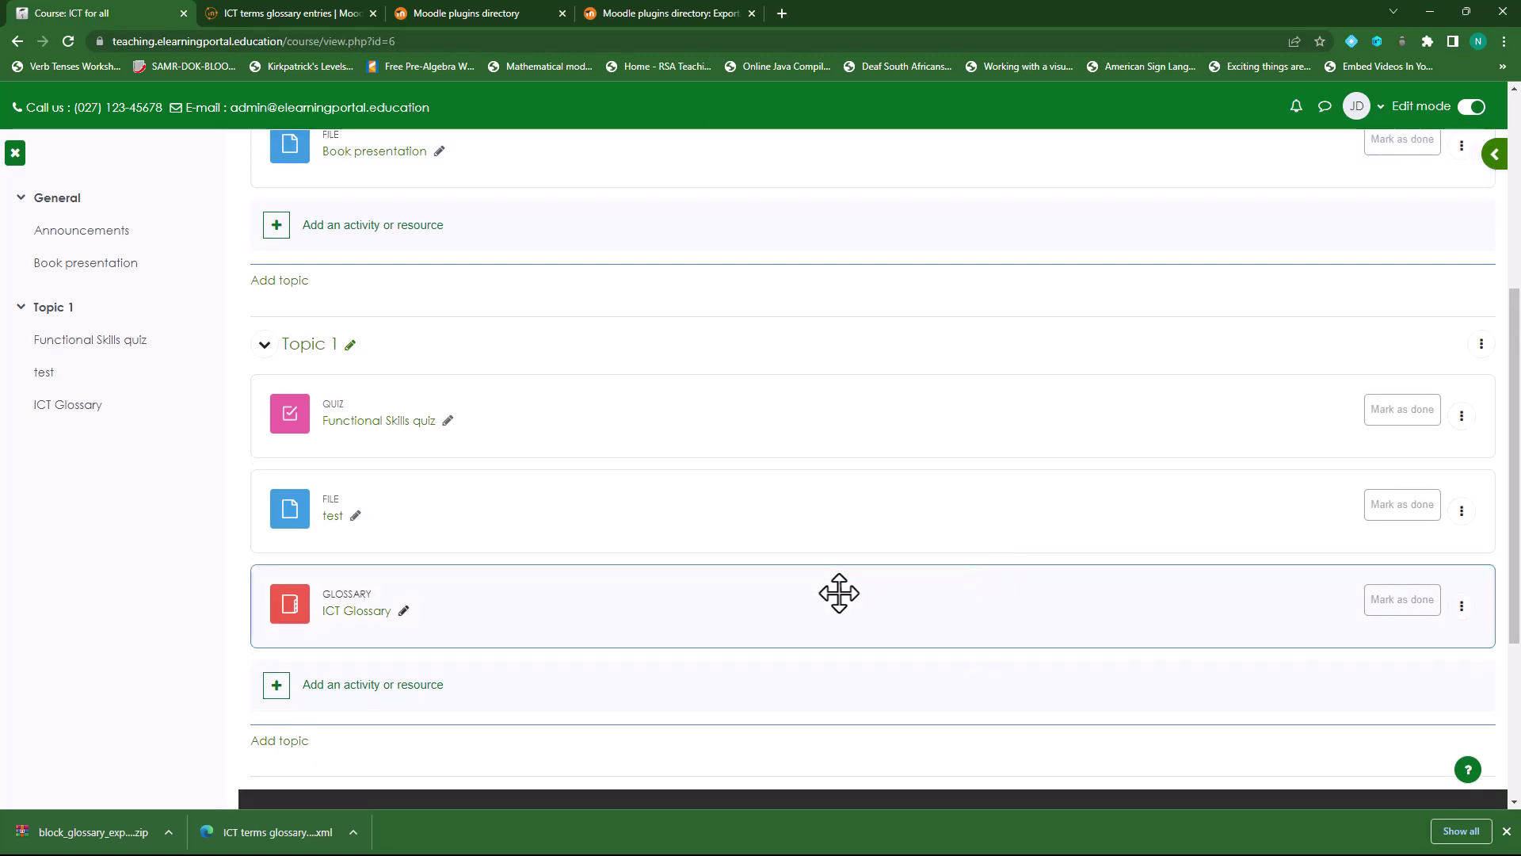
pyautogui.scroll(5, 1048, 606)
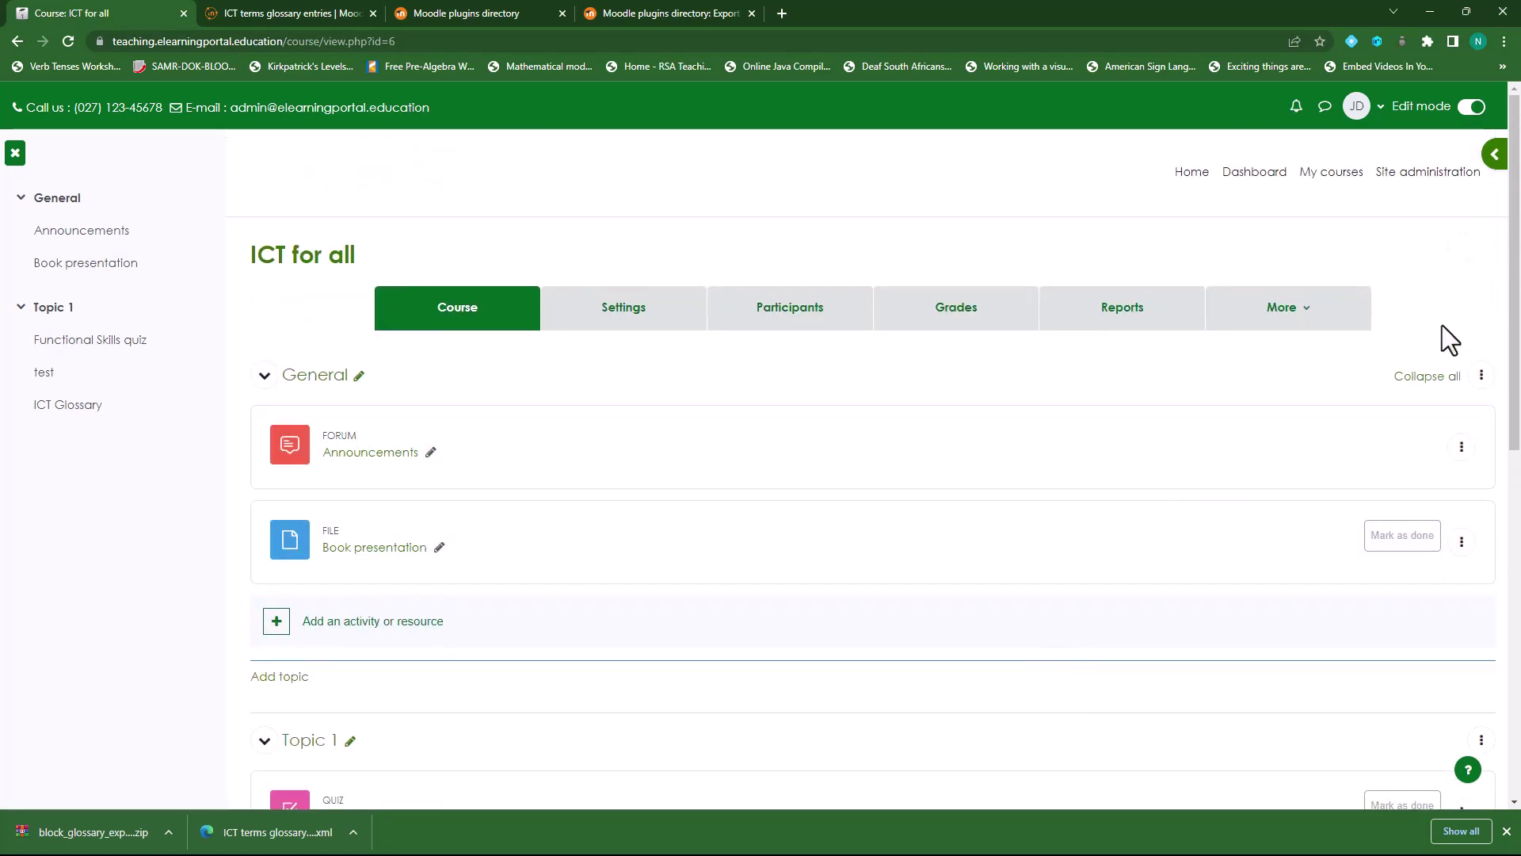
# - Add the Export Glossary to Quiz block to the ICT for all course page
pyautogui.click(1497, 163)
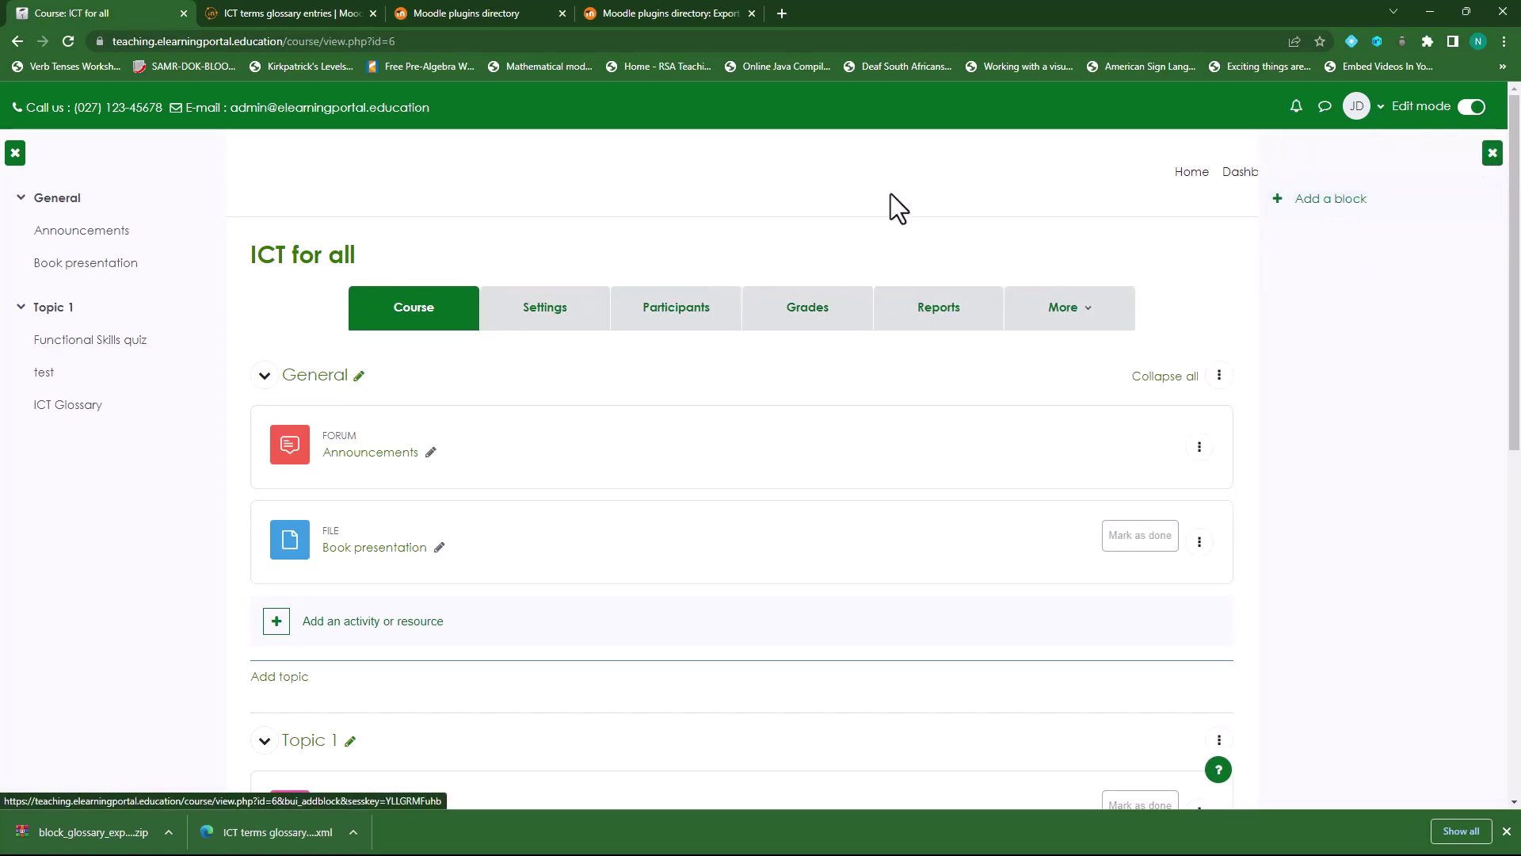
pyautogui.click(1325, 203)
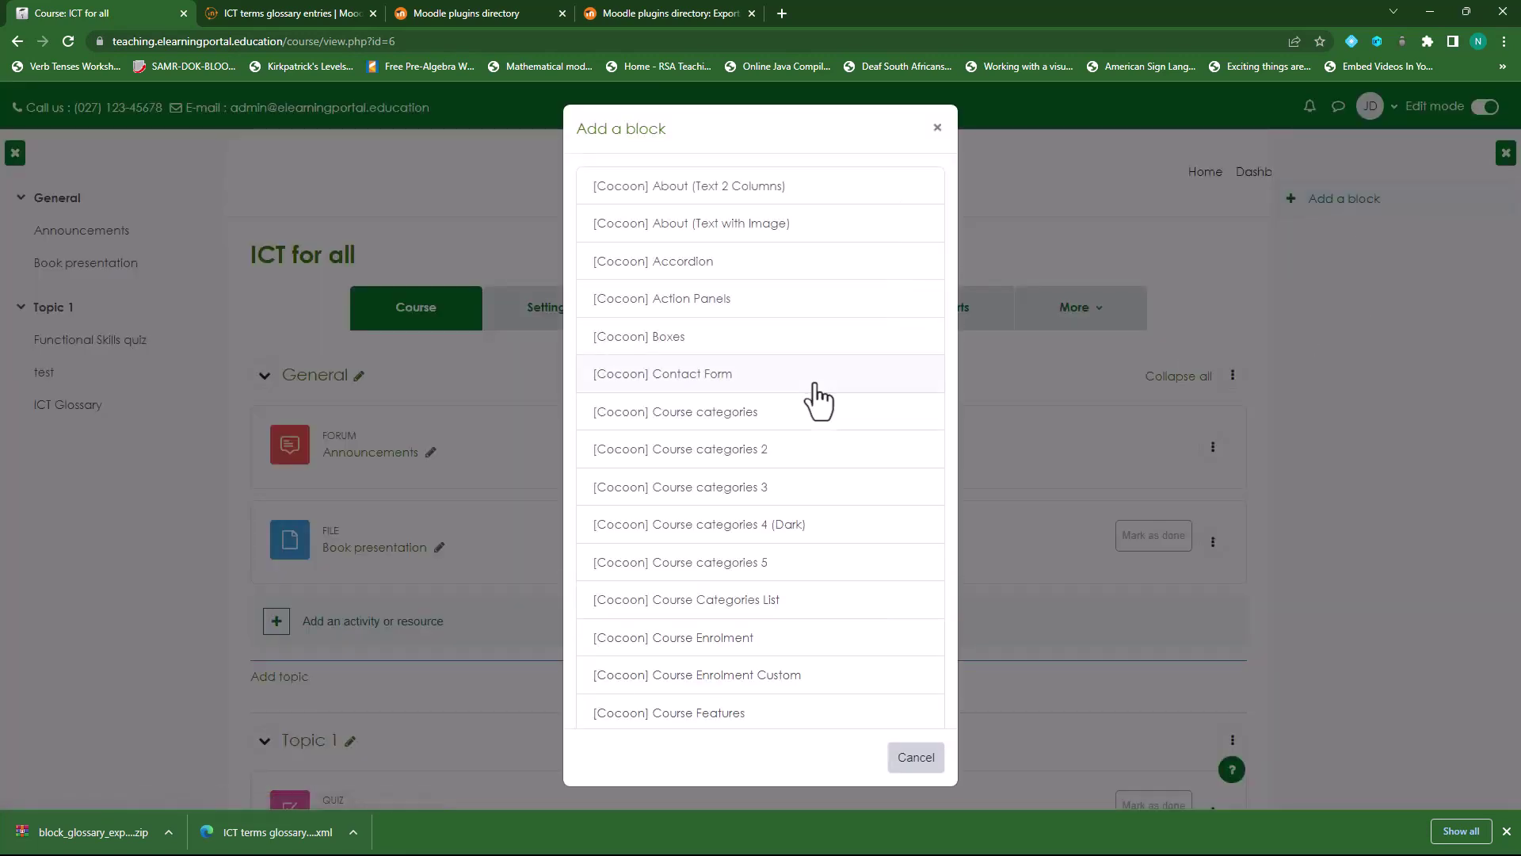
pyautogui.scroll(-5, 745, 435)
pyautogui.scroll(-20, 730, 427)
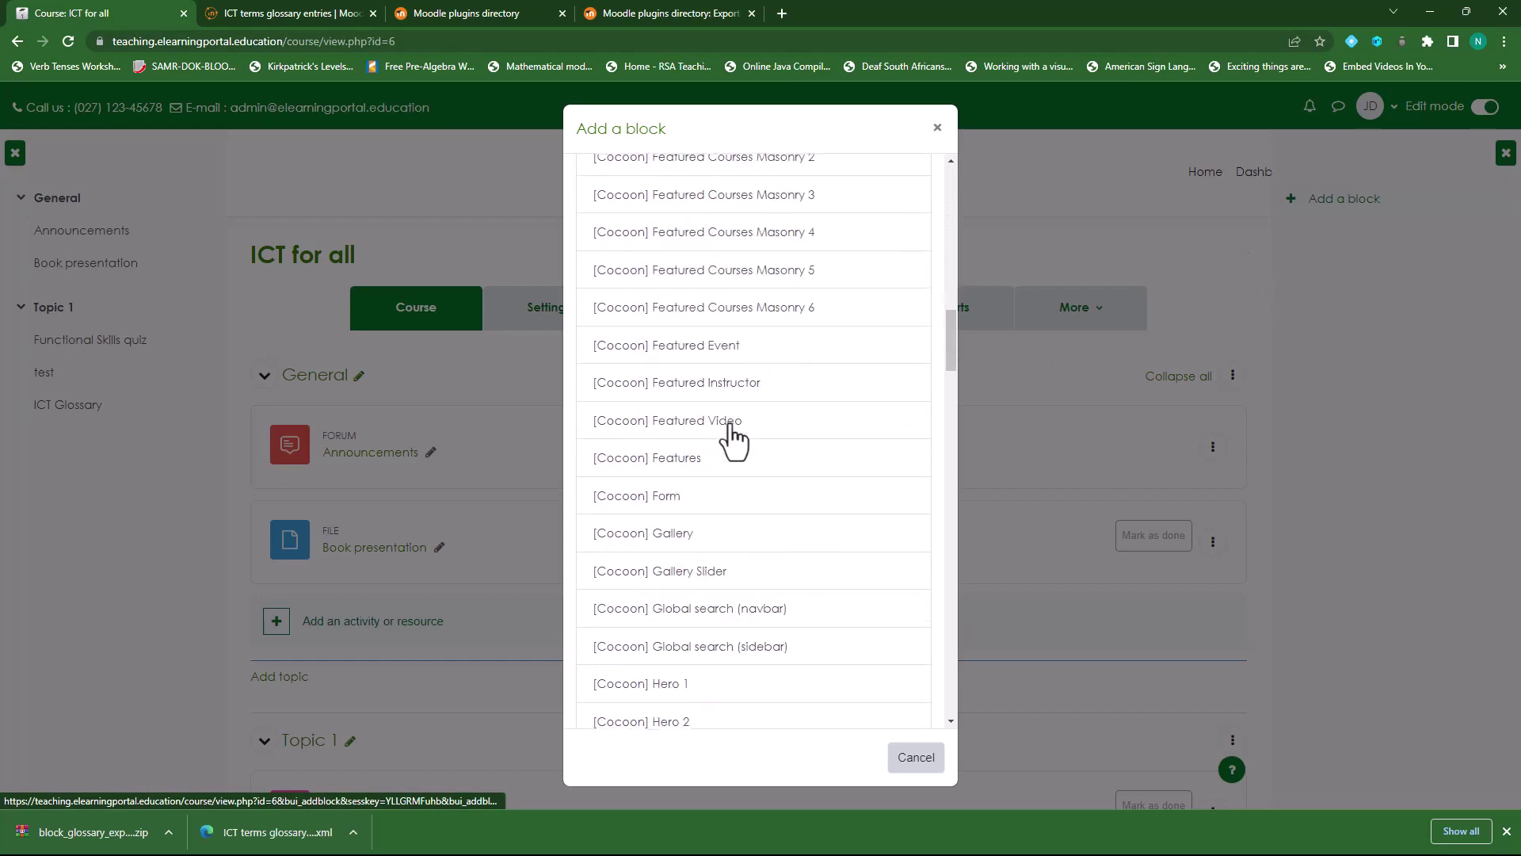
pyautogui.scroll(-15, 731, 436)
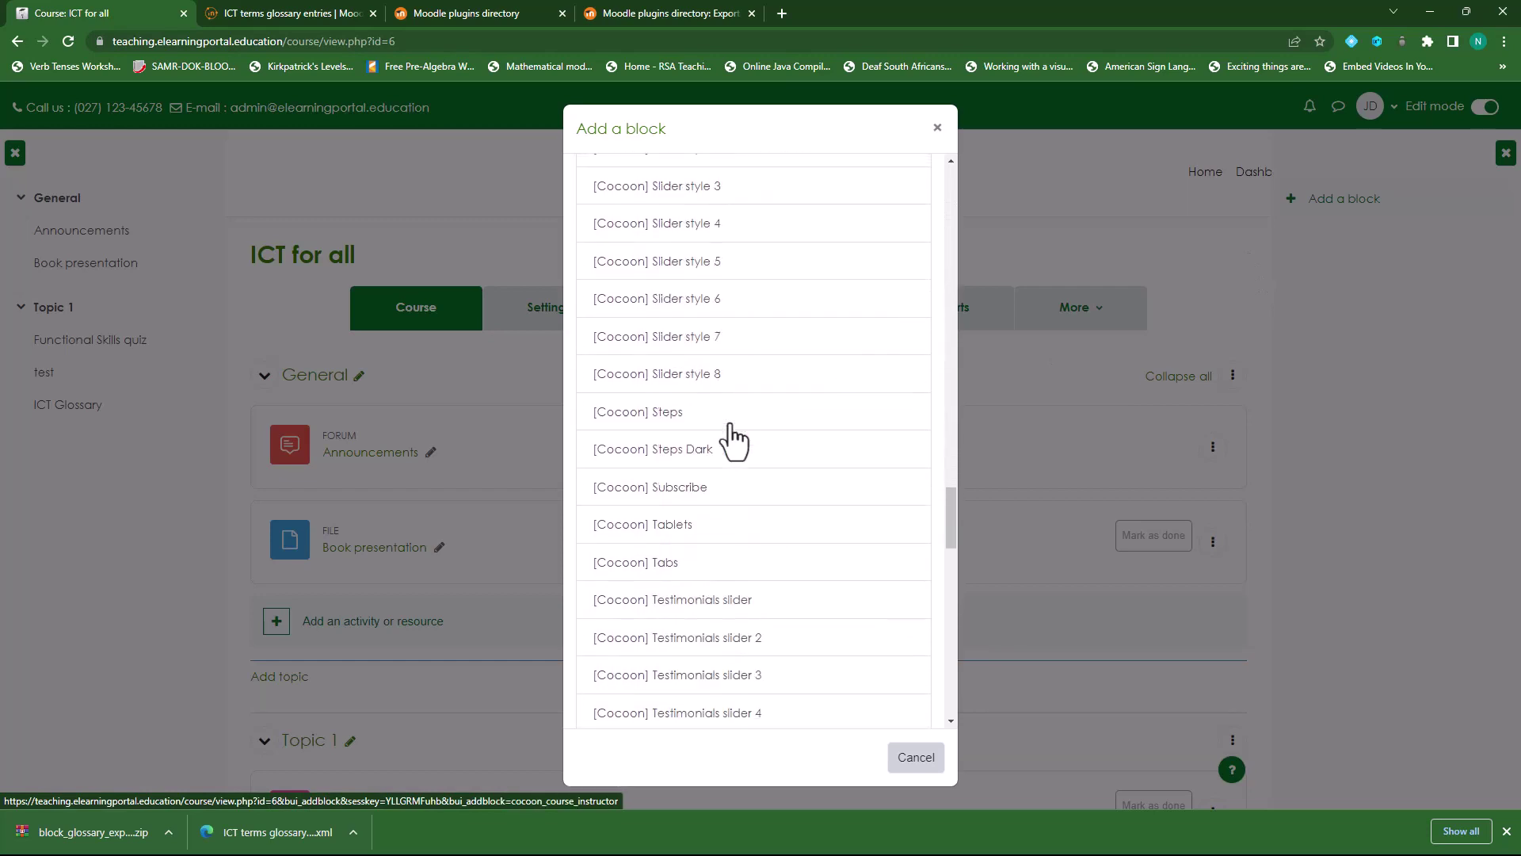
pyautogui.scroll(-5, 730, 437)
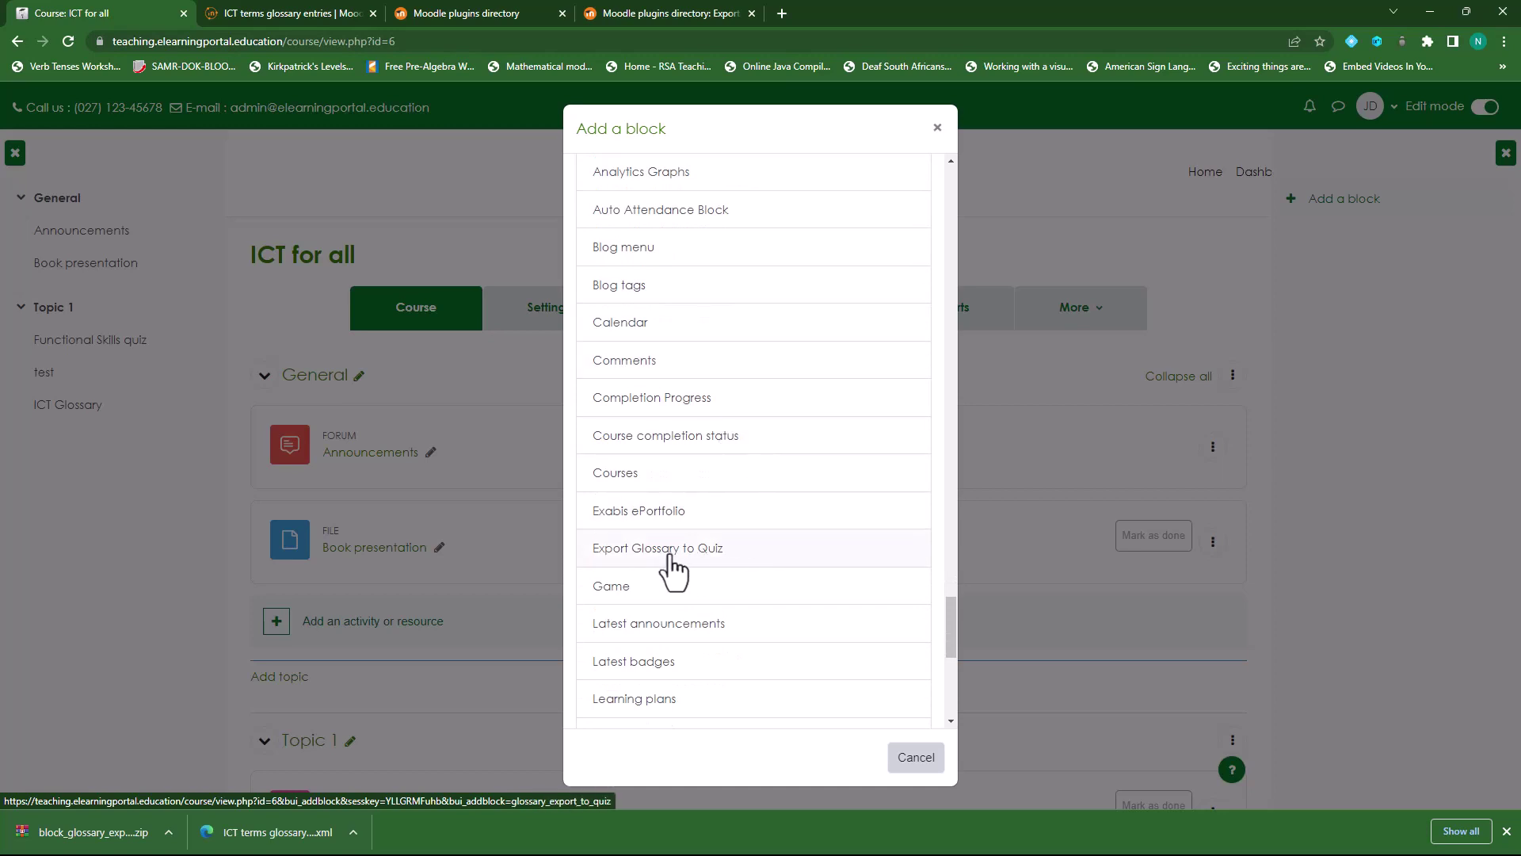
pyautogui.click(692, 554)
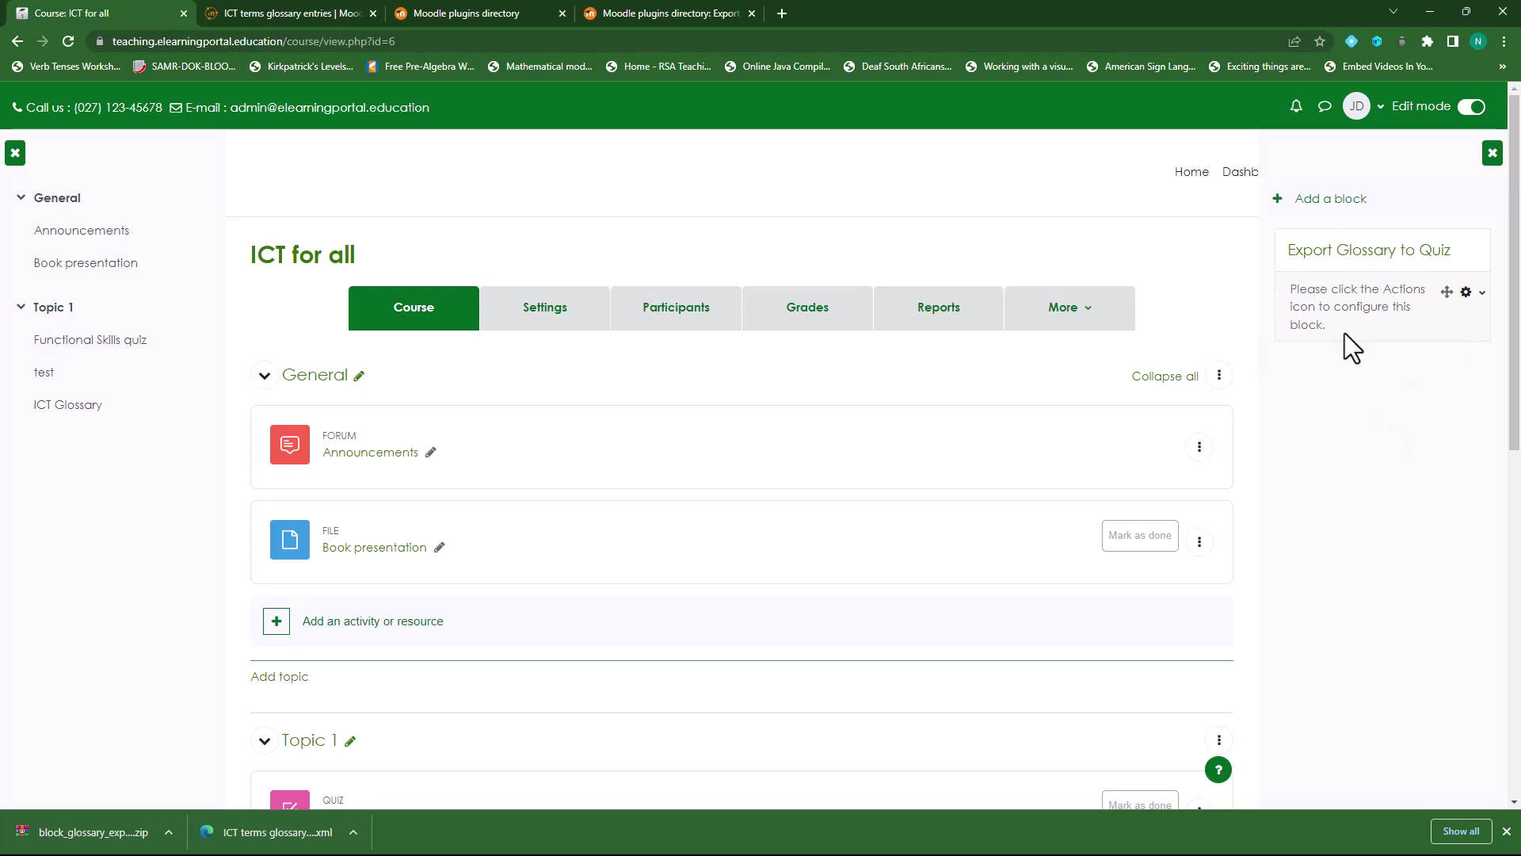
# - Configure the Export Glossary to Quiz block to export from ICT Glossary * All entries (115)
pyautogui.click(1481, 294)
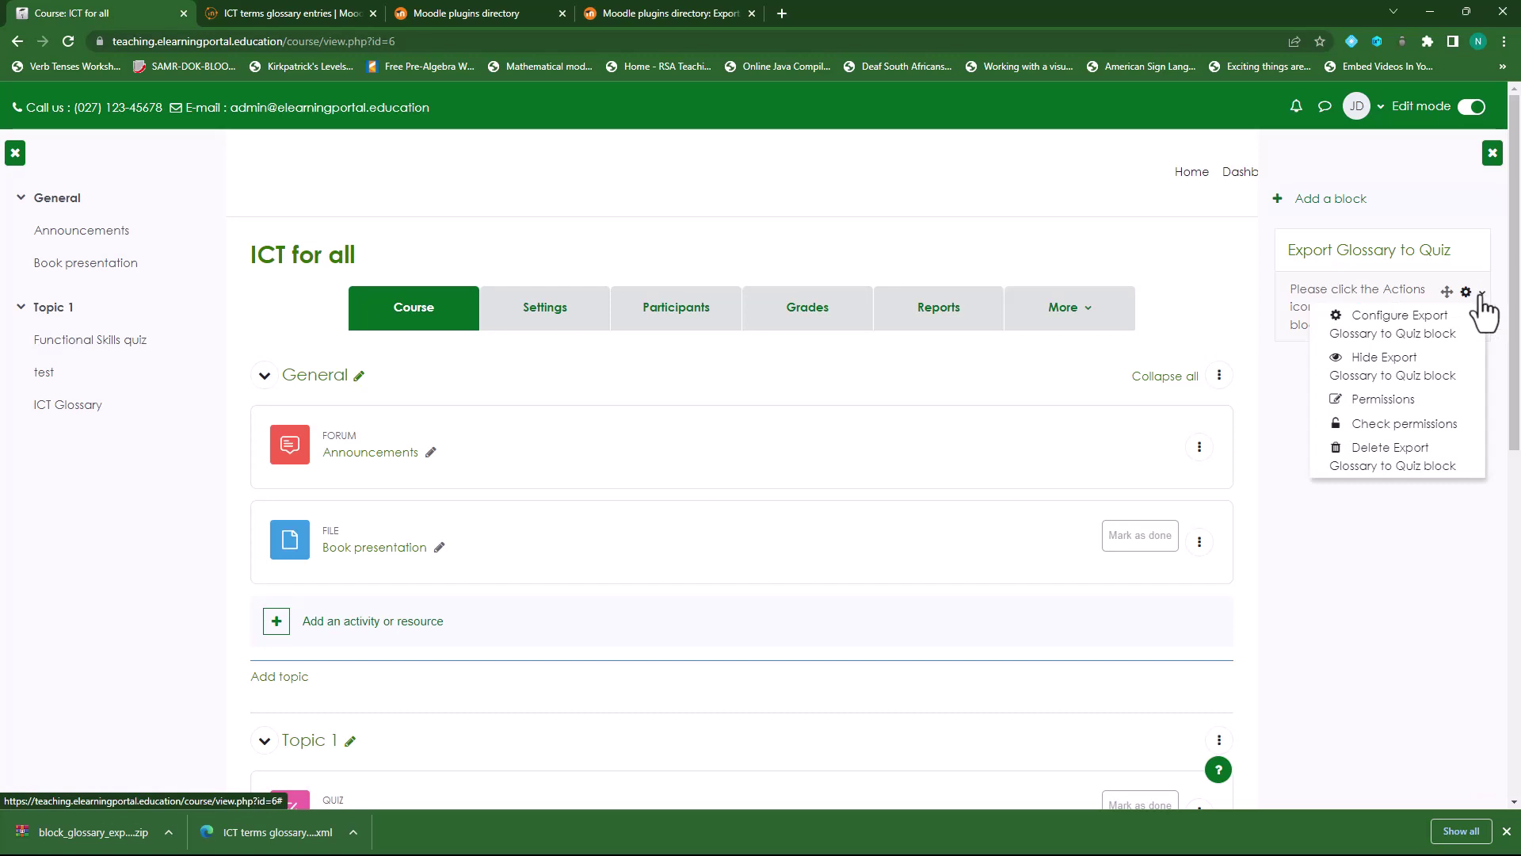
pyautogui.click(1399, 337)
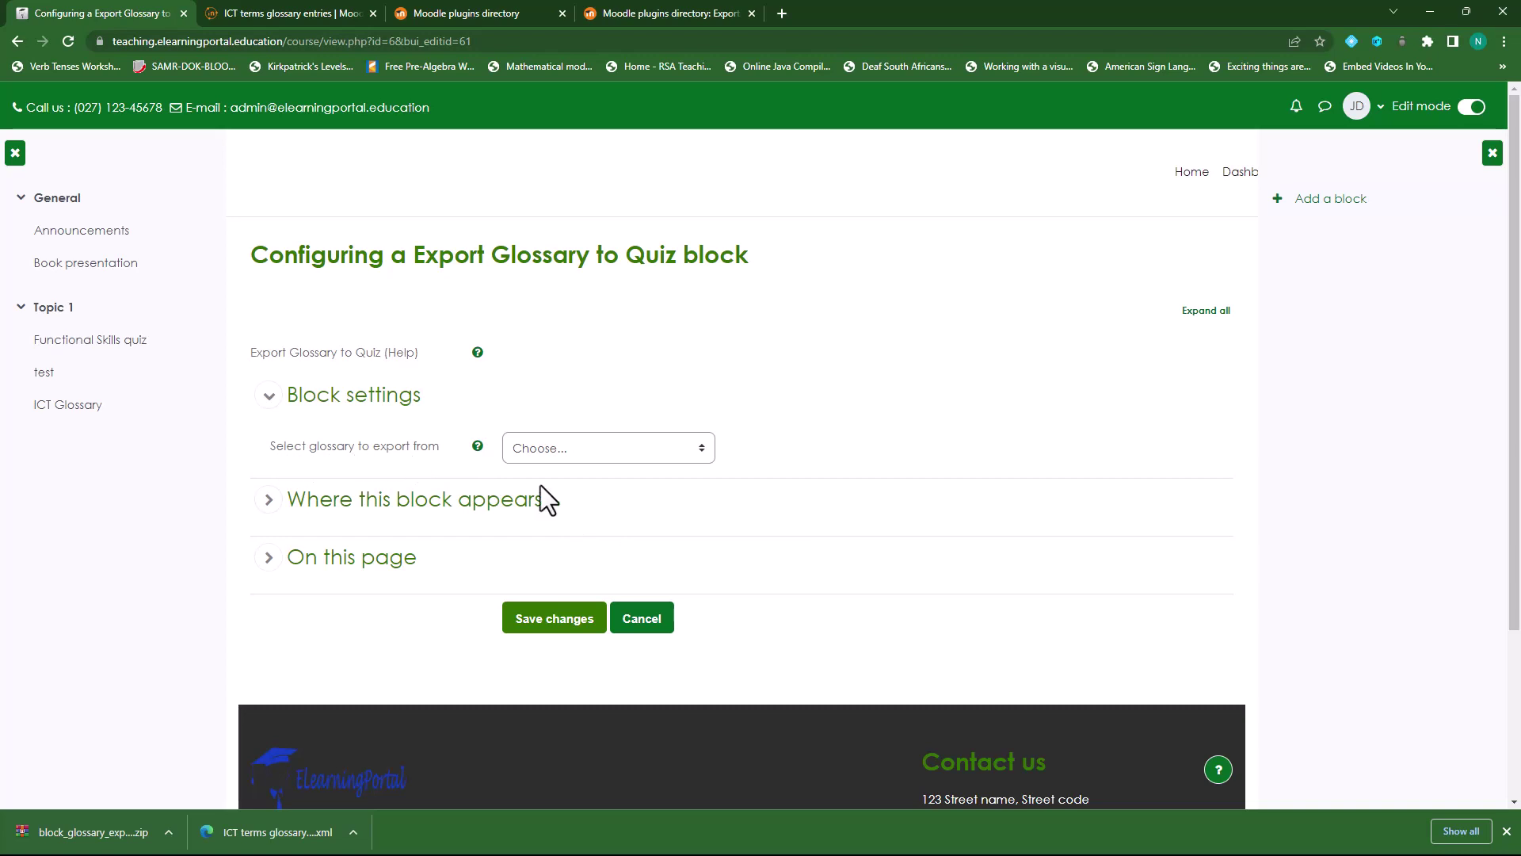
pyautogui.click(701, 448)
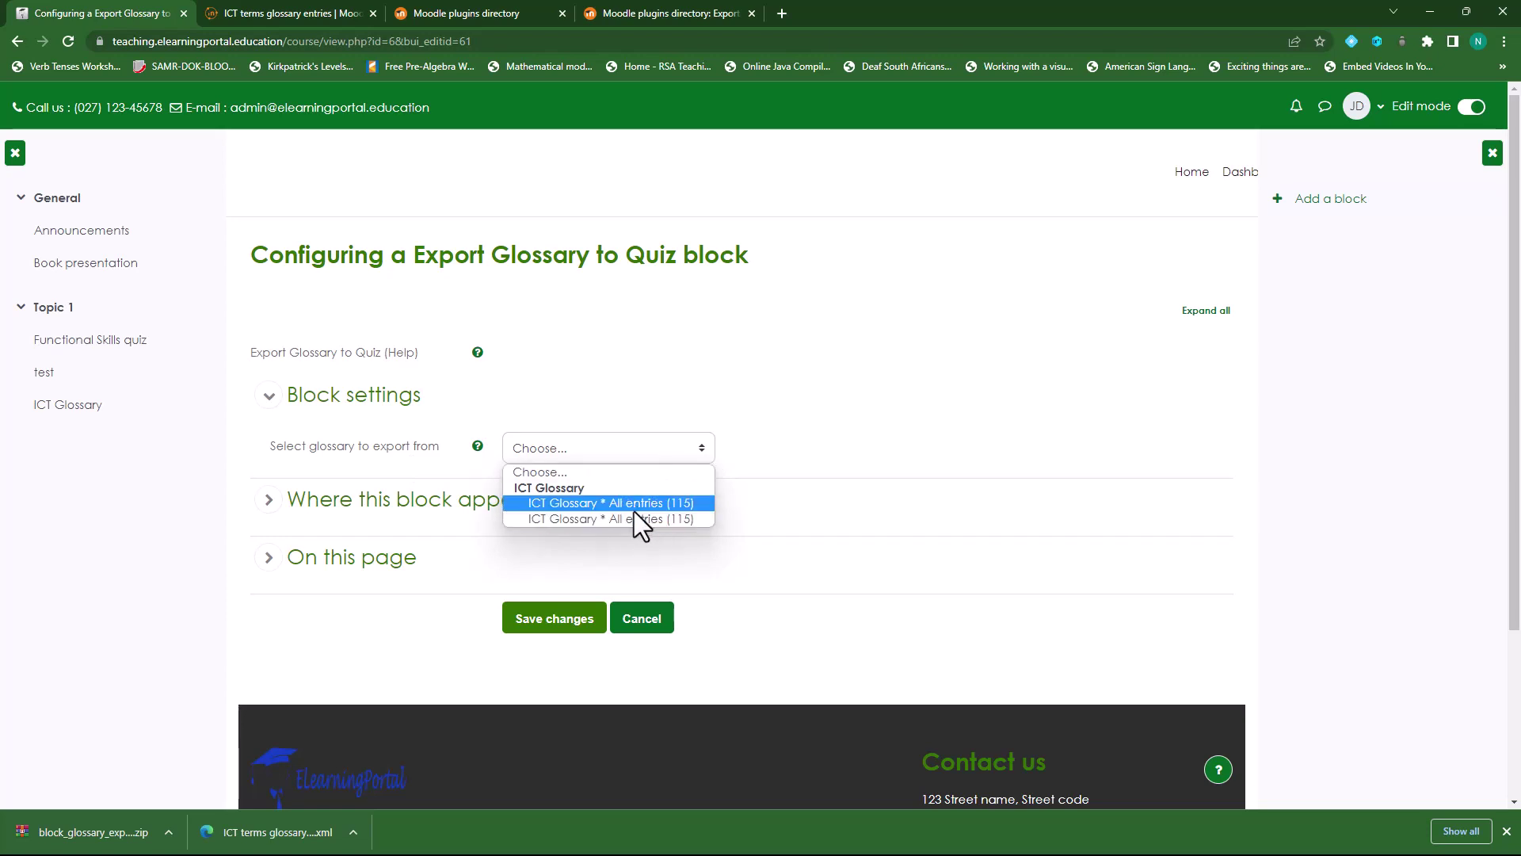
pyautogui.click(638, 505)
pyautogui.click(697, 456)
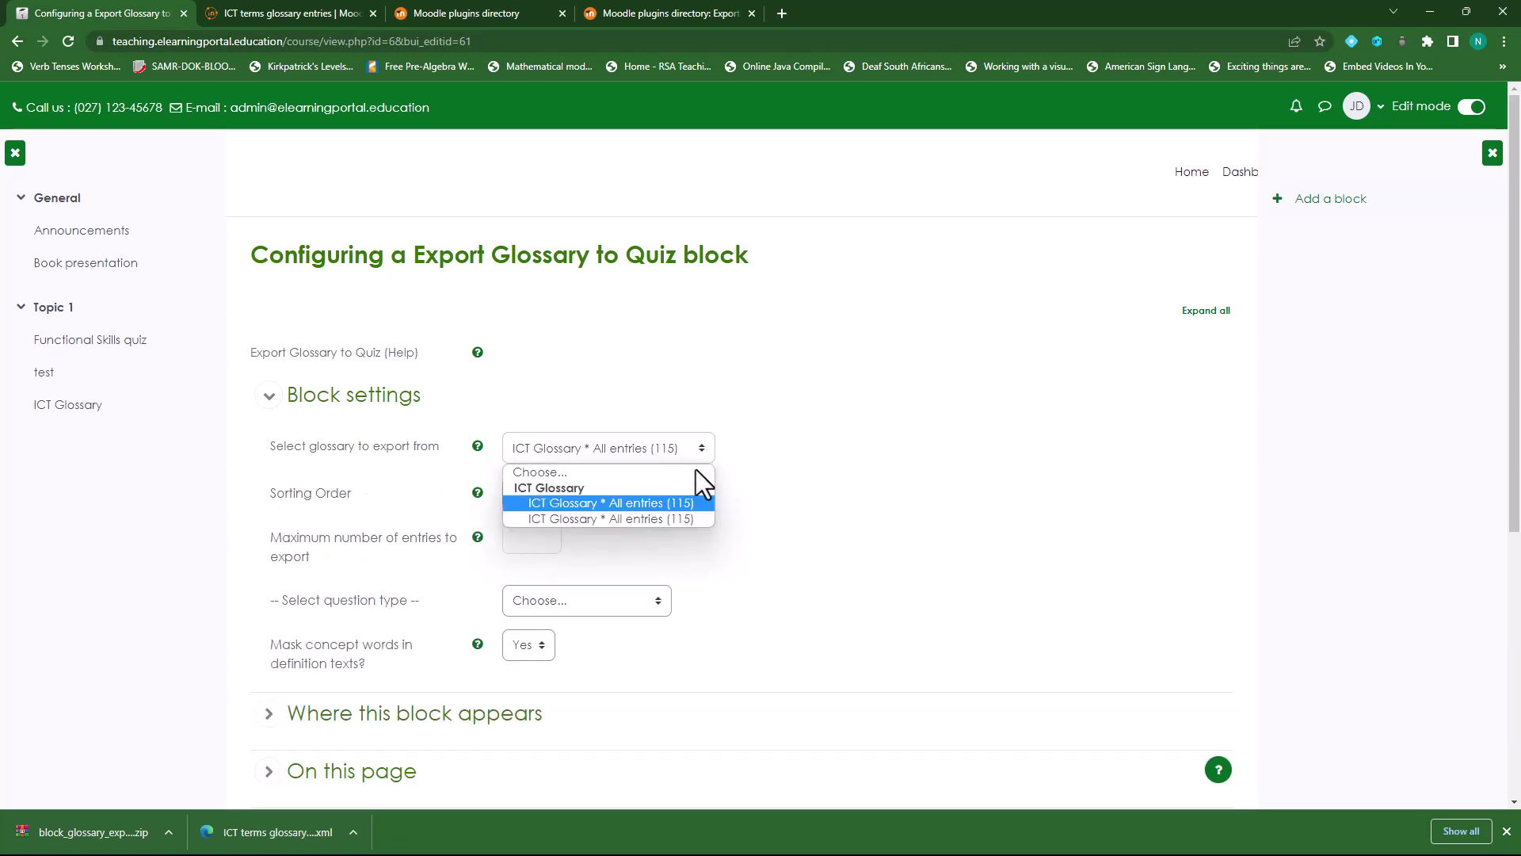
pyautogui.click(677, 521)
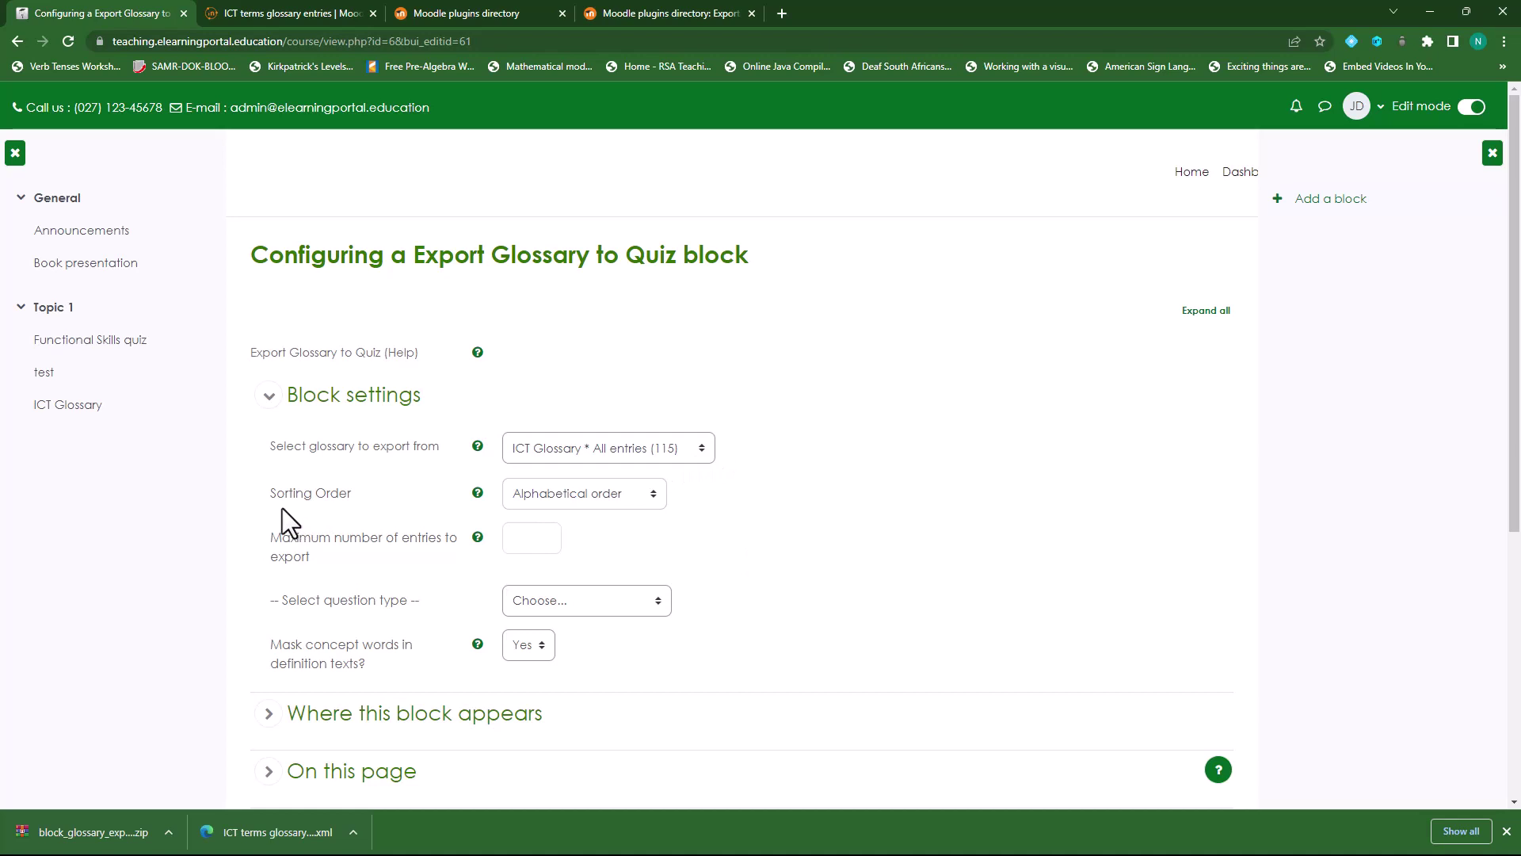
# - Review the sorting order options, keep Alphabetical order and set the maximum number of entries to export to 10
pyautogui.click(656, 500)
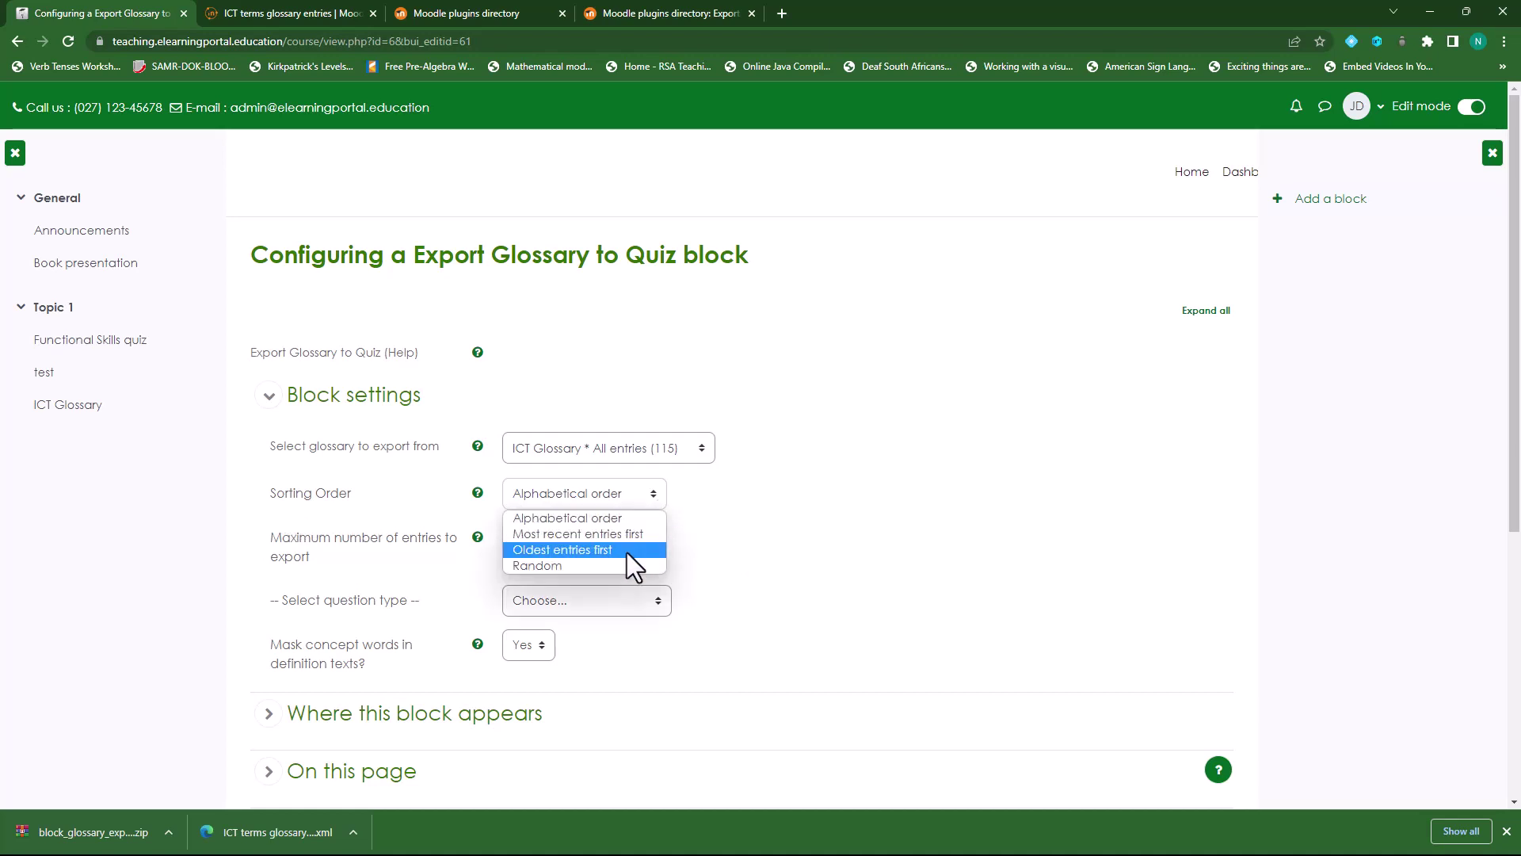
pyautogui.click(835, 520)
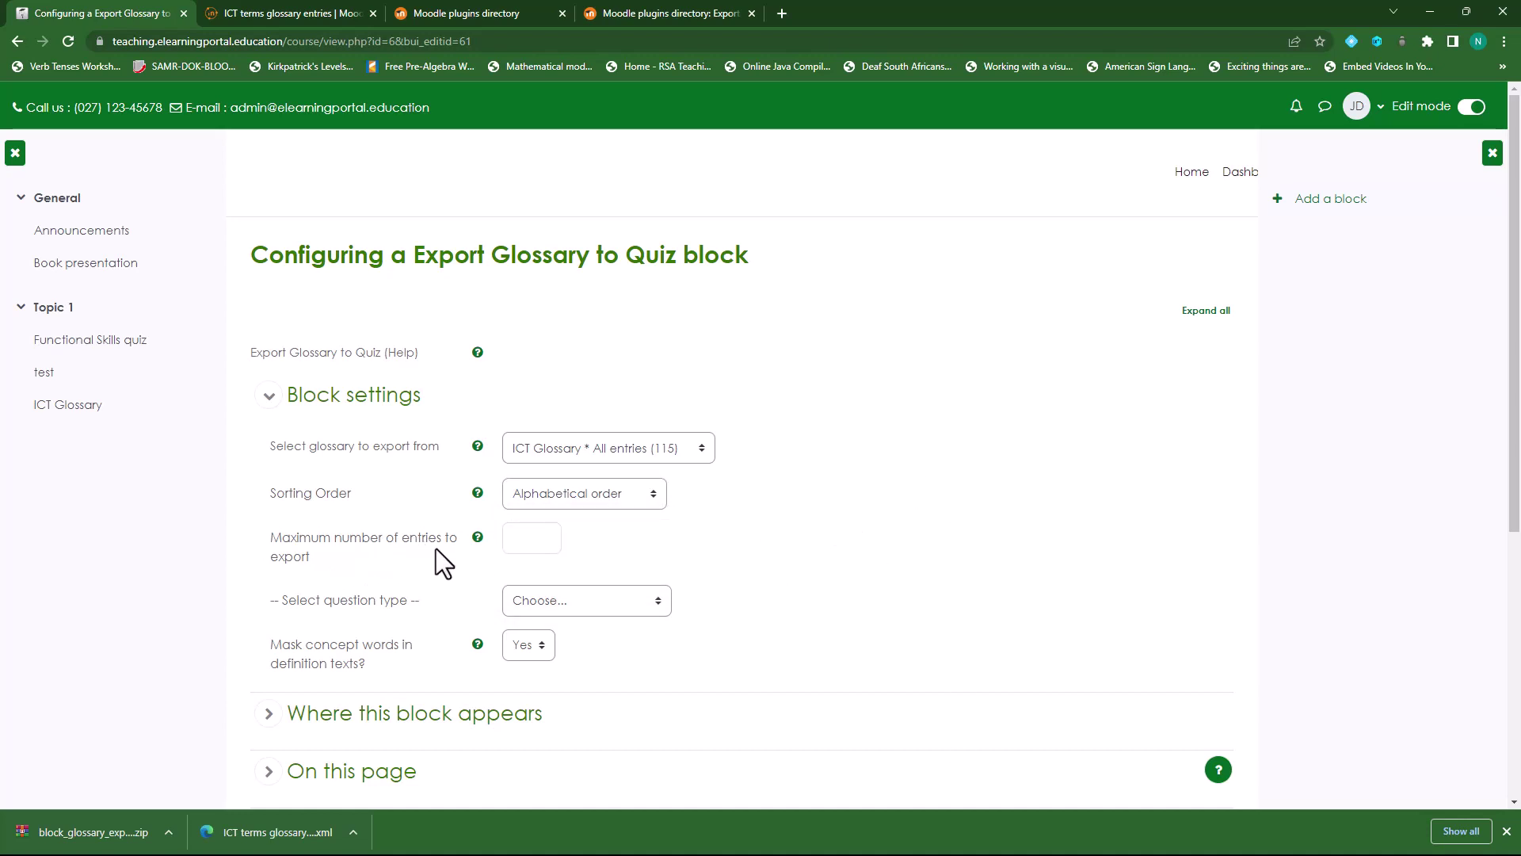
pyautogui.click(535, 539)
pyautogui.write('10')
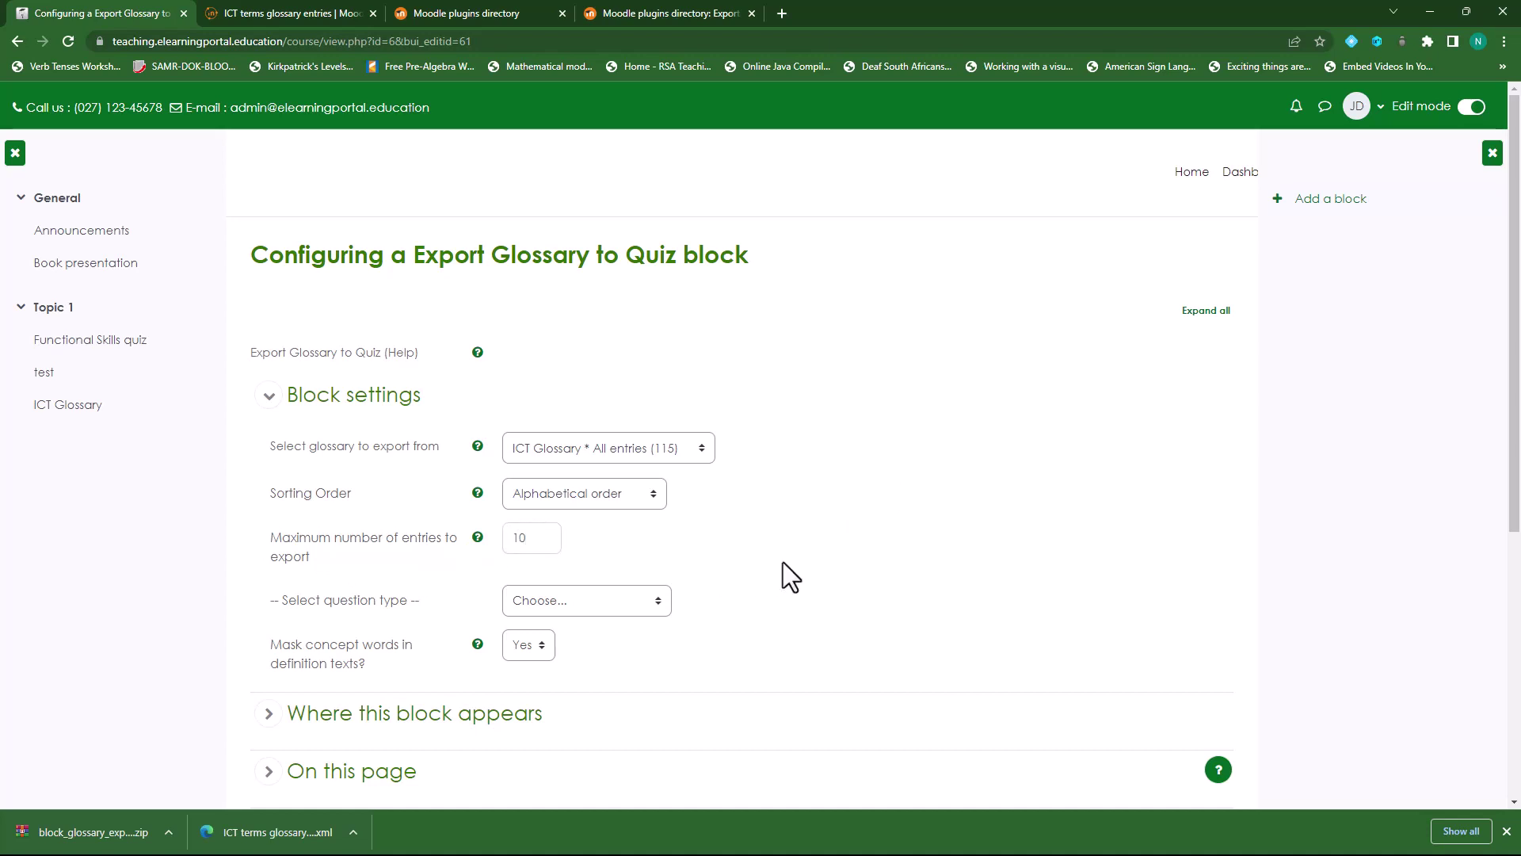
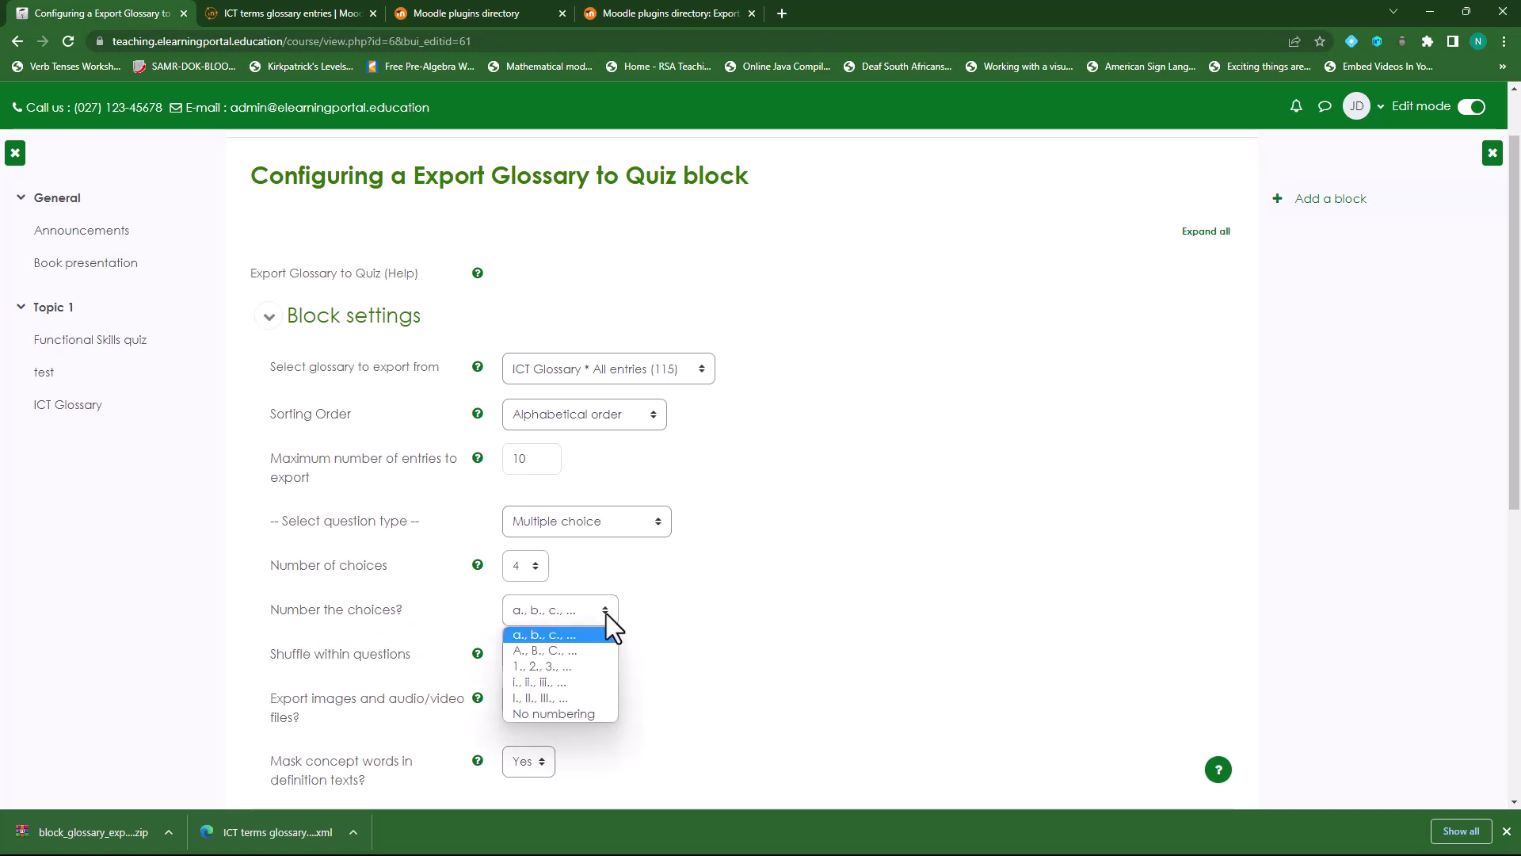
# - Number the multiple-choice answers A., B., C., set the export of images and audio/video files to Yes, and save the block settings
pyautogui.click(578, 646)
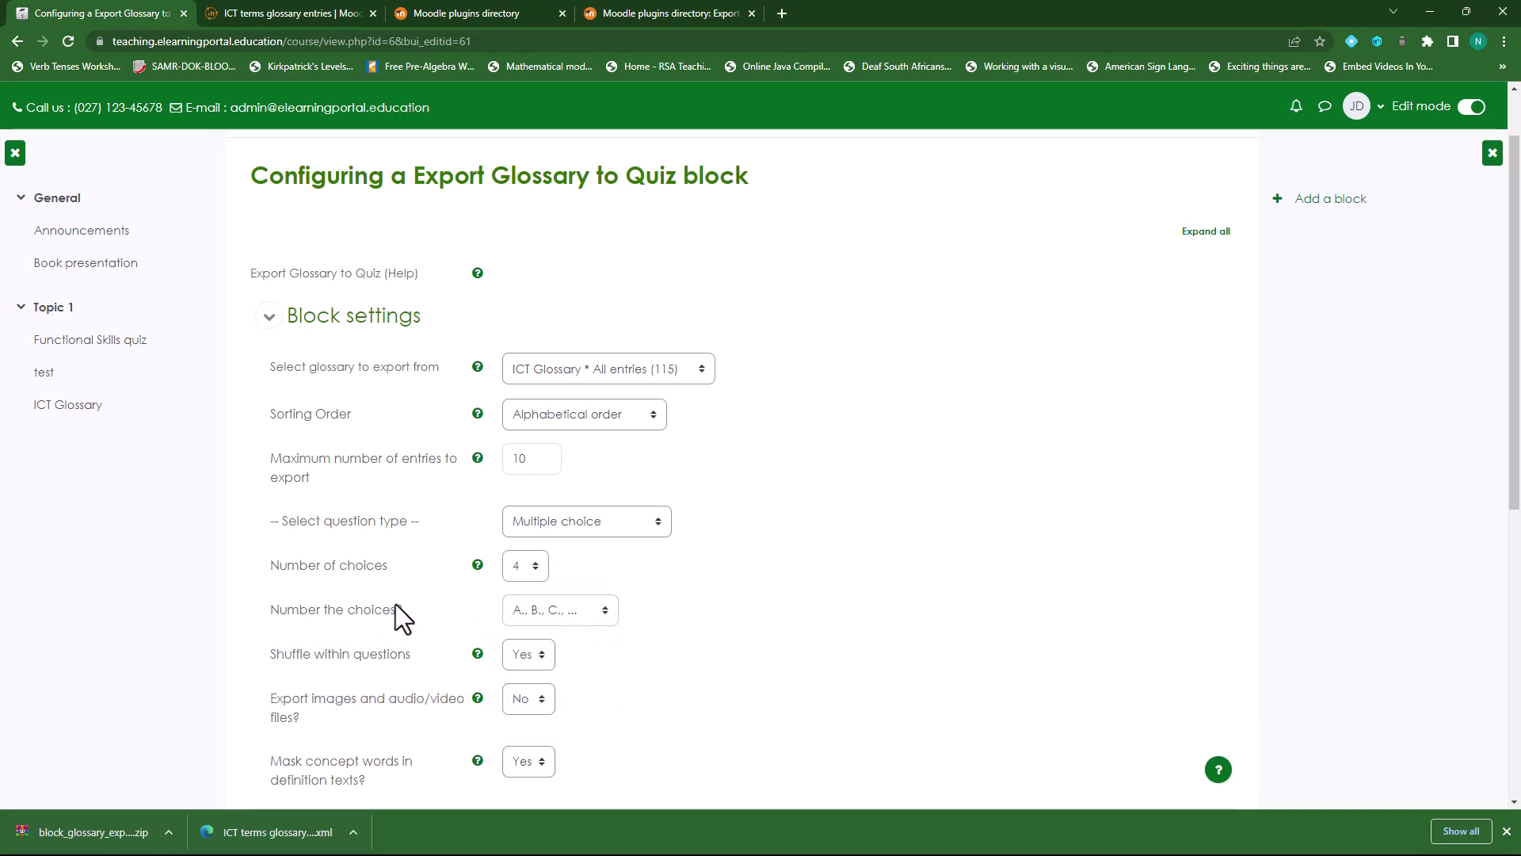
pyautogui.scroll(-2, 396, 614)
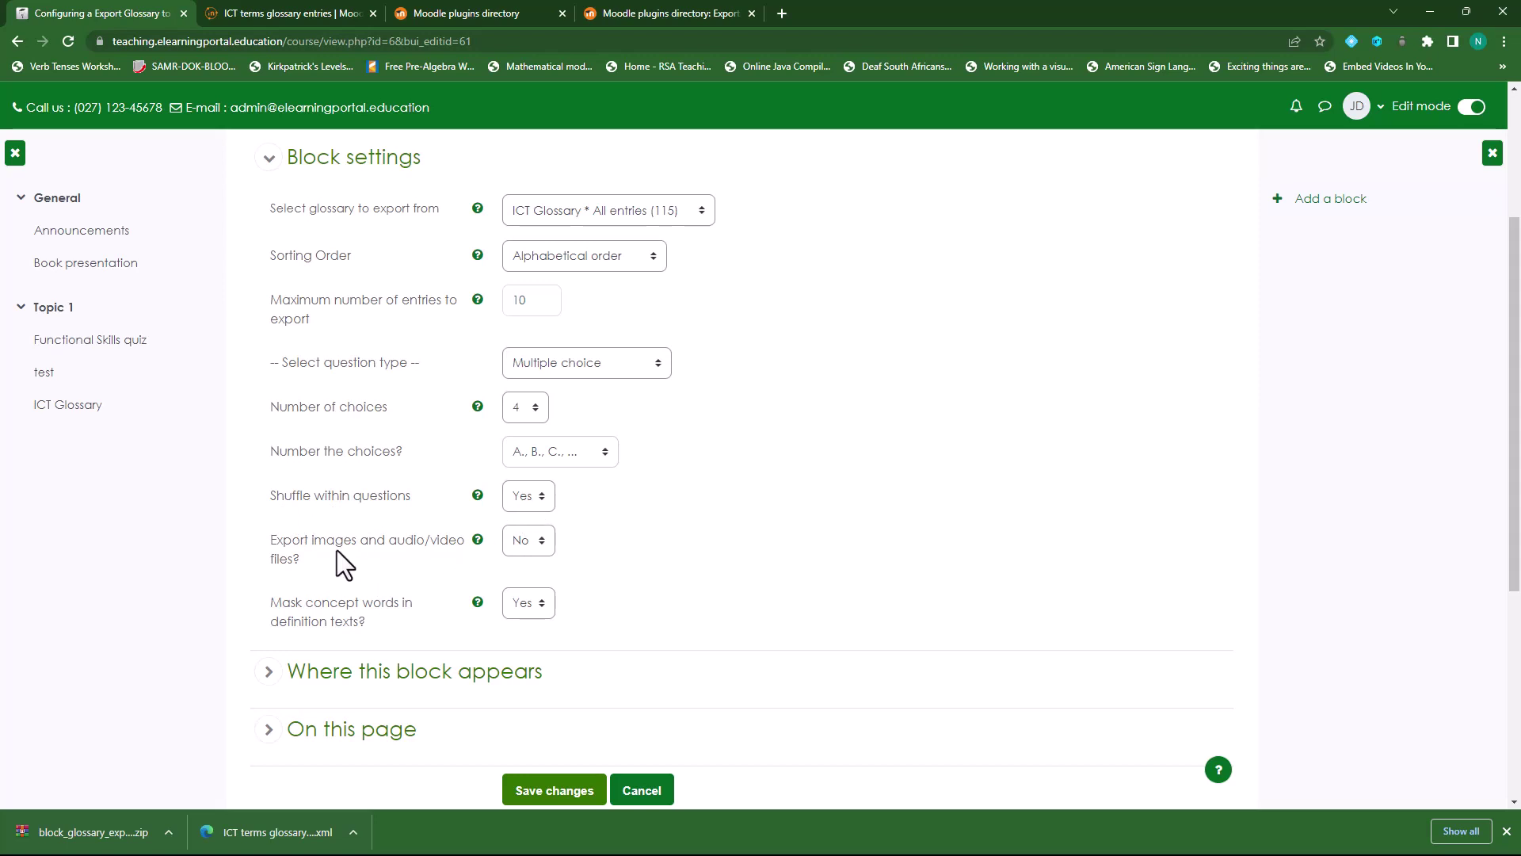
pyautogui.click(529, 541)
pyautogui.click(523, 581)
pyautogui.scroll(-3, 740, 577)
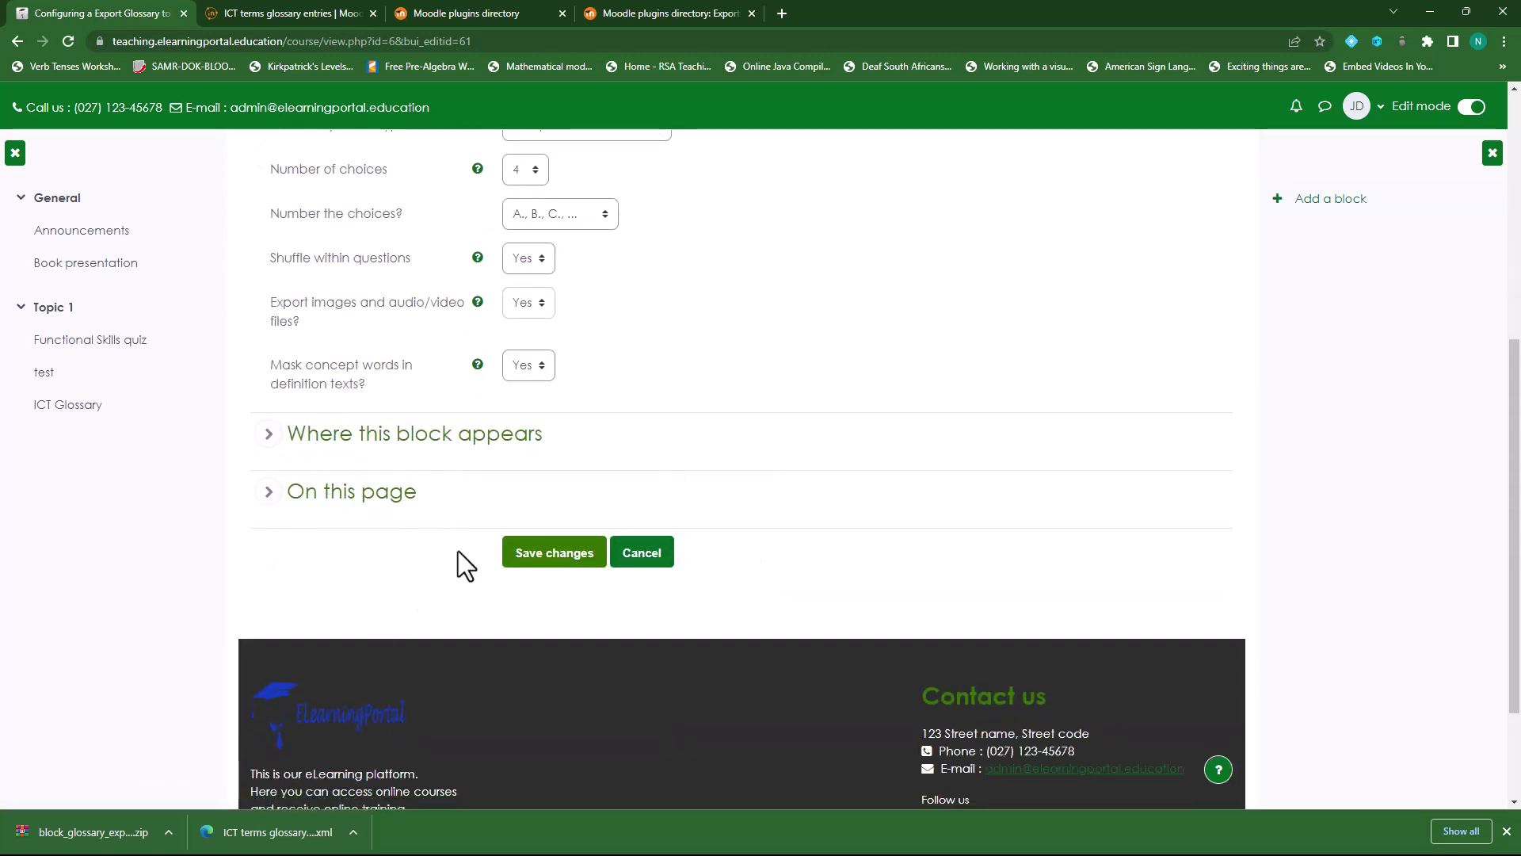
pyautogui.click(555, 559)
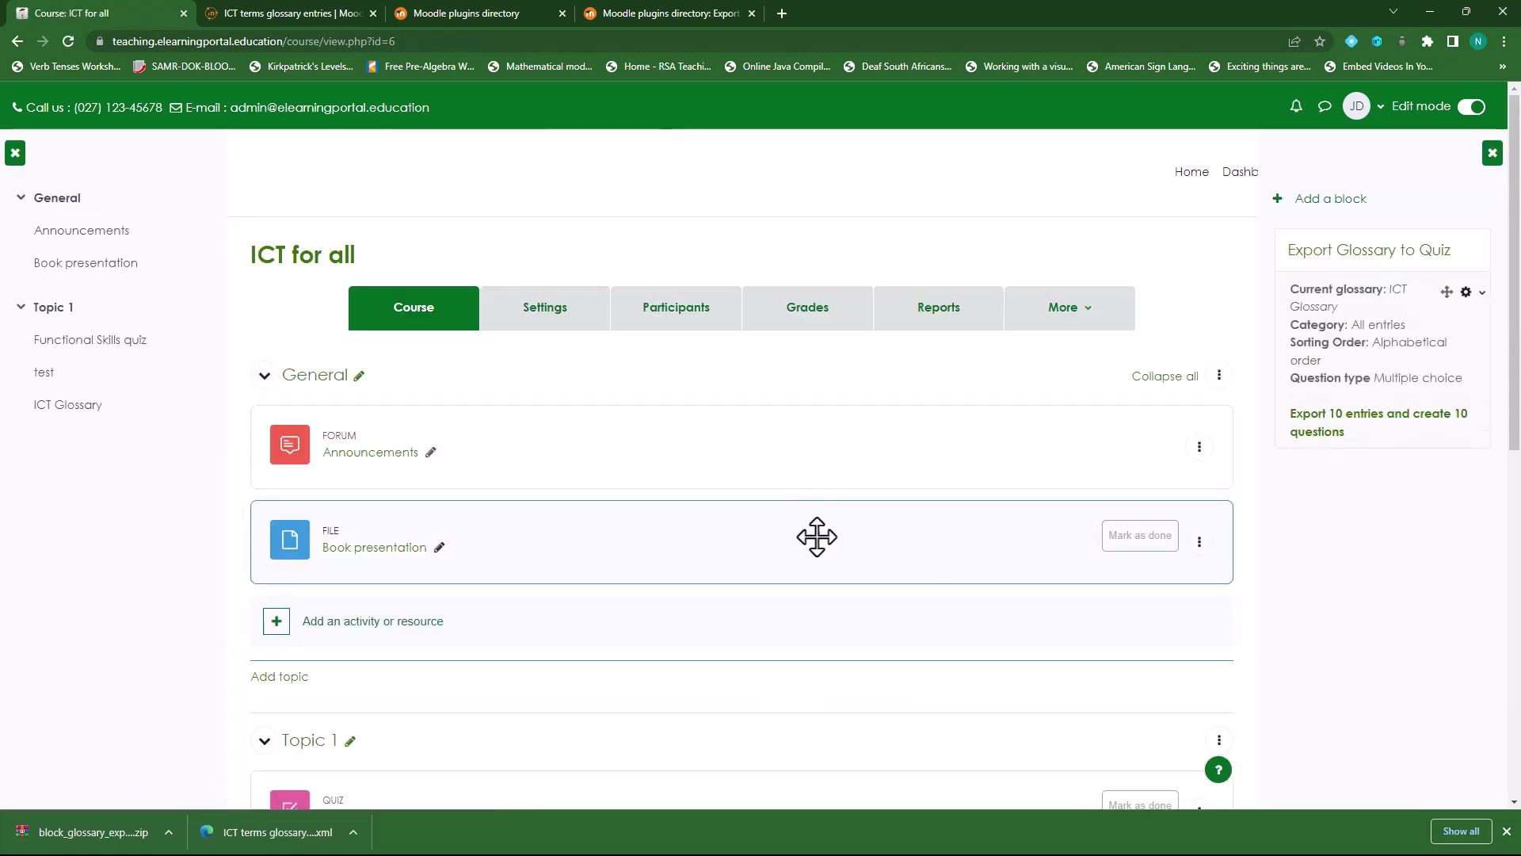
# - Export 10 ICT Glossary entries as a quiz XML file from the block and return to the ICT for all course
pyautogui.click(1395, 425)
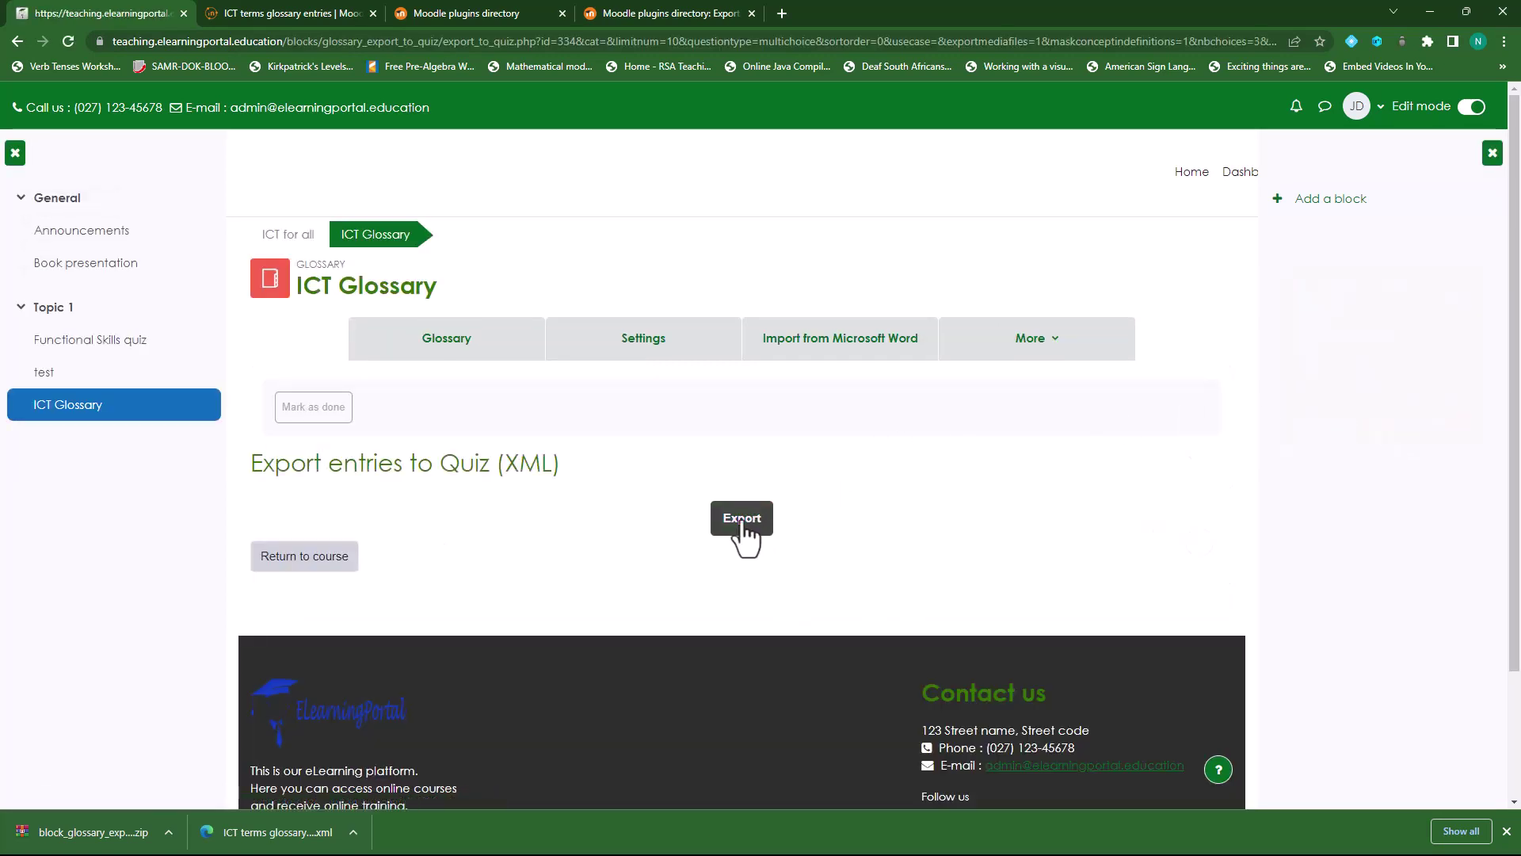
pyautogui.click(743, 524)
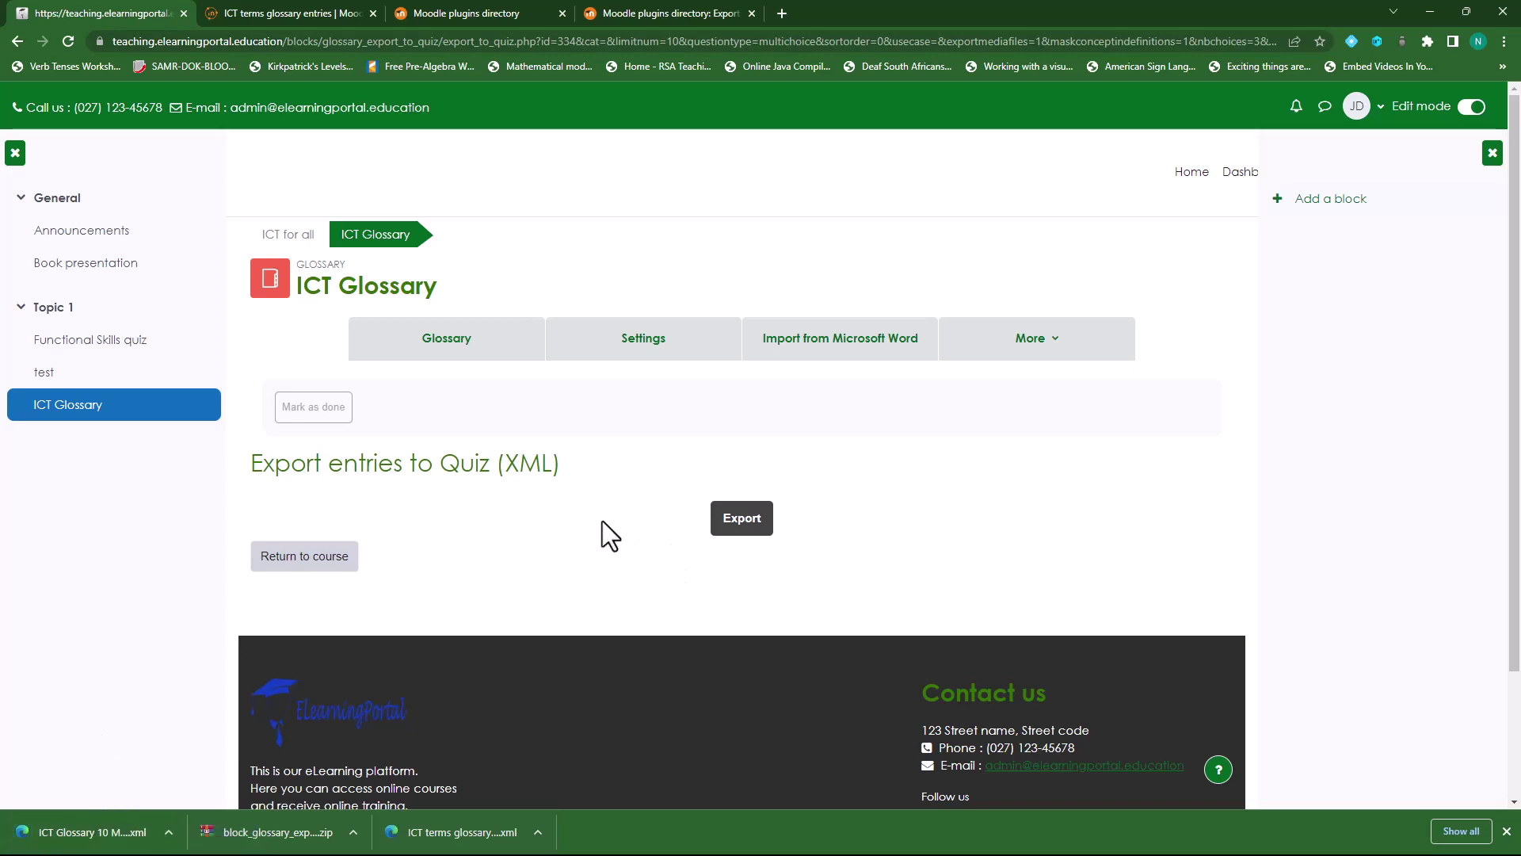
pyautogui.click(276, 238)
pyautogui.scroll(7, 703, 437)
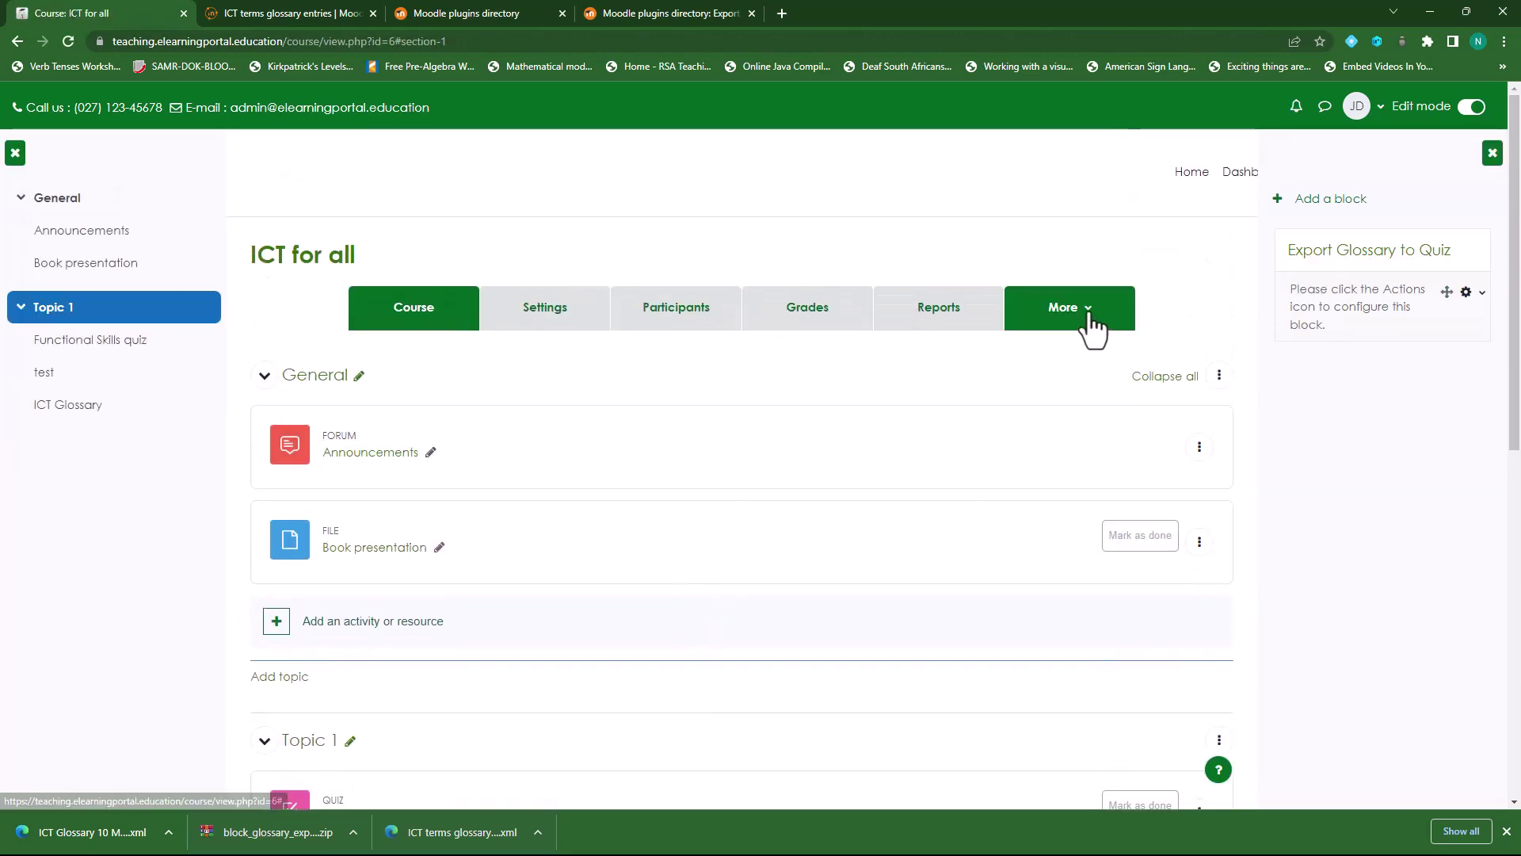
# - Open the course's question bank and go to its Import questions from file page
pyautogui.click(1092, 319)
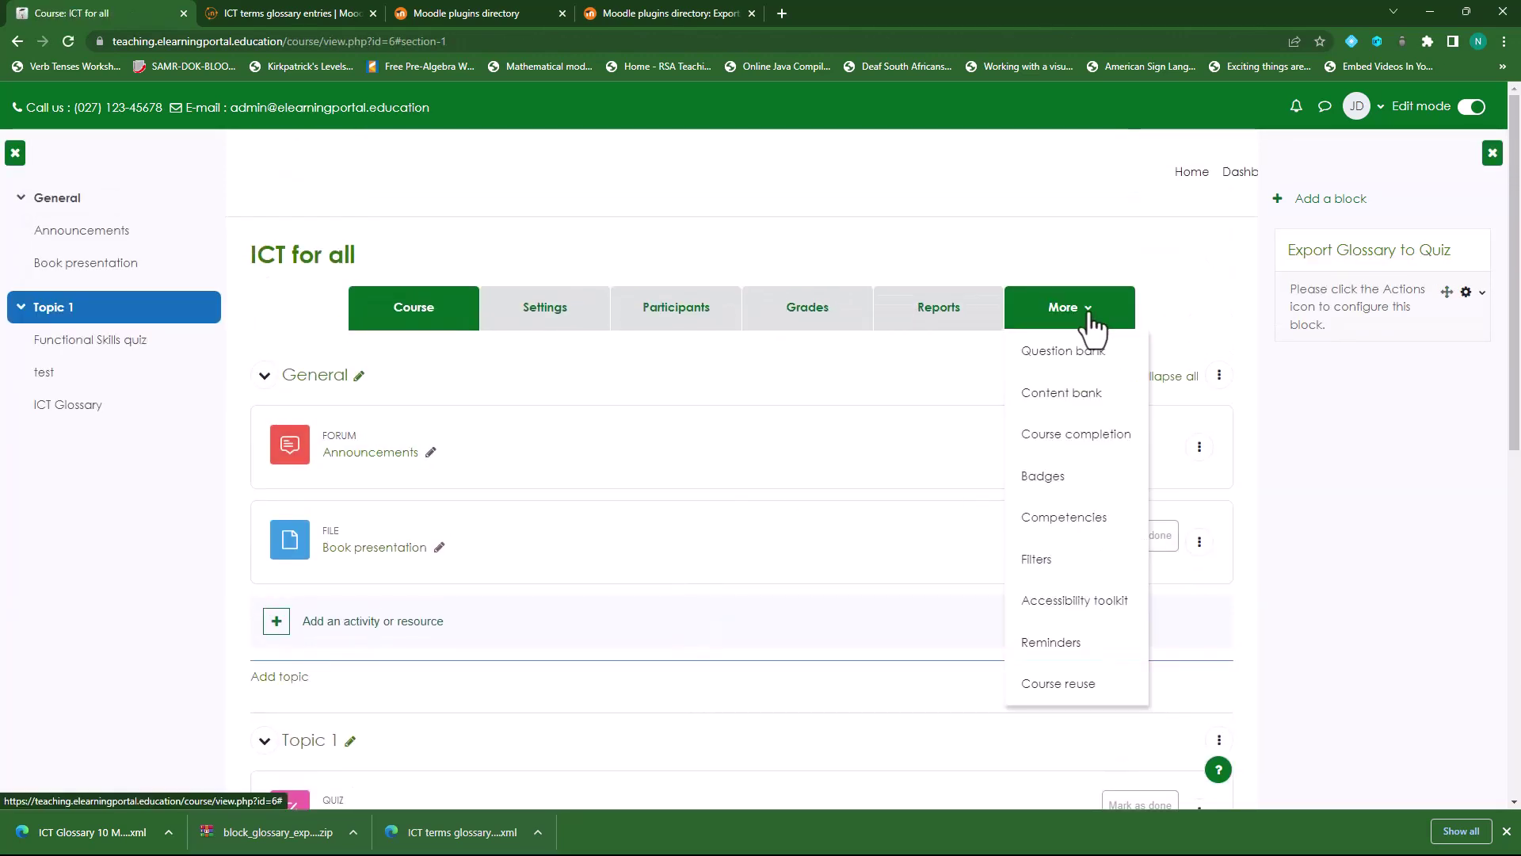
pyautogui.click(1057, 357)
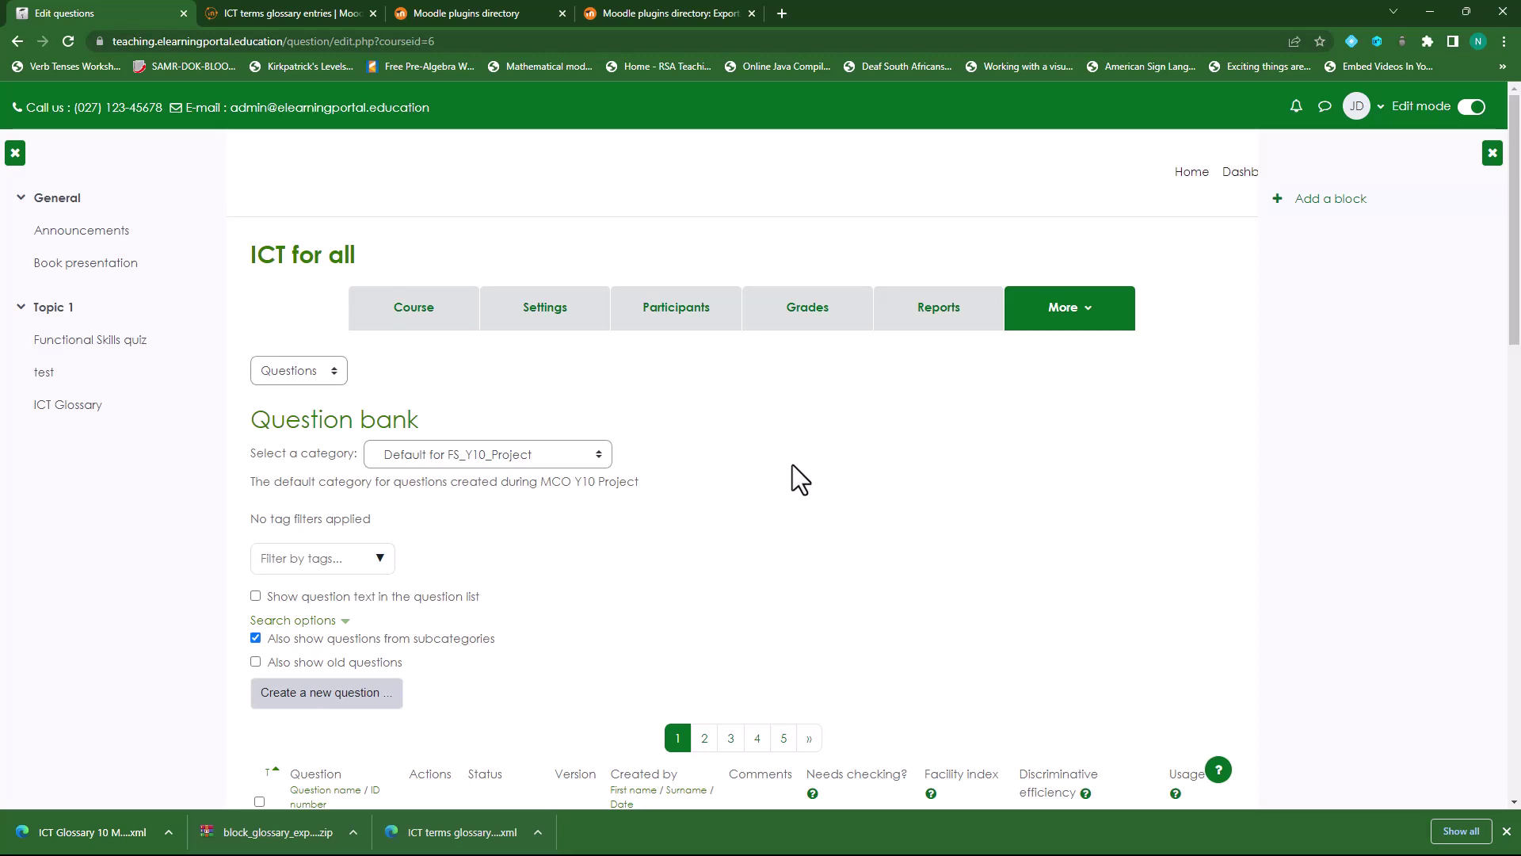
pyautogui.click(328, 373)
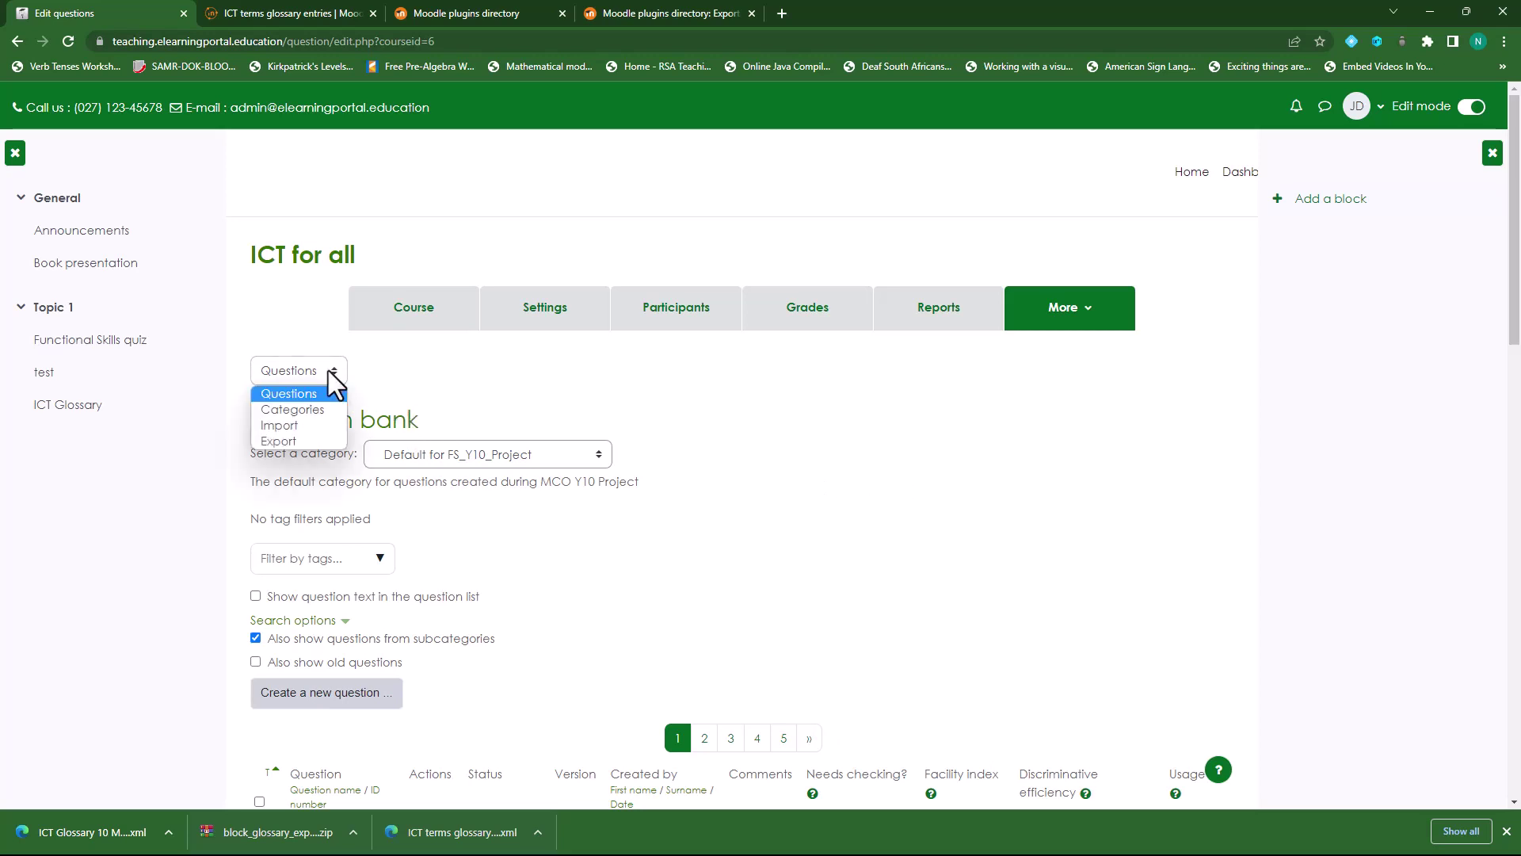
pyautogui.click(292, 430)
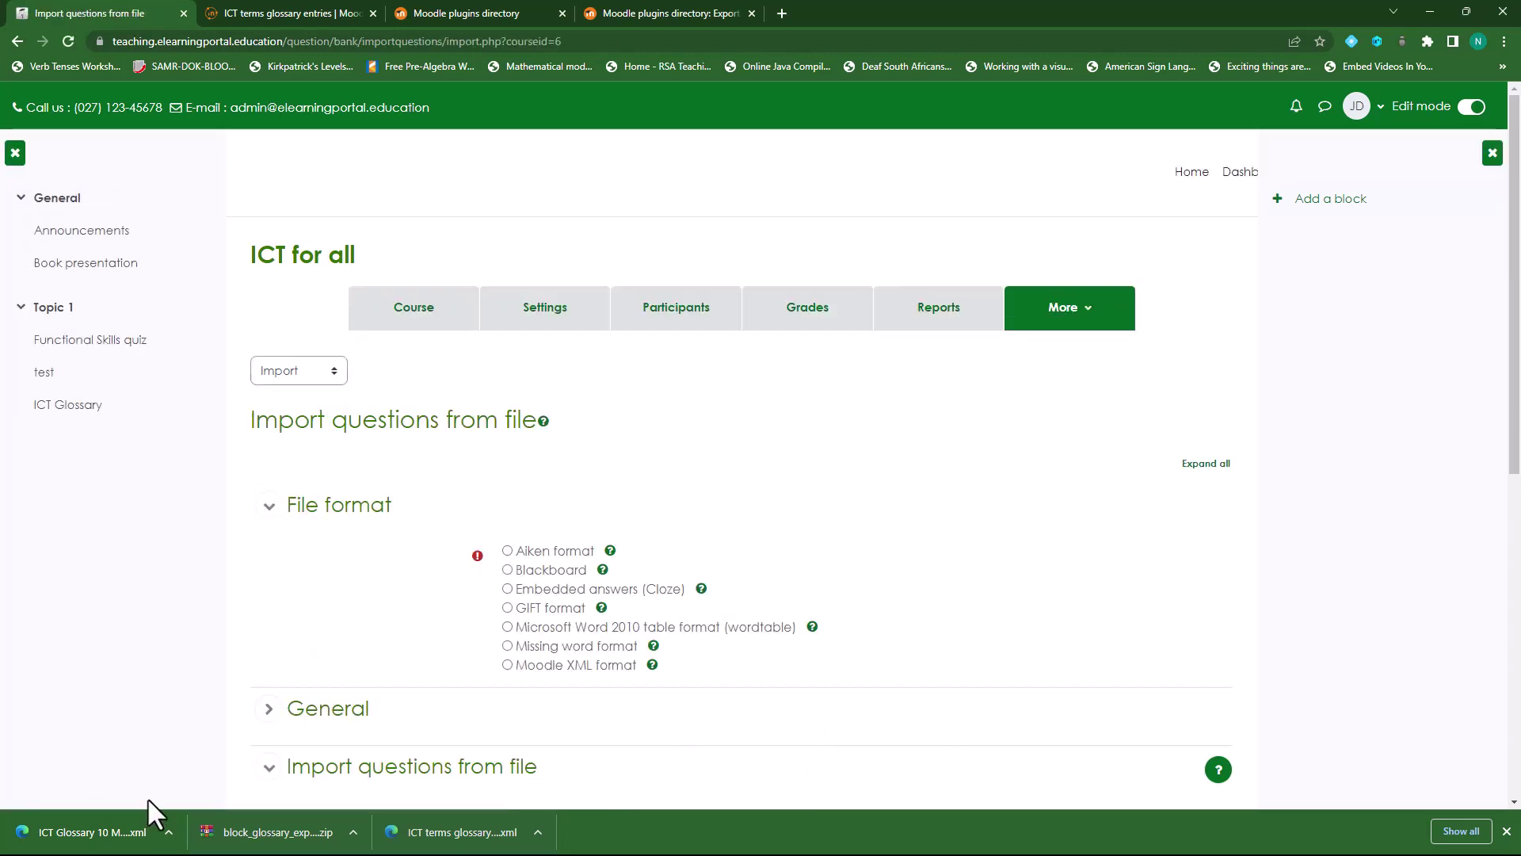
# - Choose Moodle XML format for the import and set the import category to Default for ICT For all
pyautogui.scroll(-1, 415, 551)
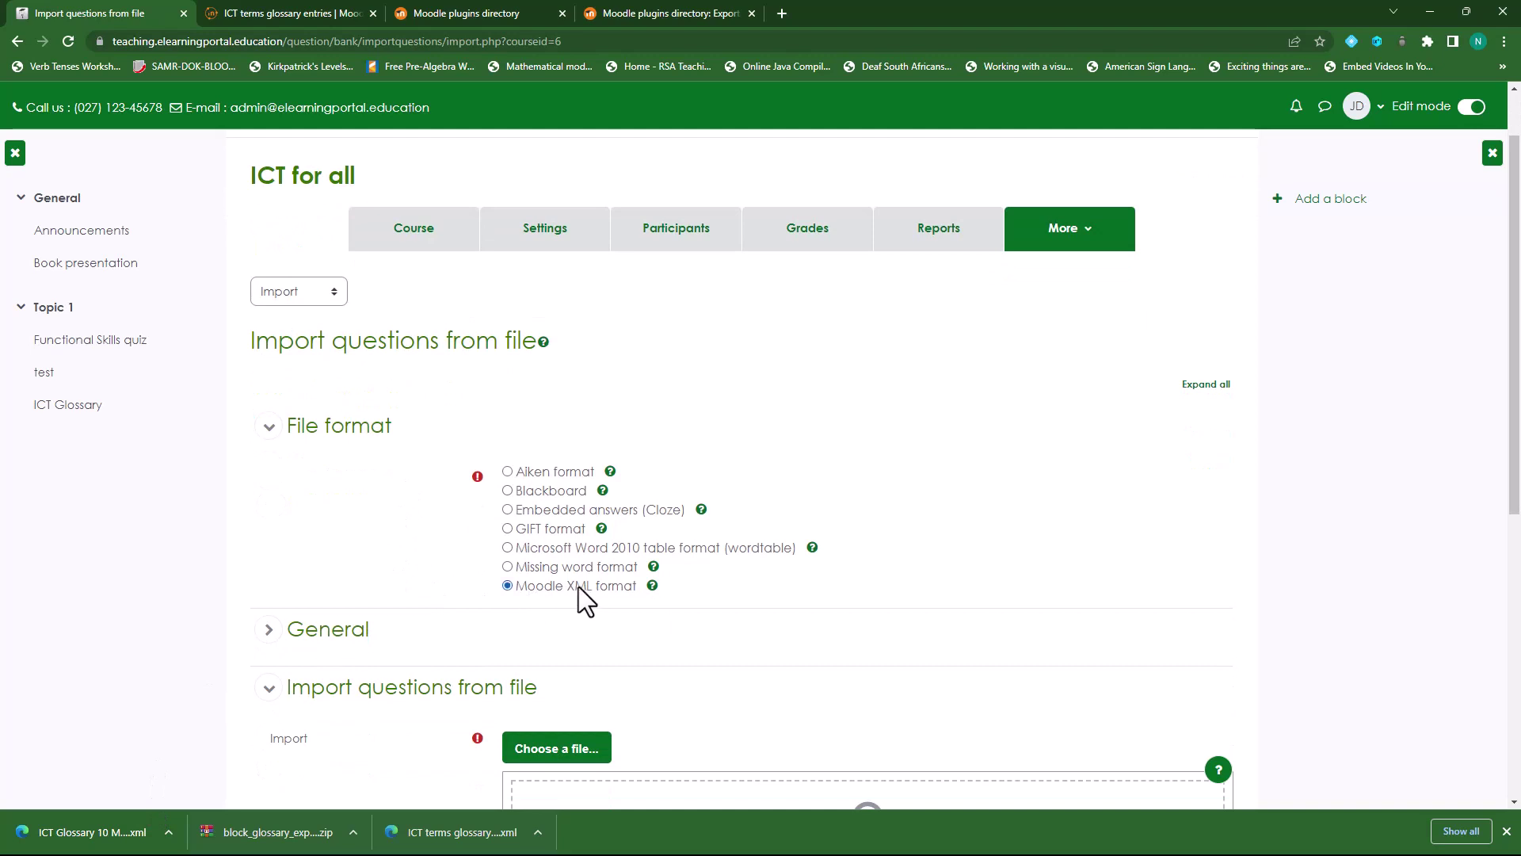
pyautogui.scroll(-2, 325, 526)
pyautogui.click(270, 472)
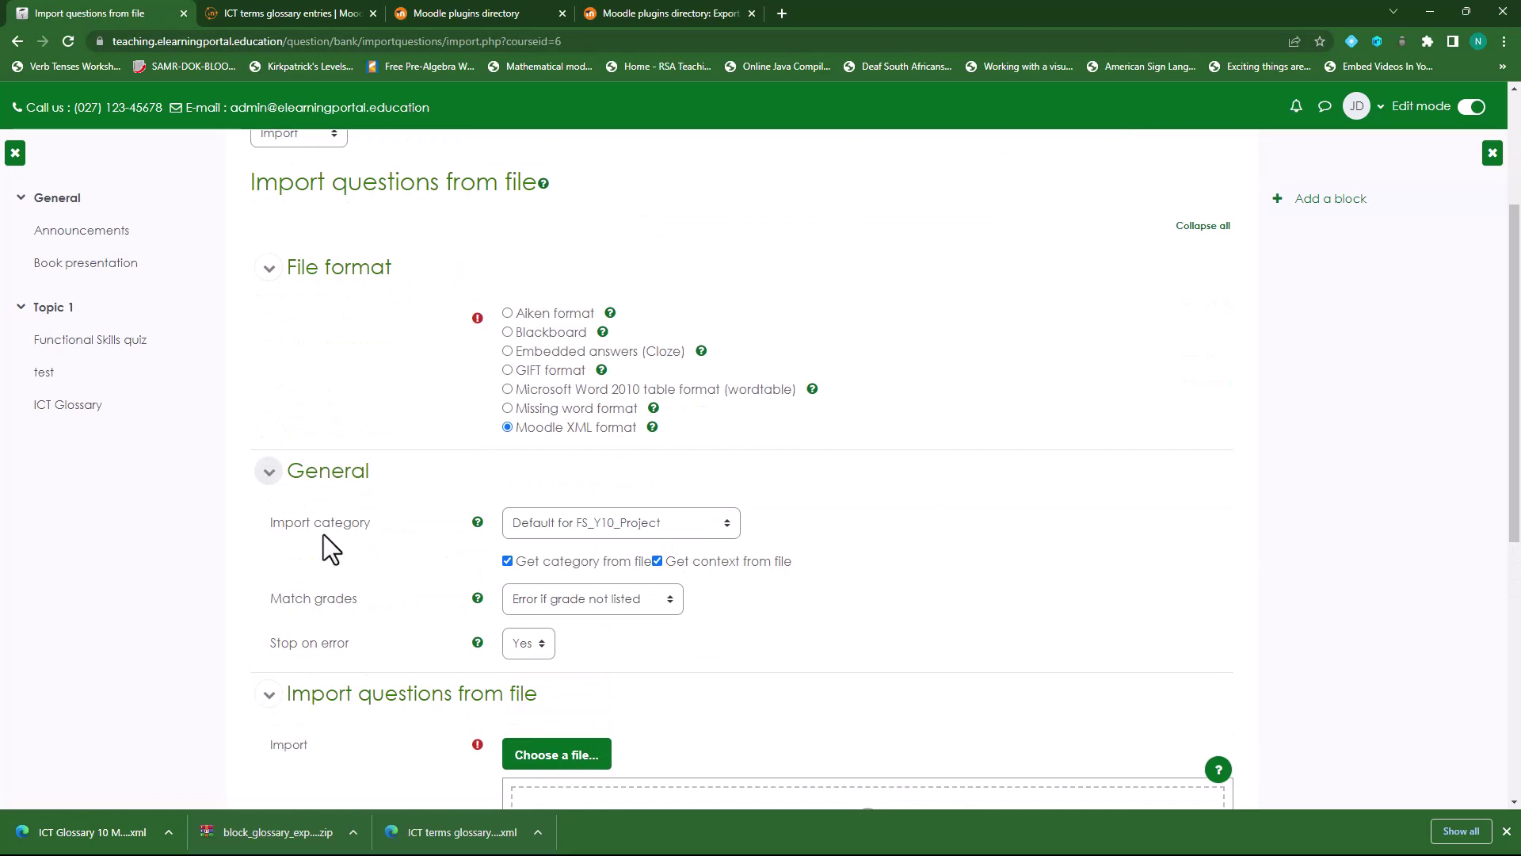
pyautogui.click(728, 530)
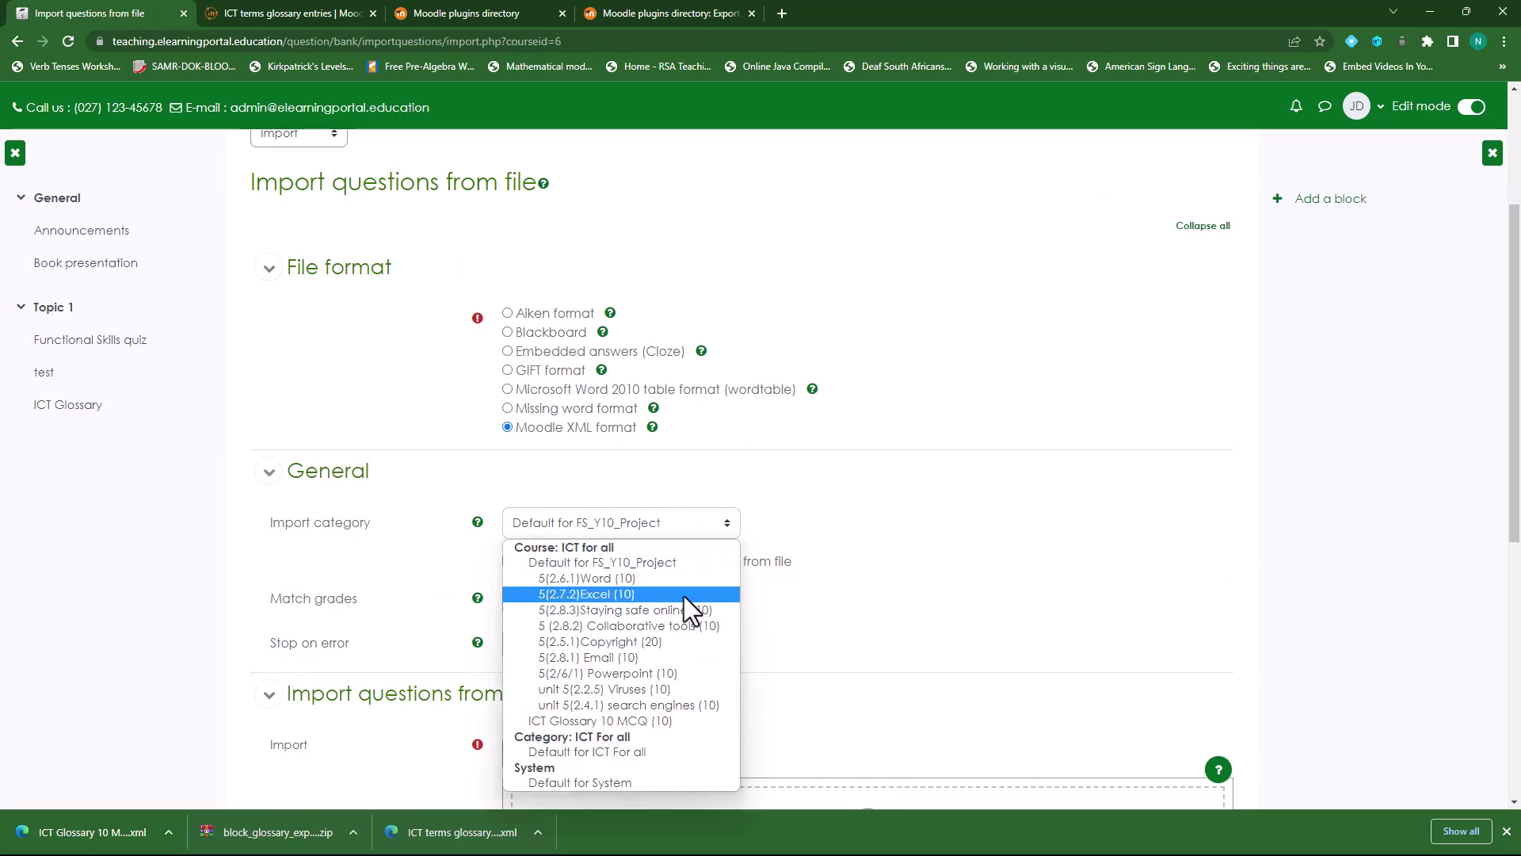
pyautogui.click(619, 751)
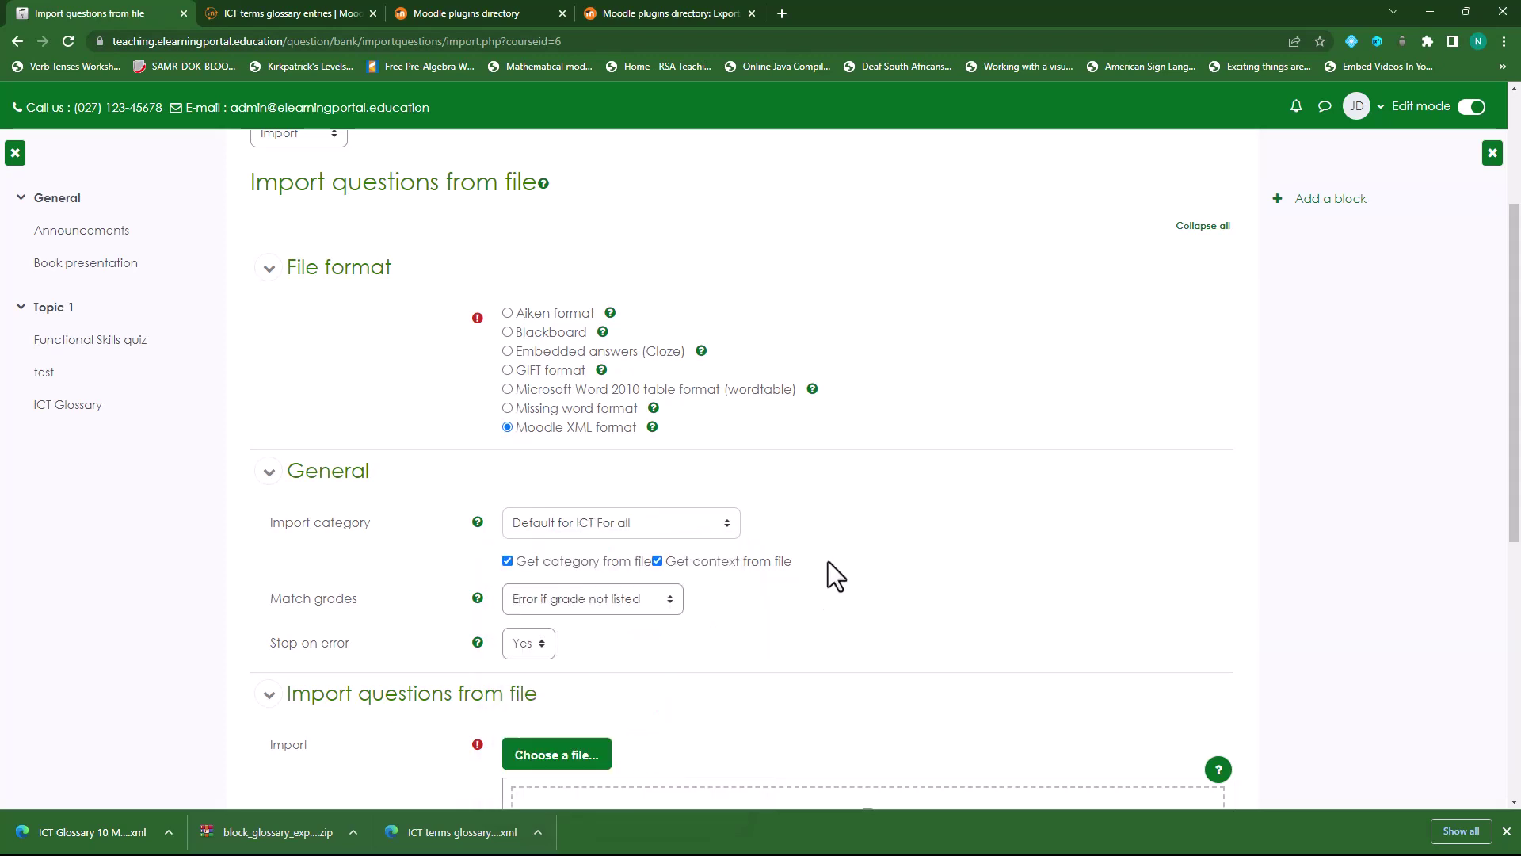
# - Add the downloaded ICT Glossary 10 MCQ questions.xml as the import file and import its questions
pyautogui.scroll(-1, 394, 538)
pyautogui.scroll(-3, 394, 537)
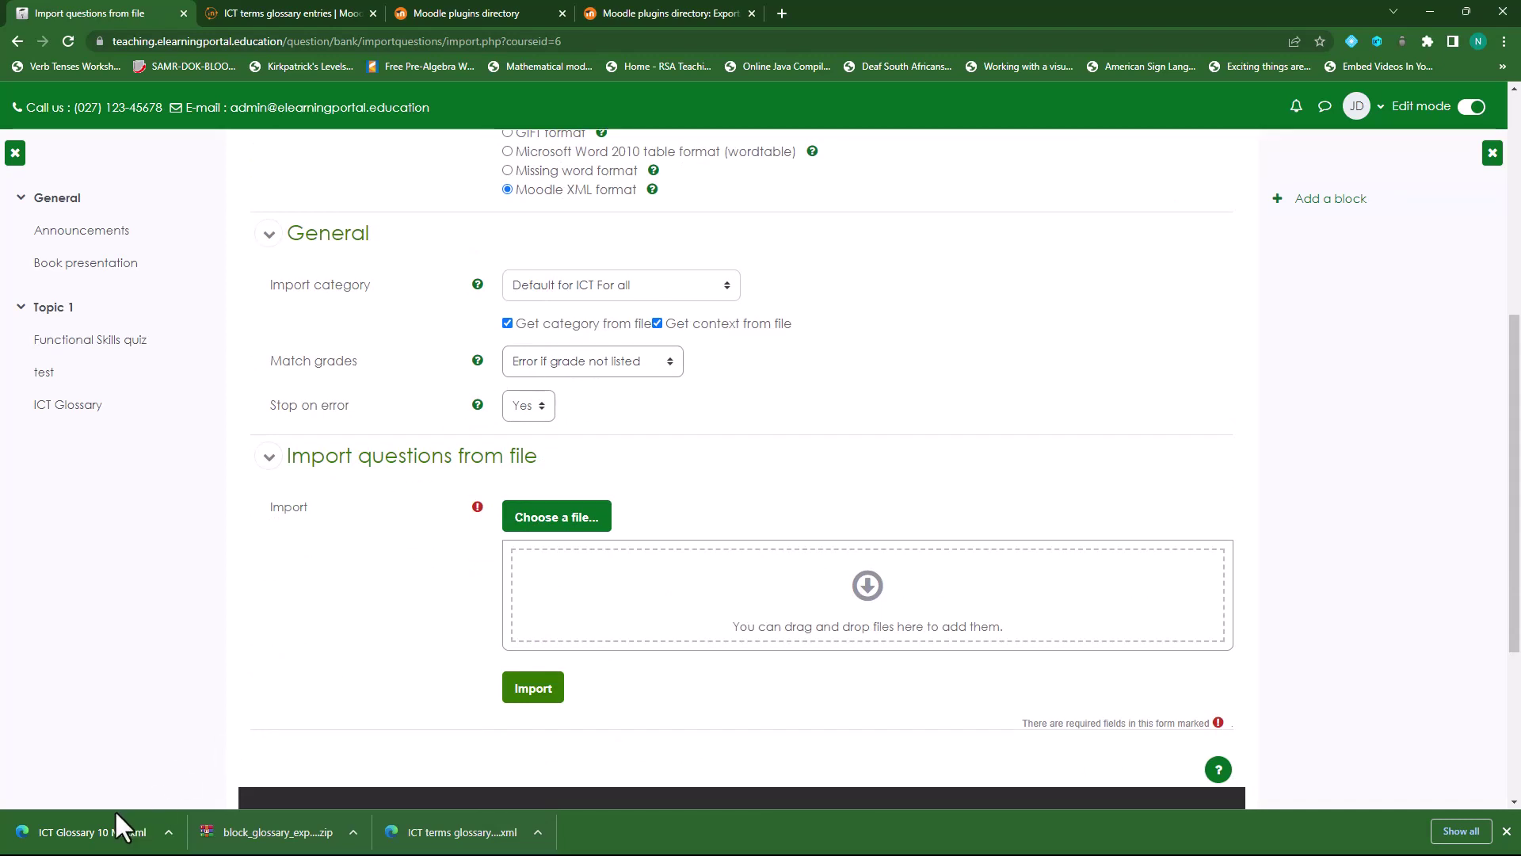
pyautogui.moveTo(83, 841); pyautogui.dragTo(611, 603)
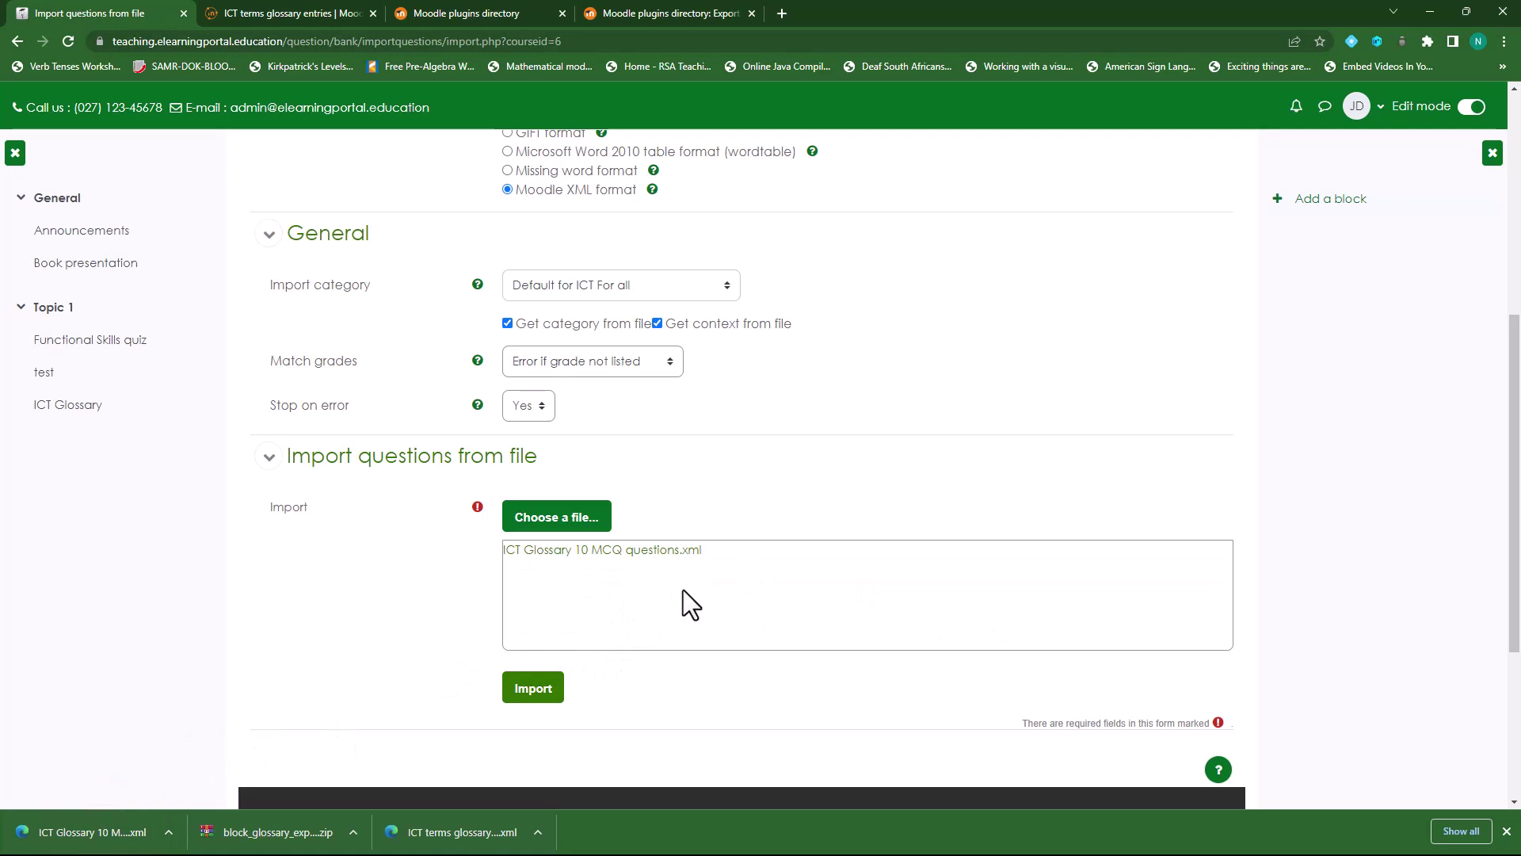
pyautogui.click(534, 693)
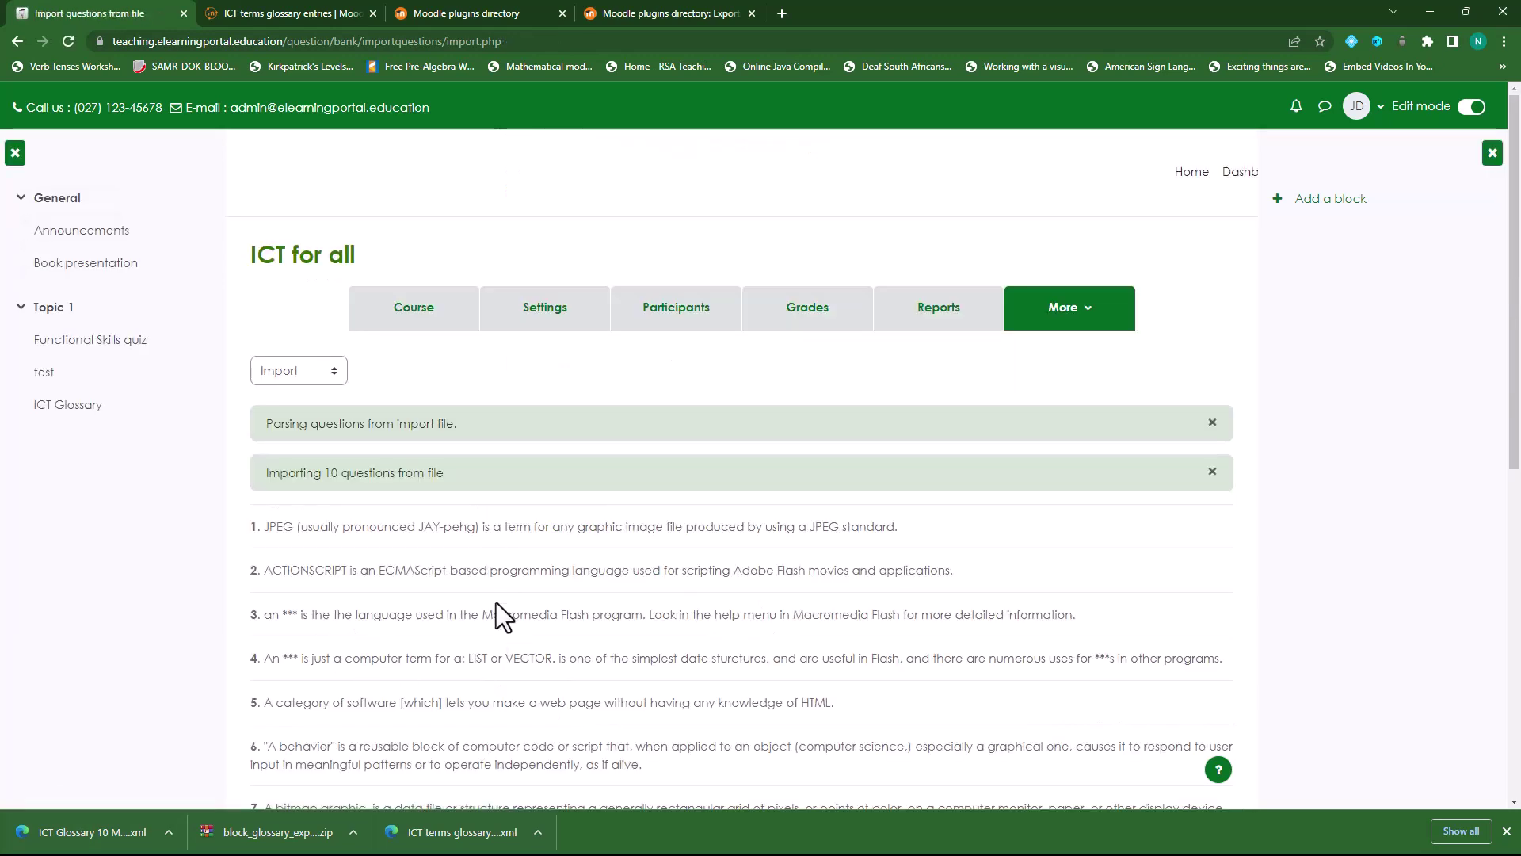
# - Review the imported glossary questions, continue to the question bank and check the list in the ICT Glossary 10 MCQ category
pyautogui.scroll(-5, 496, 614)
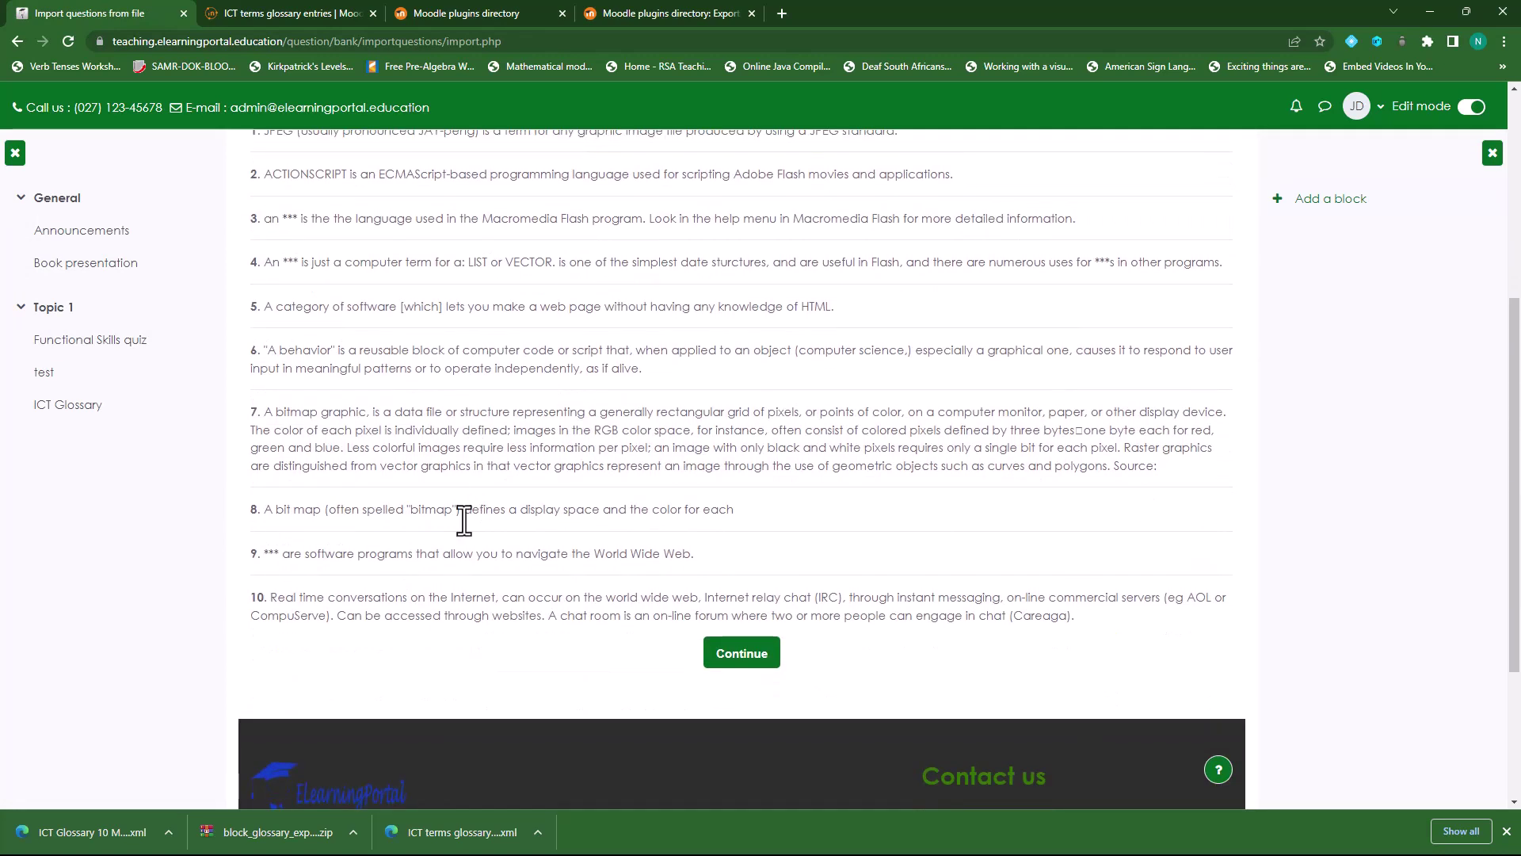
pyautogui.scroll(2, 369, 430)
pyautogui.scroll(-2, 410, 511)
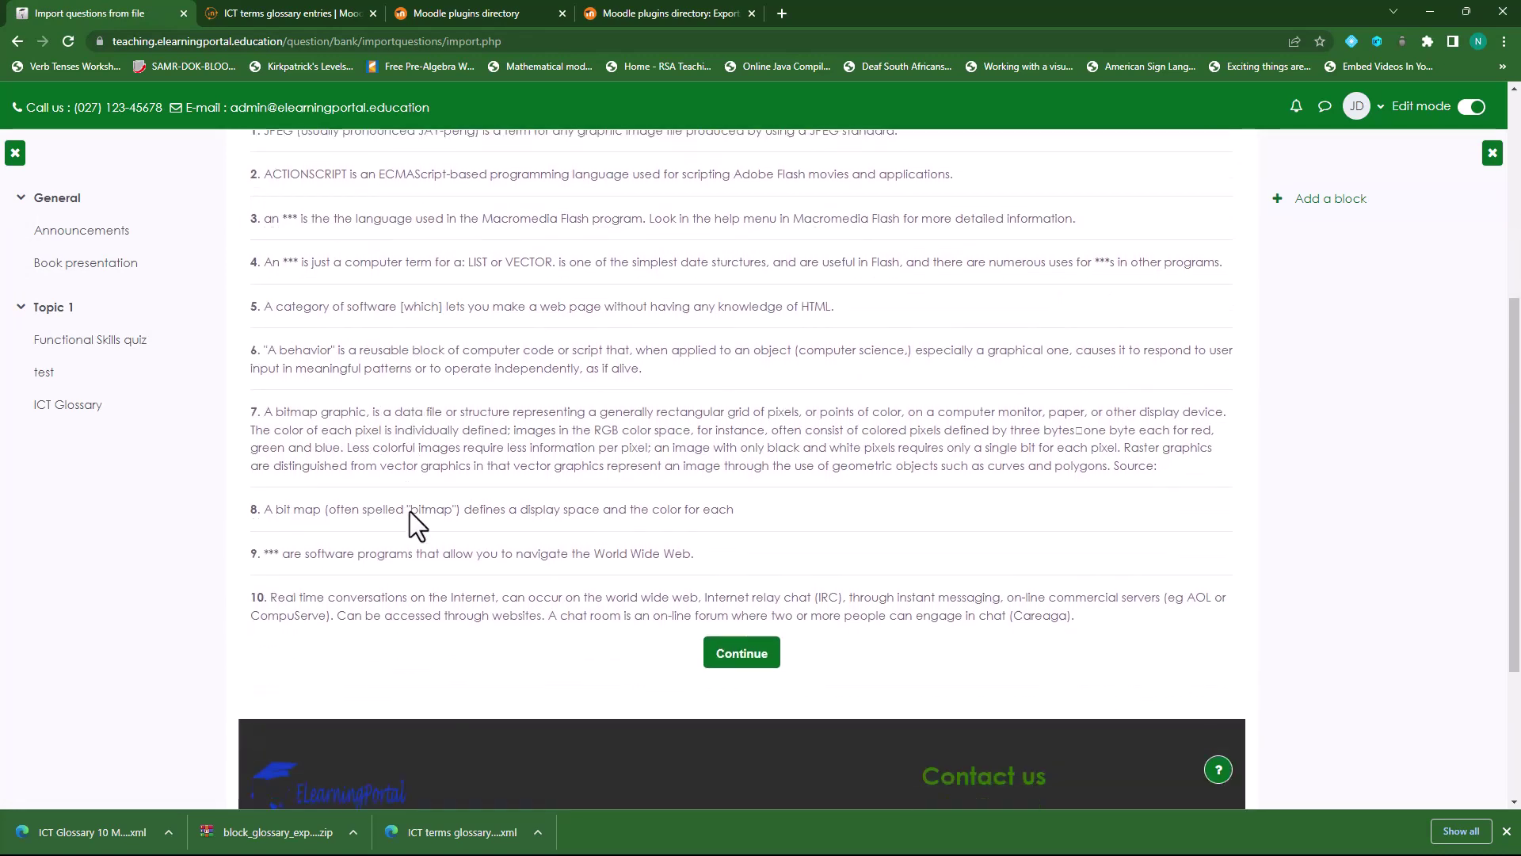
pyautogui.click(740, 660)
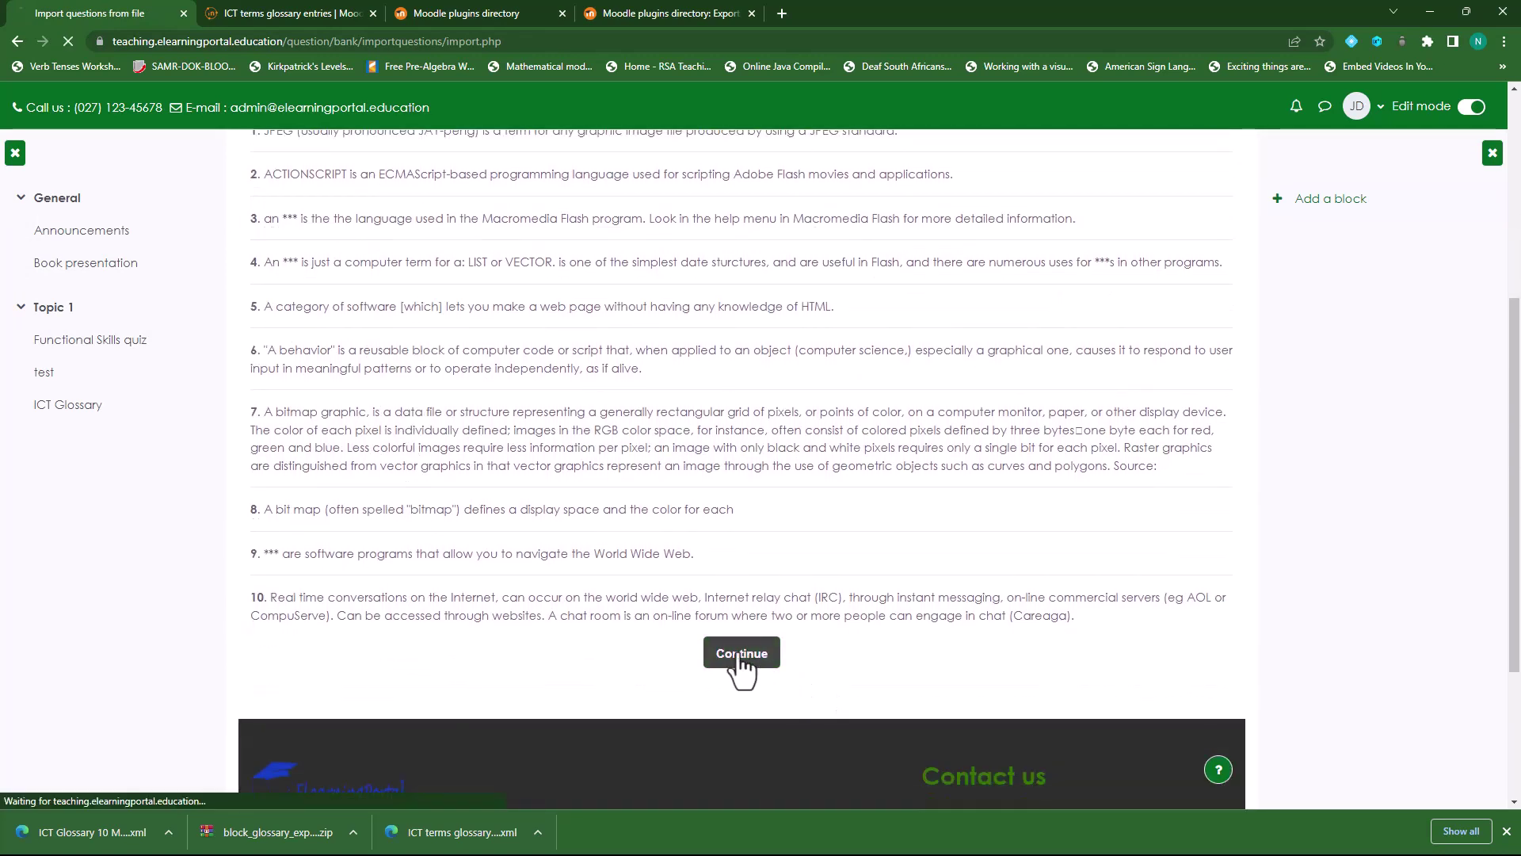
pyautogui.scroll(-4, 483, 610)
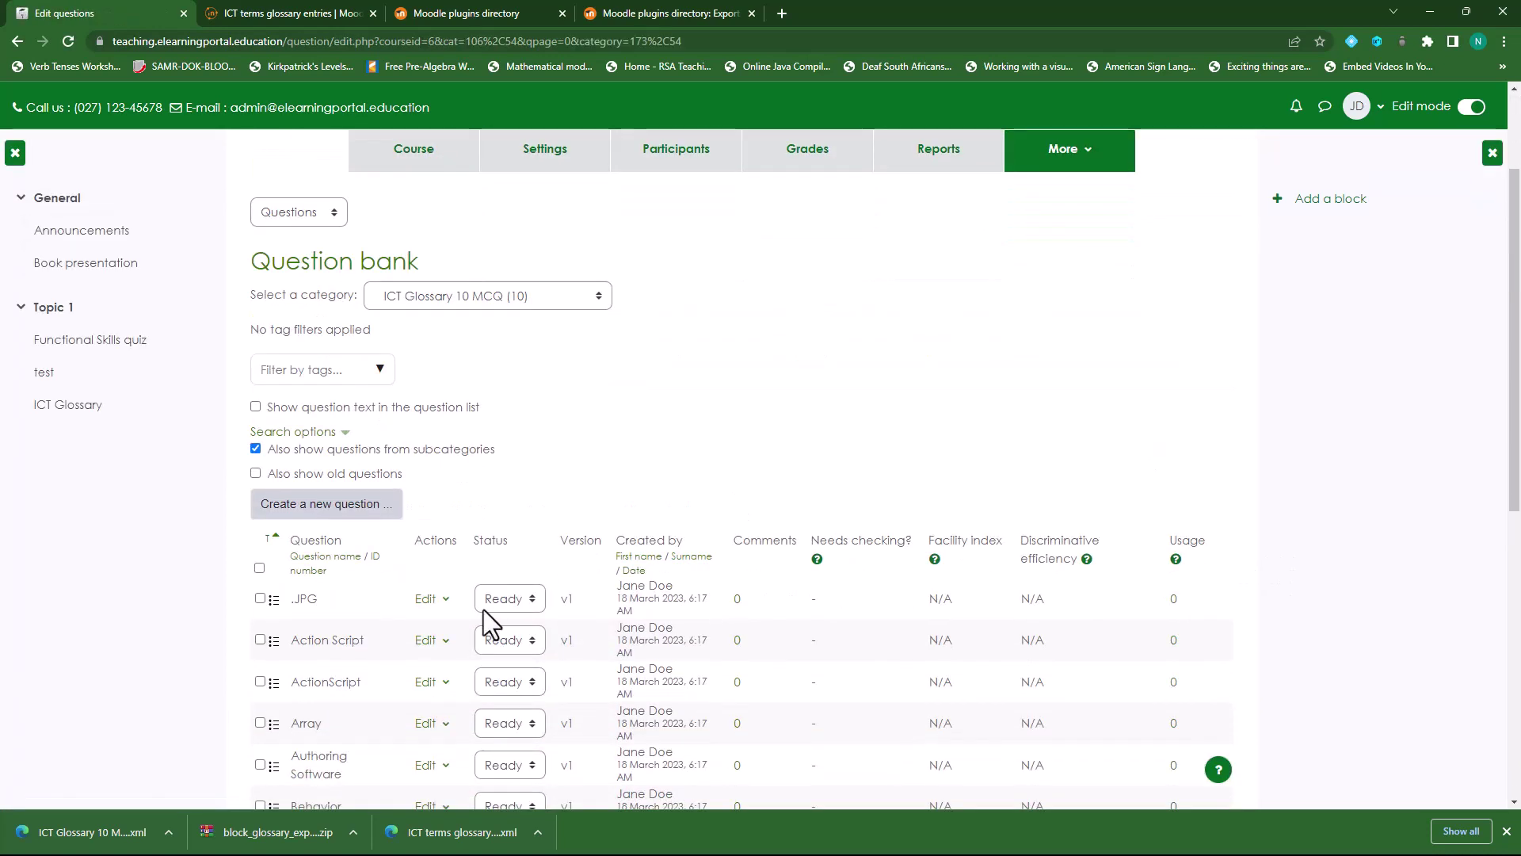
pyautogui.scroll(-3, 455, 654)
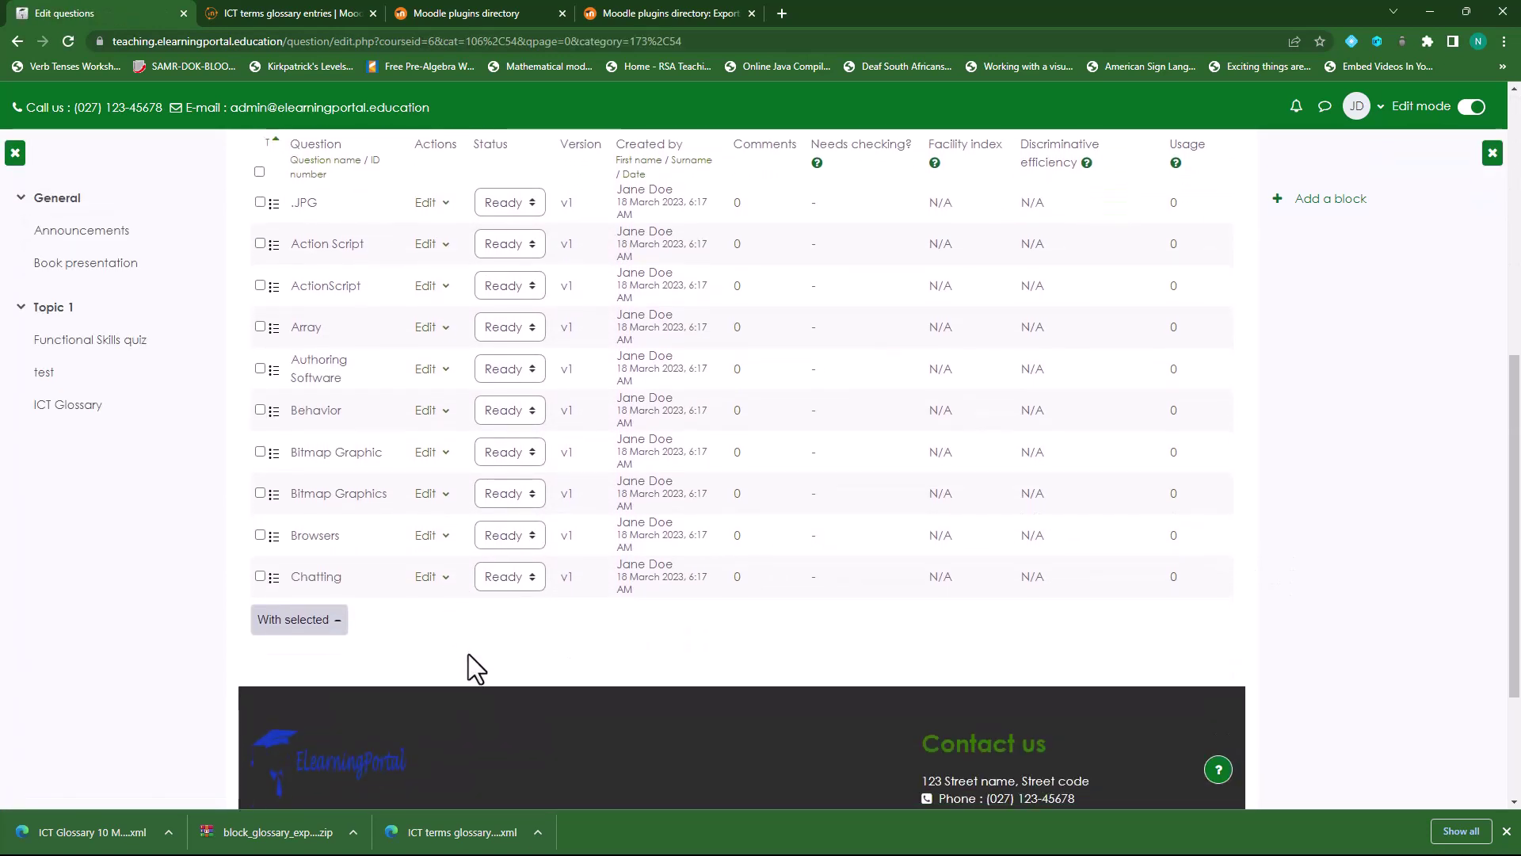
pyautogui.scroll(2, 469, 653)
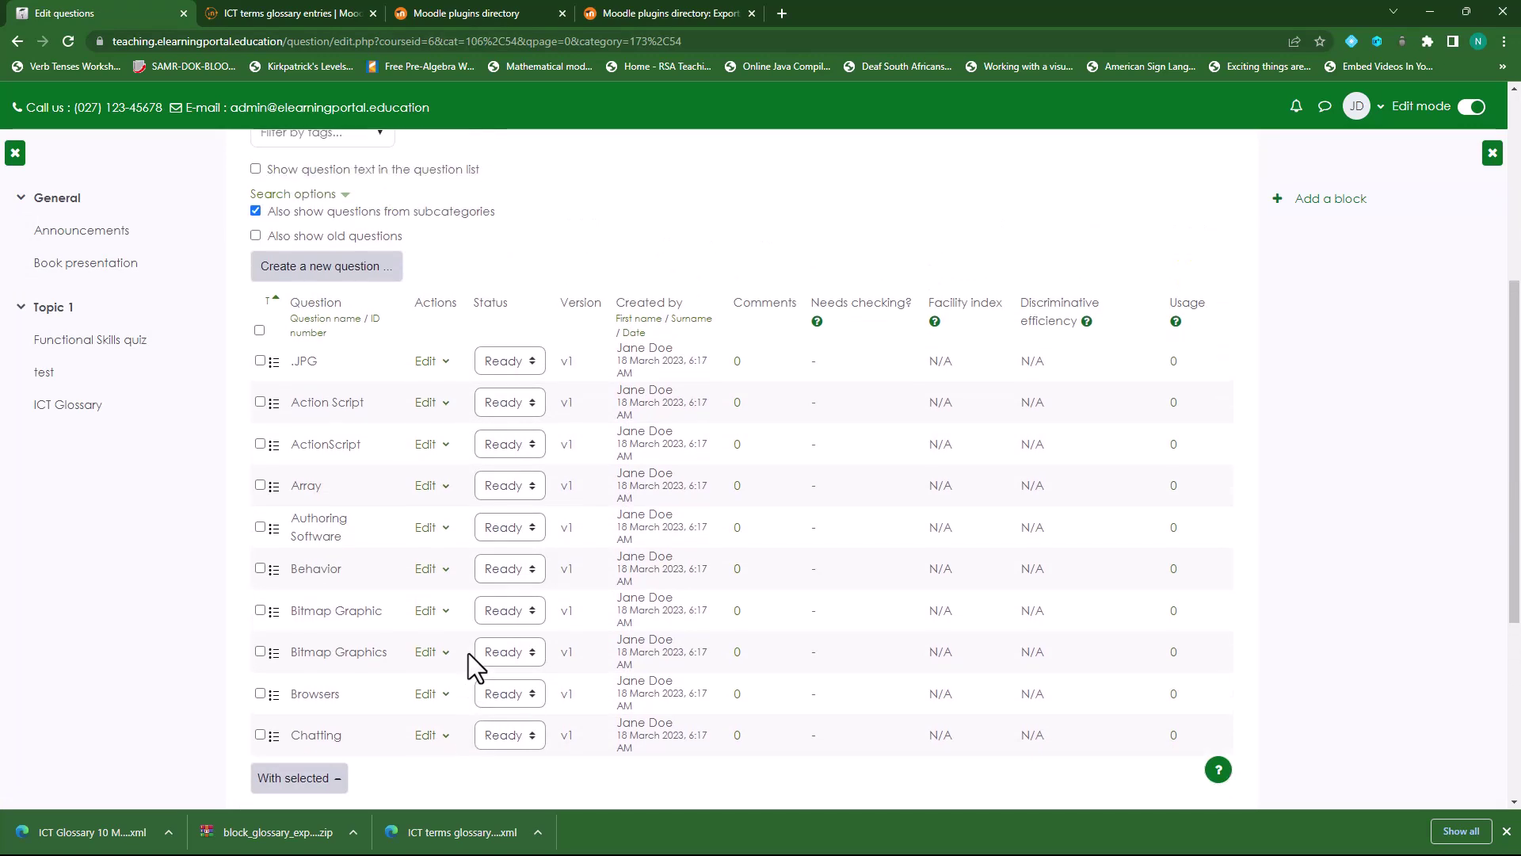
pyautogui.scroll(-1, 394, 591)
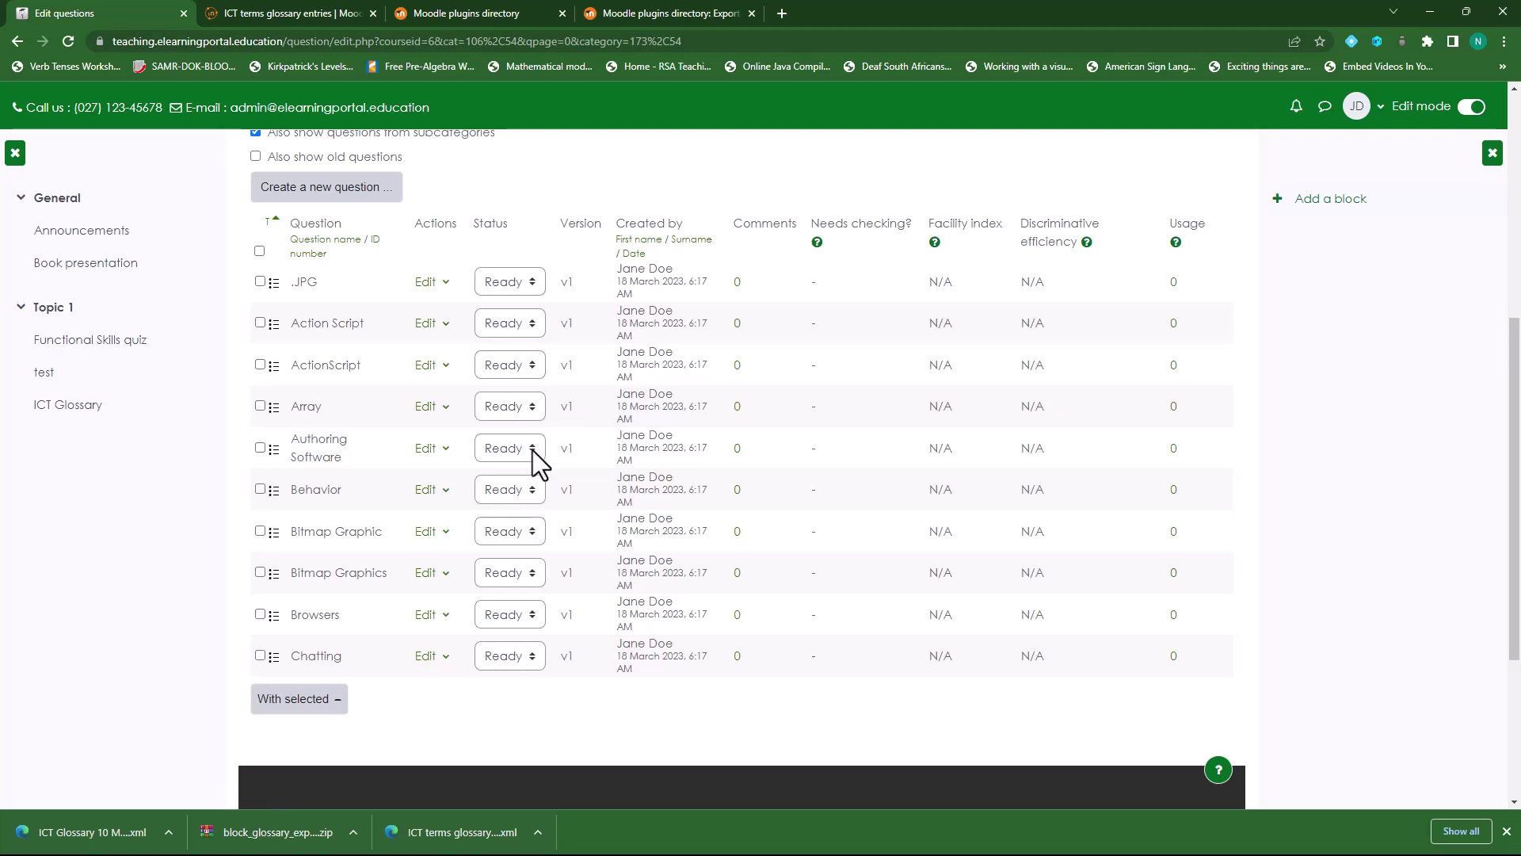
# - Check the status options of the Array question and open its preview
pyautogui.click(531, 407)
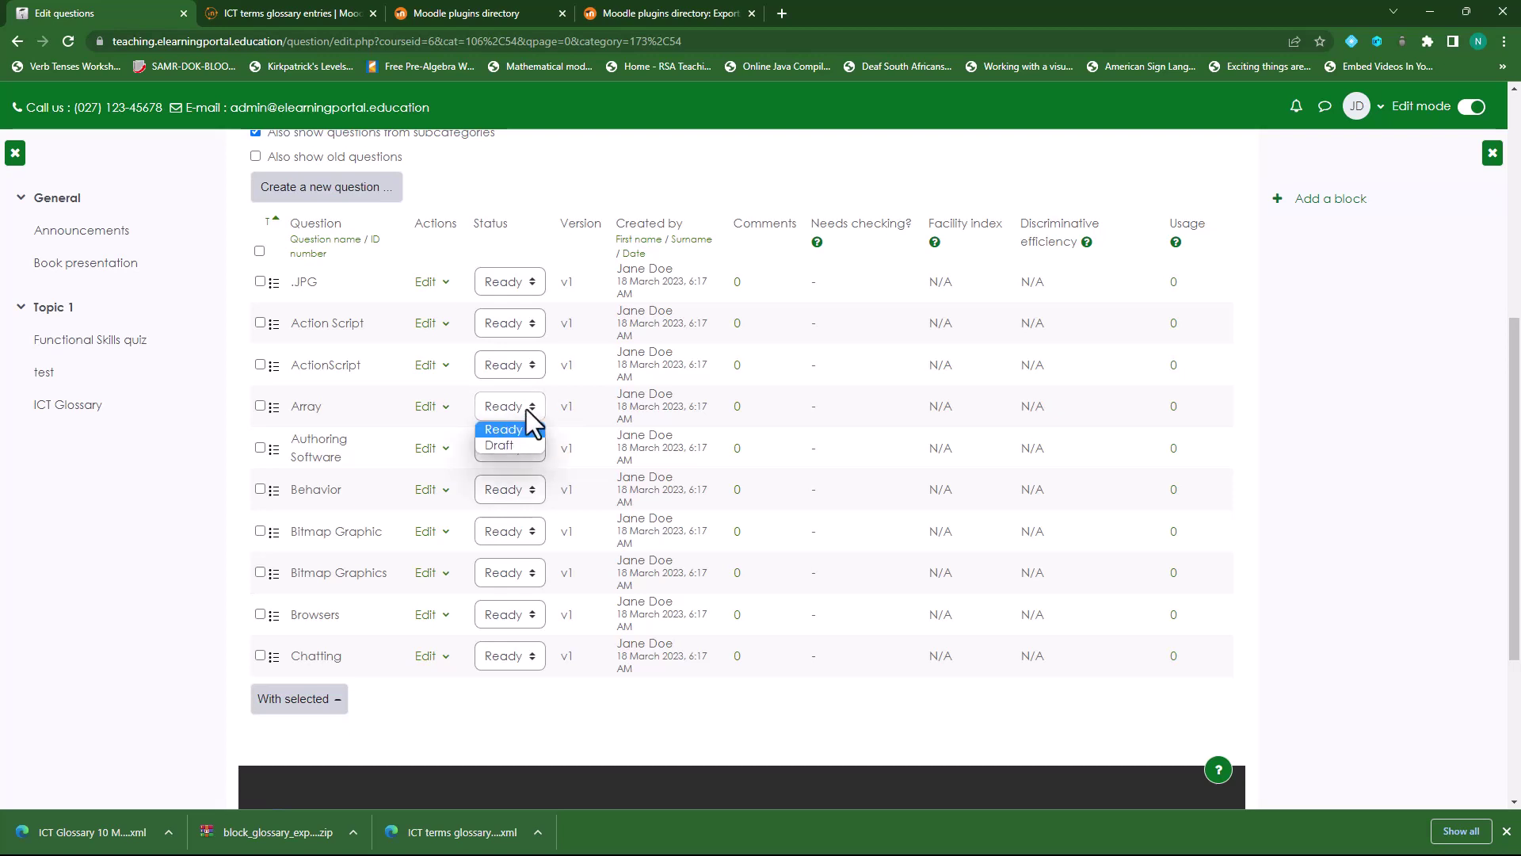
pyautogui.click(434, 406)
pyautogui.click(434, 407)
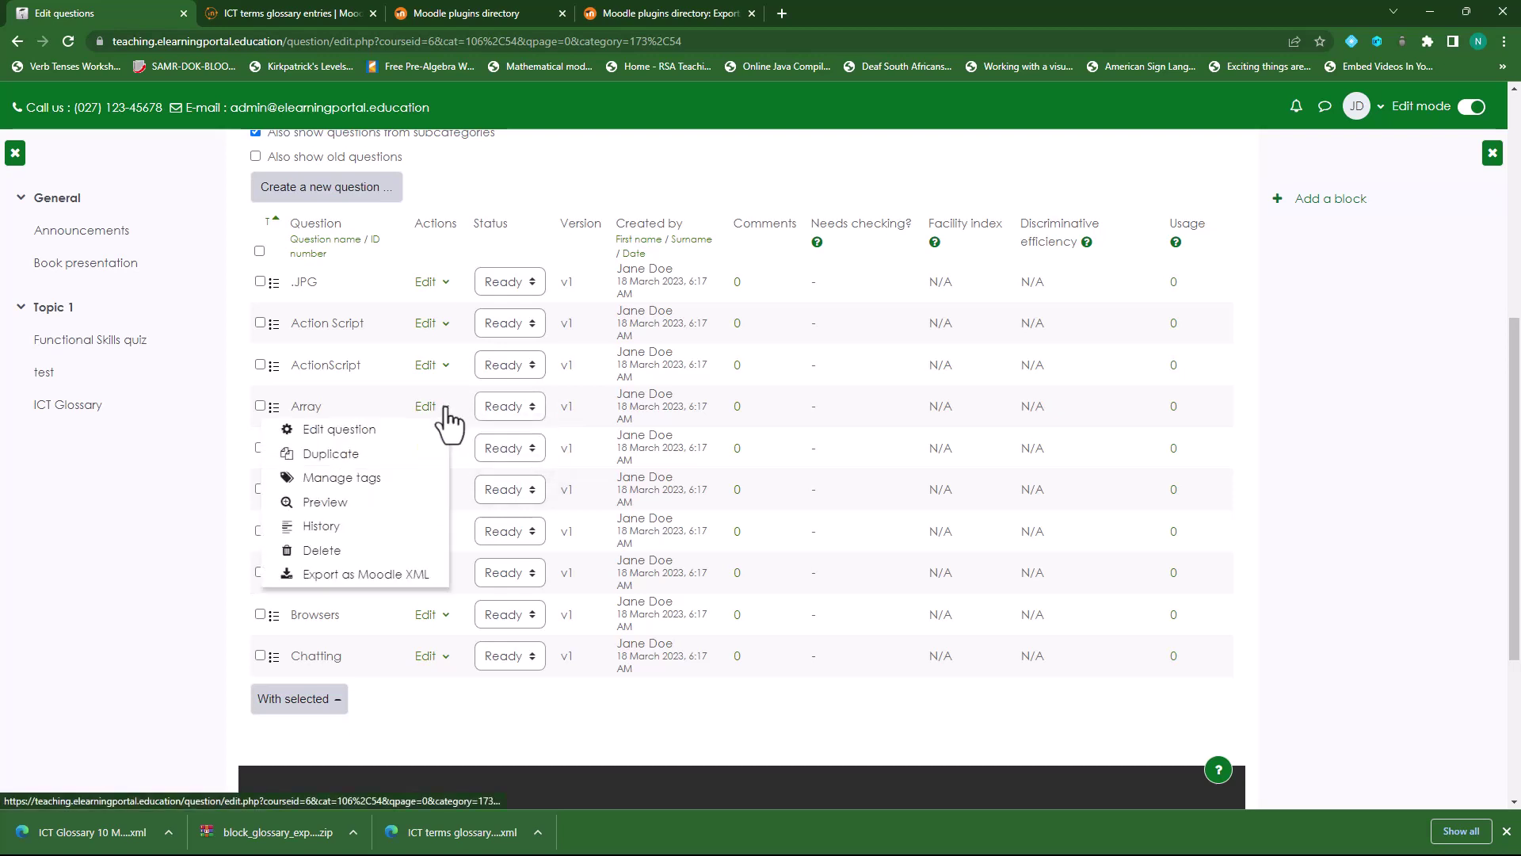
pyautogui.click(346, 504)
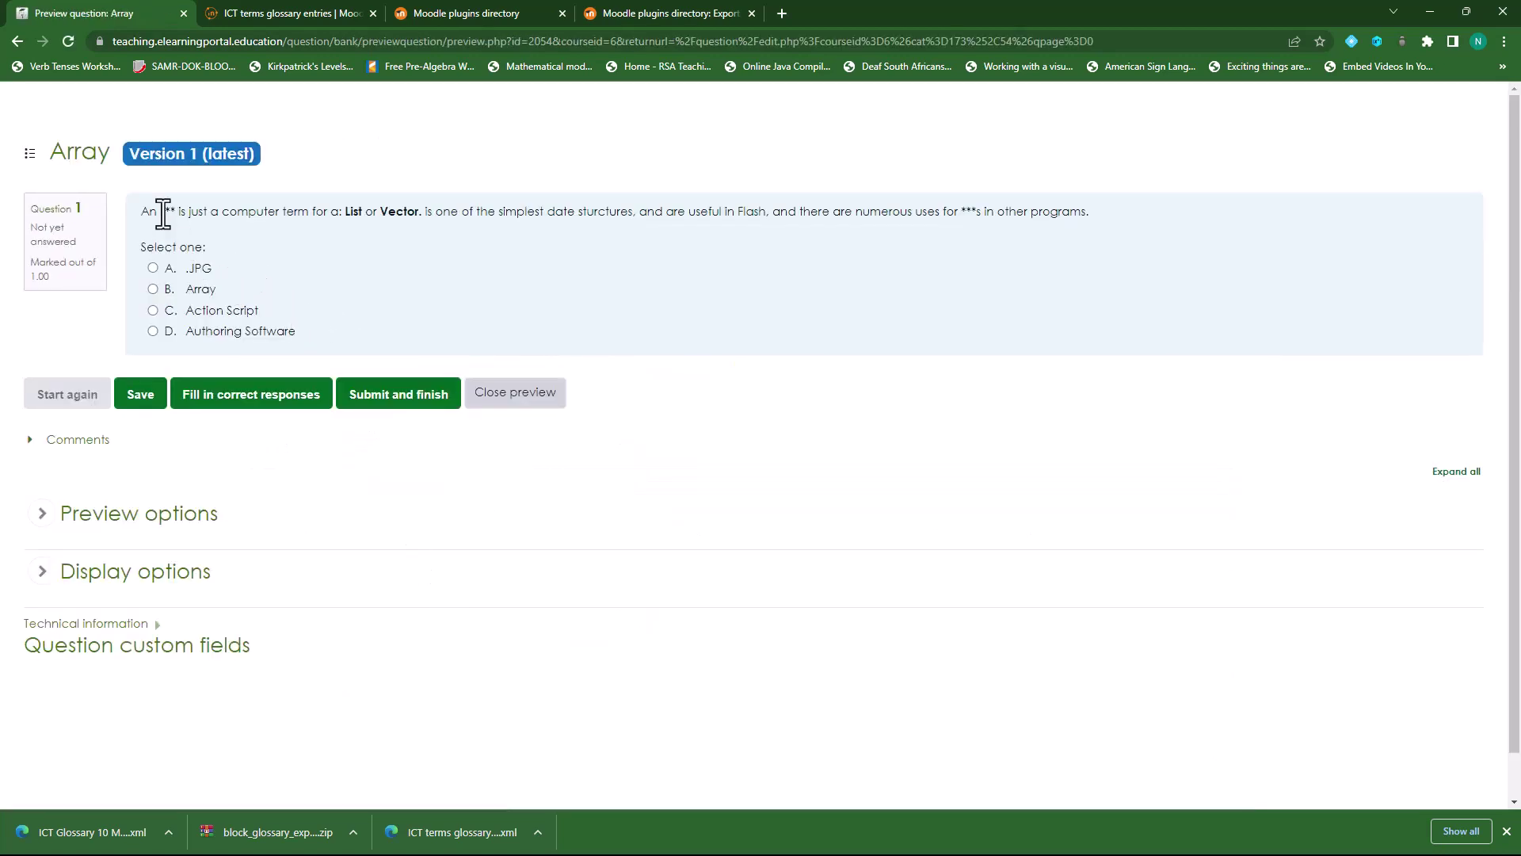
# - Answer the previewed question with B. Array, submit and finish it, and go back to the question list
pyautogui.moveTo(162, 212); pyautogui.dragTo(177, 212)
pyautogui.click(153, 212)
pyautogui.click(153, 289)
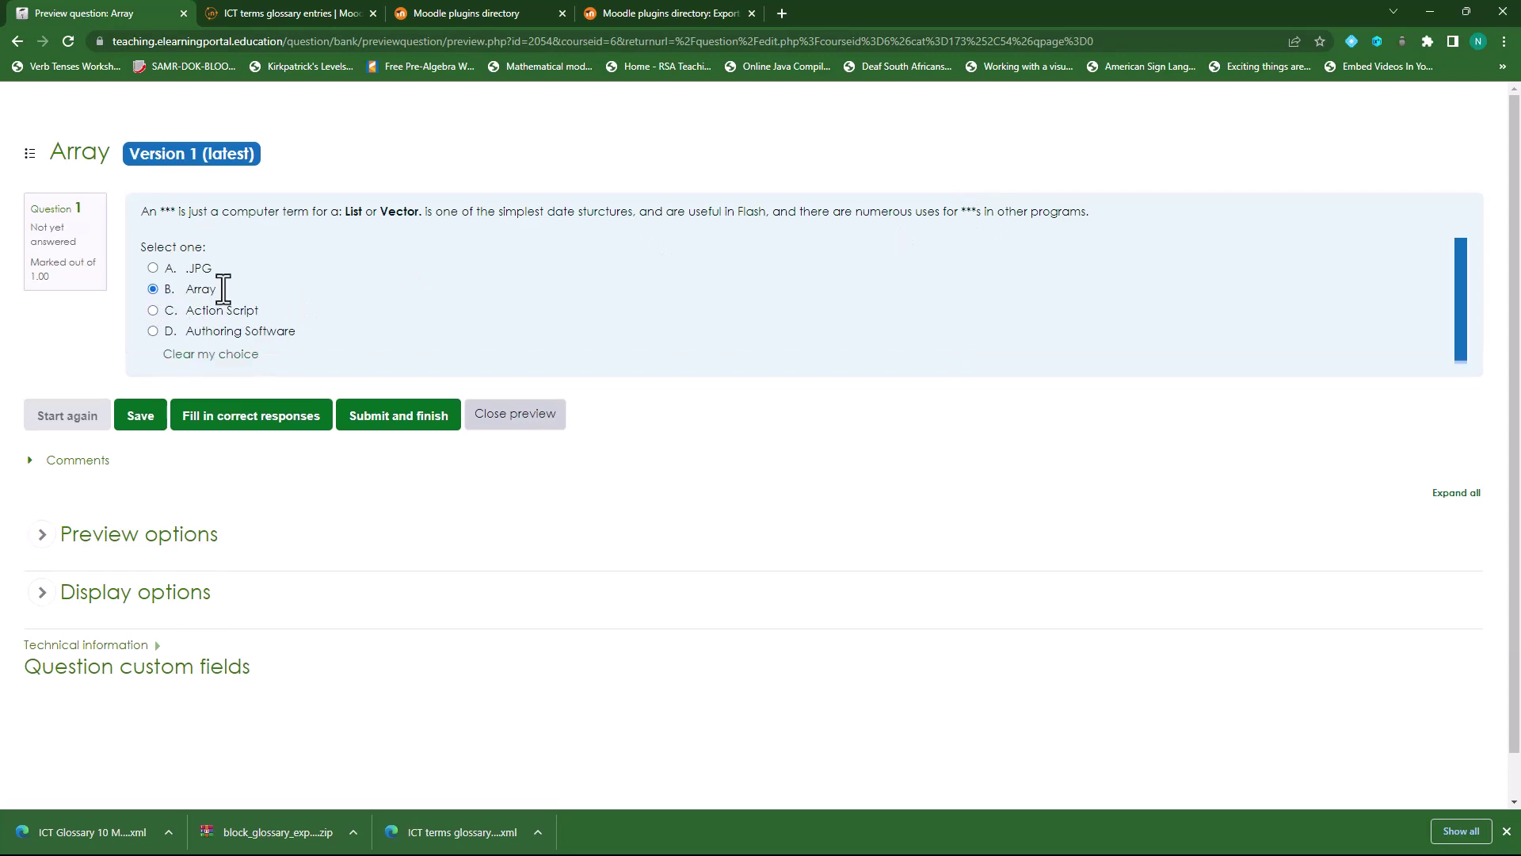
pyautogui.click(409, 420)
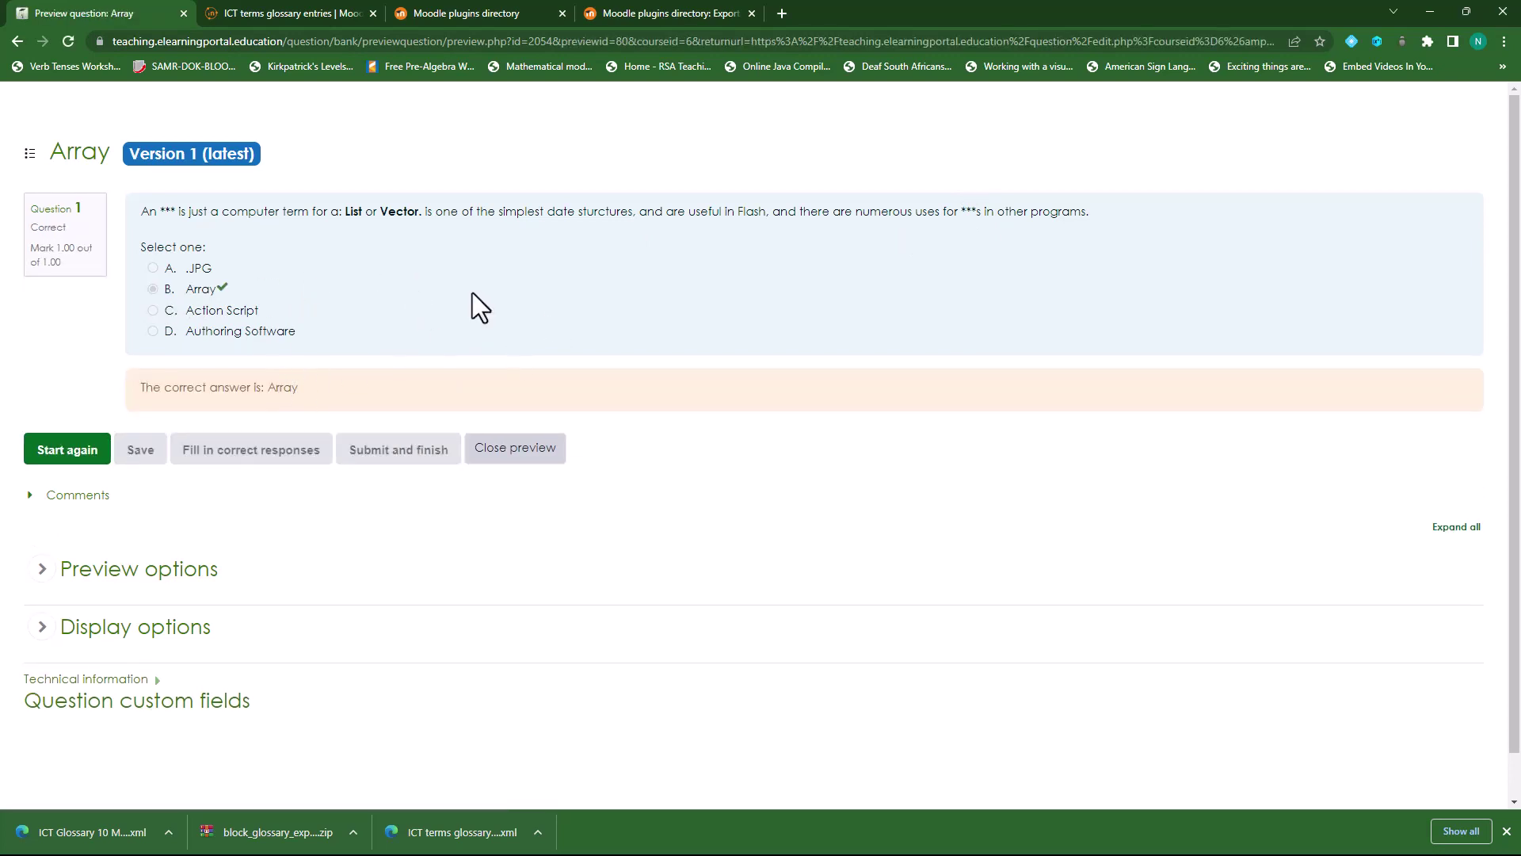
pyautogui.click(12, 36)
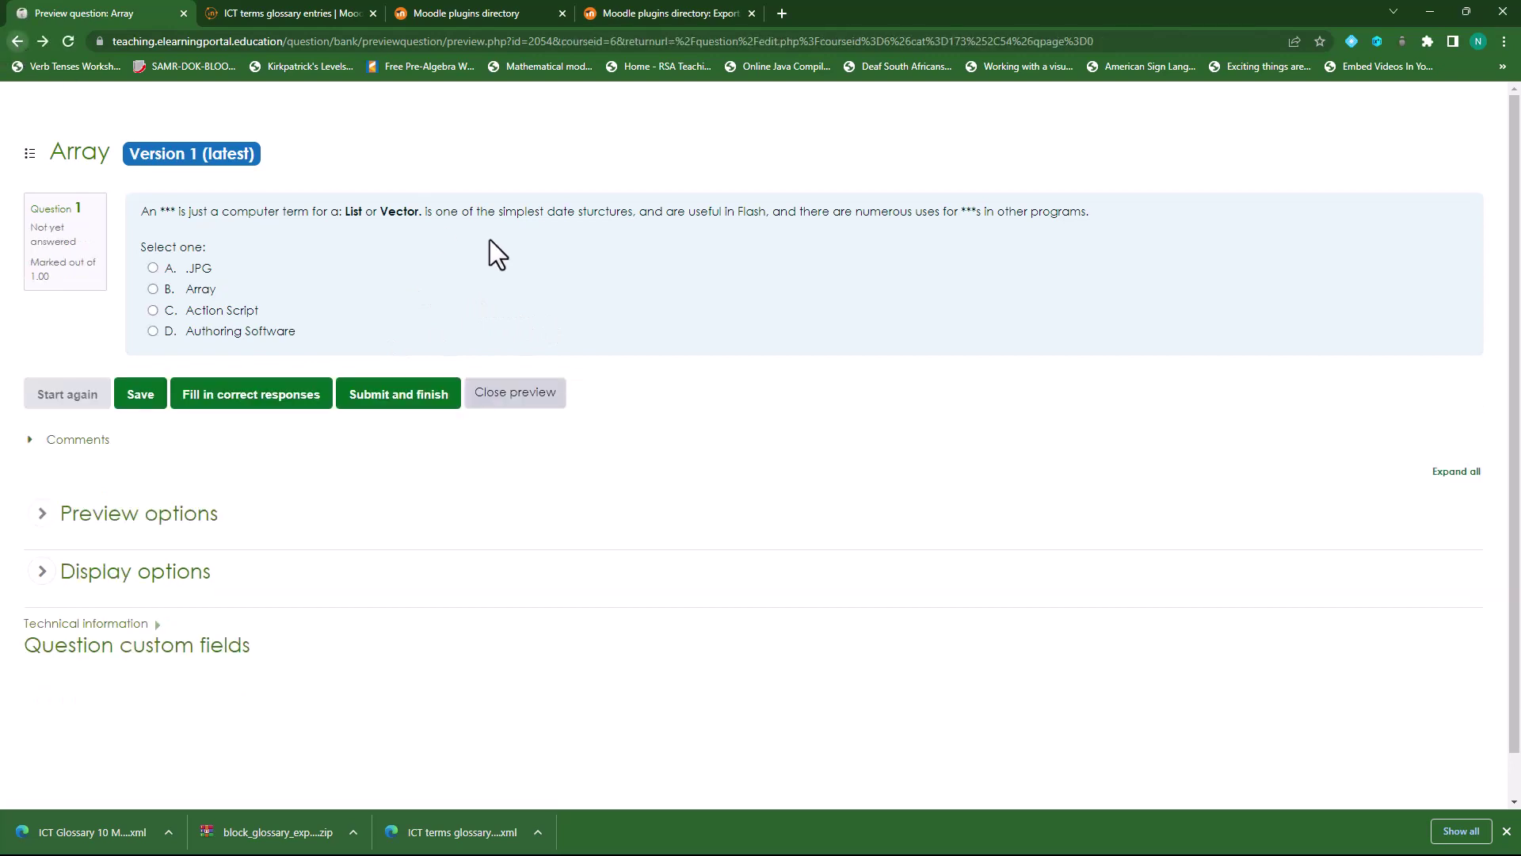
pyautogui.click(14, 35)
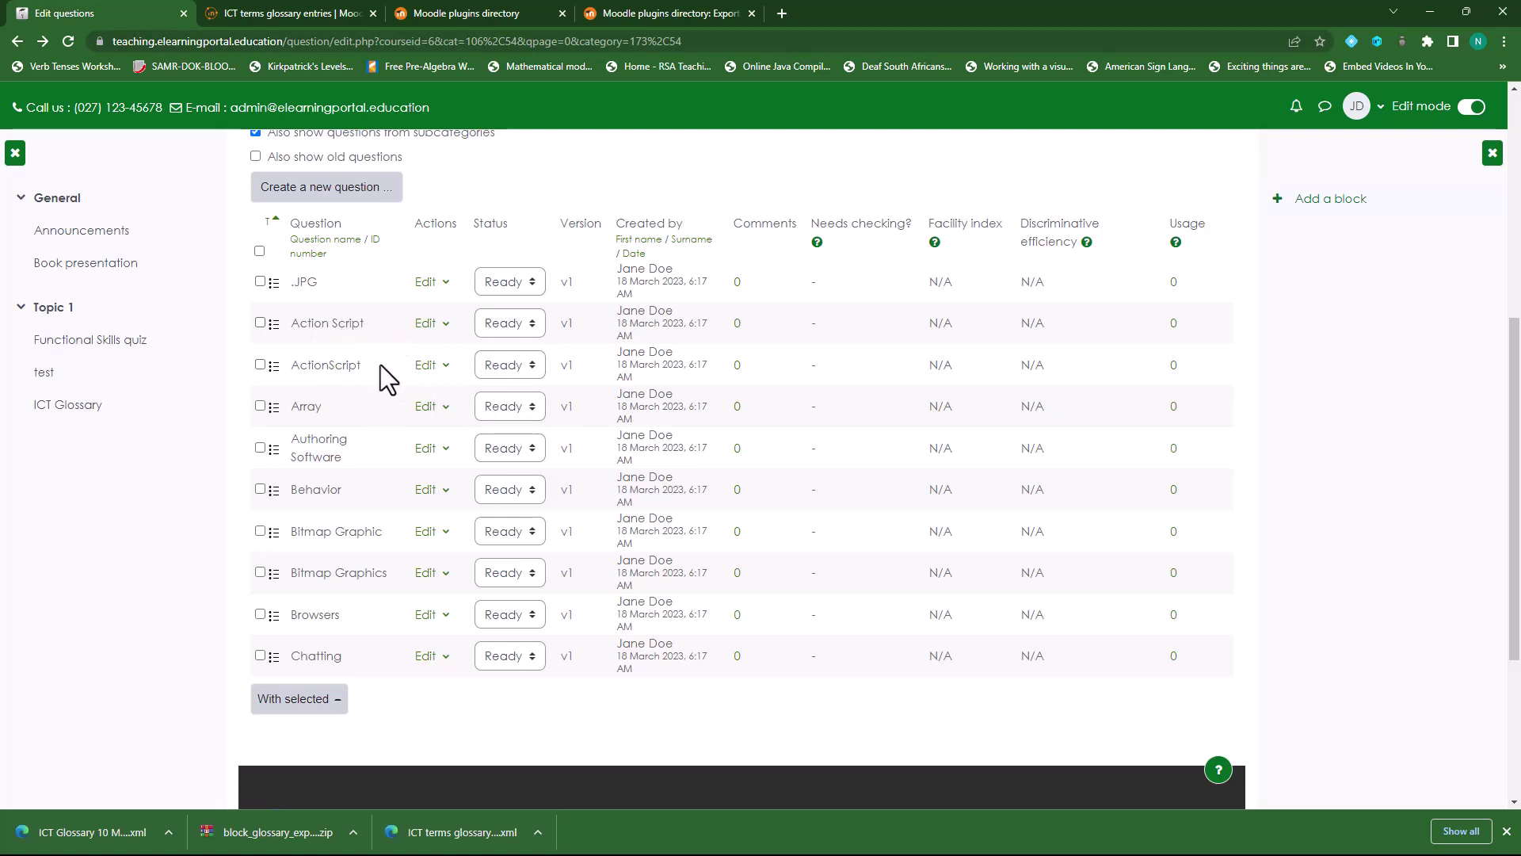
# - Return to the ICT for all course page and add a Quiz activity named ICT Quiz to Topic 1
pyautogui.scroll(6, 361, 450)
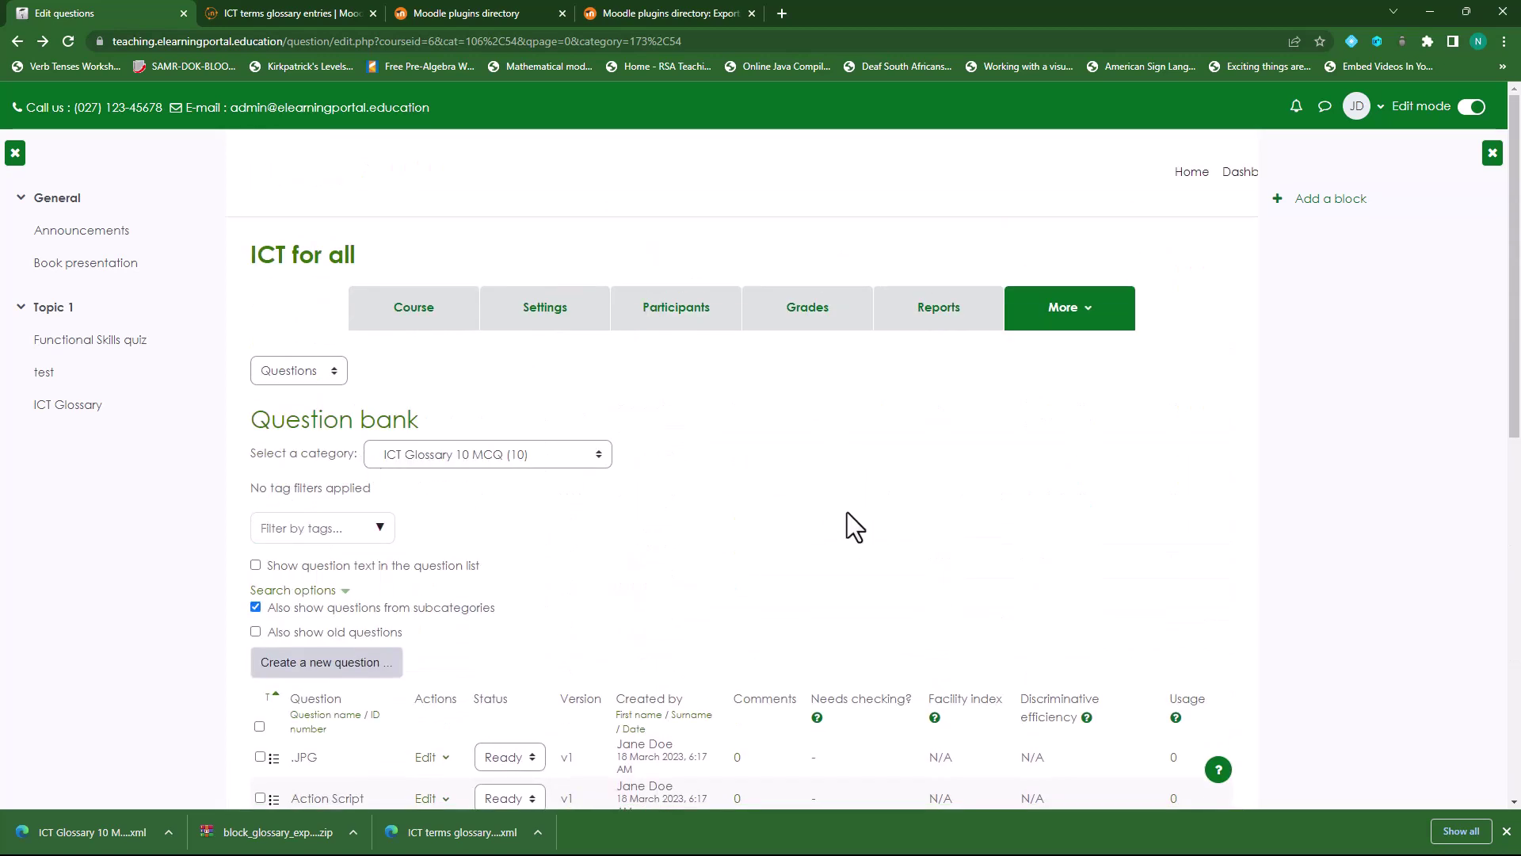
pyautogui.click(433, 323)
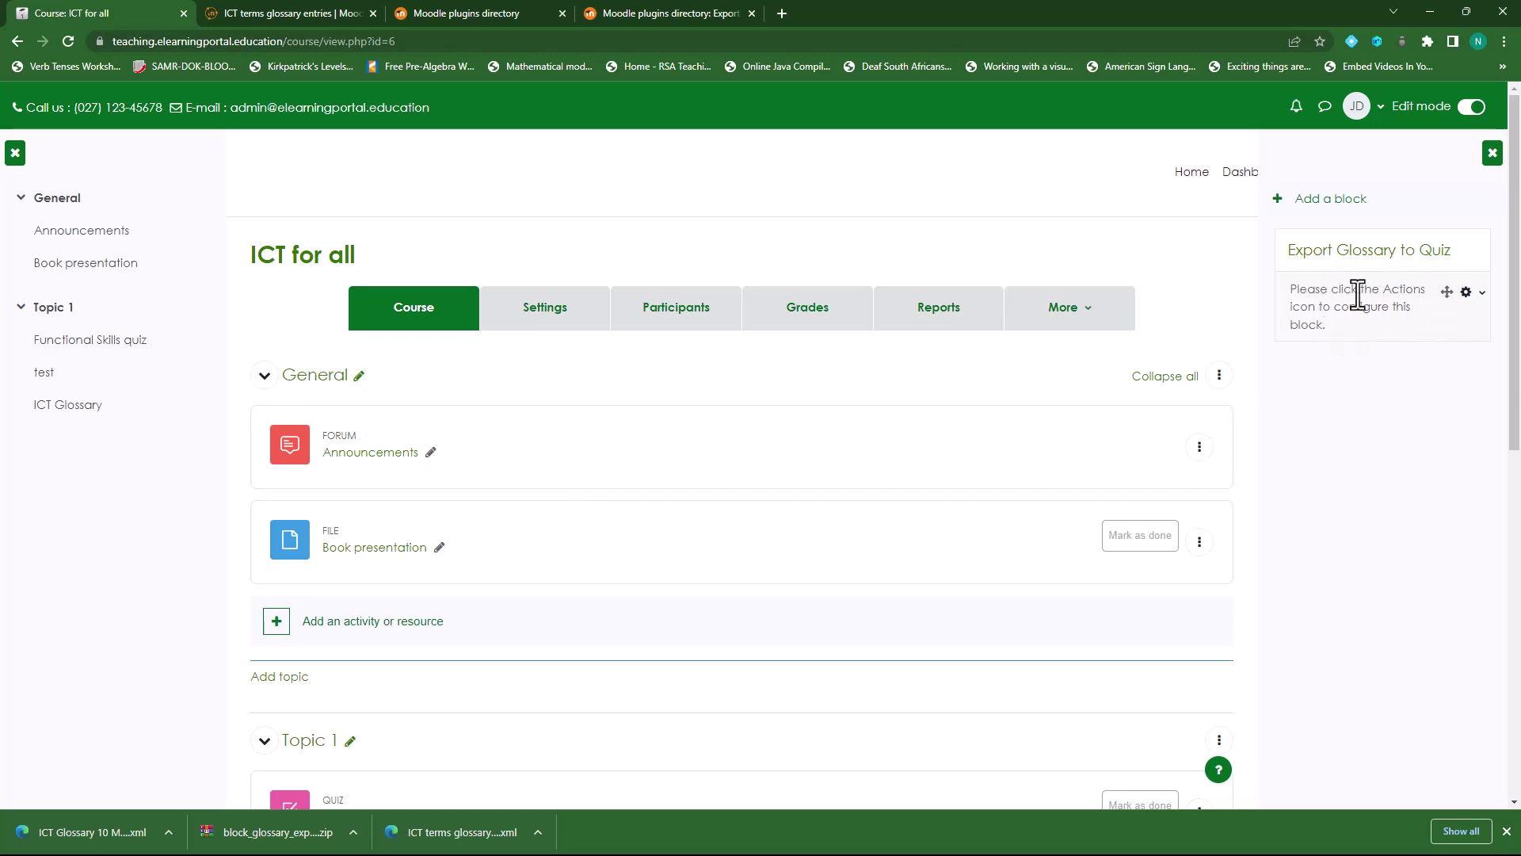
pyautogui.scroll(-6, 774, 505)
pyautogui.scroll(-1, 776, 505)
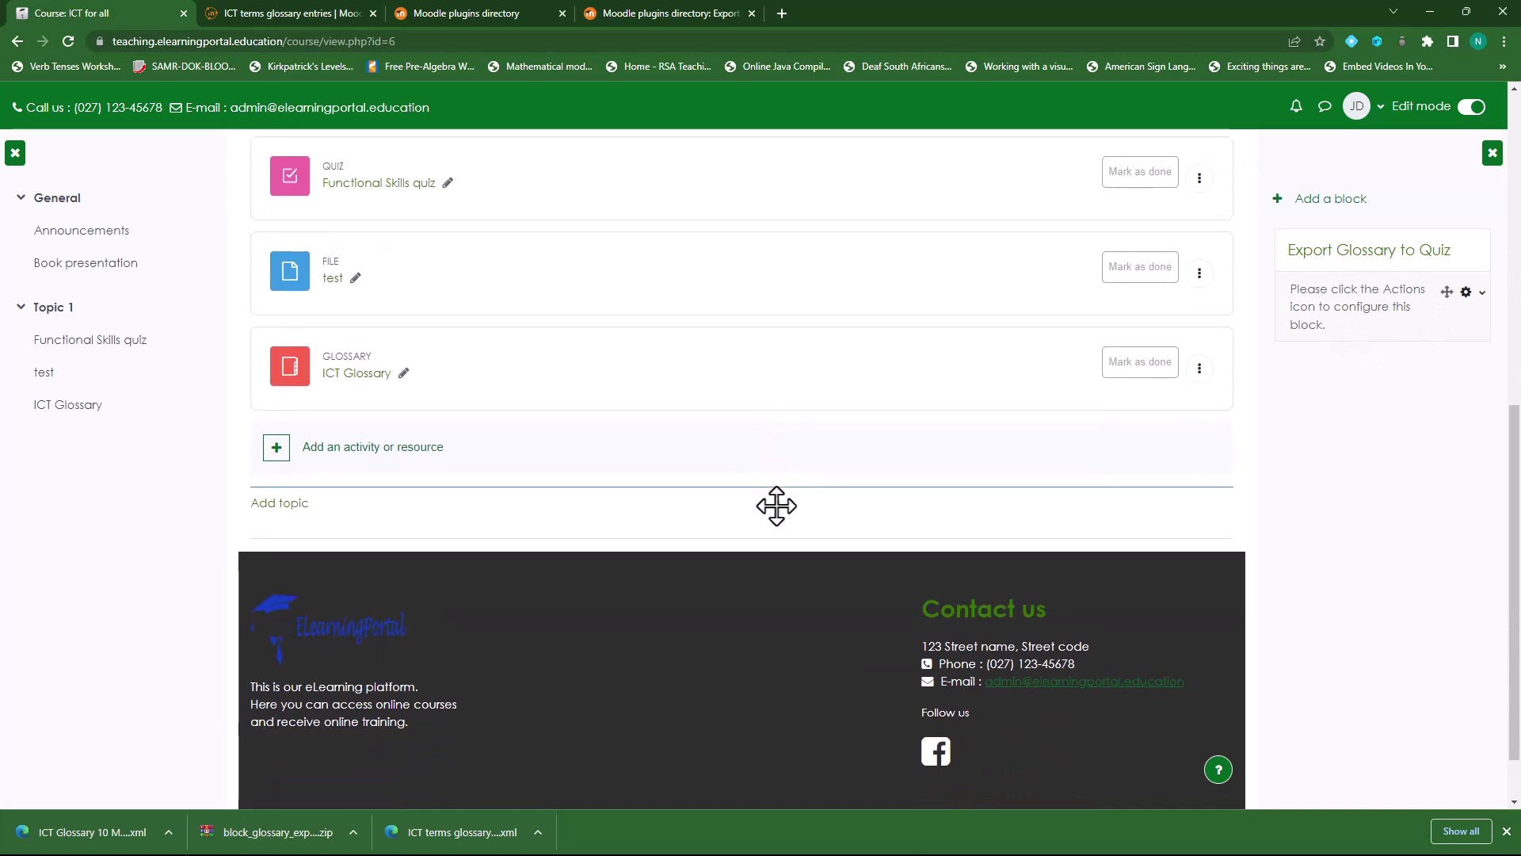
pyautogui.click(392, 449)
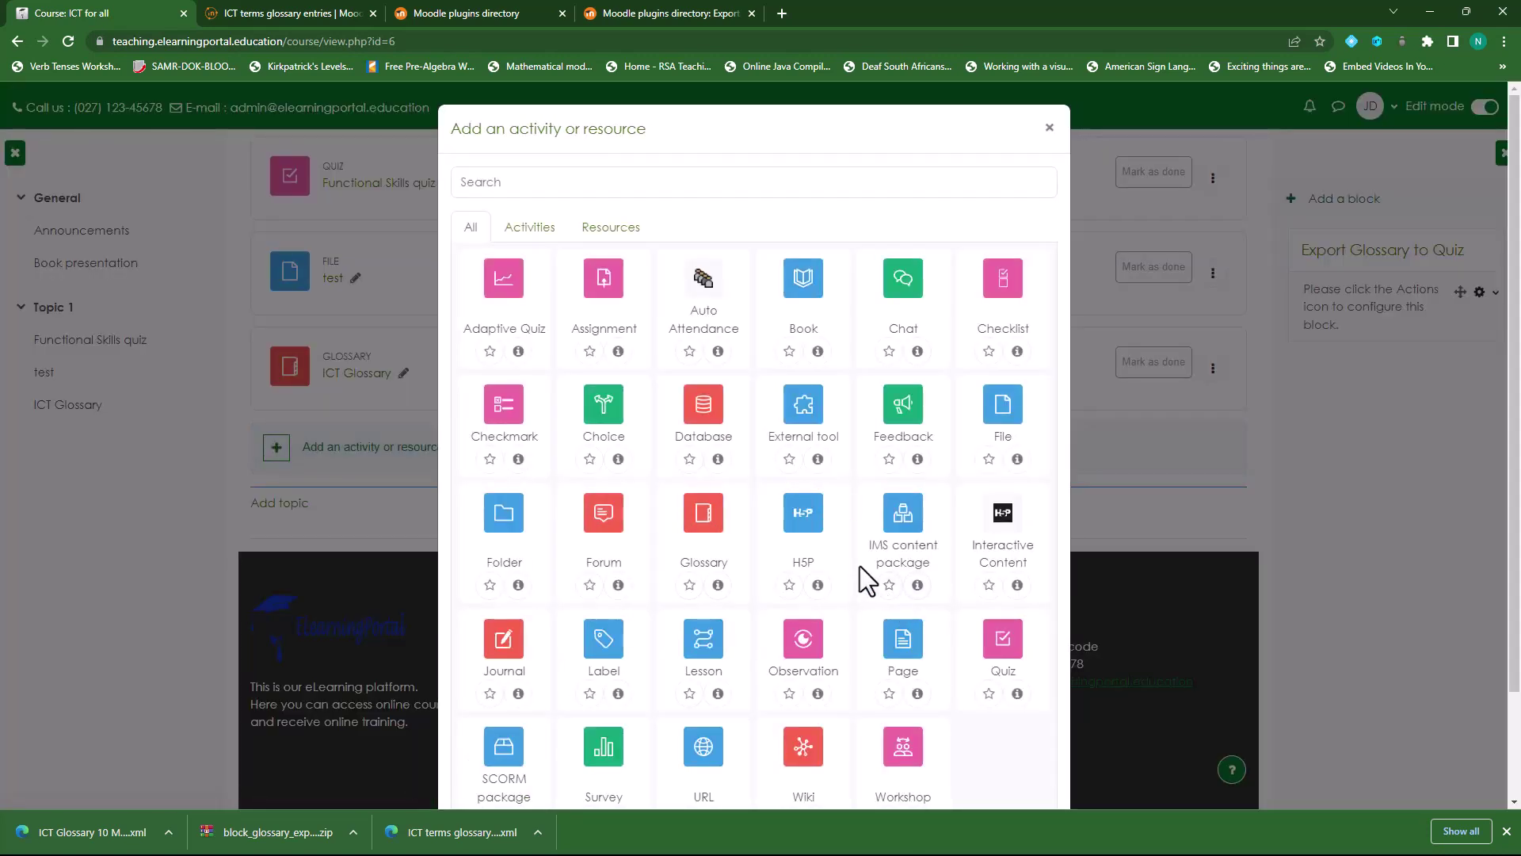
pyautogui.click(1020, 677)
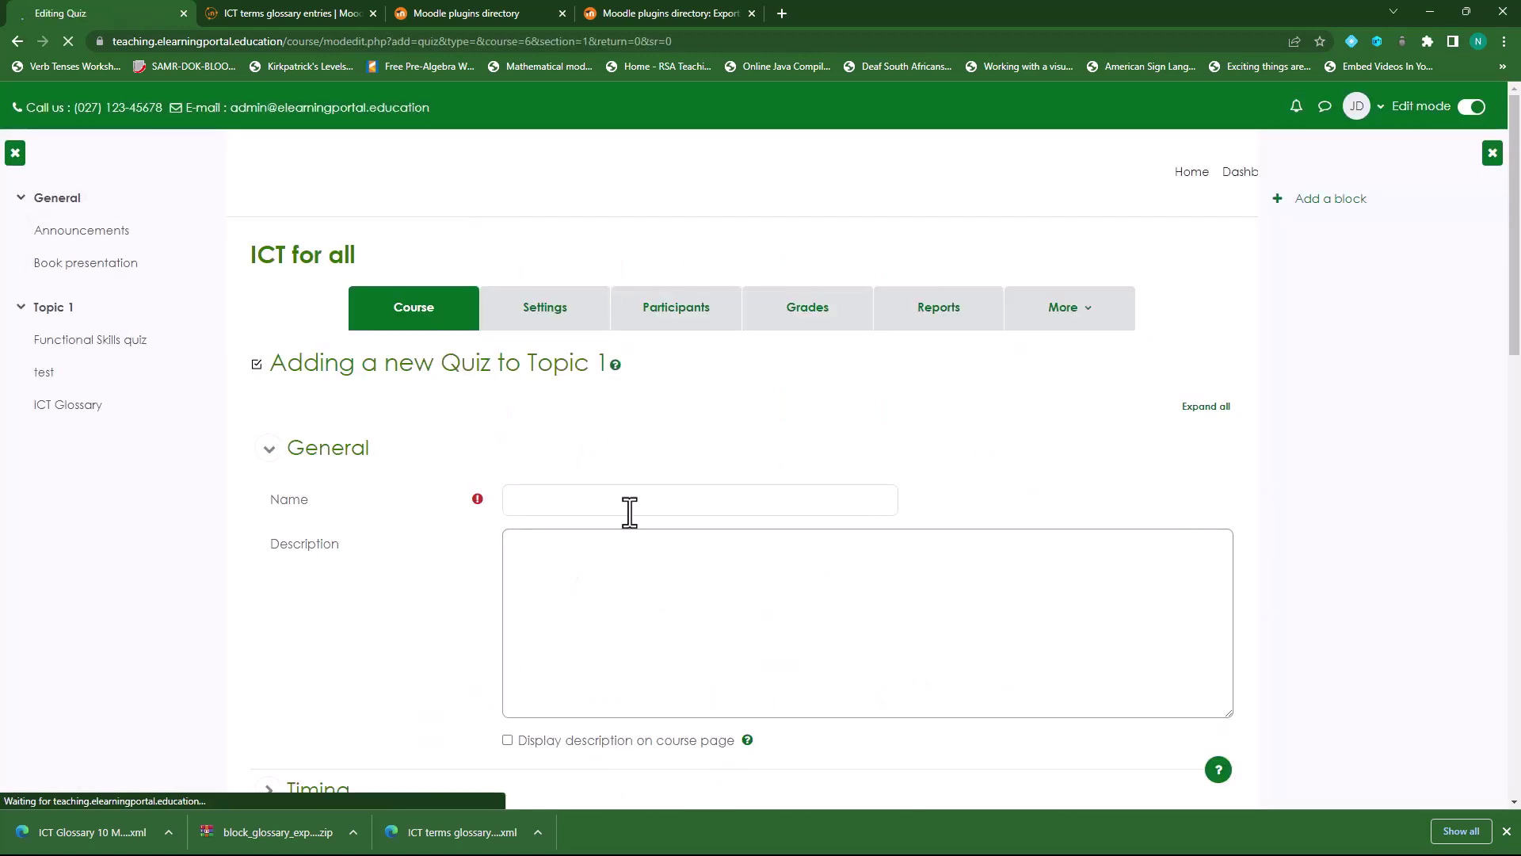
pyautogui.click(632, 499)
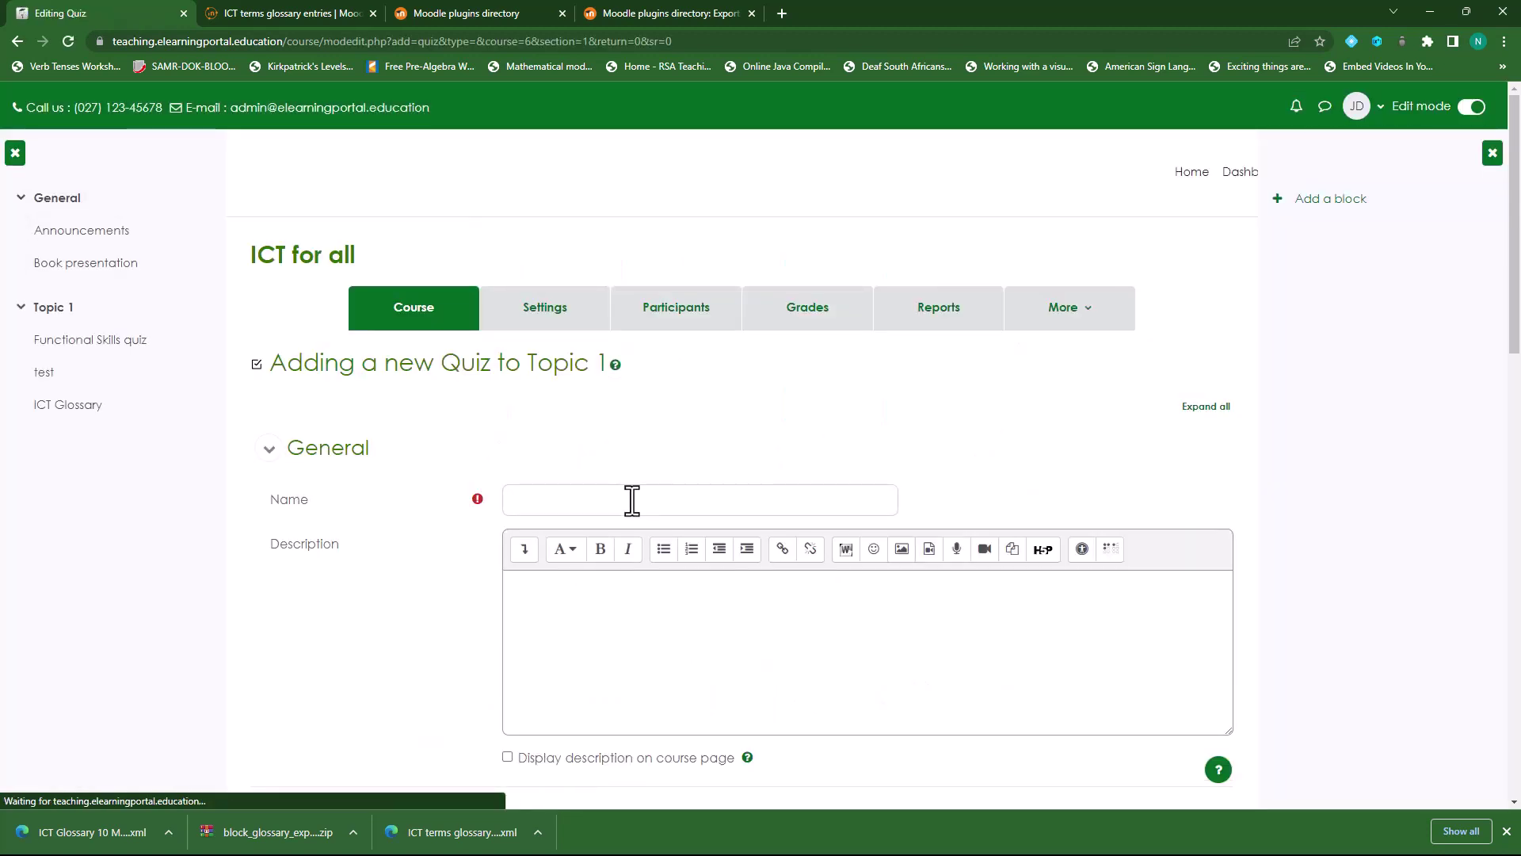
pyautogui.write('ICT')
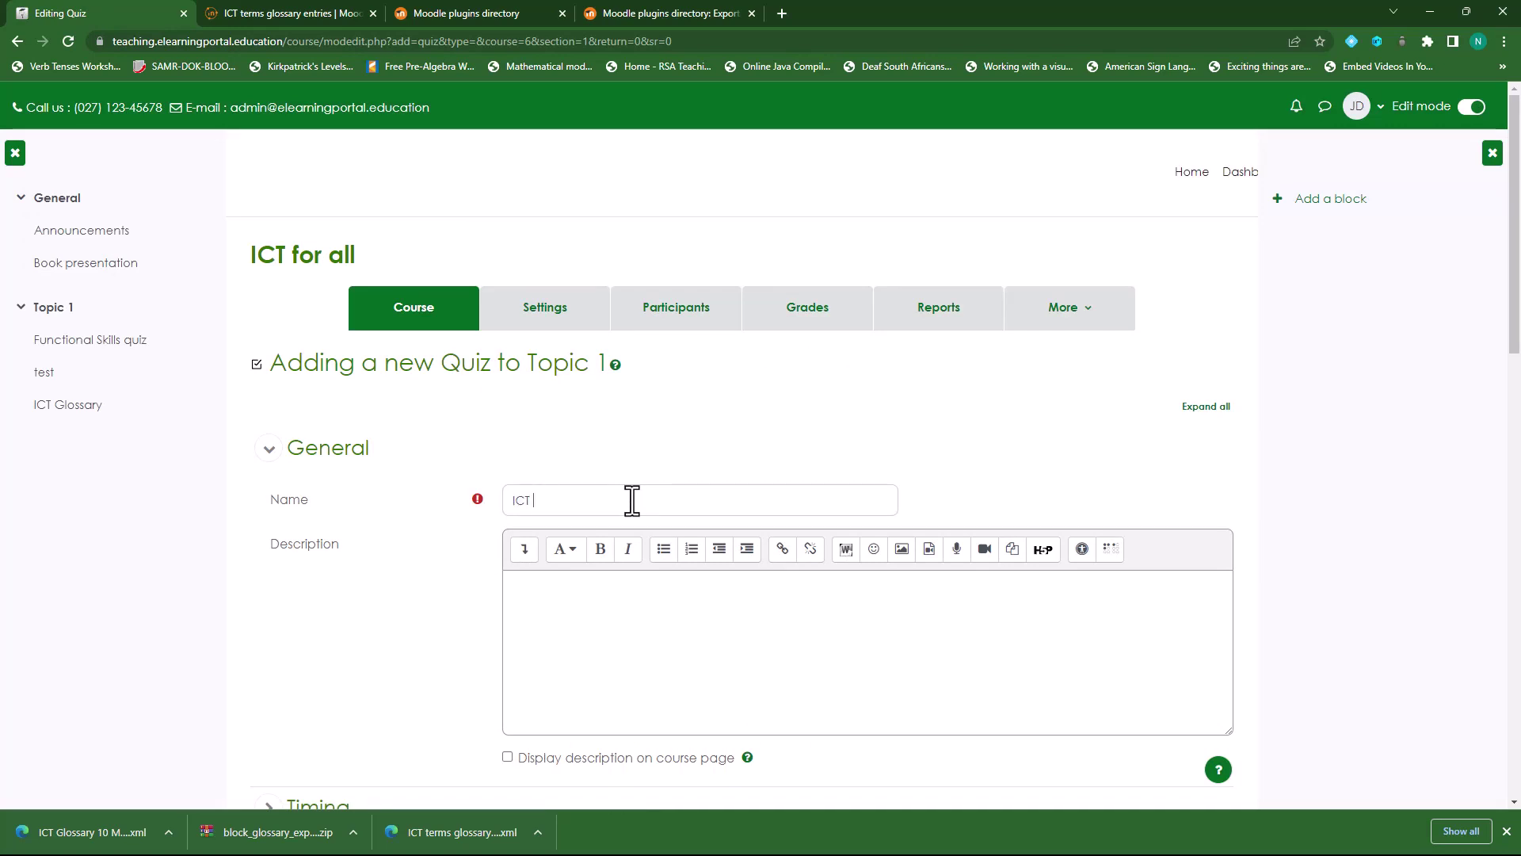
pyautogui.write(' Quiz')
# - Look over the Timing and Grade settings of the new quiz and collapse them again
pyautogui.scroll(-5, 415, 545)
pyautogui.click(269, 333)
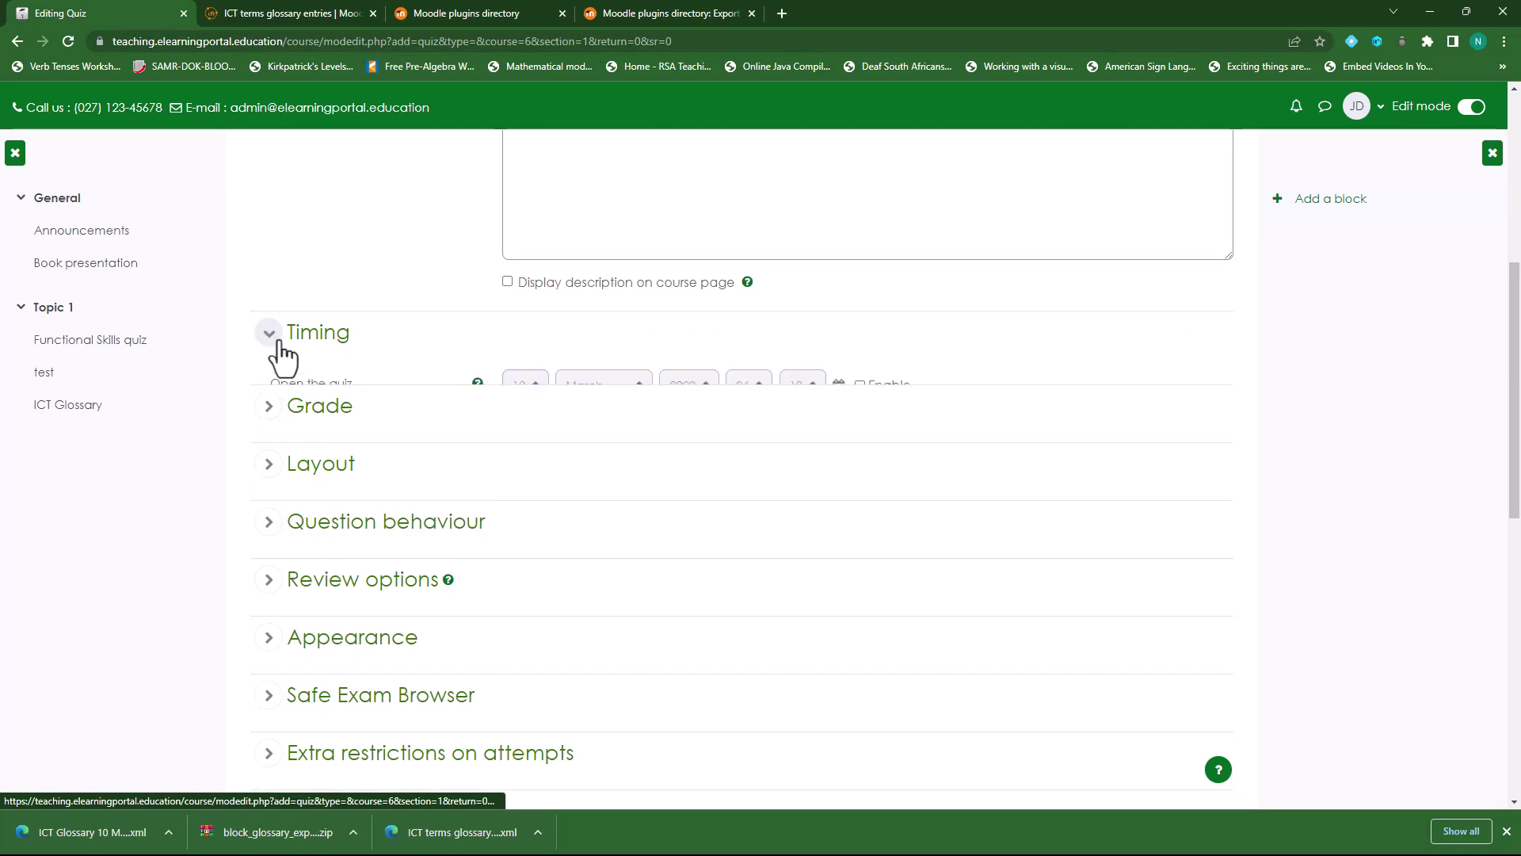
pyautogui.click(277, 348)
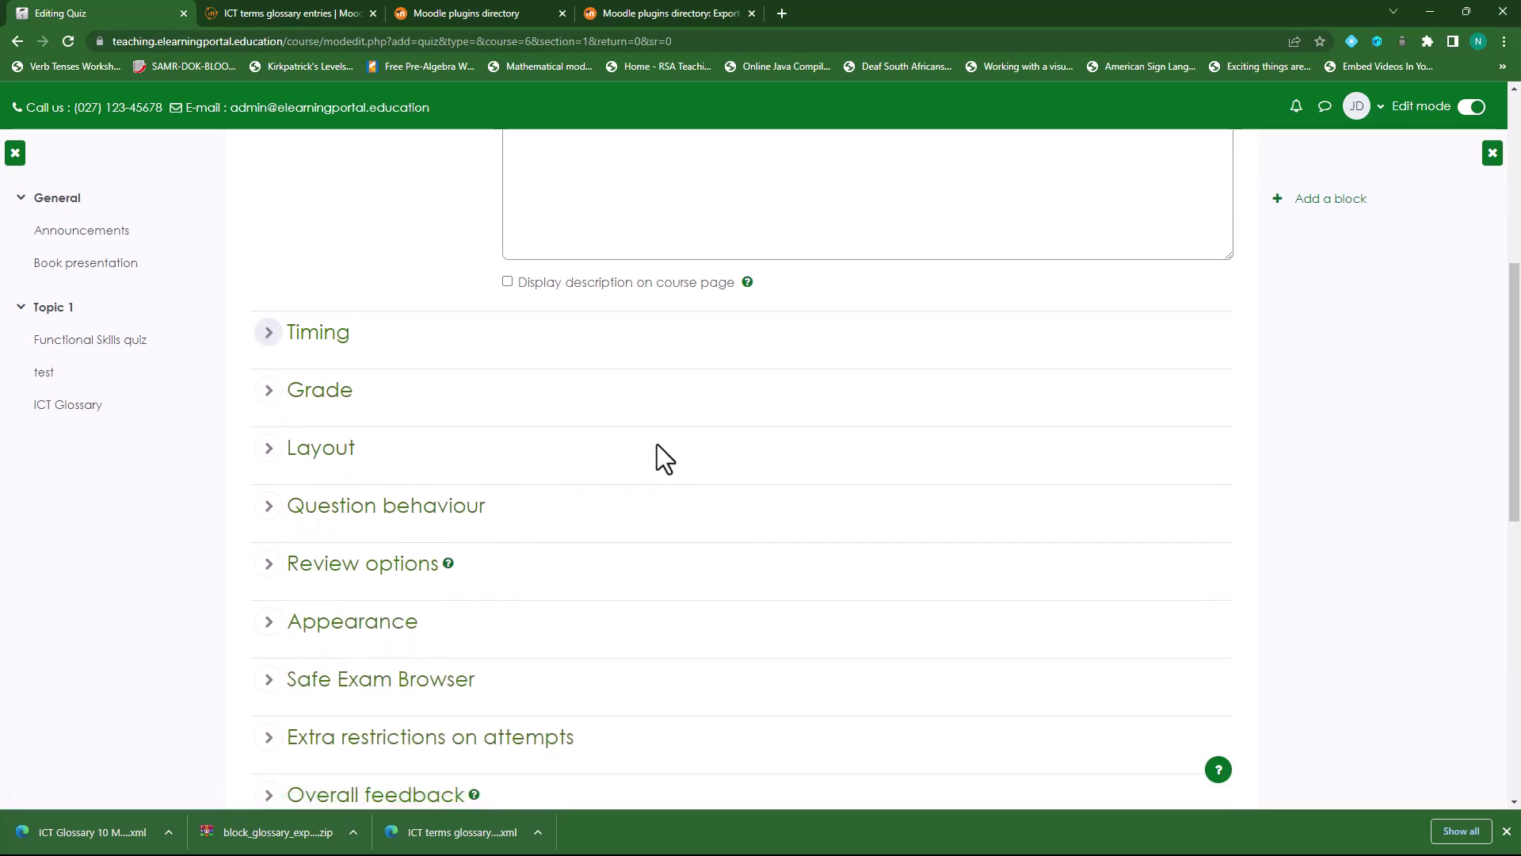
pyautogui.click(268, 391)
pyautogui.click(263, 392)
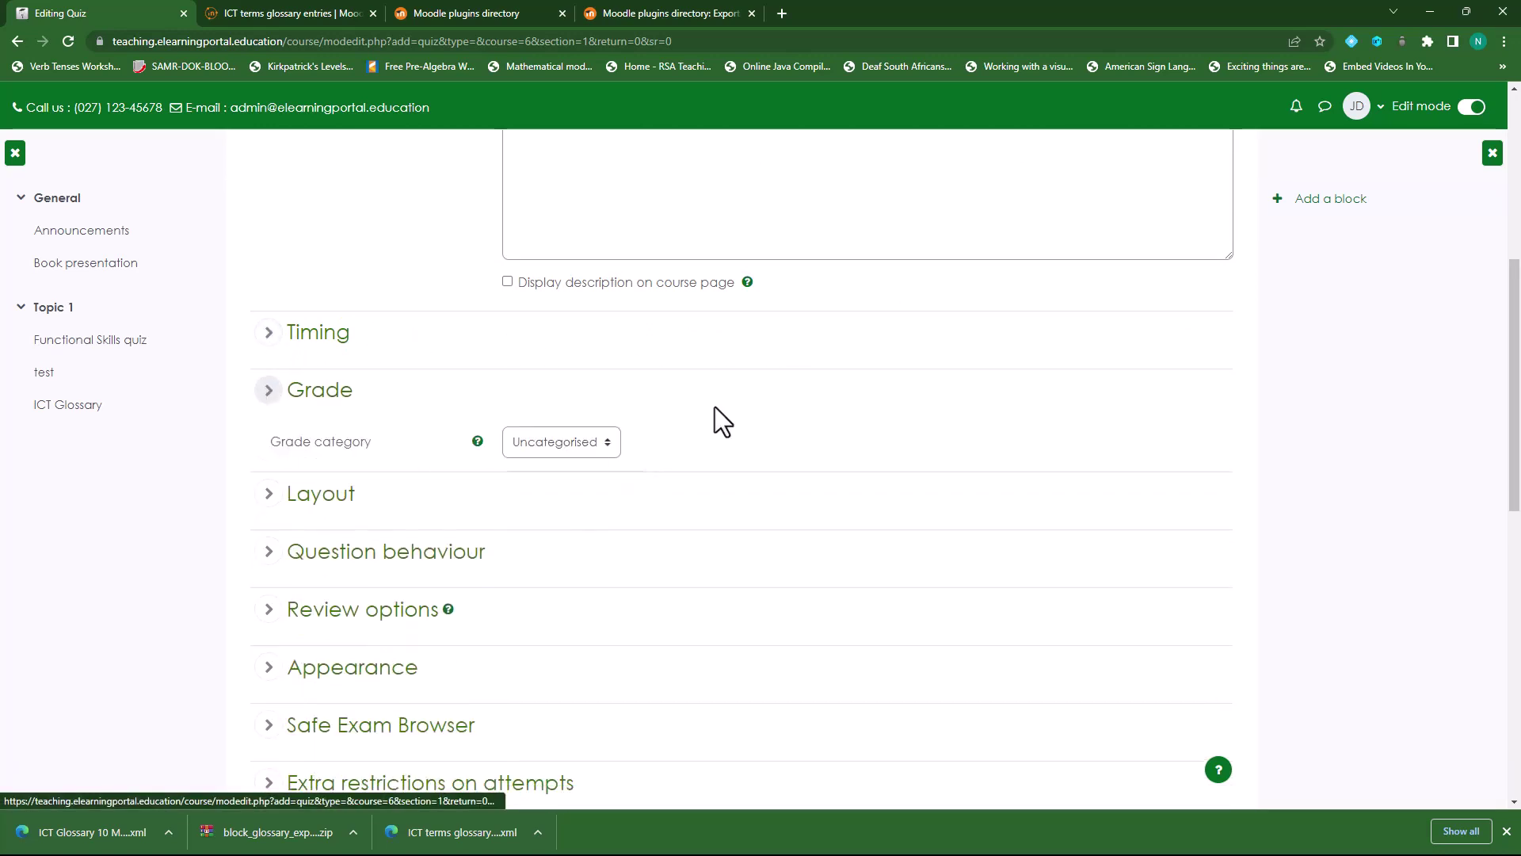
# - Set completion tracking to Show activity as complete when conditions are met and require students to receive a grade
pyautogui.scroll(-4, 620, 515)
pyautogui.scroll(-3, 395, 428)
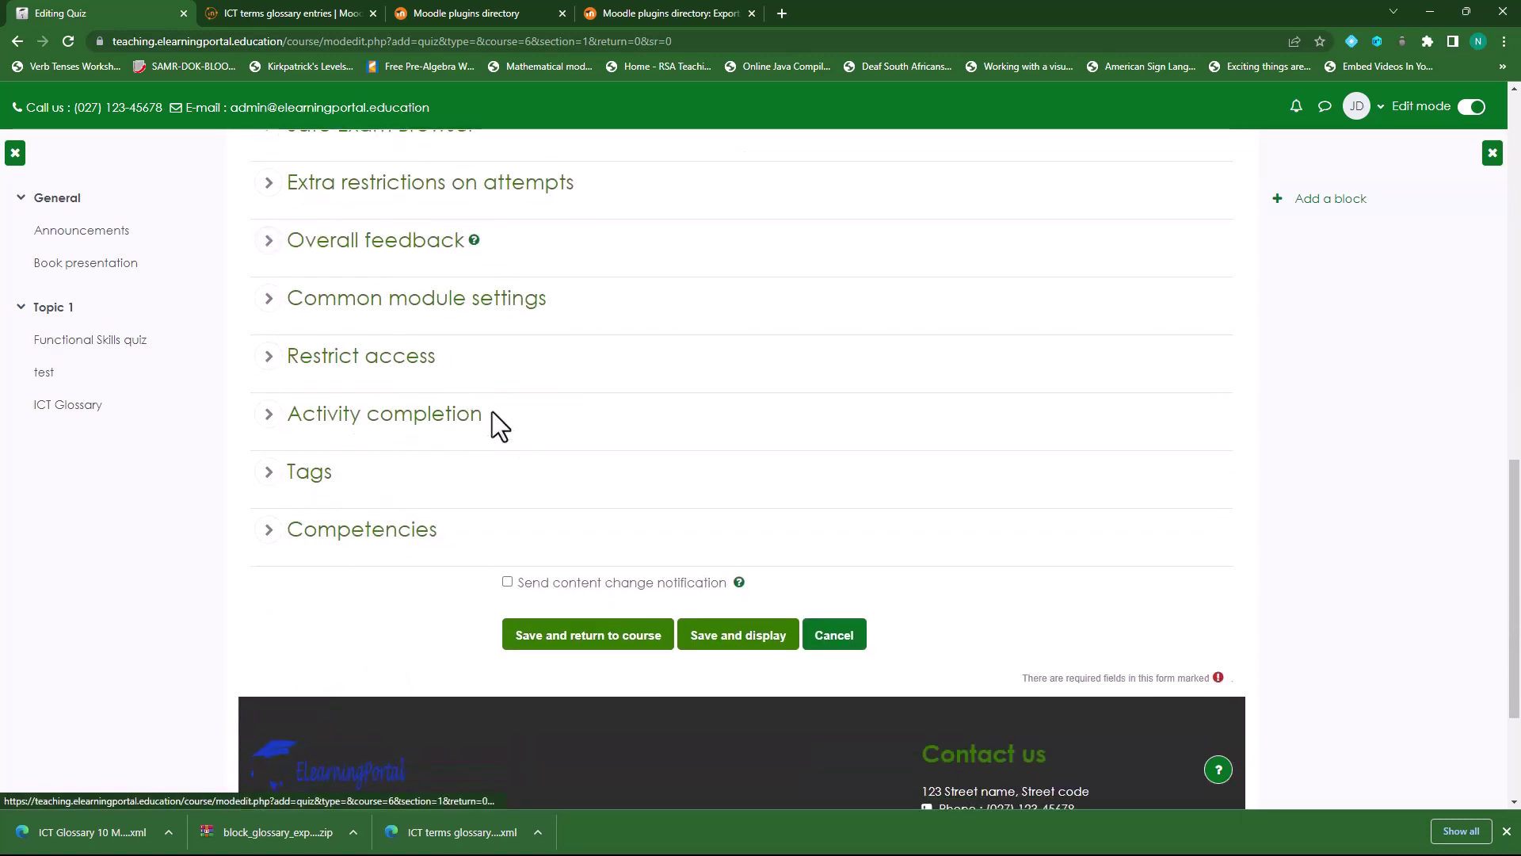
pyautogui.click(428, 438)
pyautogui.click(611, 466)
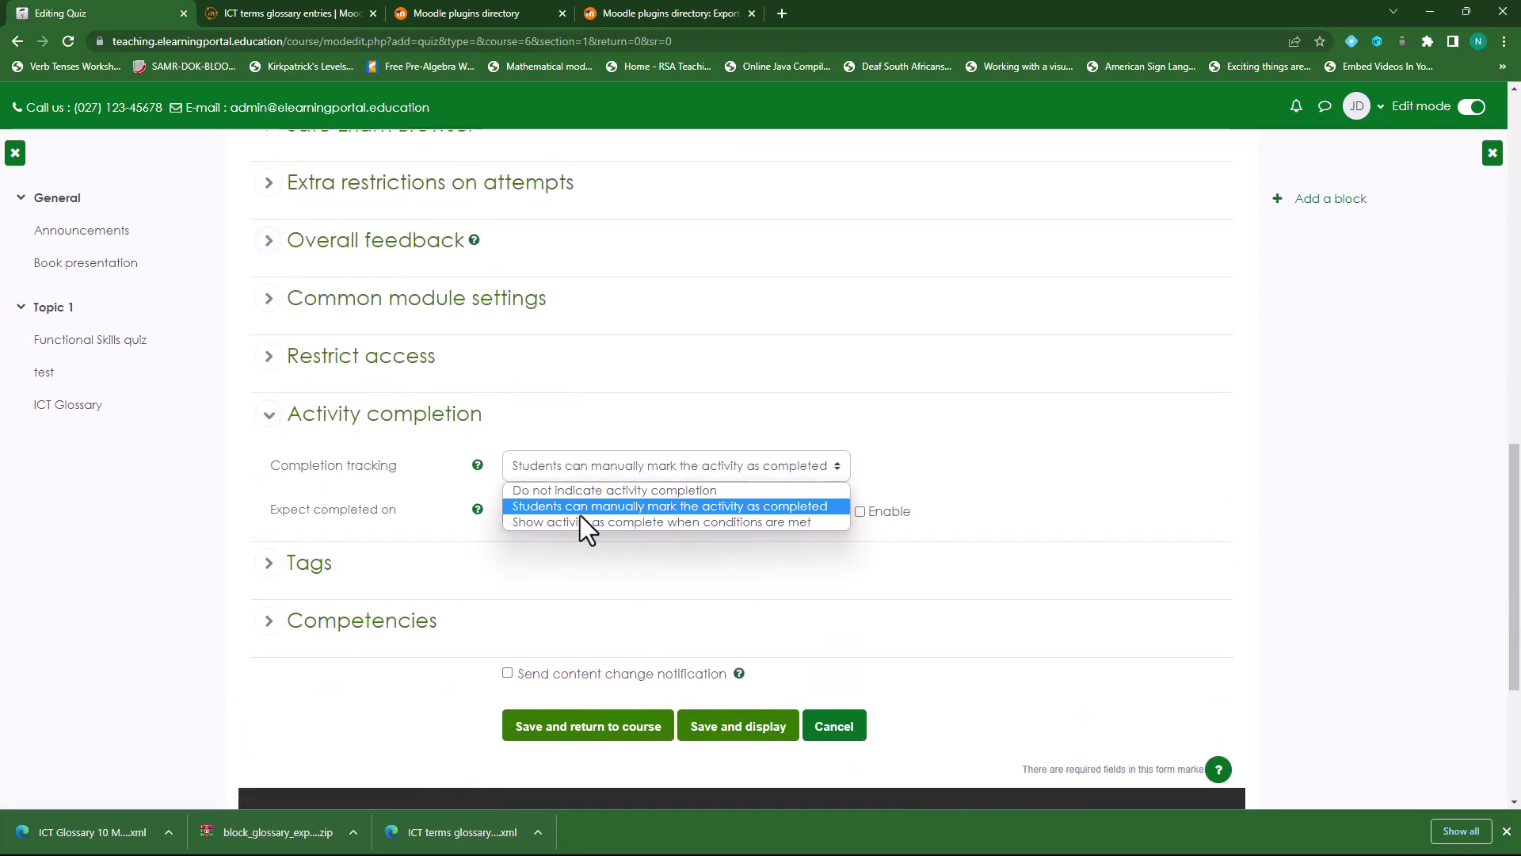
pyautogui.click(546, 520)
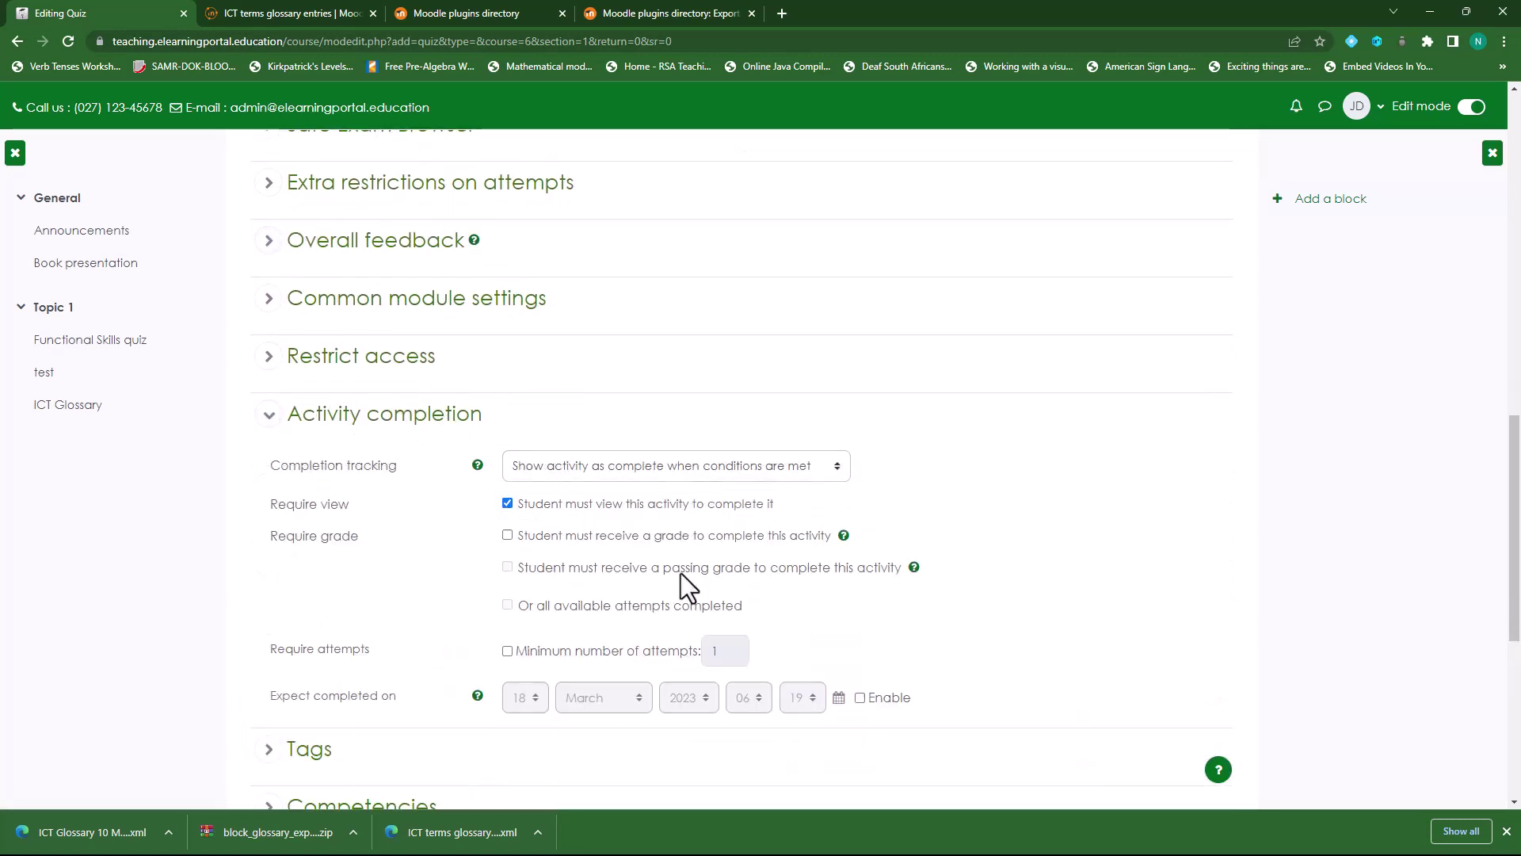
pyautogui.click(507, 536)
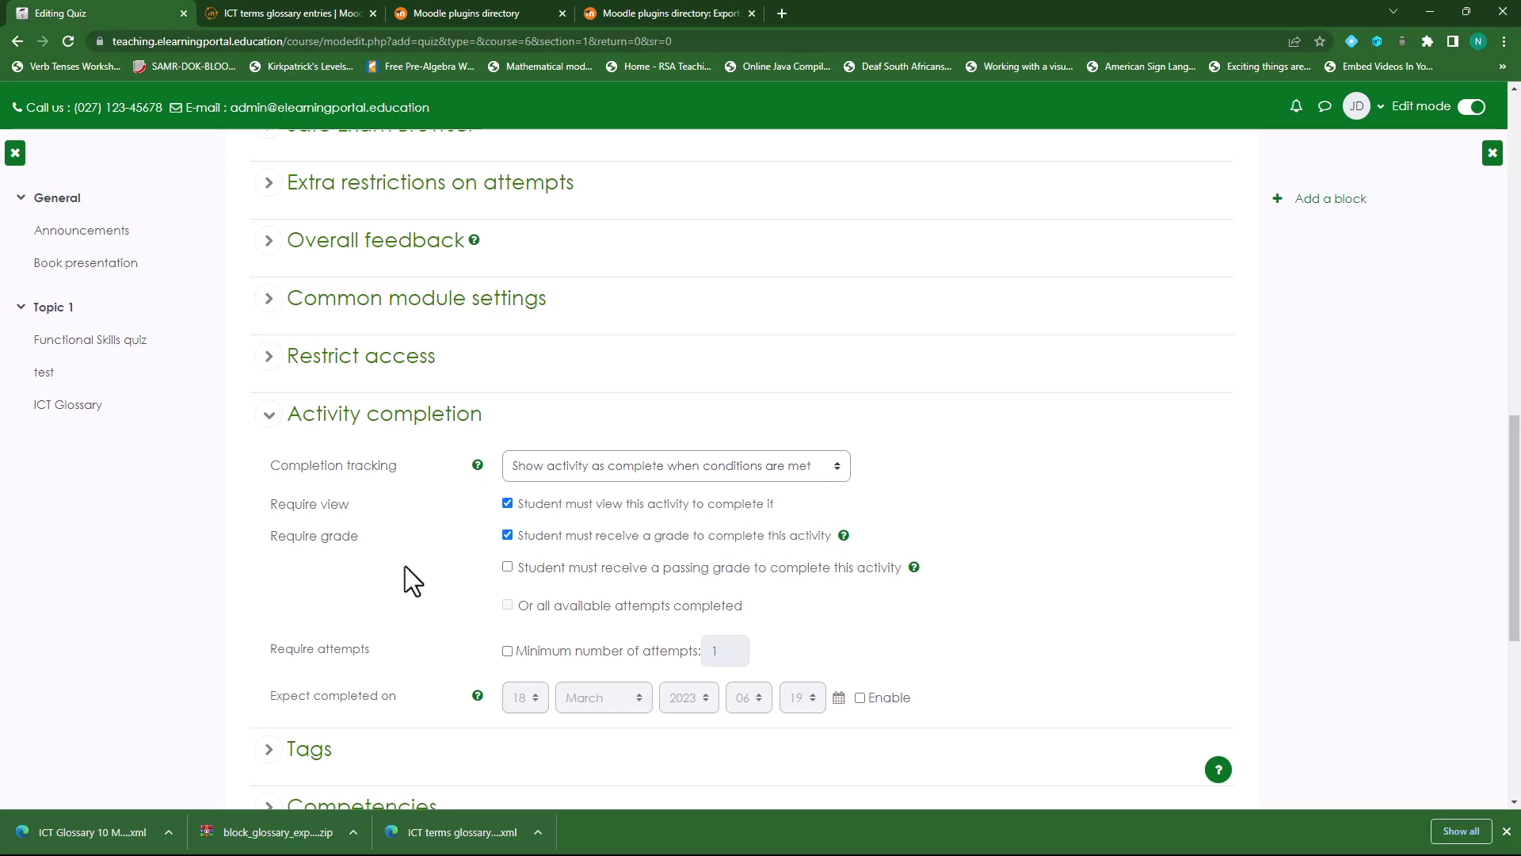
# - Save and display the new quiz, and open its question editing page
pyautogui.scroll(-5, 407, 540)
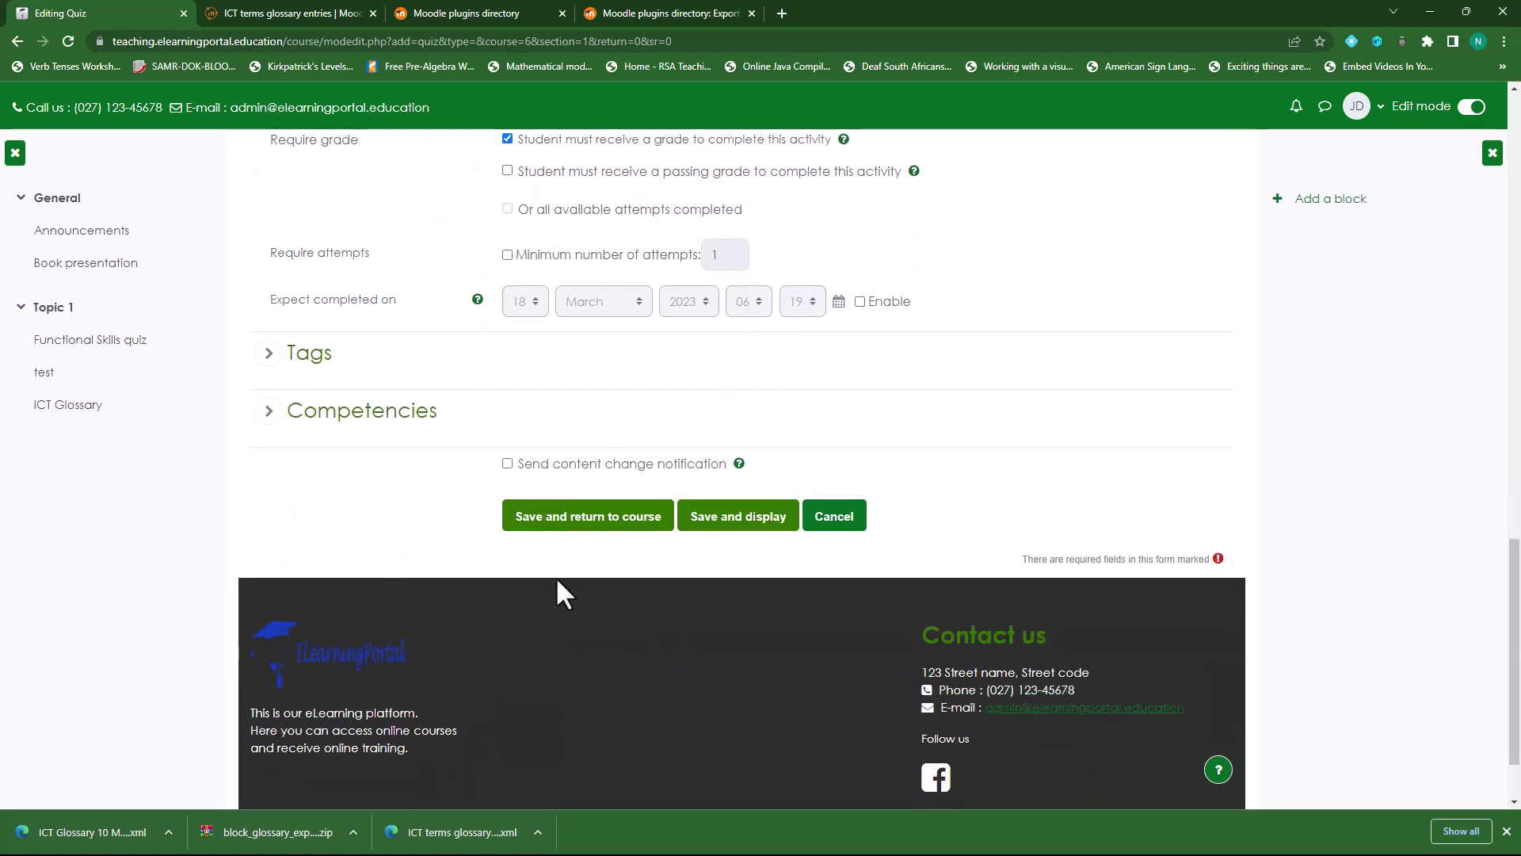
pyautogui.click(748, 522)
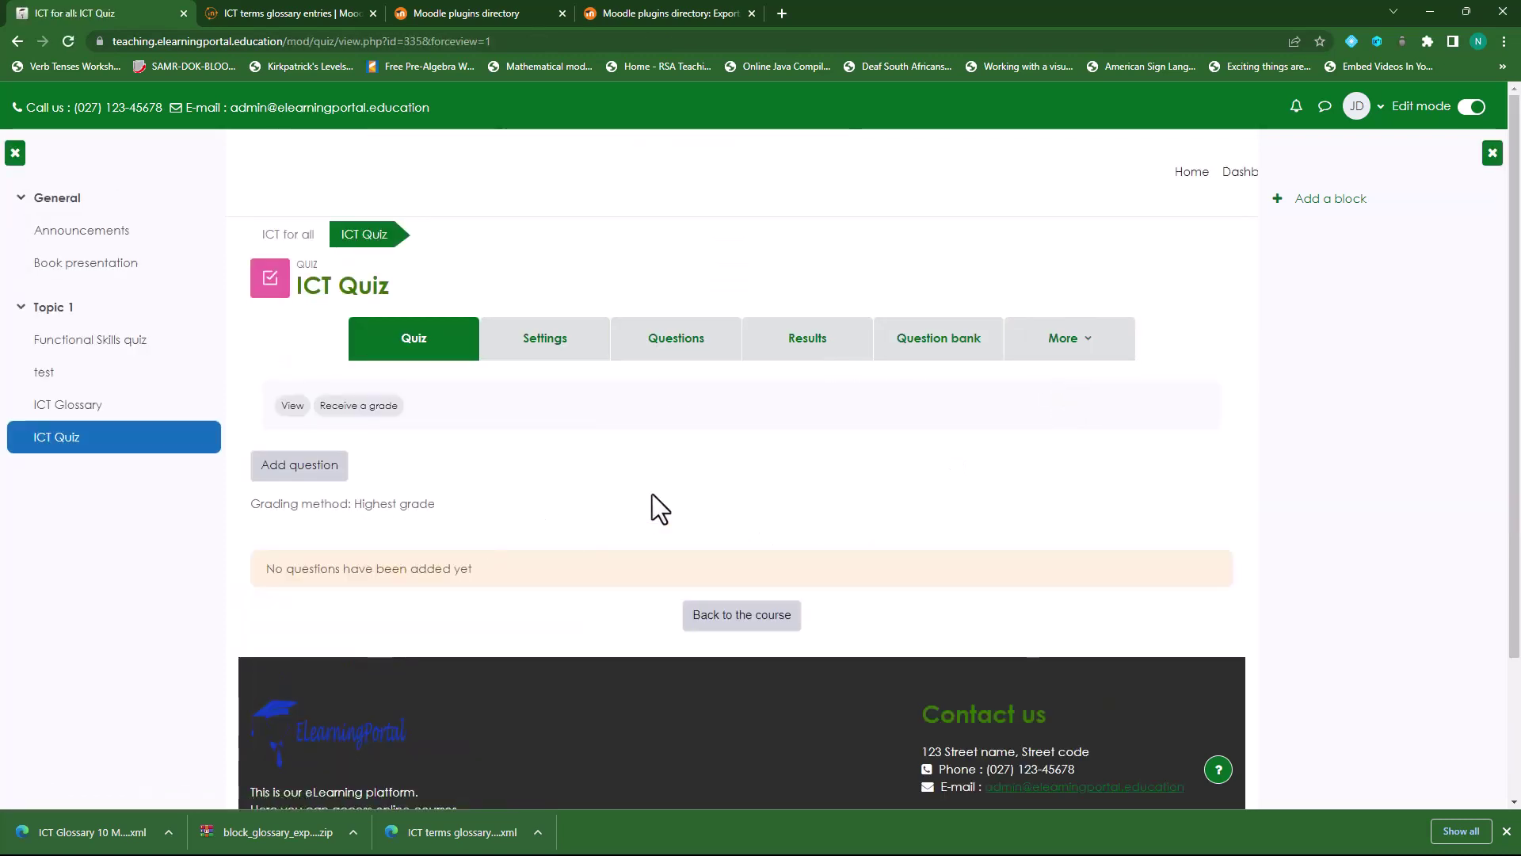
pyautogui.click(308, 469)
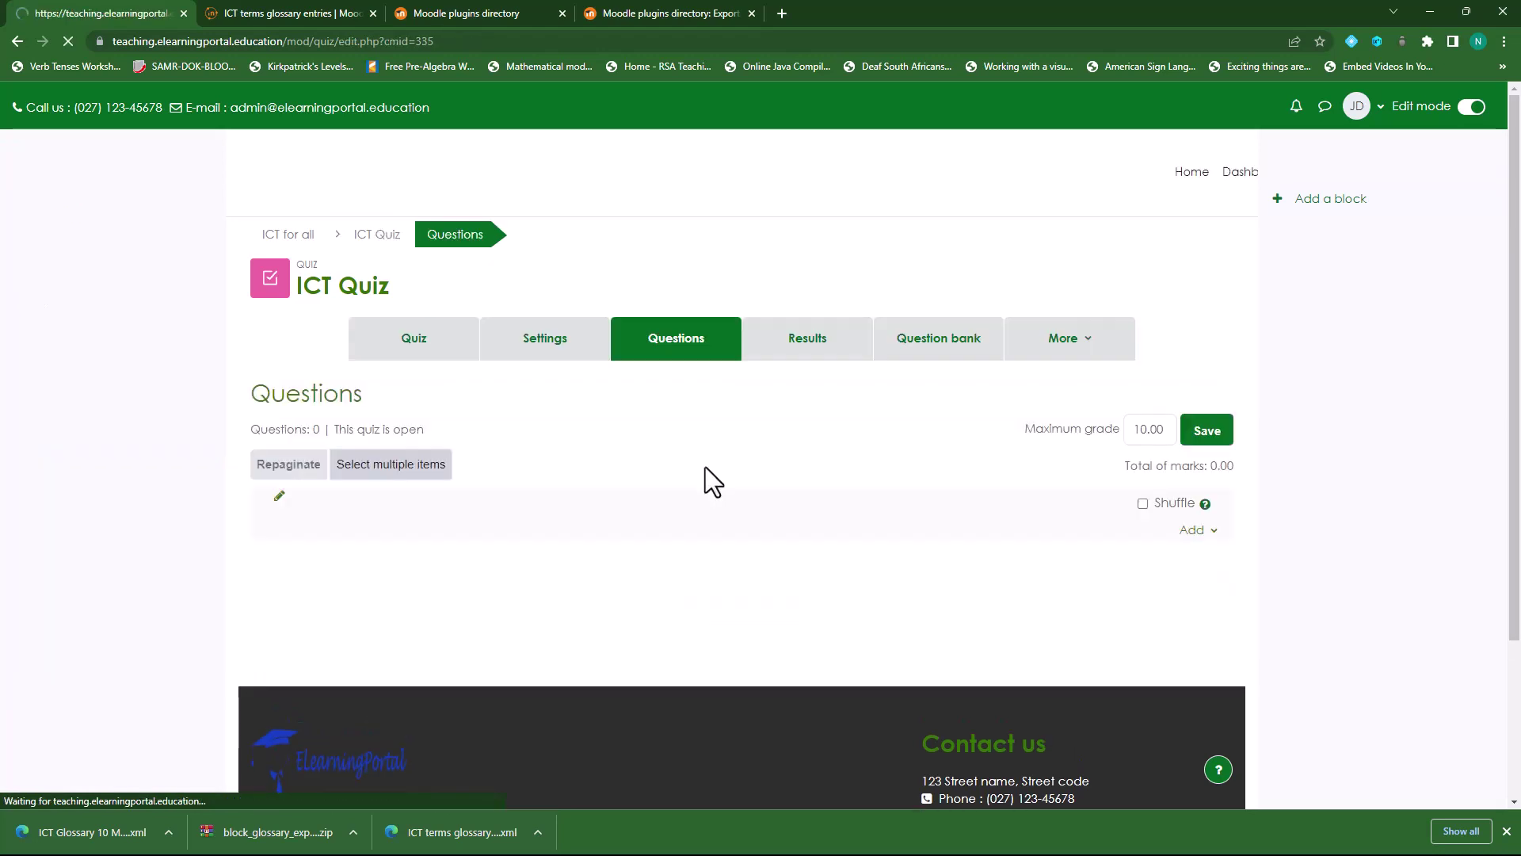
# - Add all questions from the ICT Glossary 10 MCQ category under ICT For all in the question bank to the quiz
pyautogui.click(1196, 530)
pyautogui.click(1131, 579)
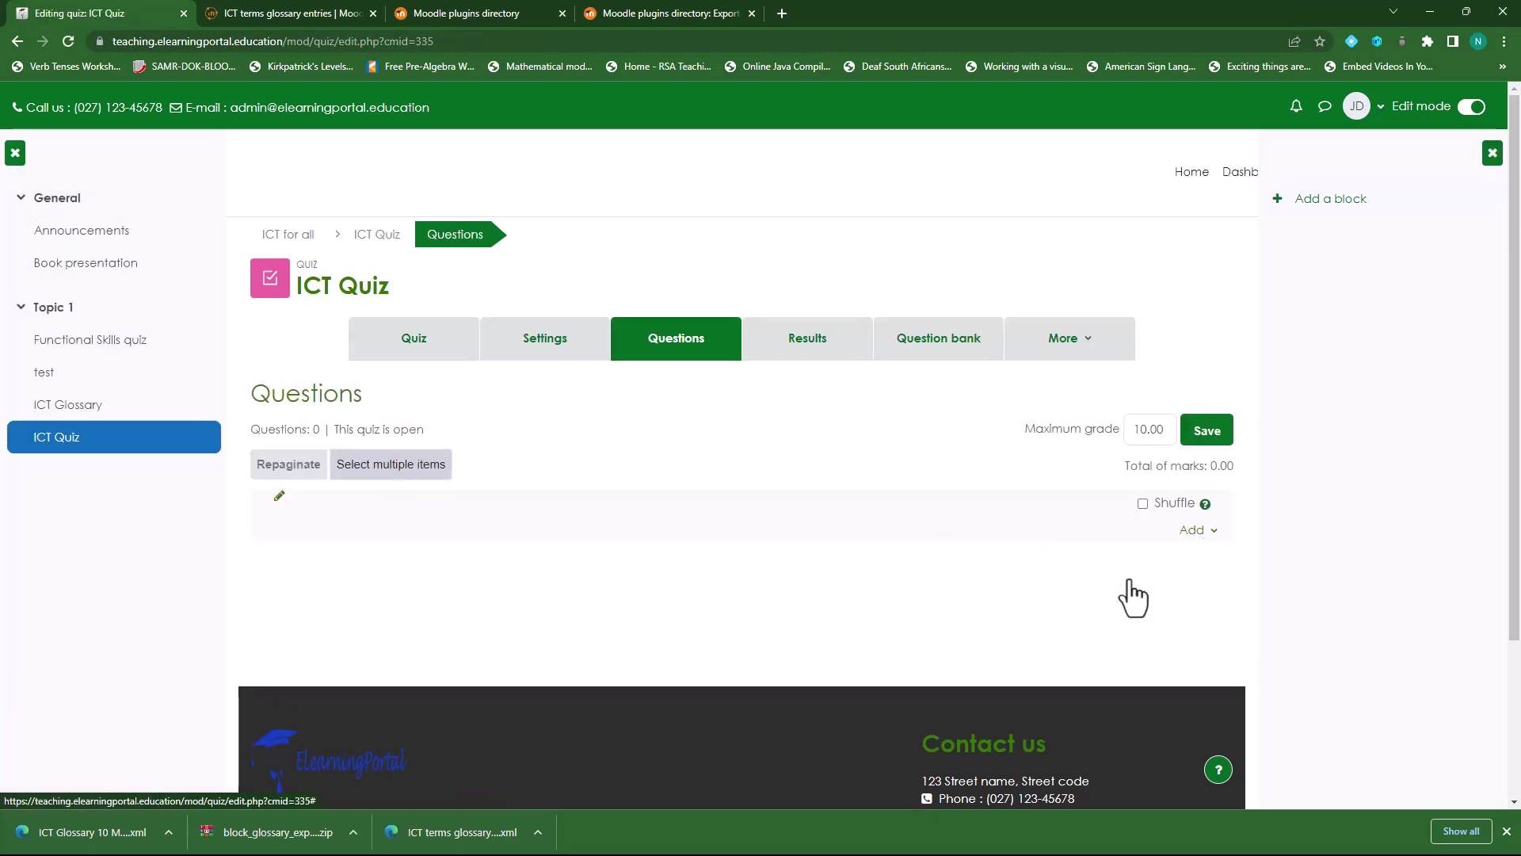
pyautogui.click(805, 182)
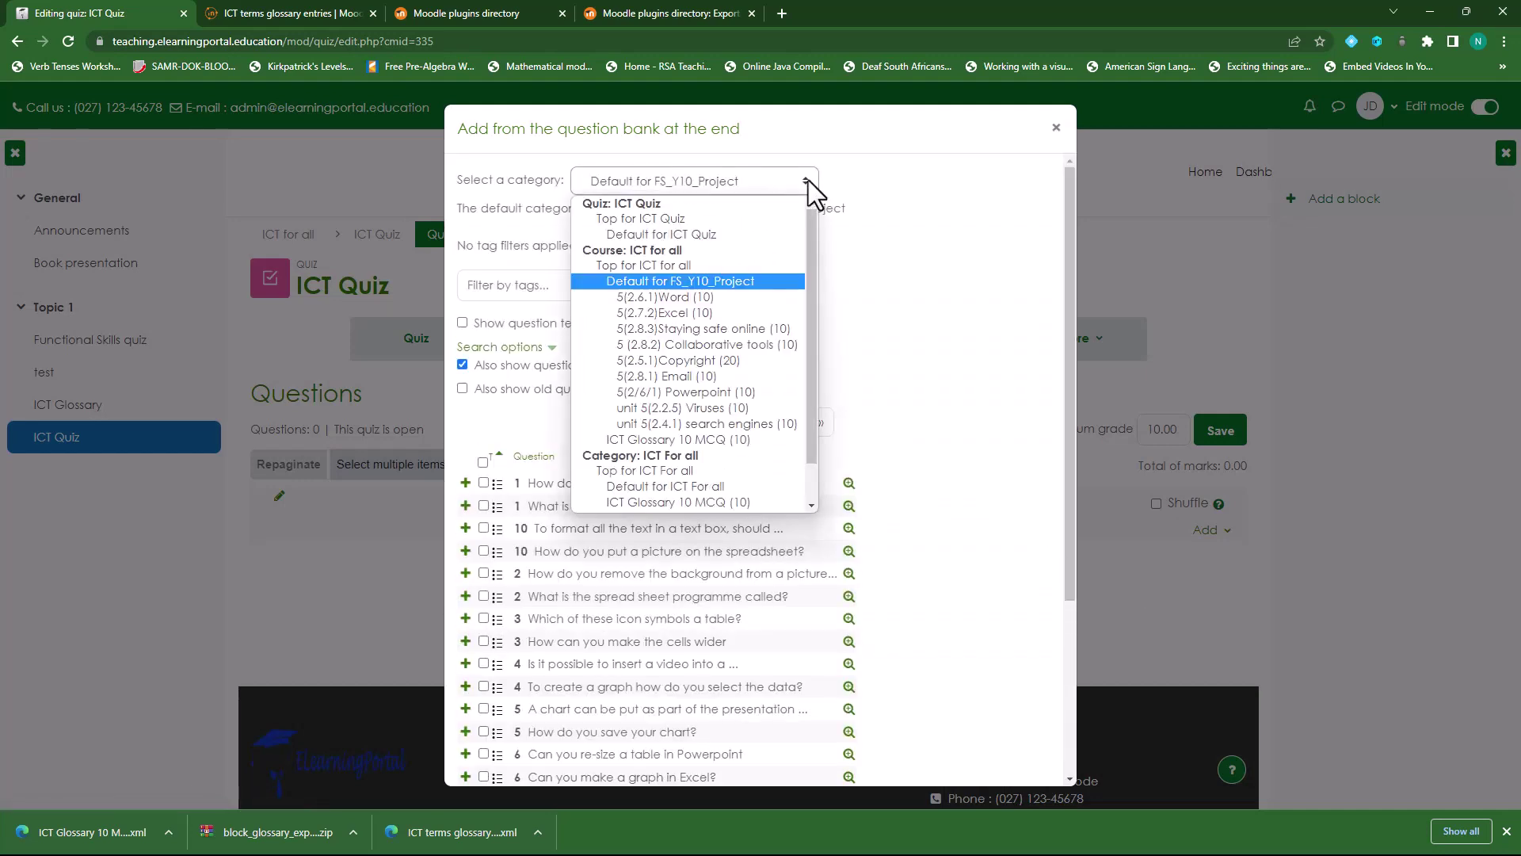
pyautogui.scroll(-3, 811, 397)
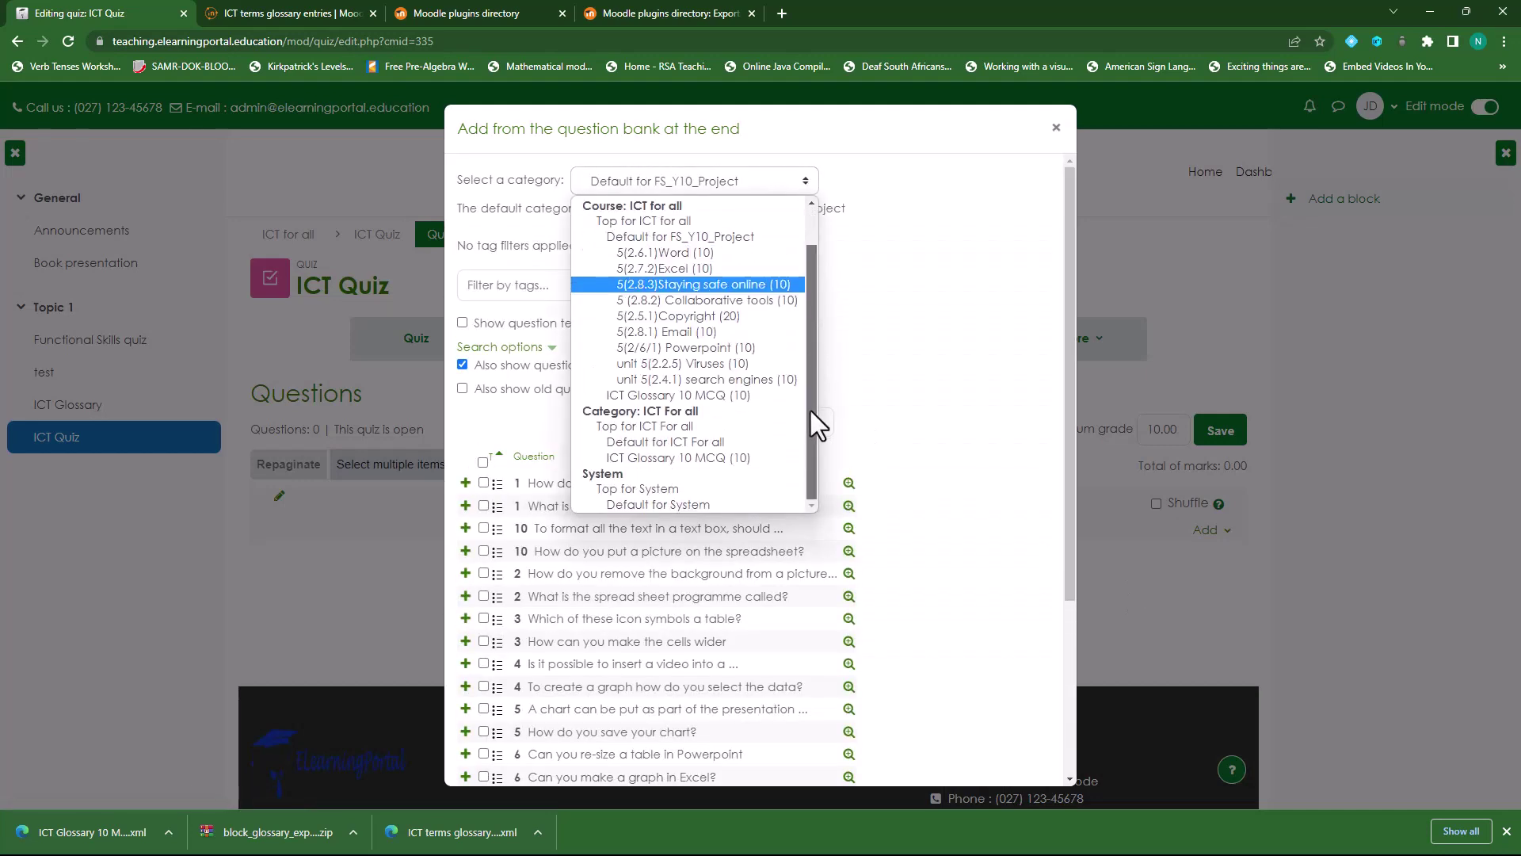
pyautogui.click(720, 458)
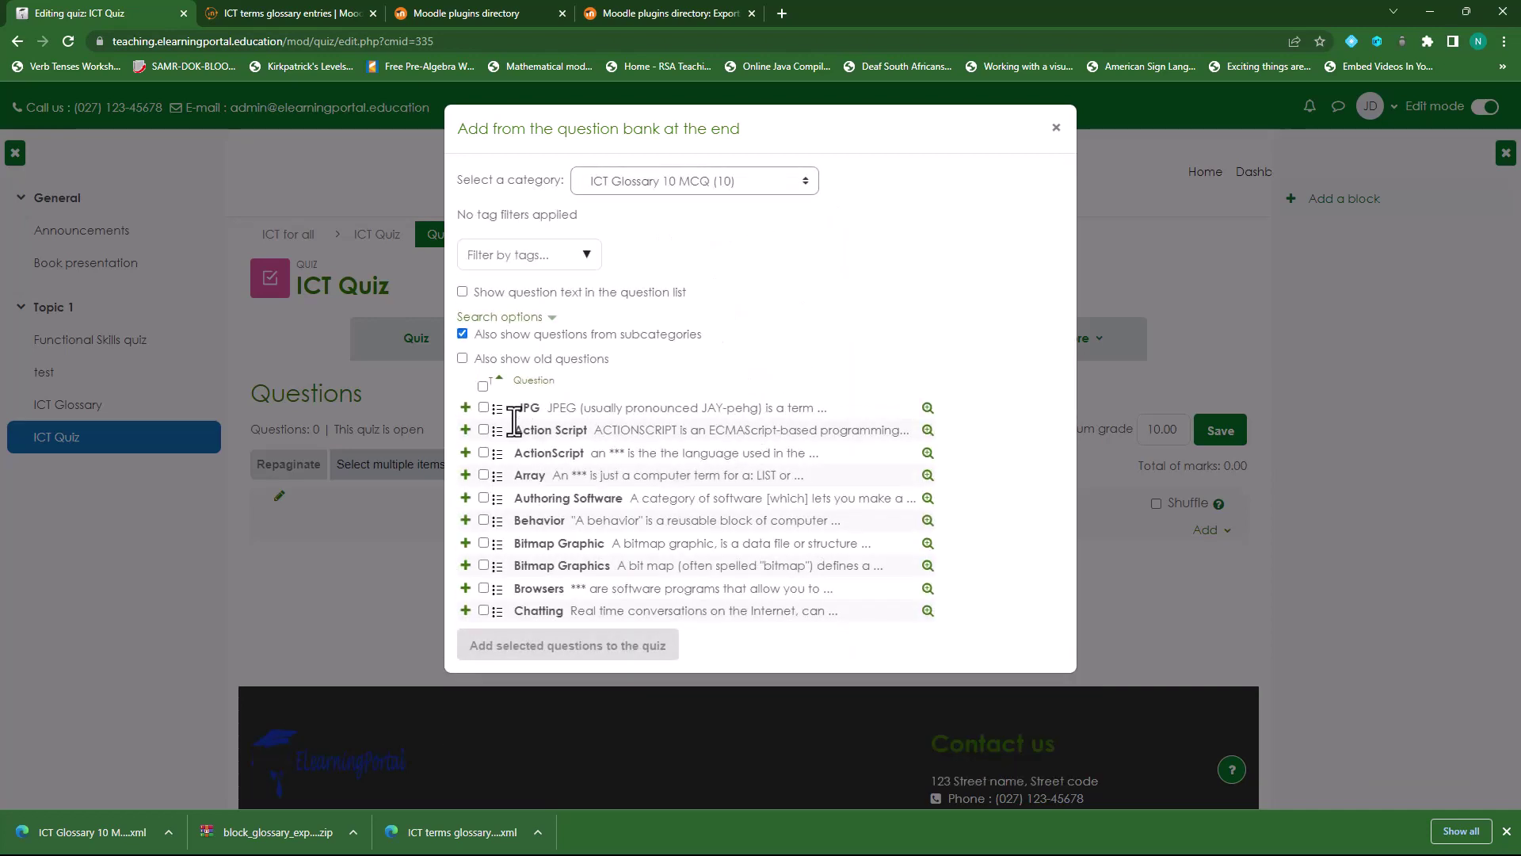
pyautogui.click(483, 386)
pyautogui.click(577, 663)
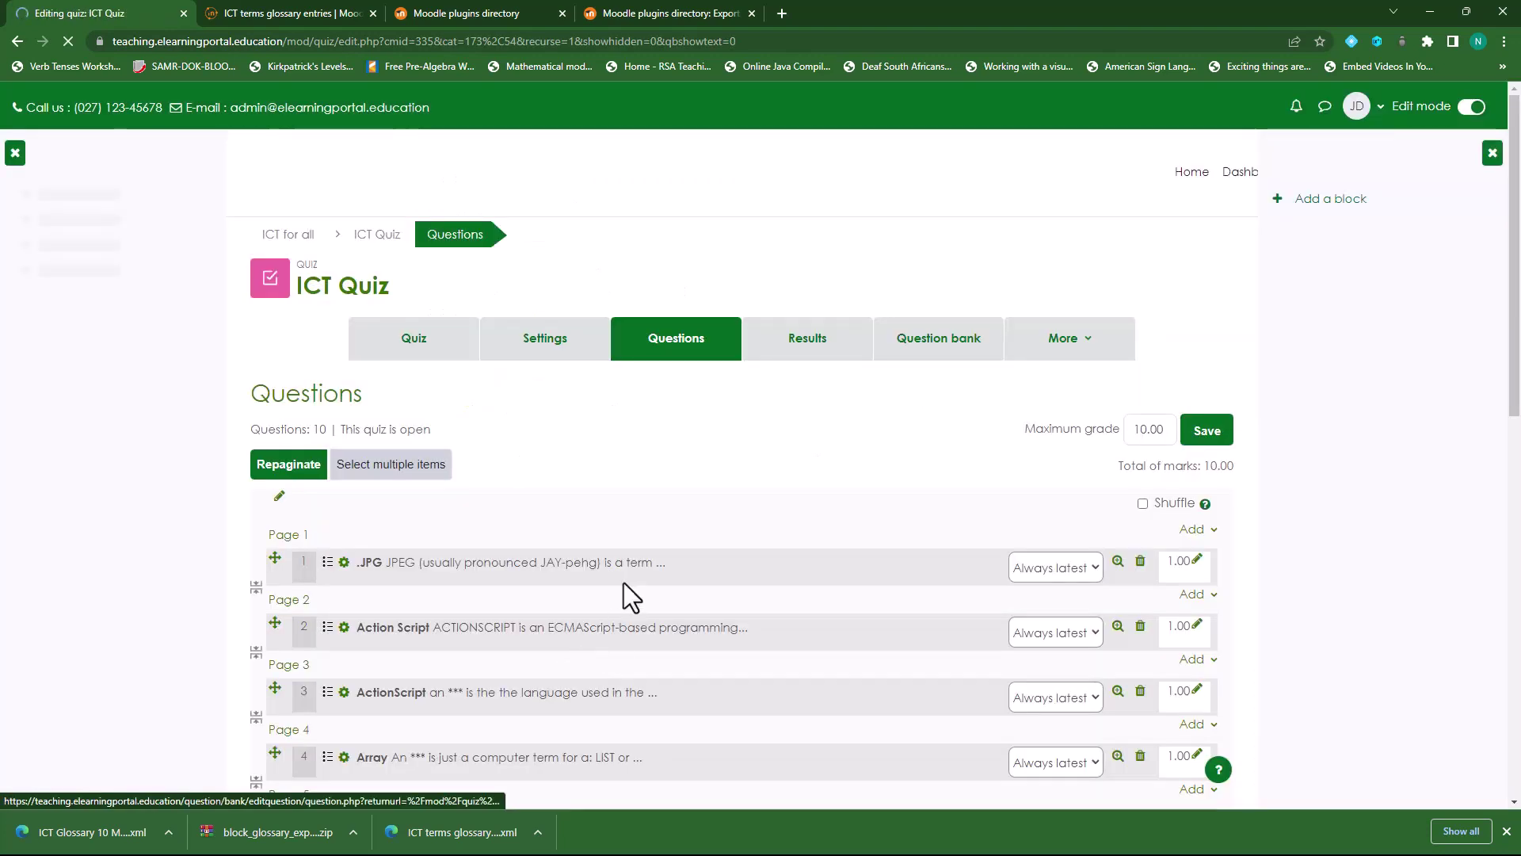
# - Look over the added questions and save the quiz with a maximum grade of 10.00
pyautogui.scroll(-3, 648, 697)
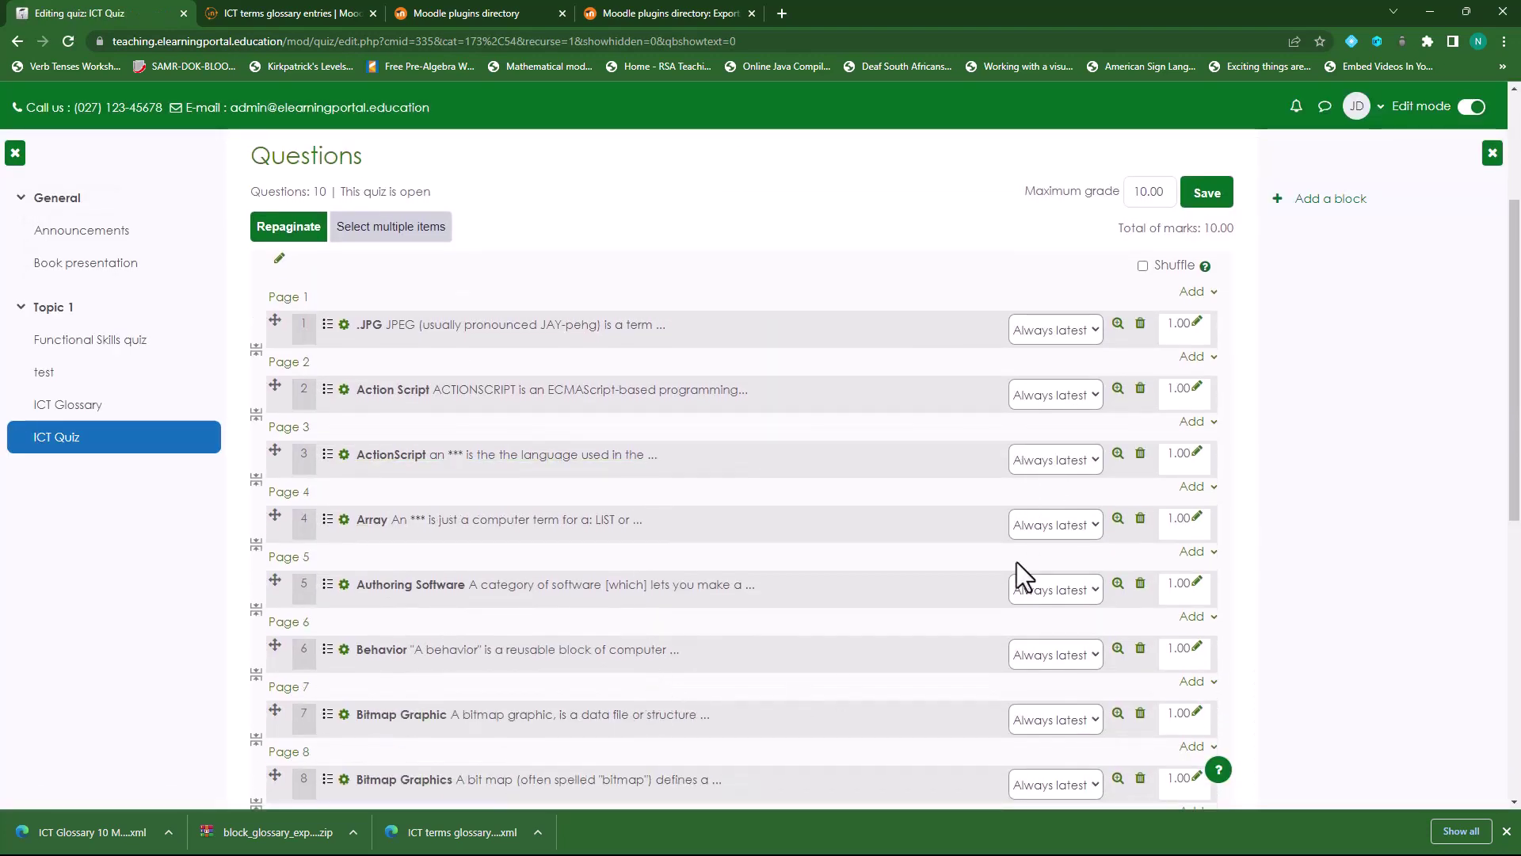
pyautogui.scroll(-3, 876, 615)
pyautogui.scroll(6, 873, 673)
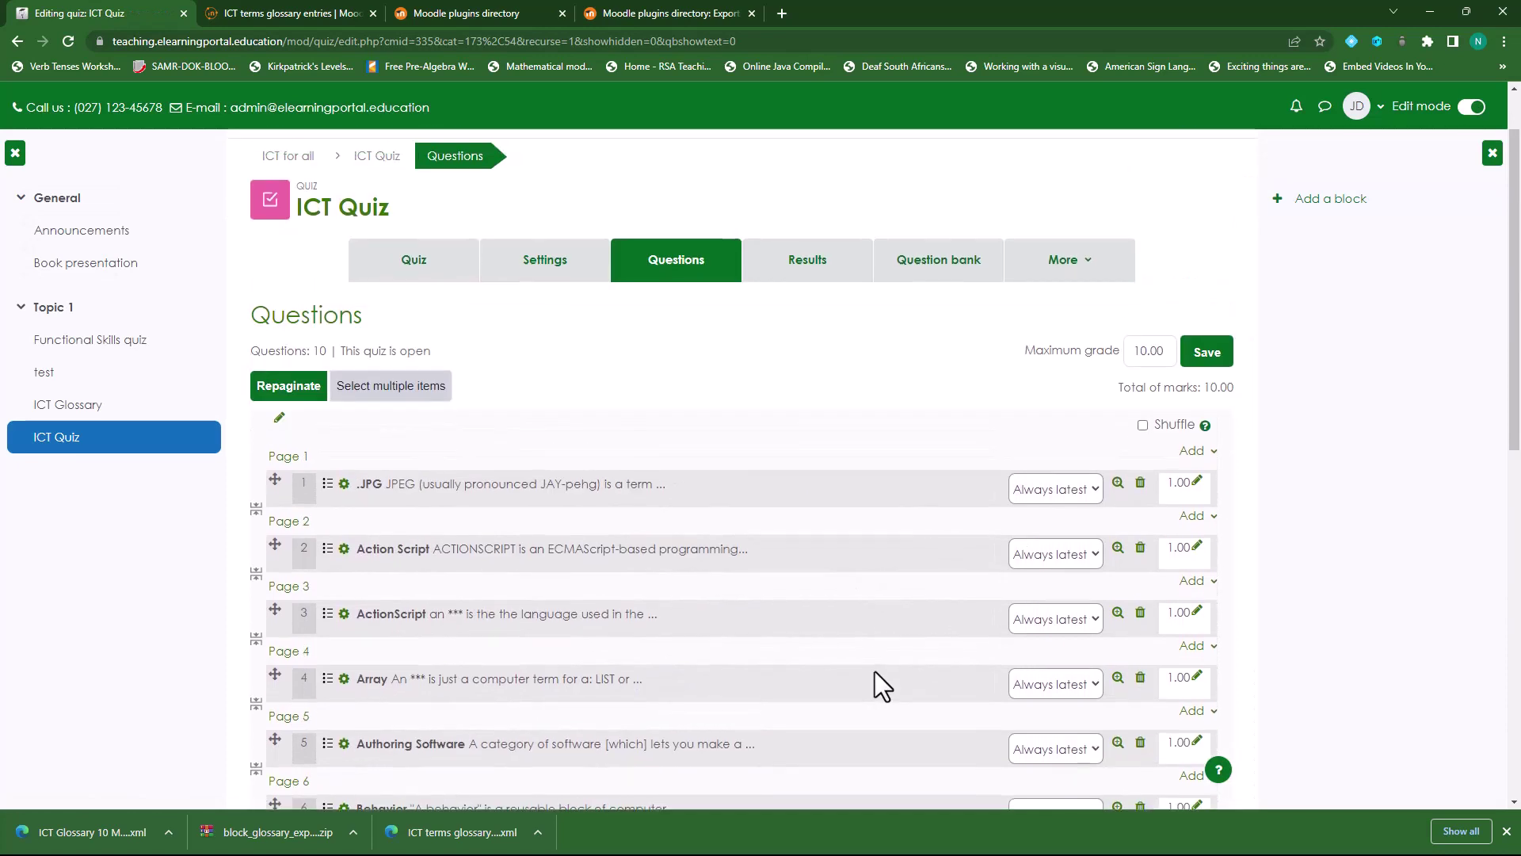
pyautogui.click(1207, 434)
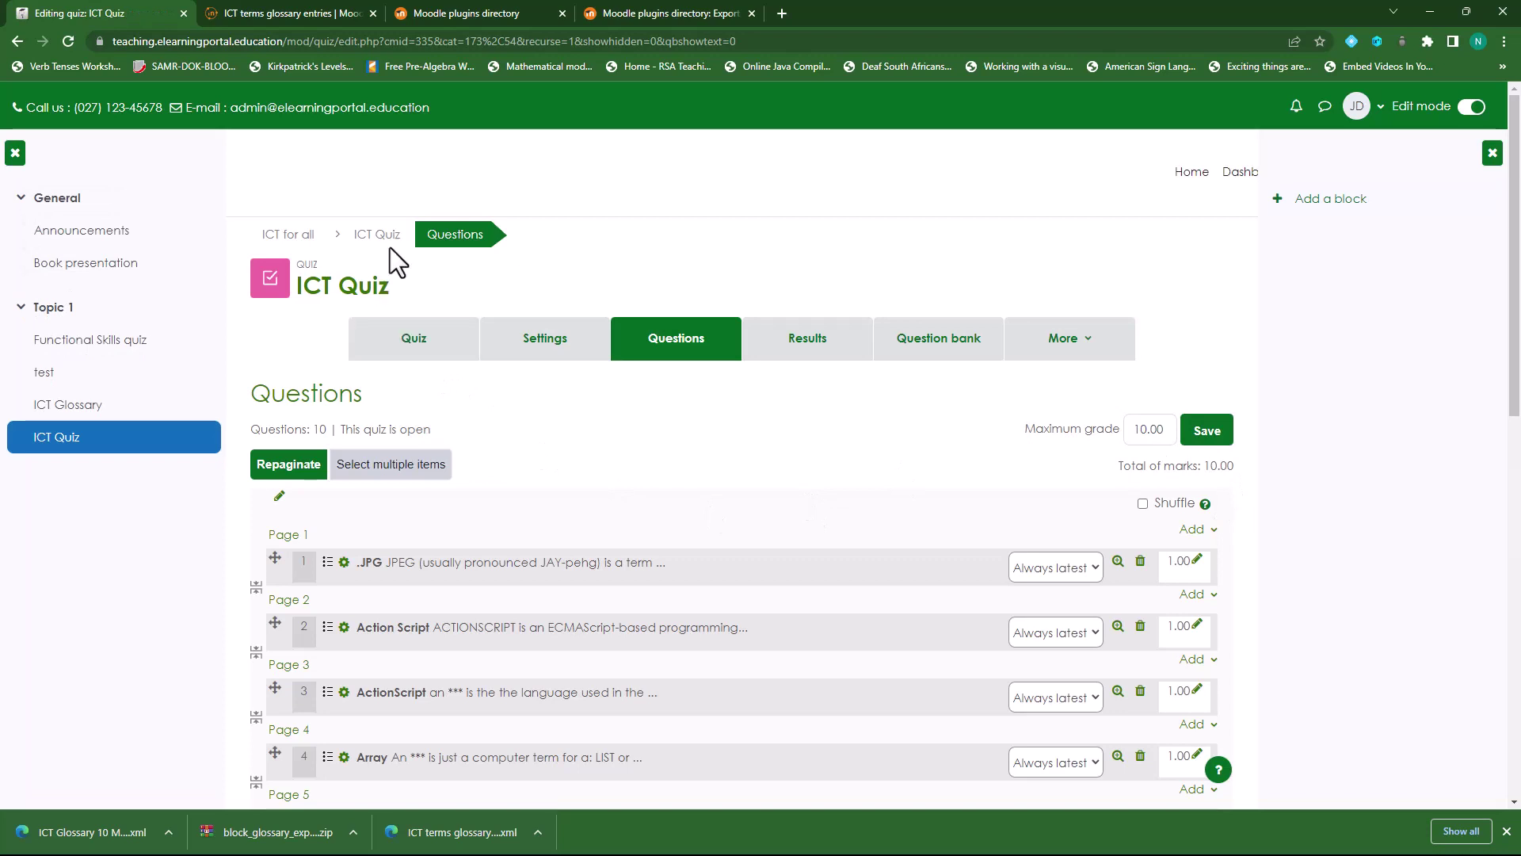
# - Reopen ICT Quiz from the ICT for all course page, preview it, and view questions 5, 8 and 9
pyautogui.click(289, 235)
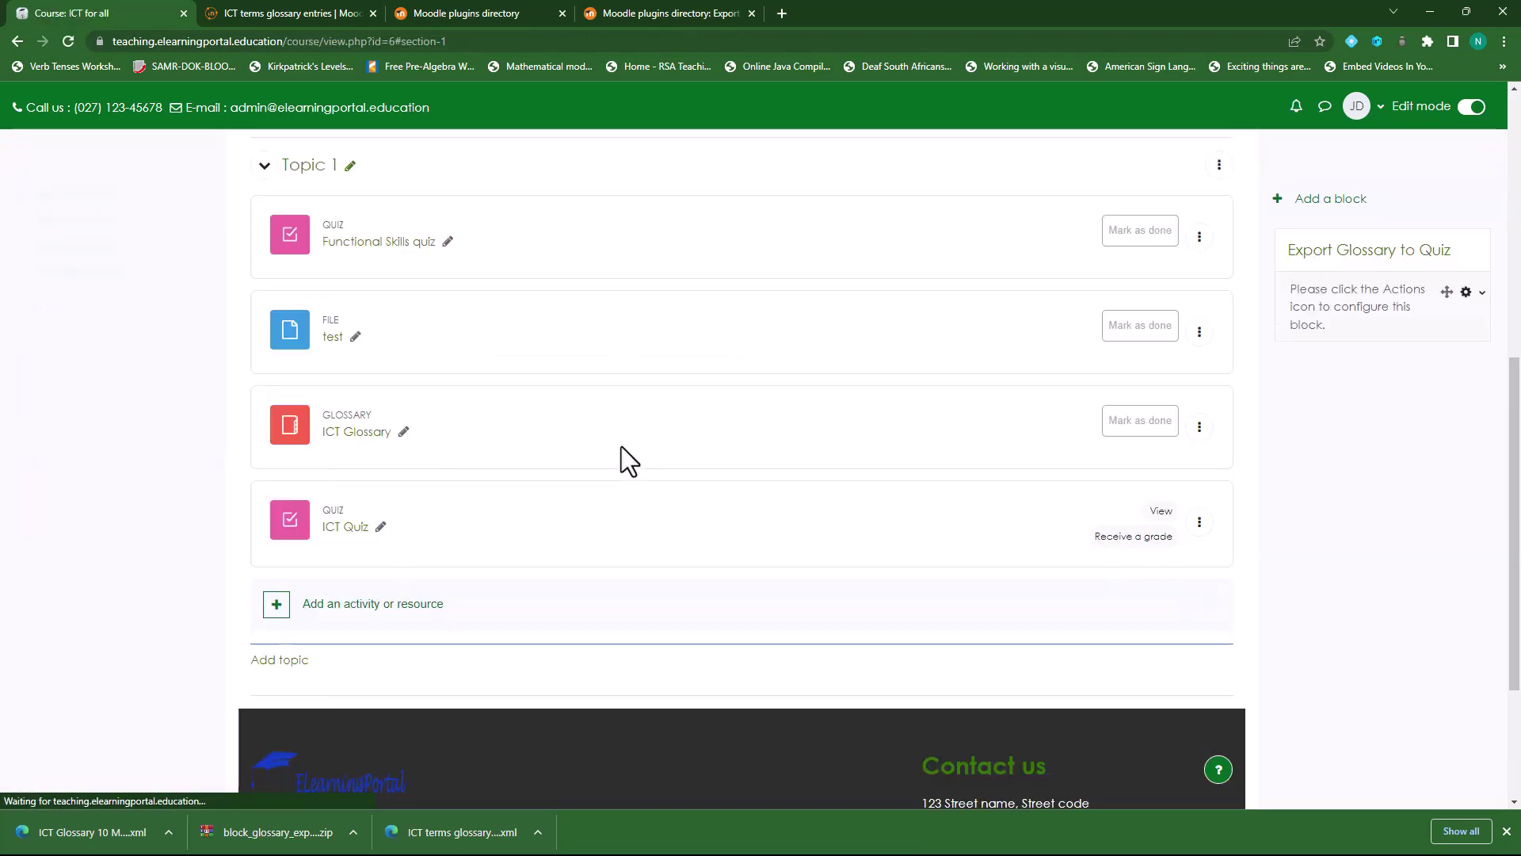
pyautogui.click(337, 527)
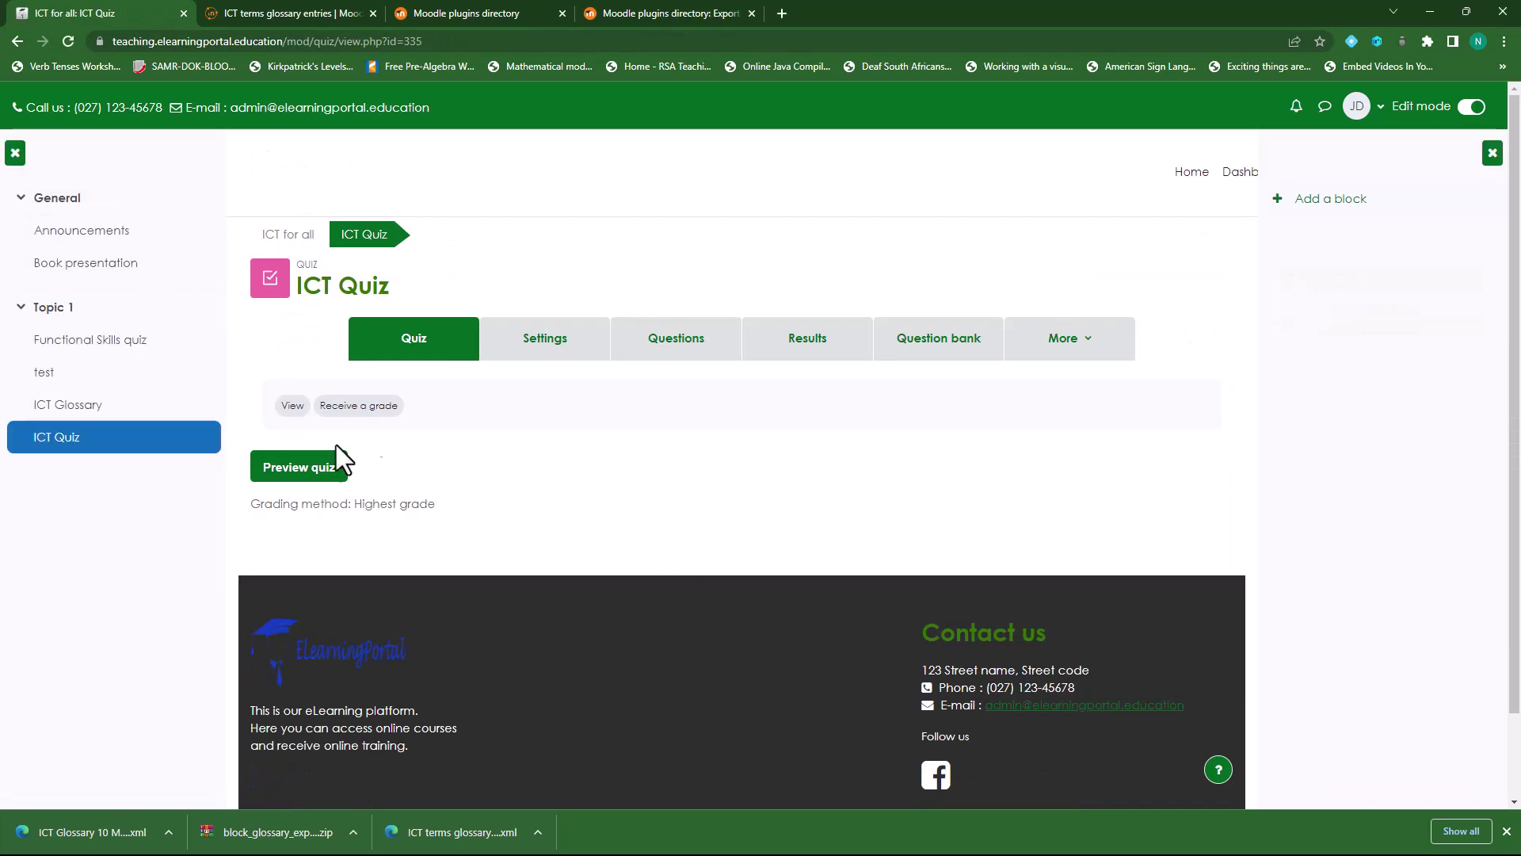
pyautogui.click(299, 472)
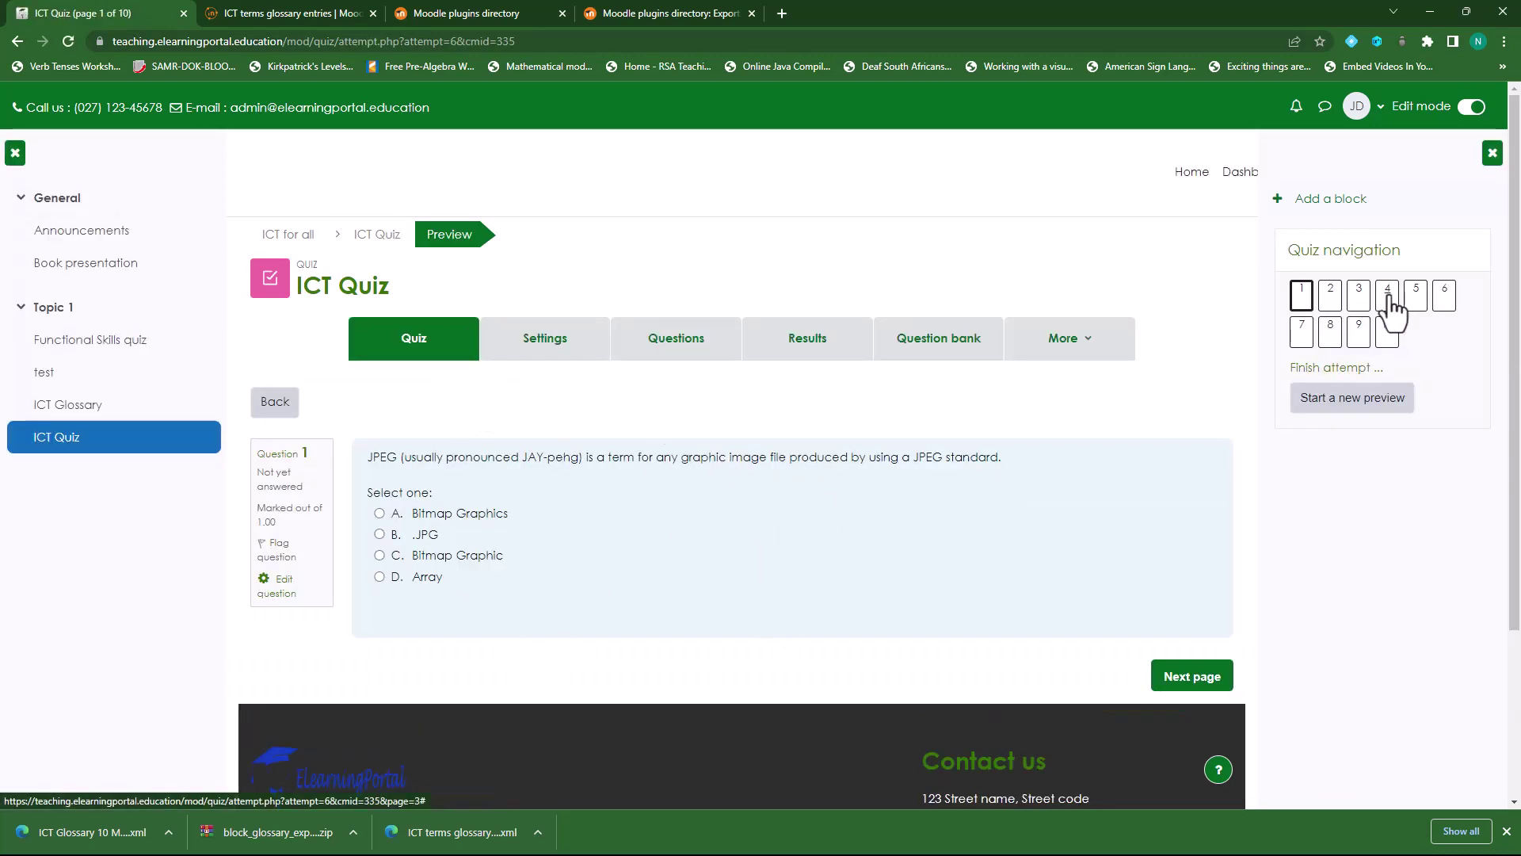
pyautogui.click(1417, 305)
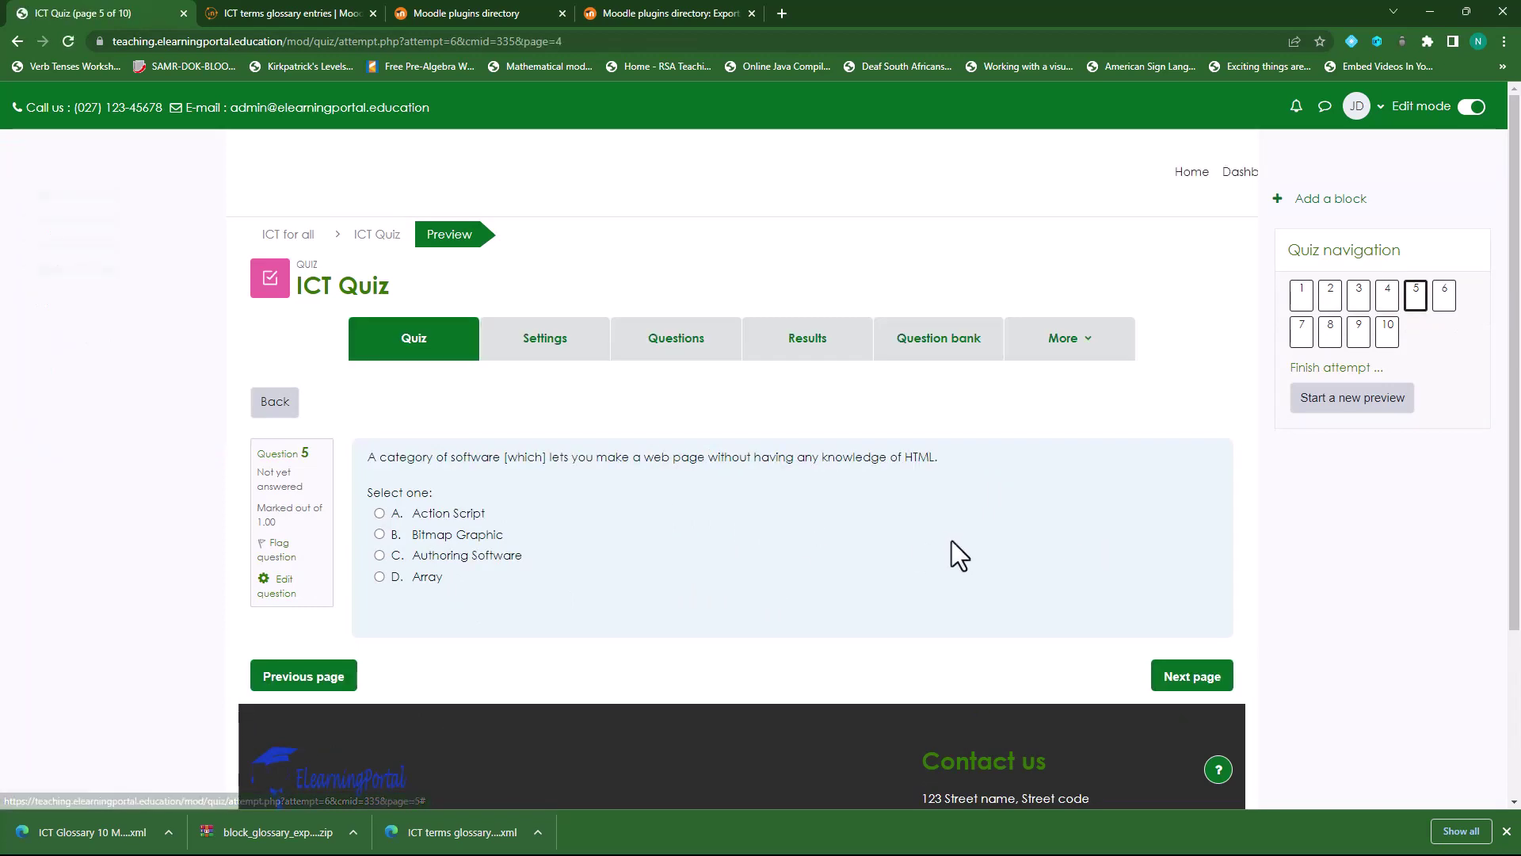
pyautogui.click(1332, 332)
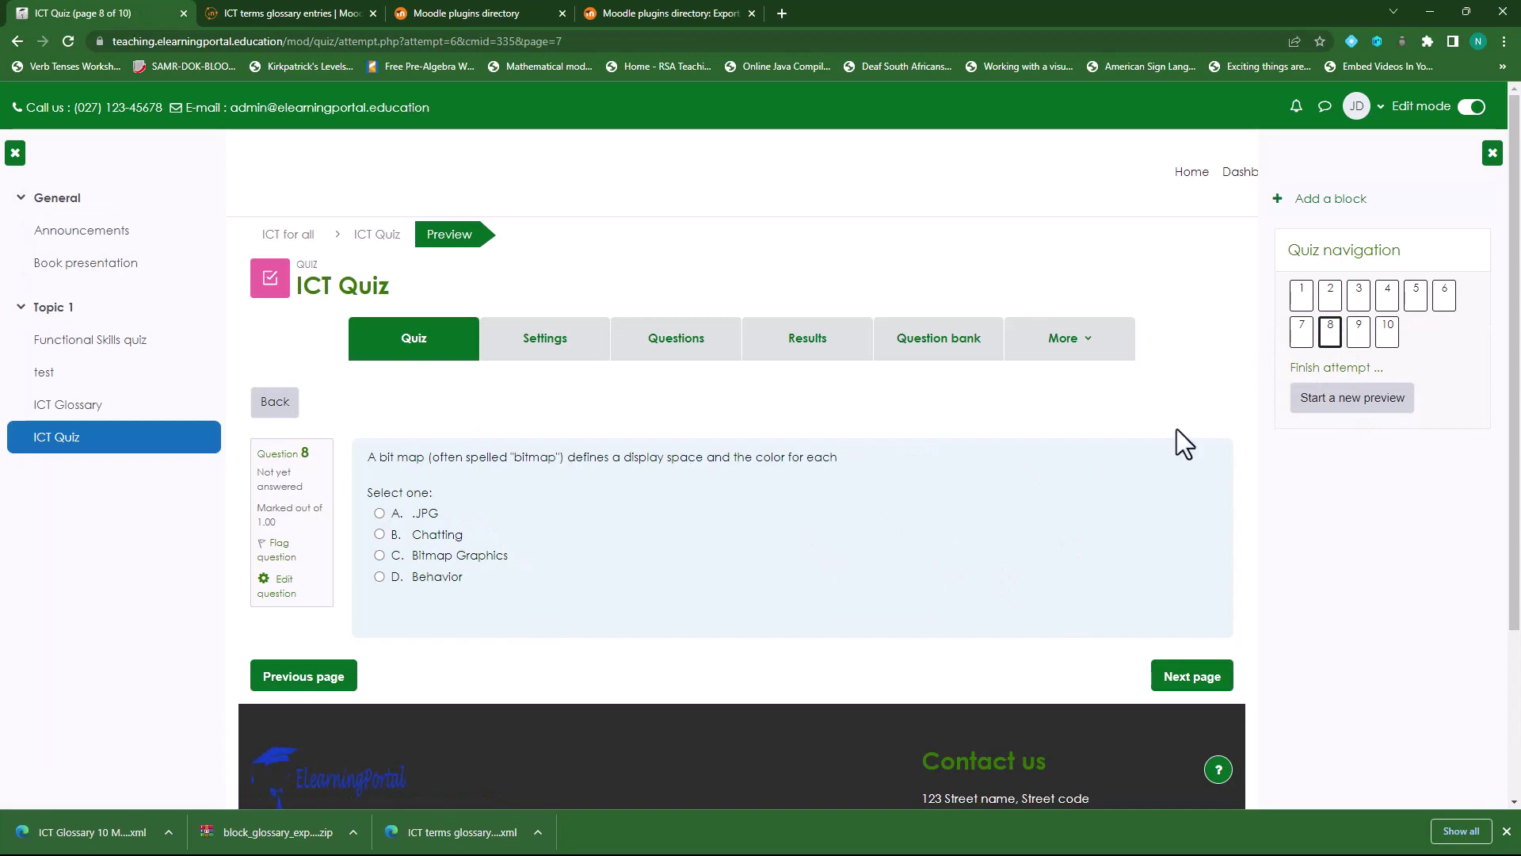
pyautogui.click(1360, 337)
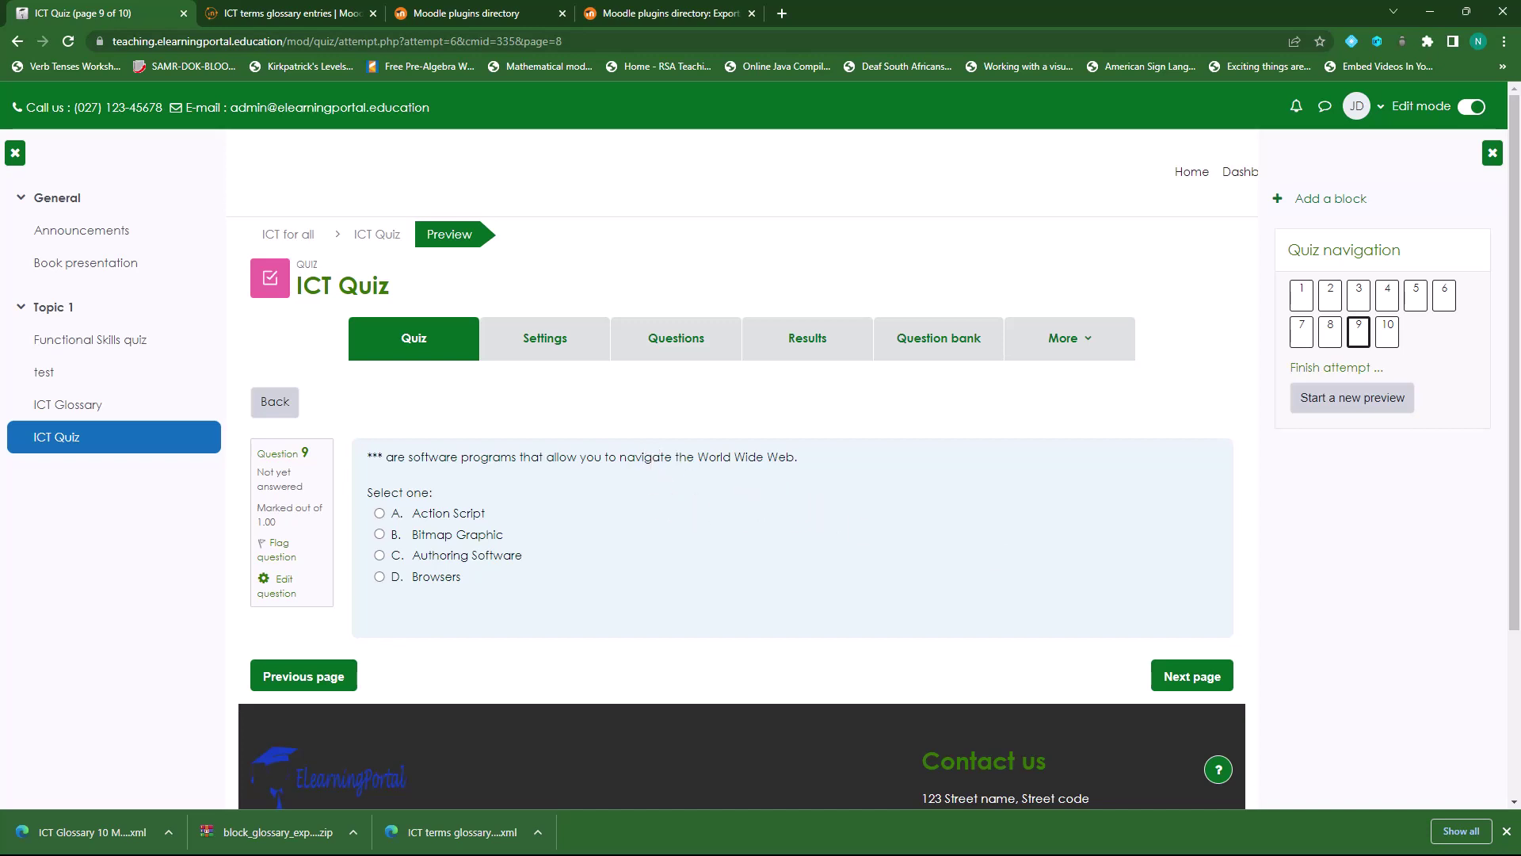
# - Return to the ICT for all course page and open the configuration of the Export Glossary to Quiz block
pyautogui.click(289, 235)
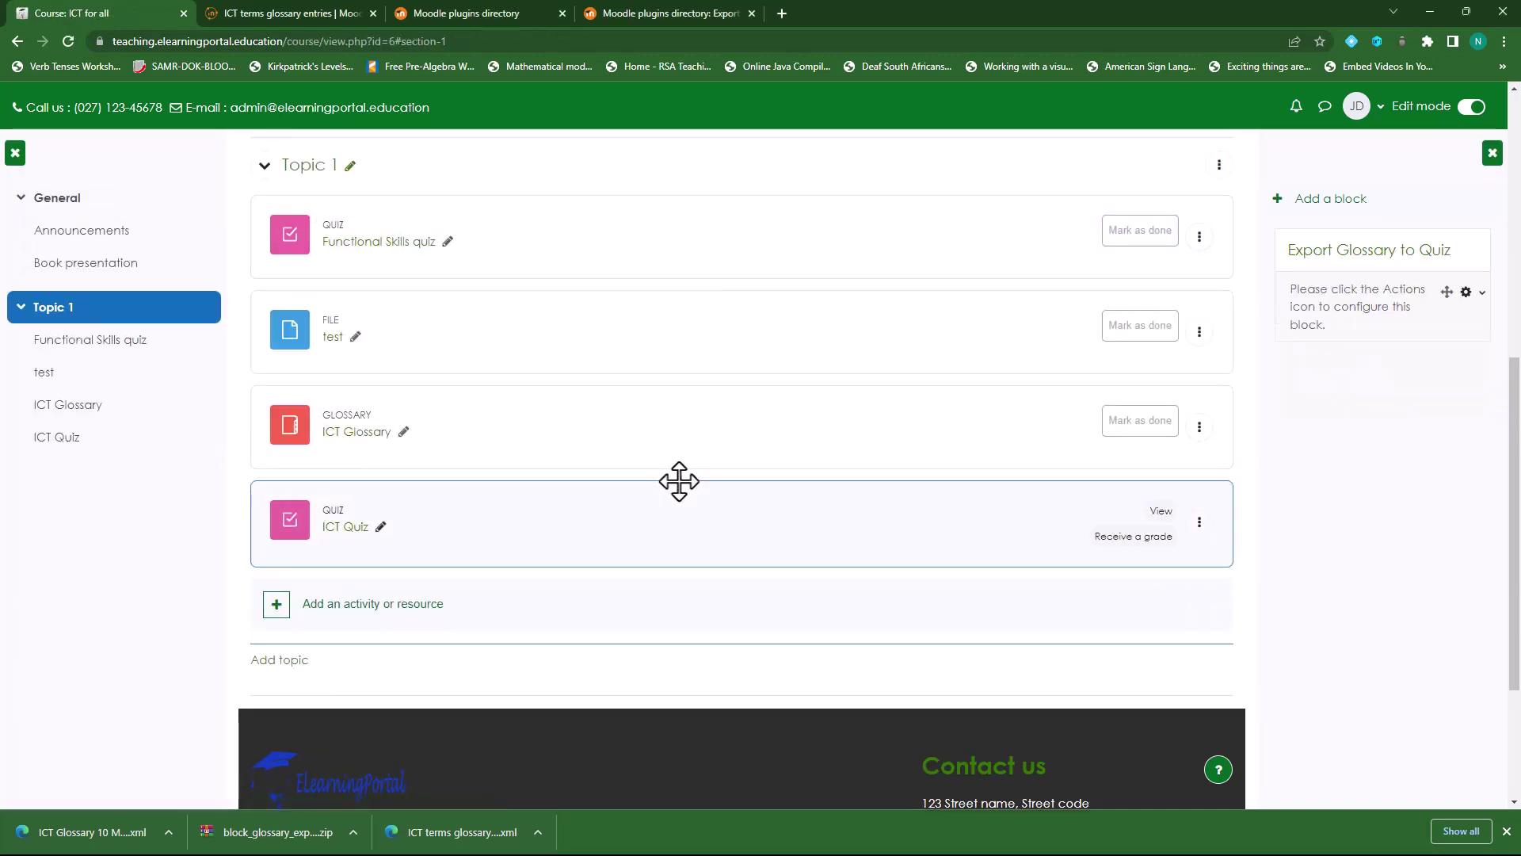
pyautogui.scroll(5, 689, 515)
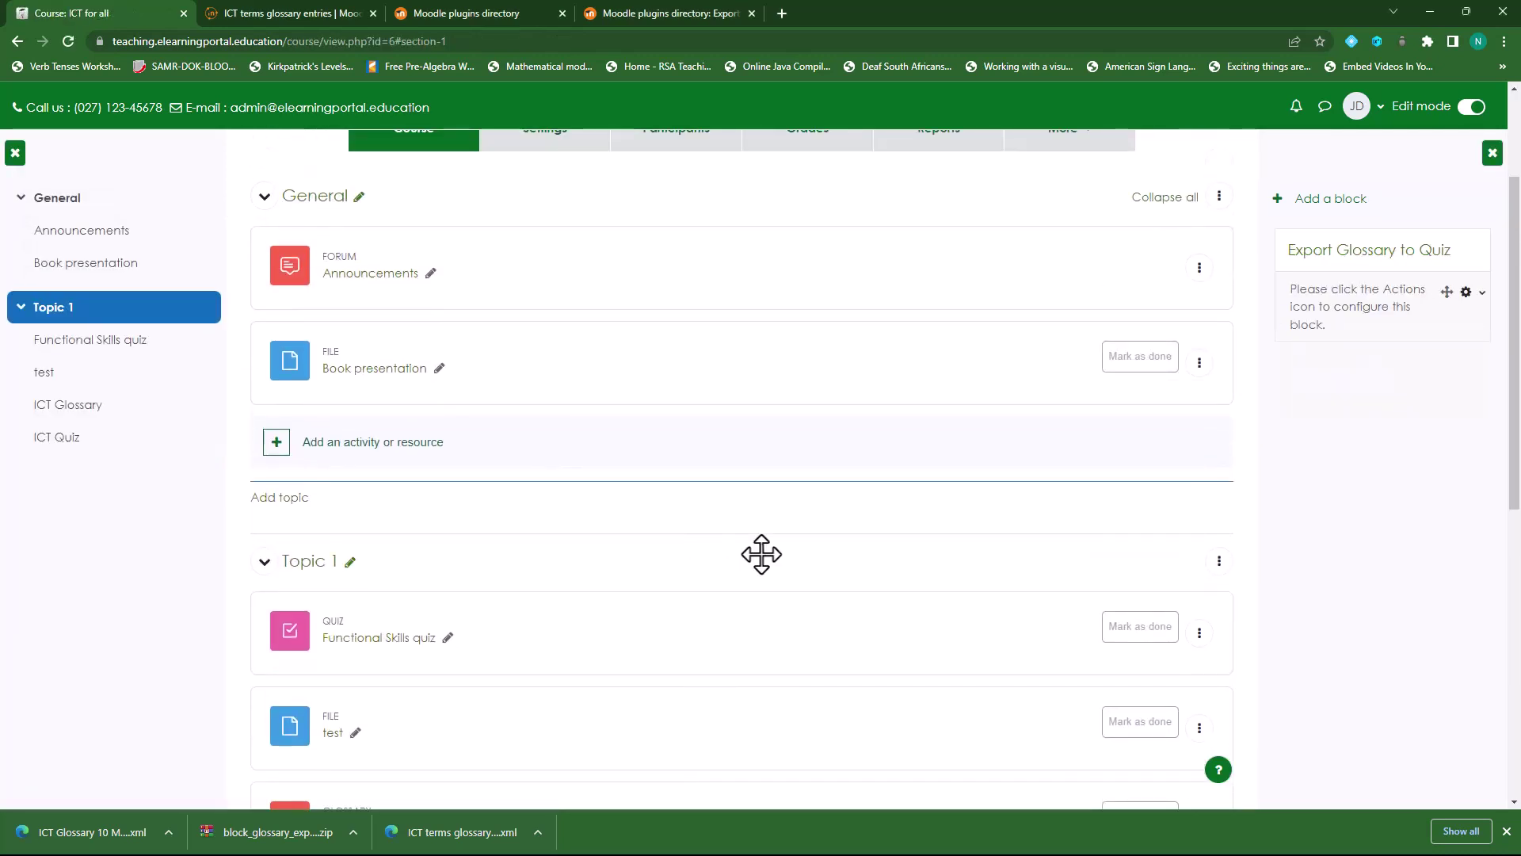
pyautogui.click(1474, 294)
pyautogui.scroll(3, 1487, 321)
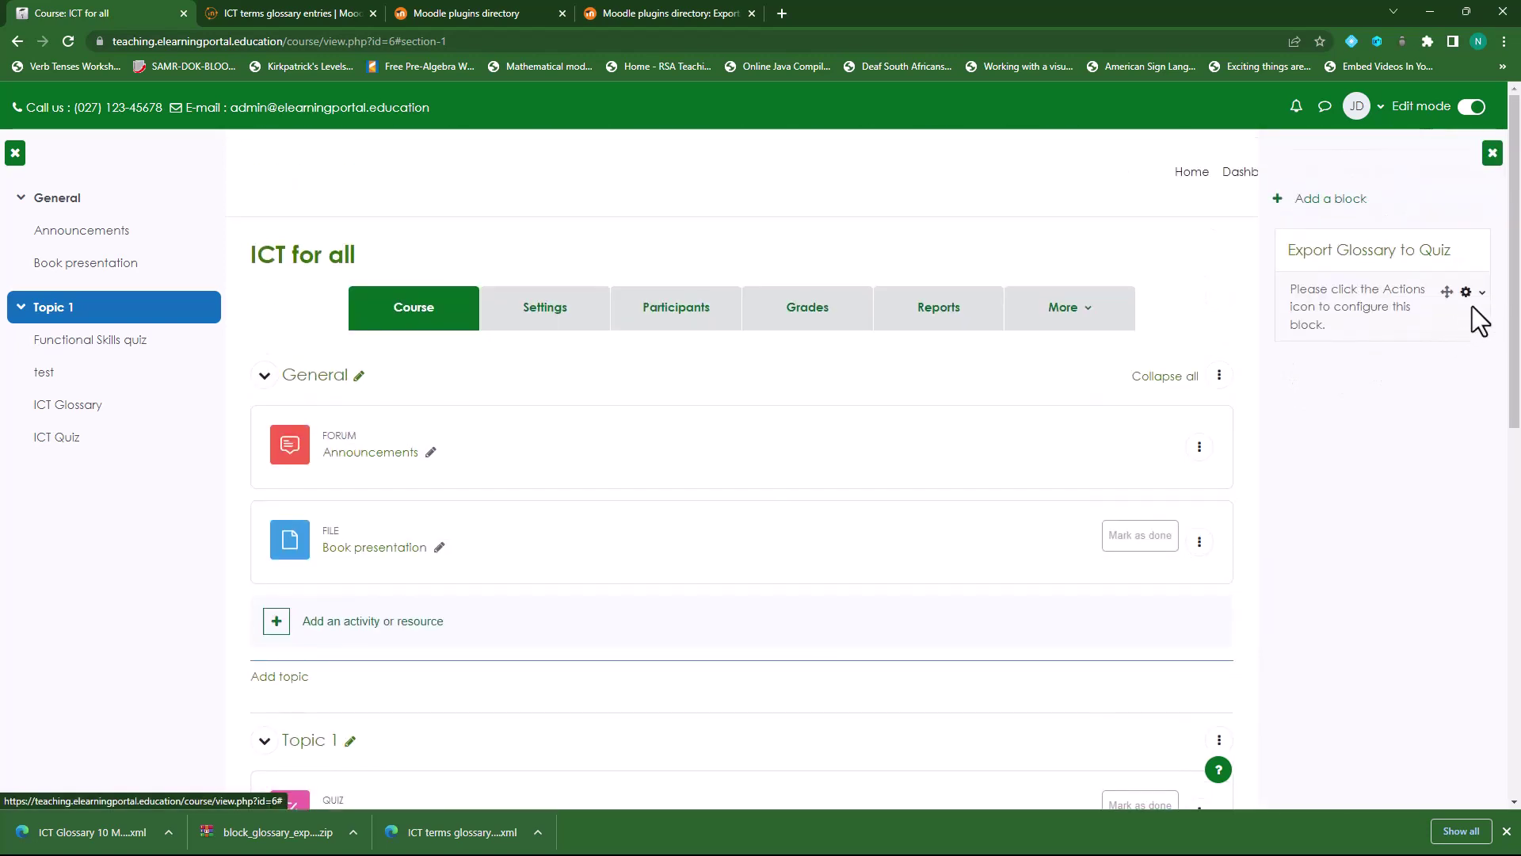
pyautogui.click(1478, 295)
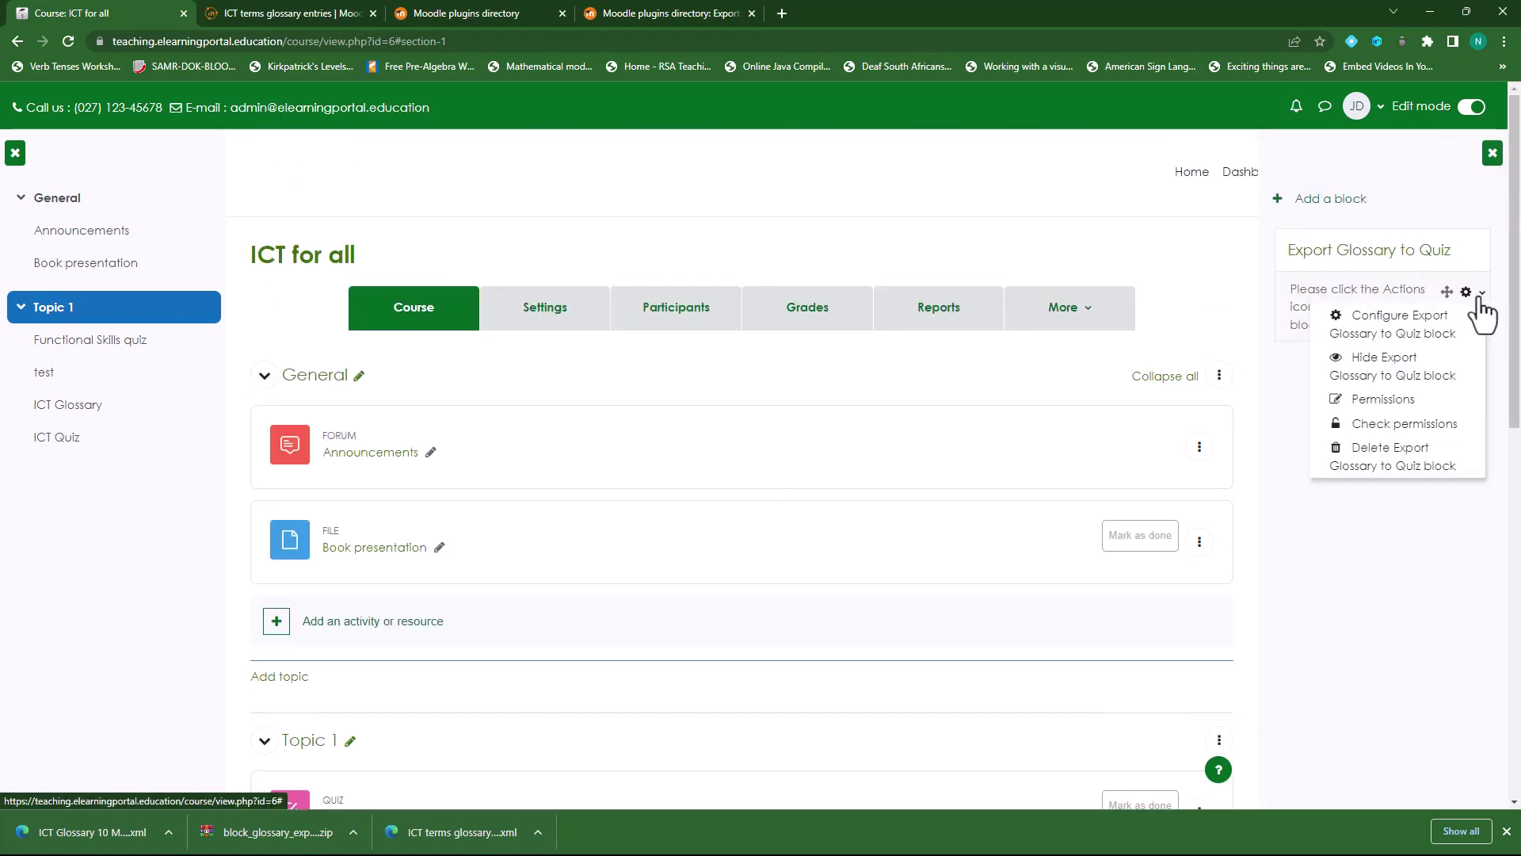
pyautogui.click(1409, 337)
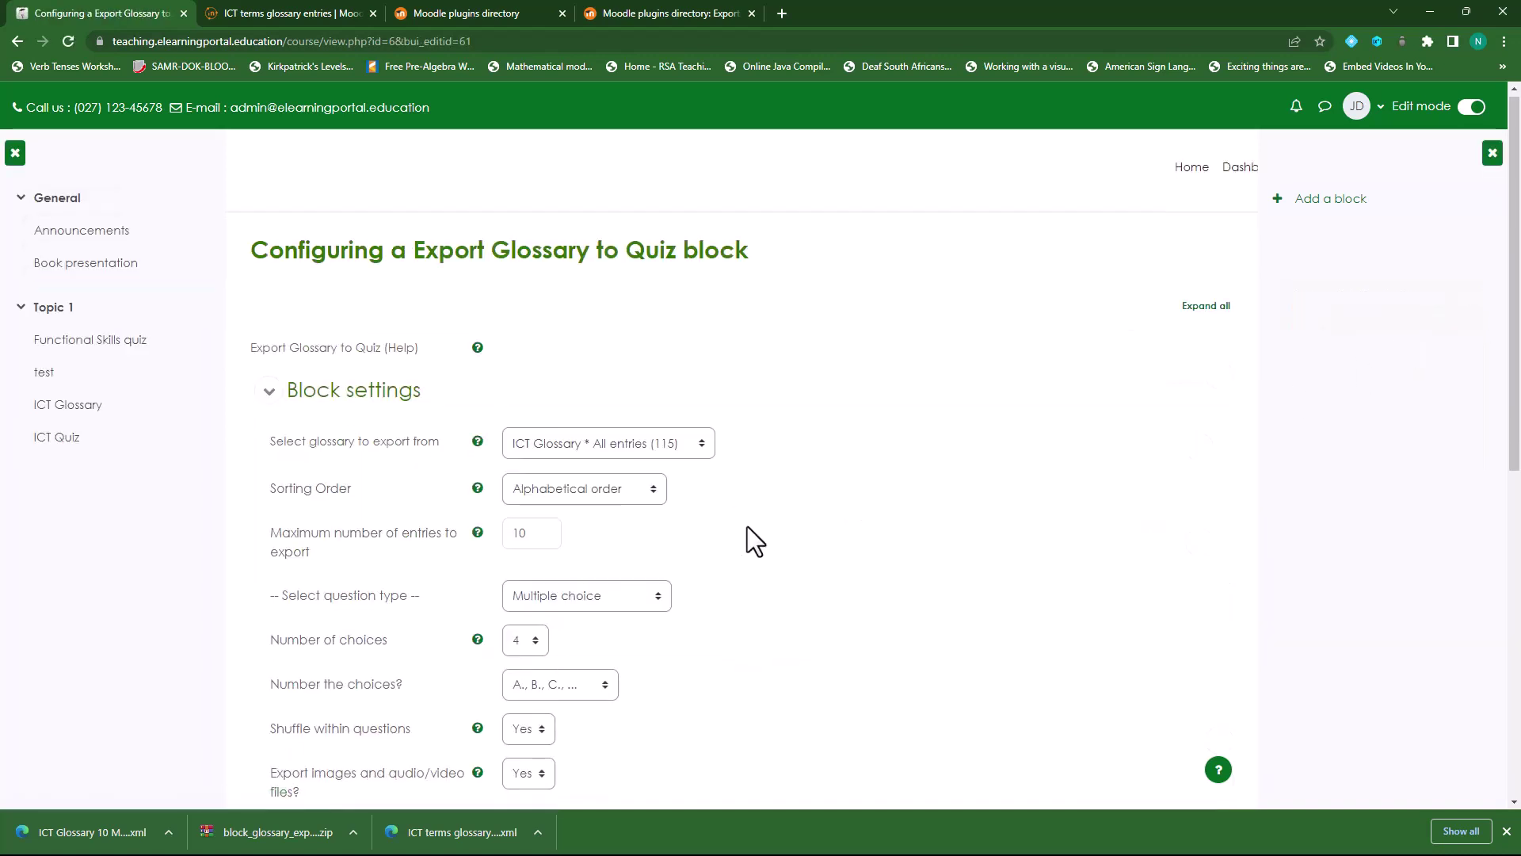
# - Set the block's question type to Short answer and save the changes
pyautogui.scroll(-3, 748, 526)
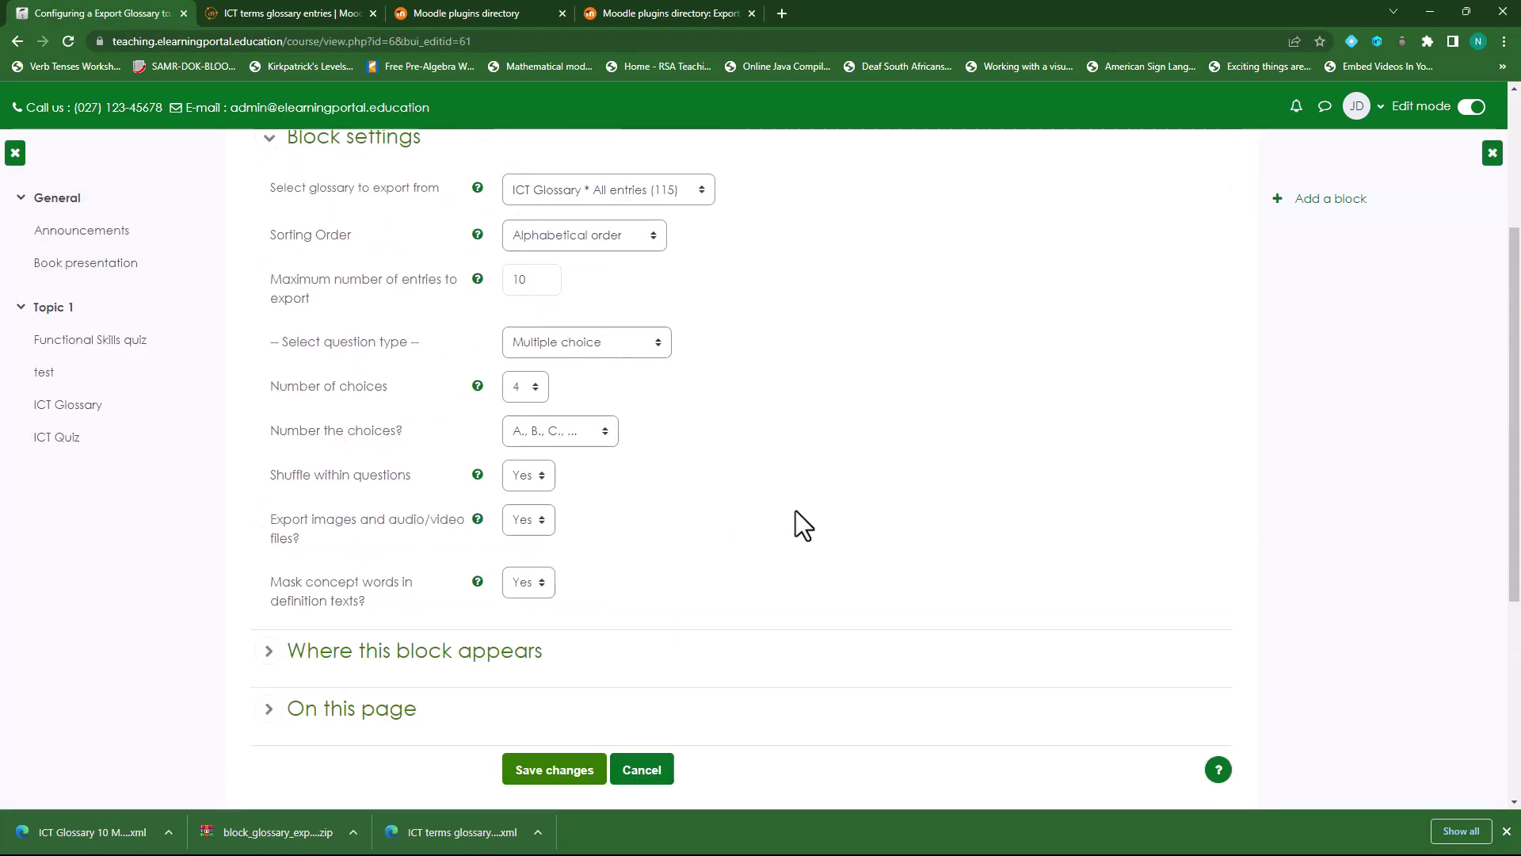
pyautogui.scroll(1, 796, 511)
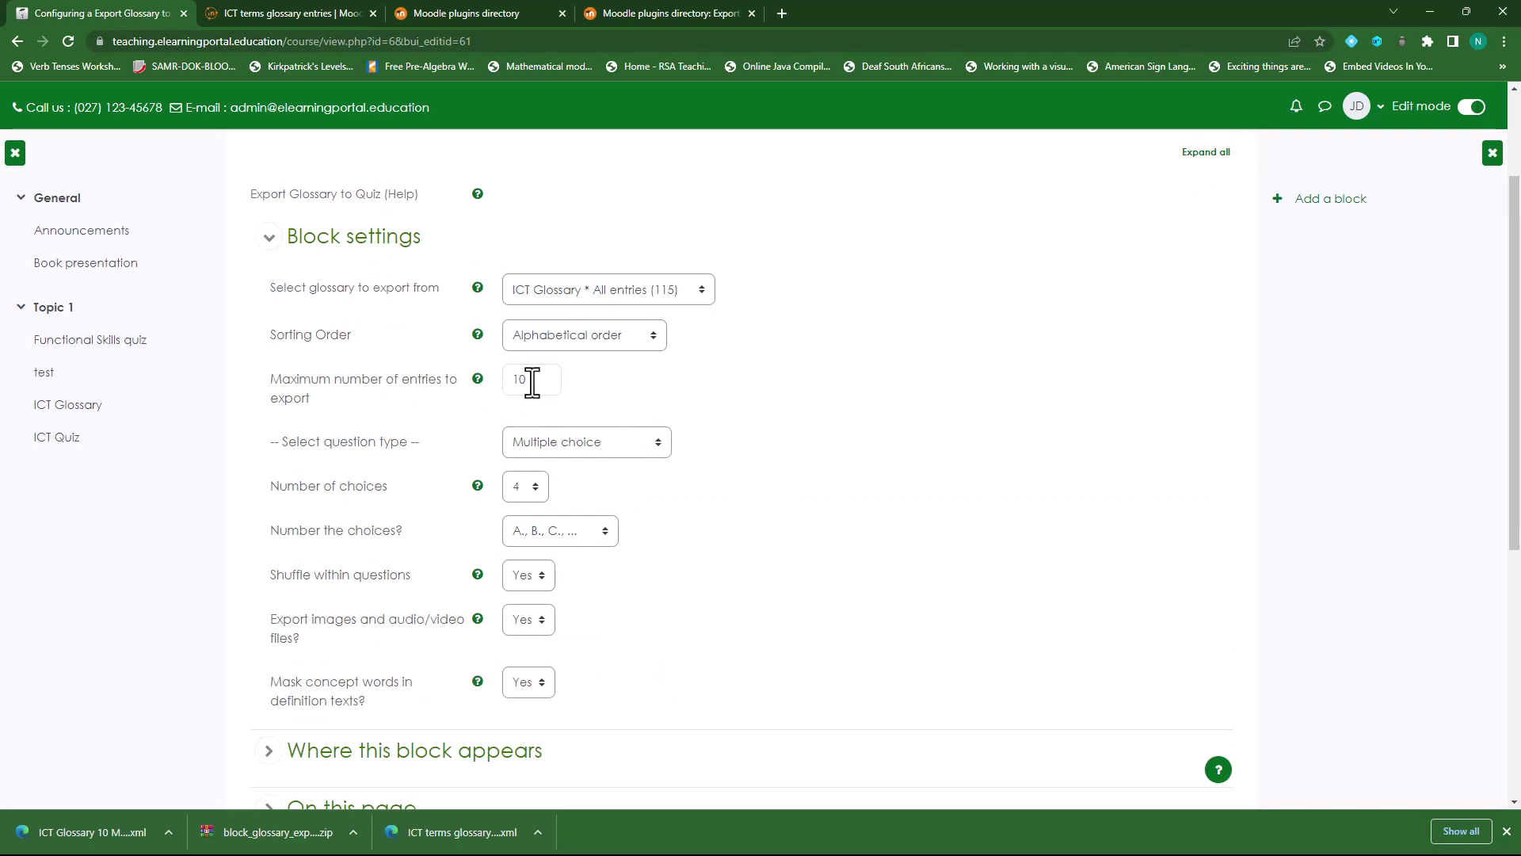
pyautogui.click(659, 442)
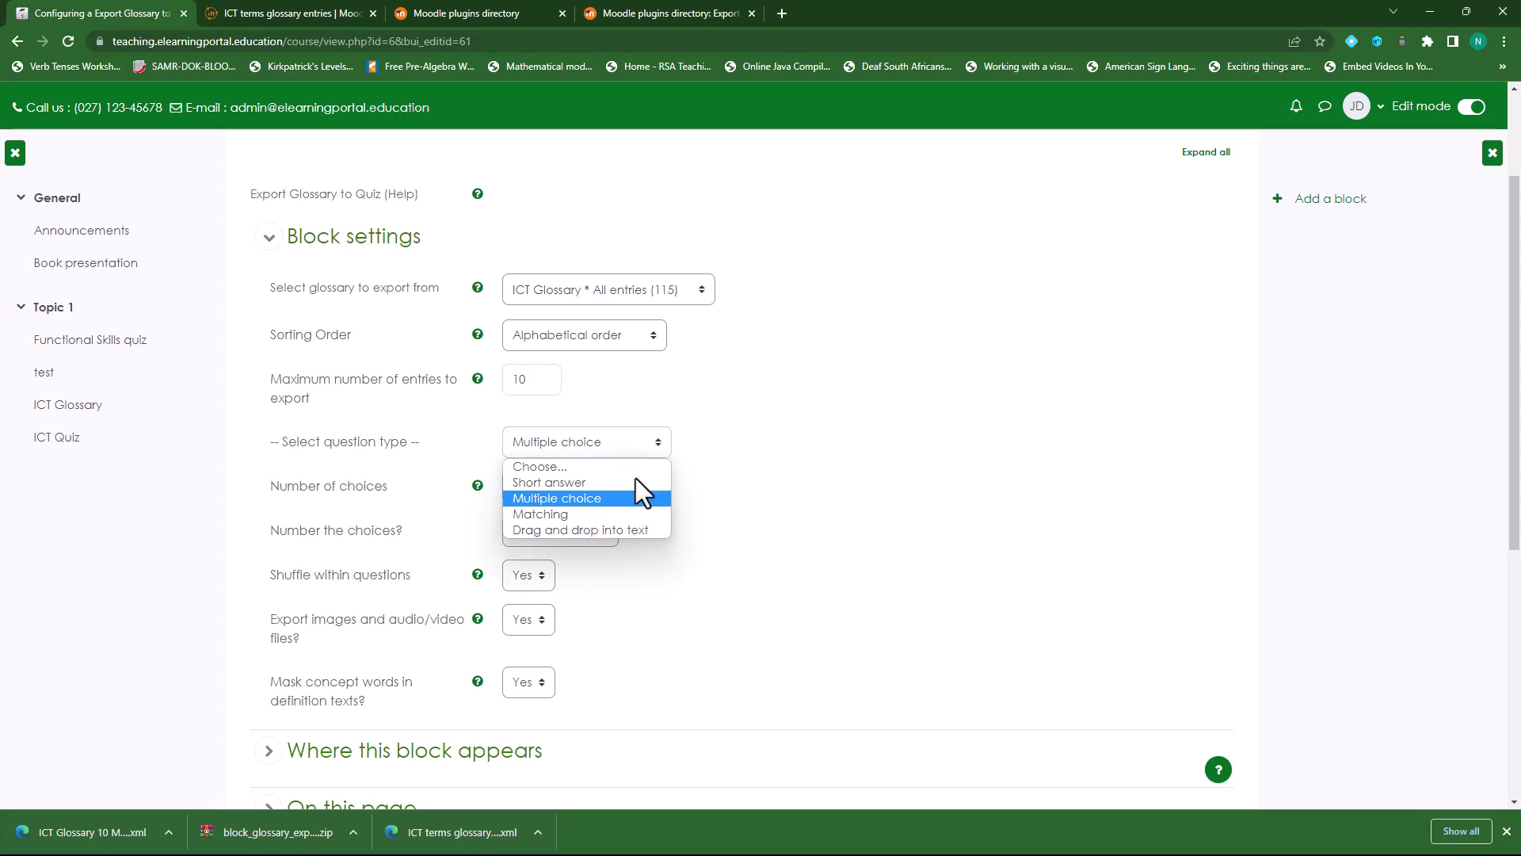
pyautogui.click(610, 485)
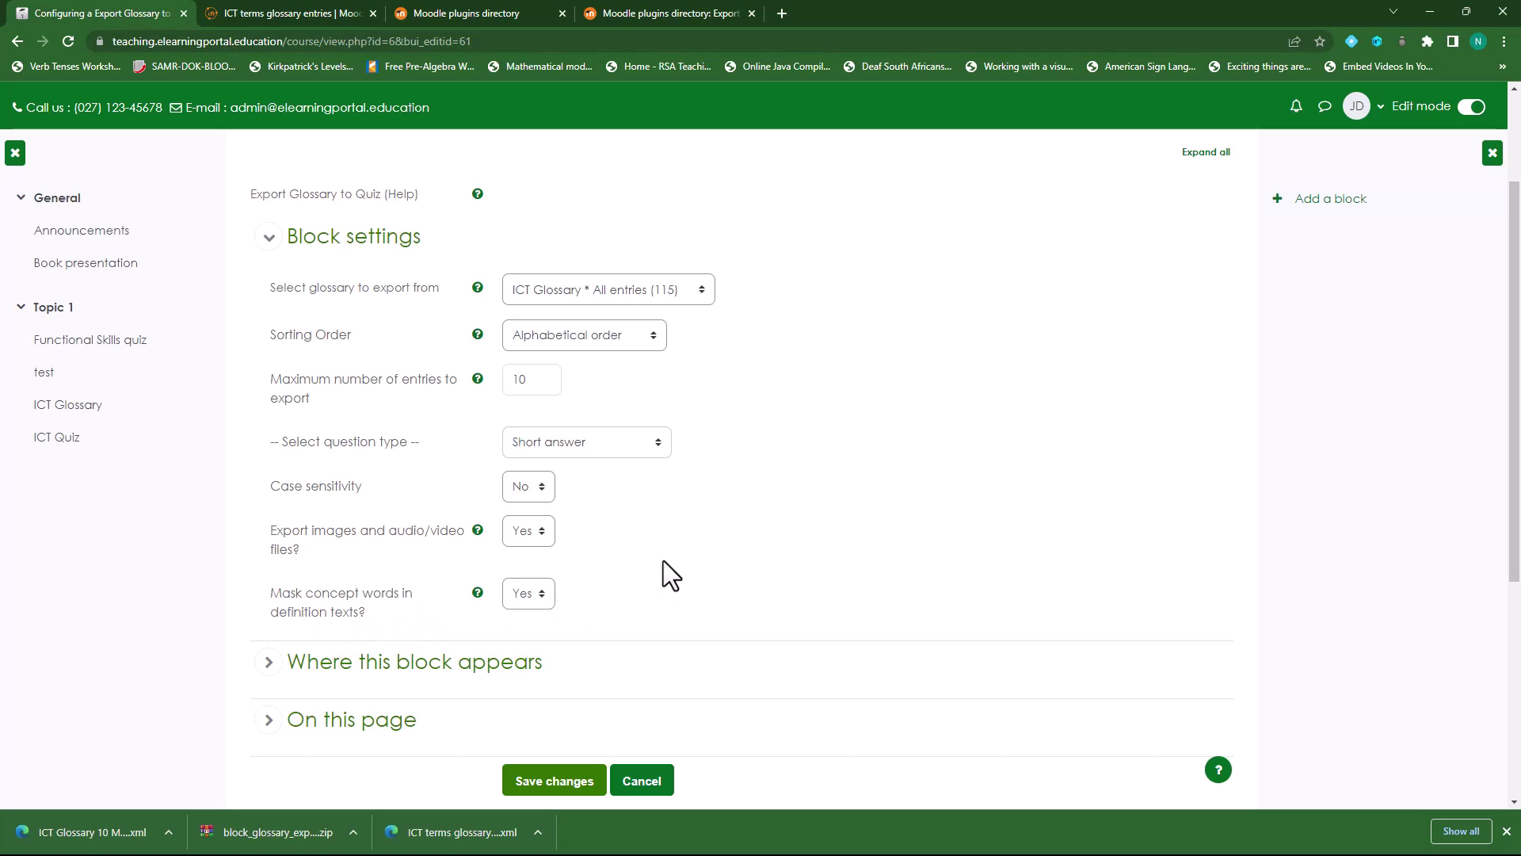
pyautogui.click(543, 767)
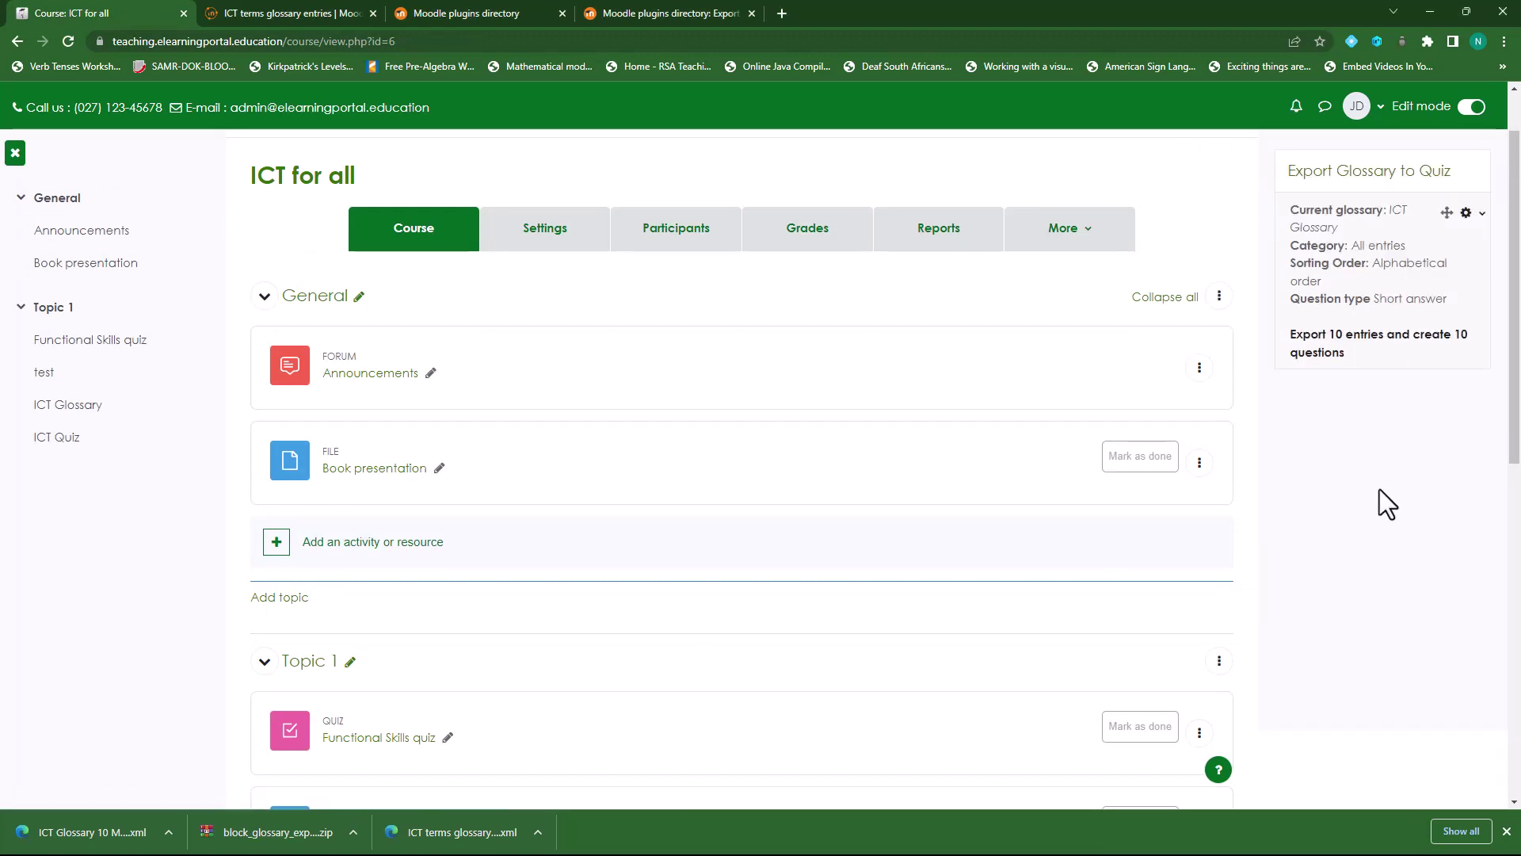
# - Export 10 ICT Glossary entries as short-answer questions to an XML file and return to the course page
pyautogui.click(1344, 351)
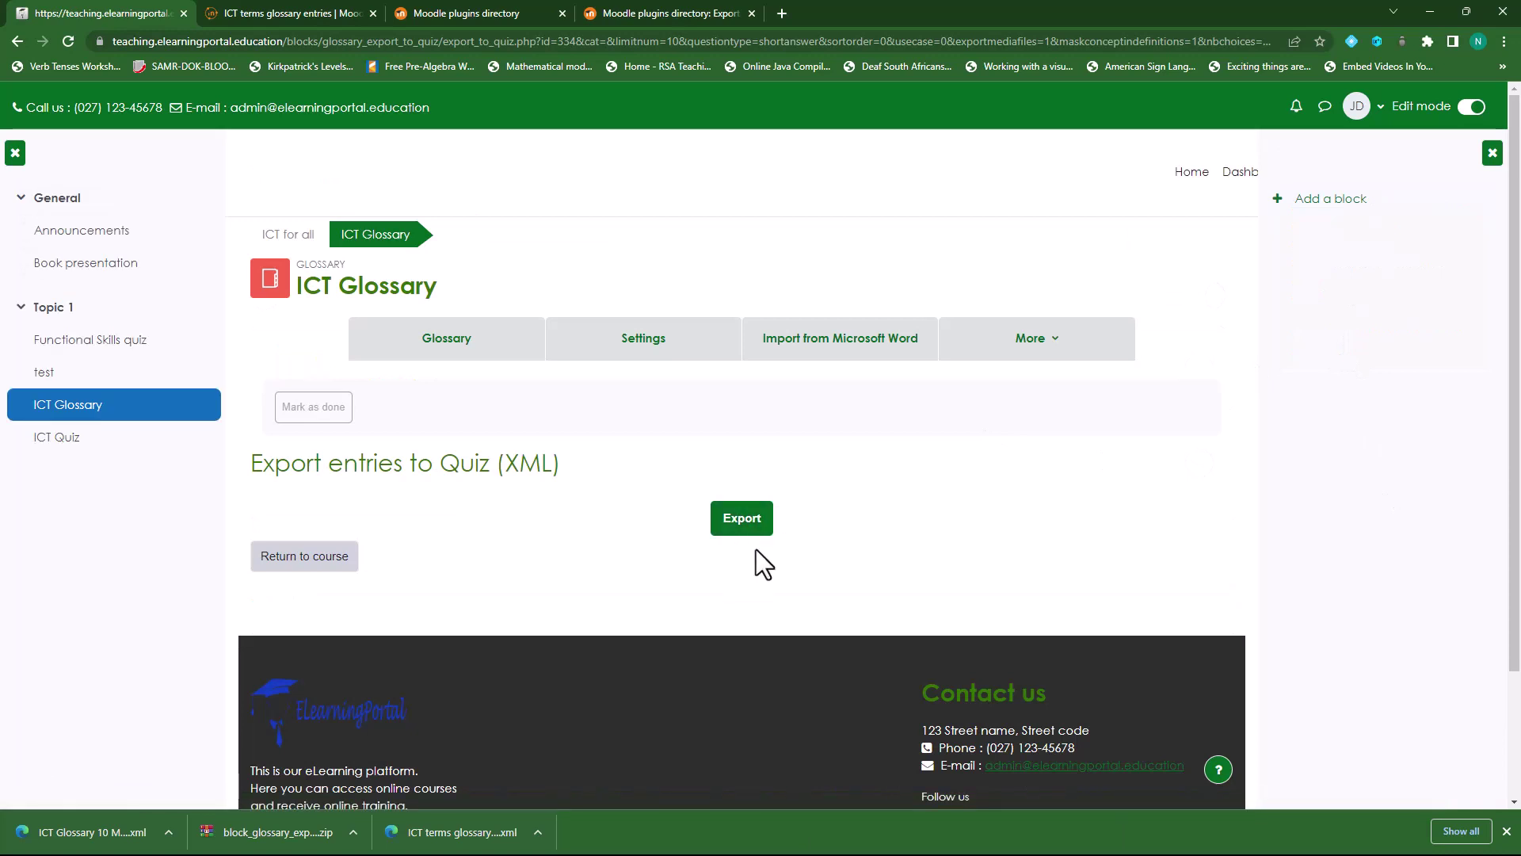
pyautogui.click(742, 523)
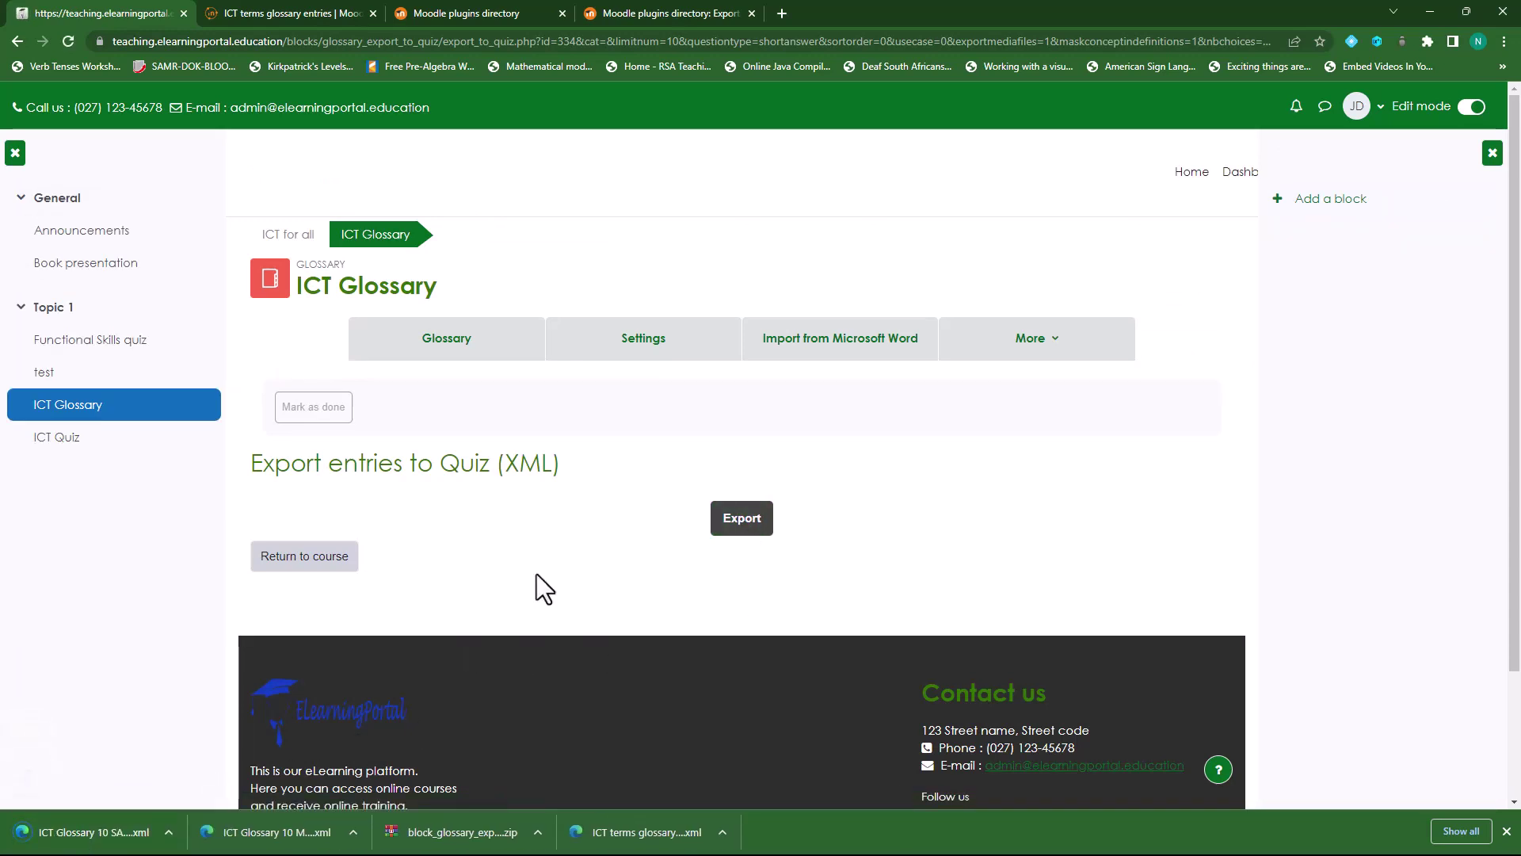
pyautogui.click(291, 235)
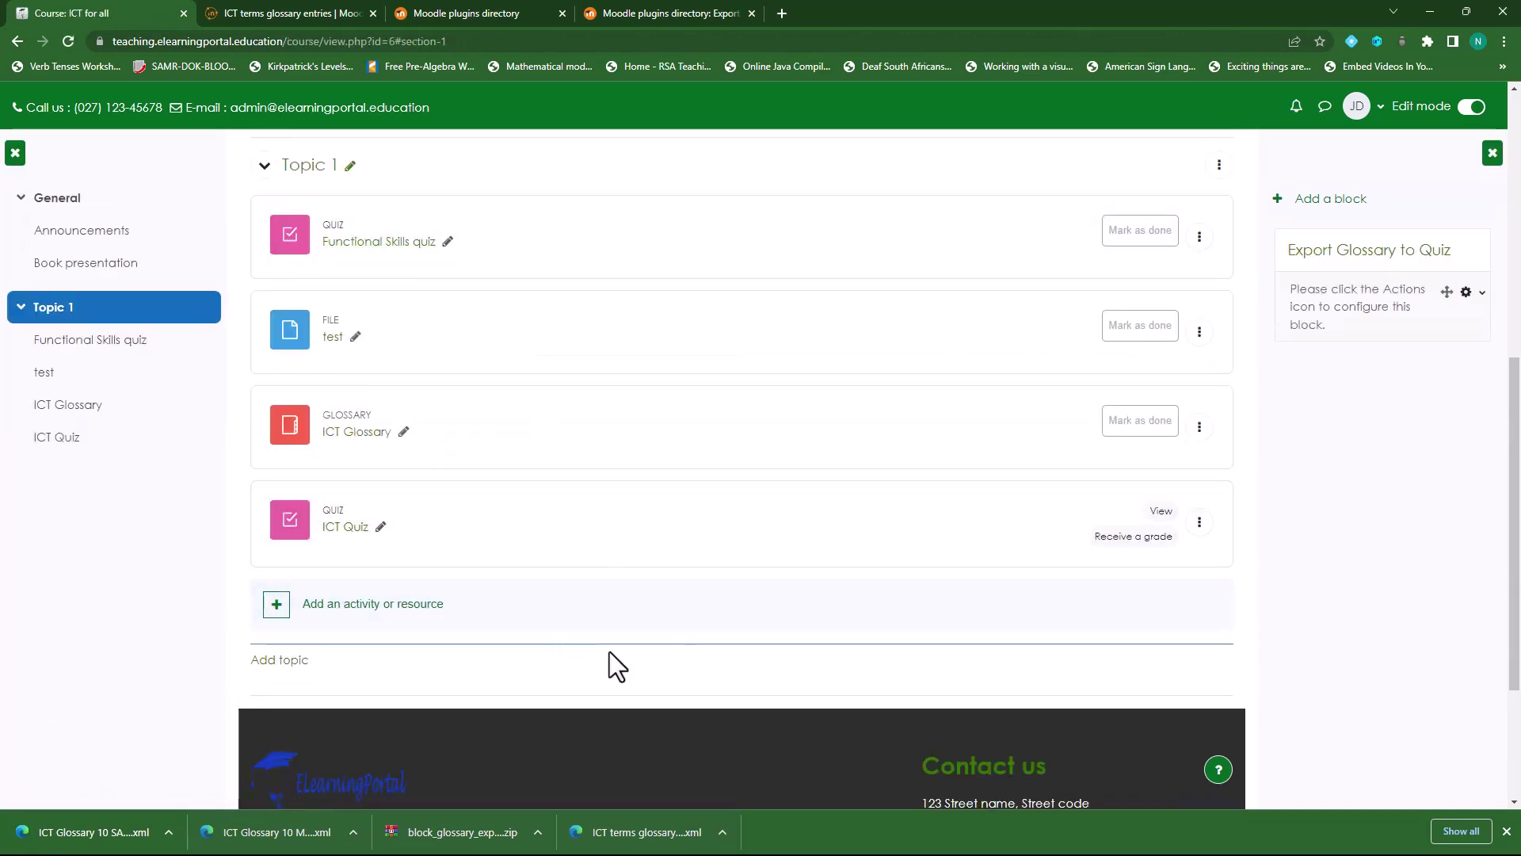
# - Open the question import page of the course's question bank and choose Moodle XML format
pyautogui.scroll(6, 682, 643)
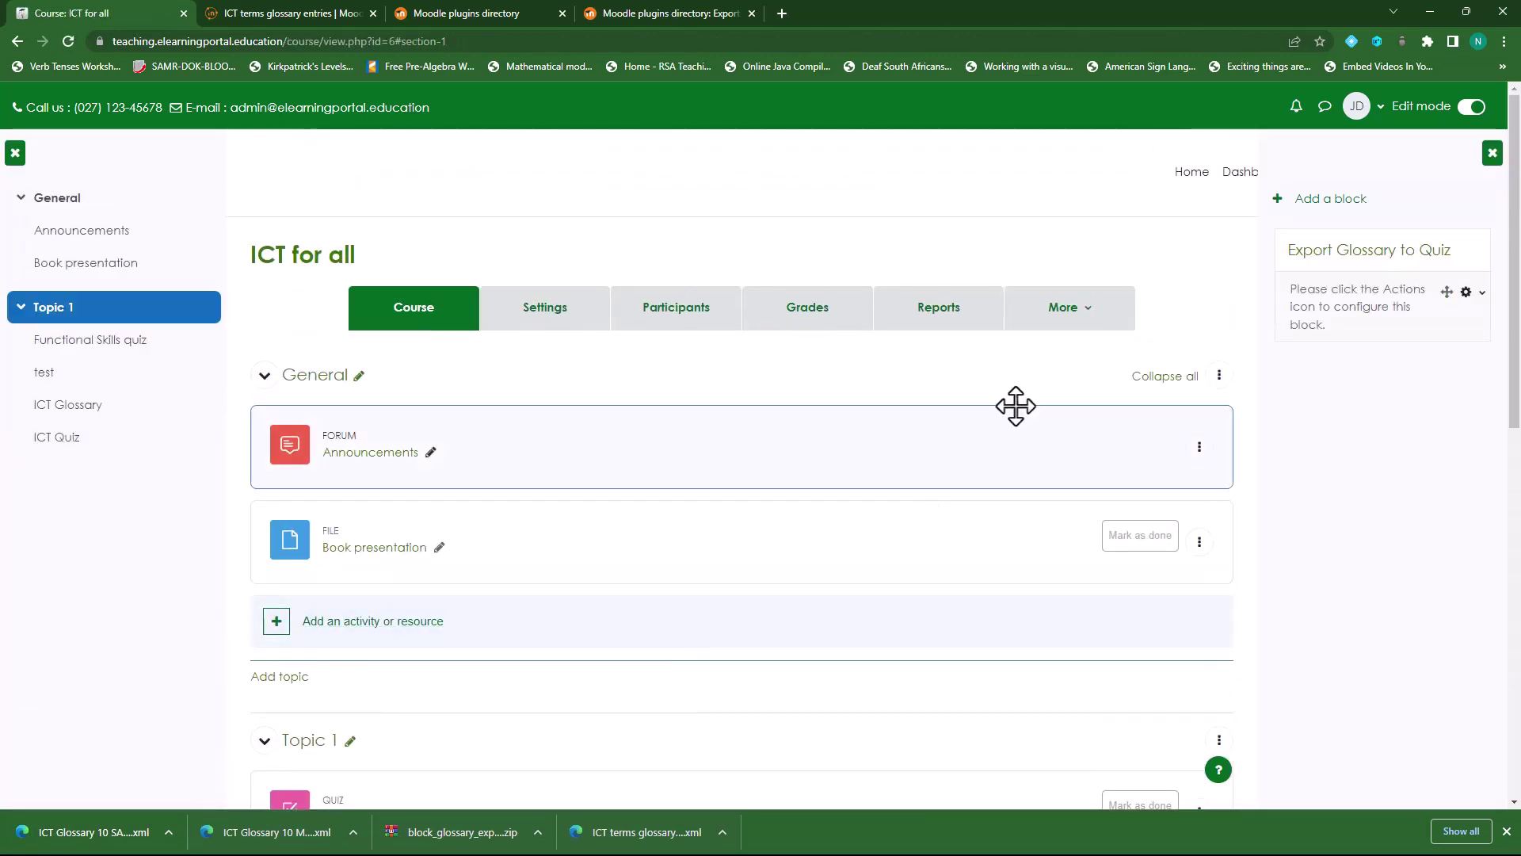
pyautogui.click(1076, 320)
pyautogui.click(1065, 364)
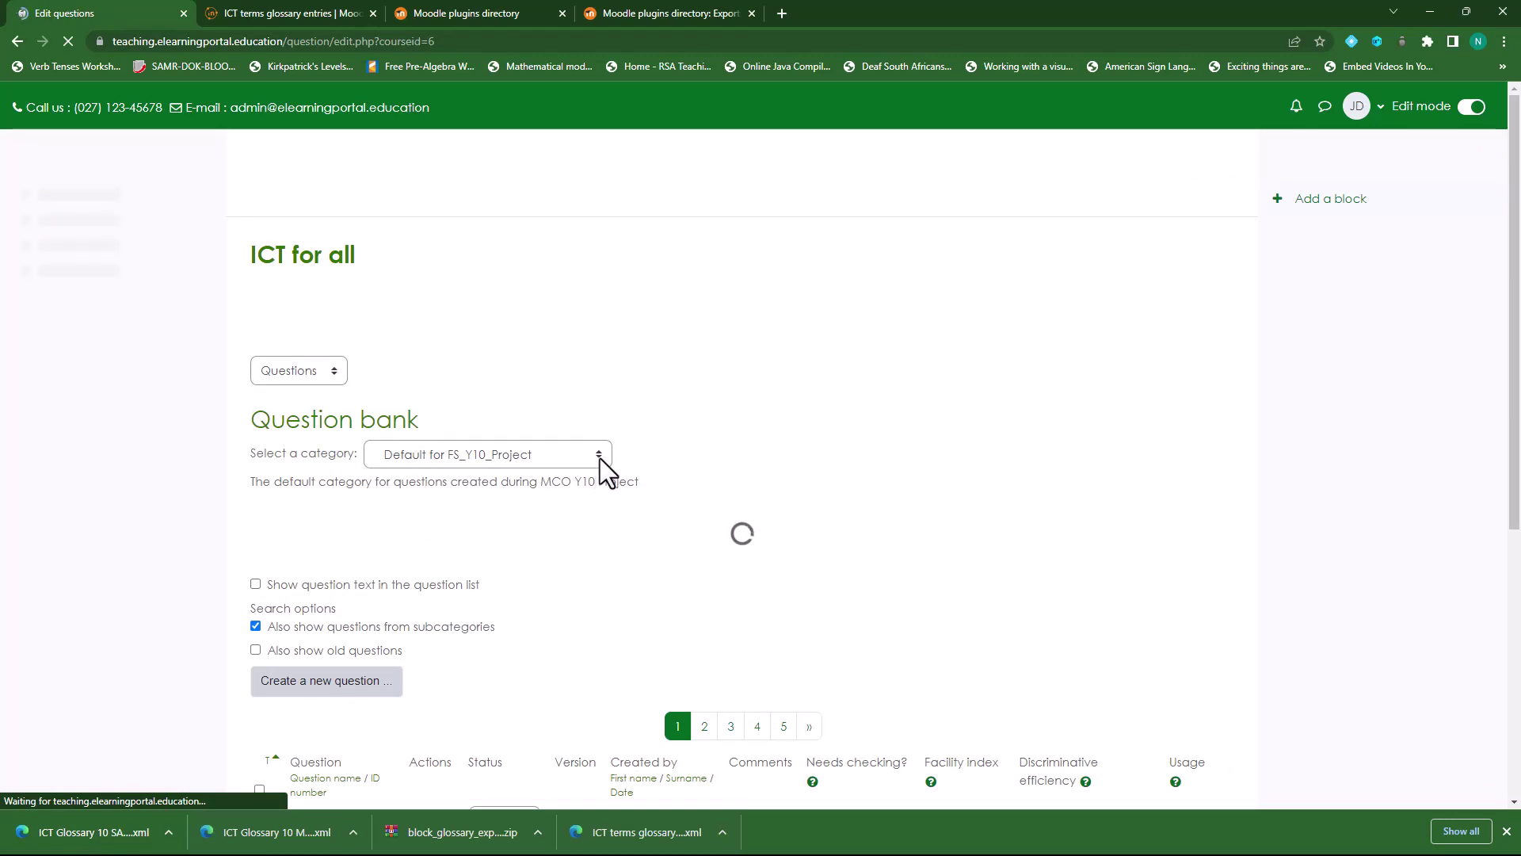
pyautogui.click(326, 372)
pyautogui.click(307, 428)
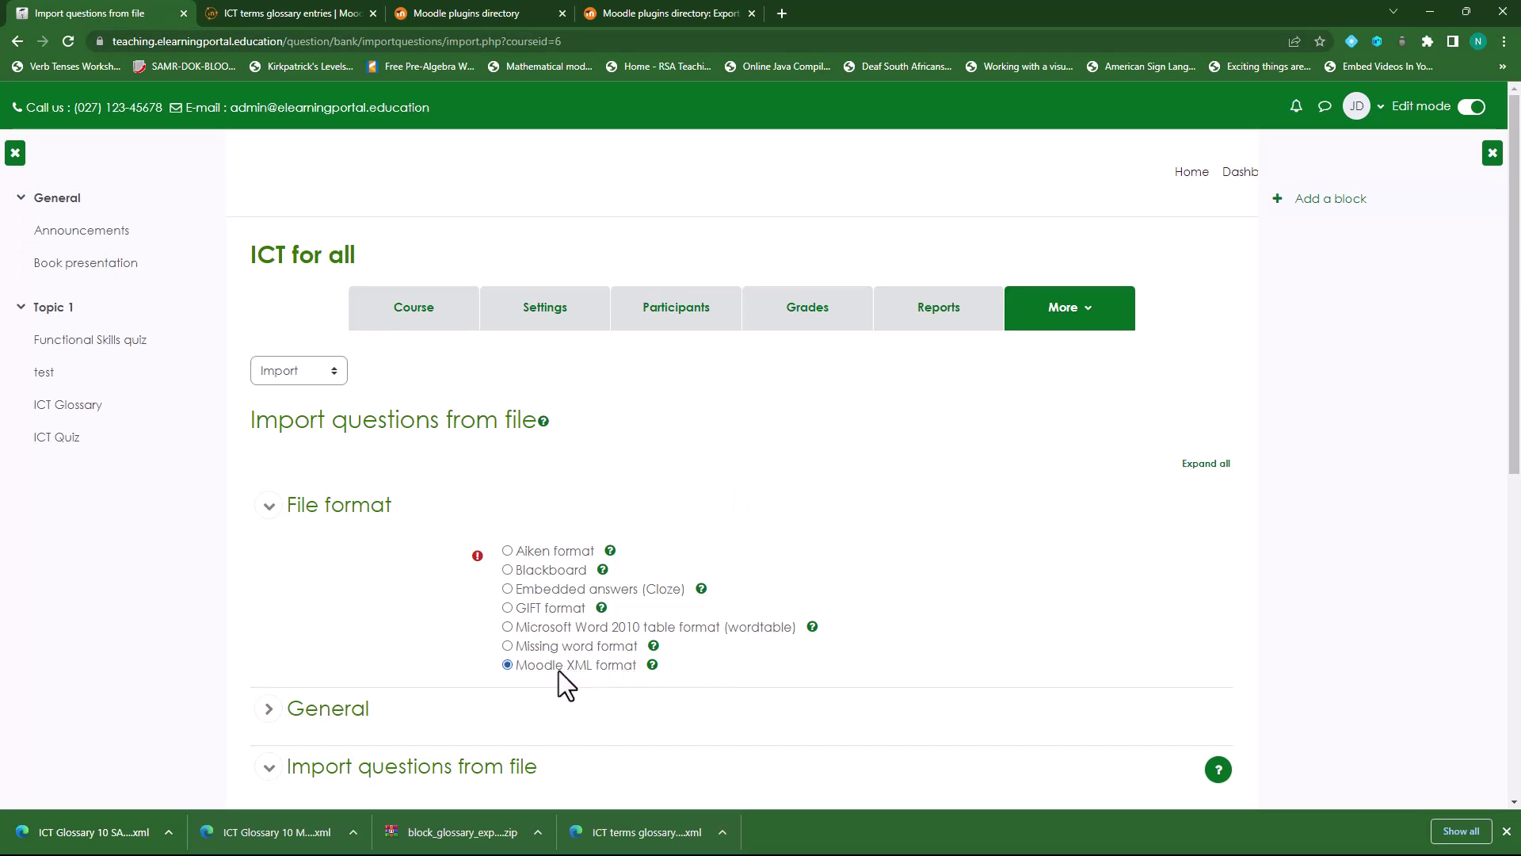
# - Set the import category to Default for ICT For all in the question import's general settings
pyautogui.scroll(-4, 403, 631)
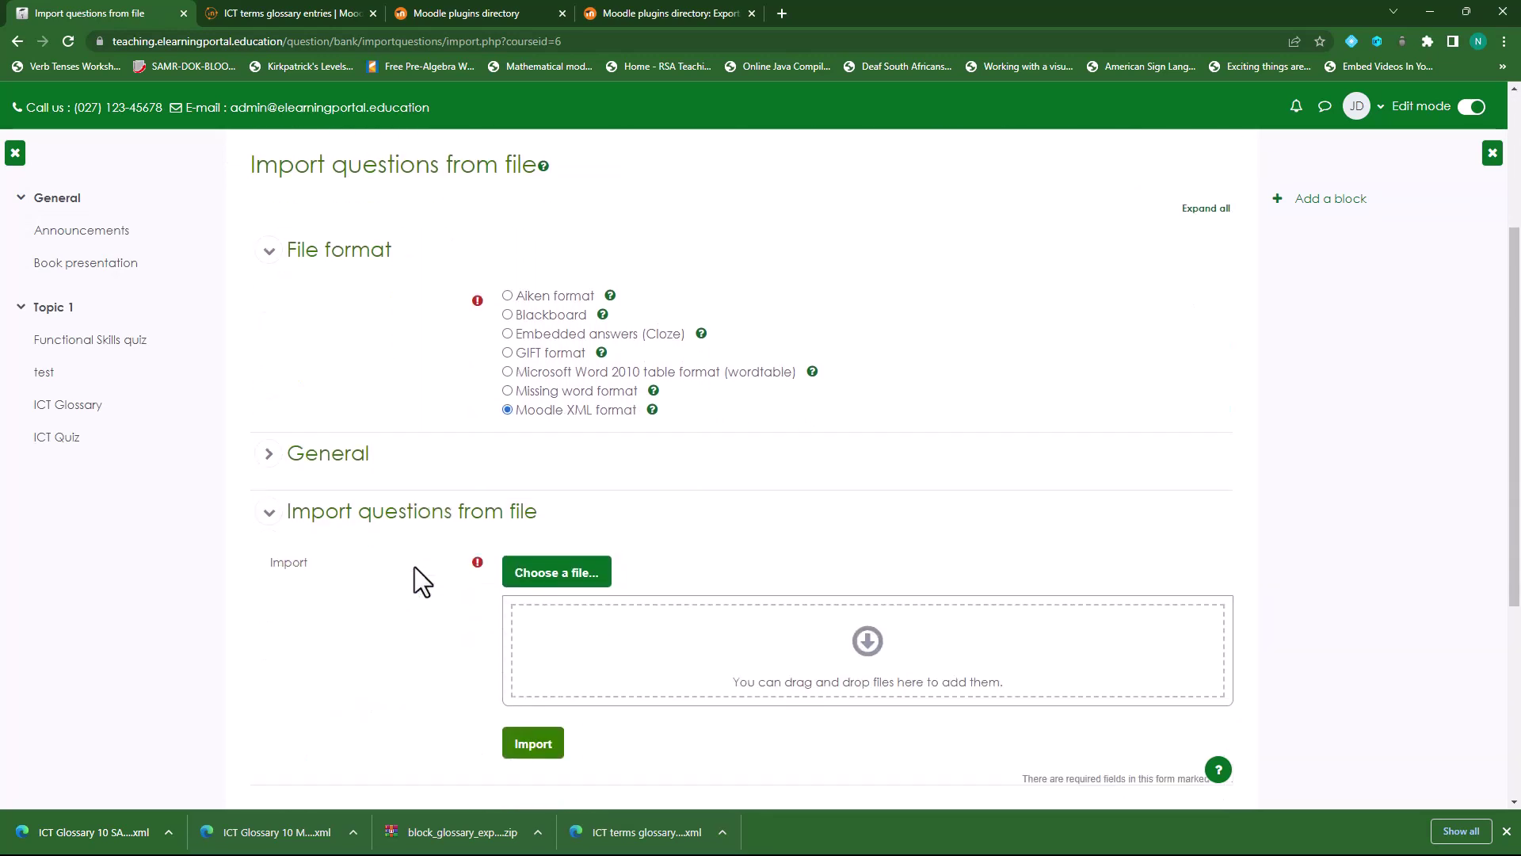
pyautogui.click(270, 396)
pyautogui.click(713, 442)
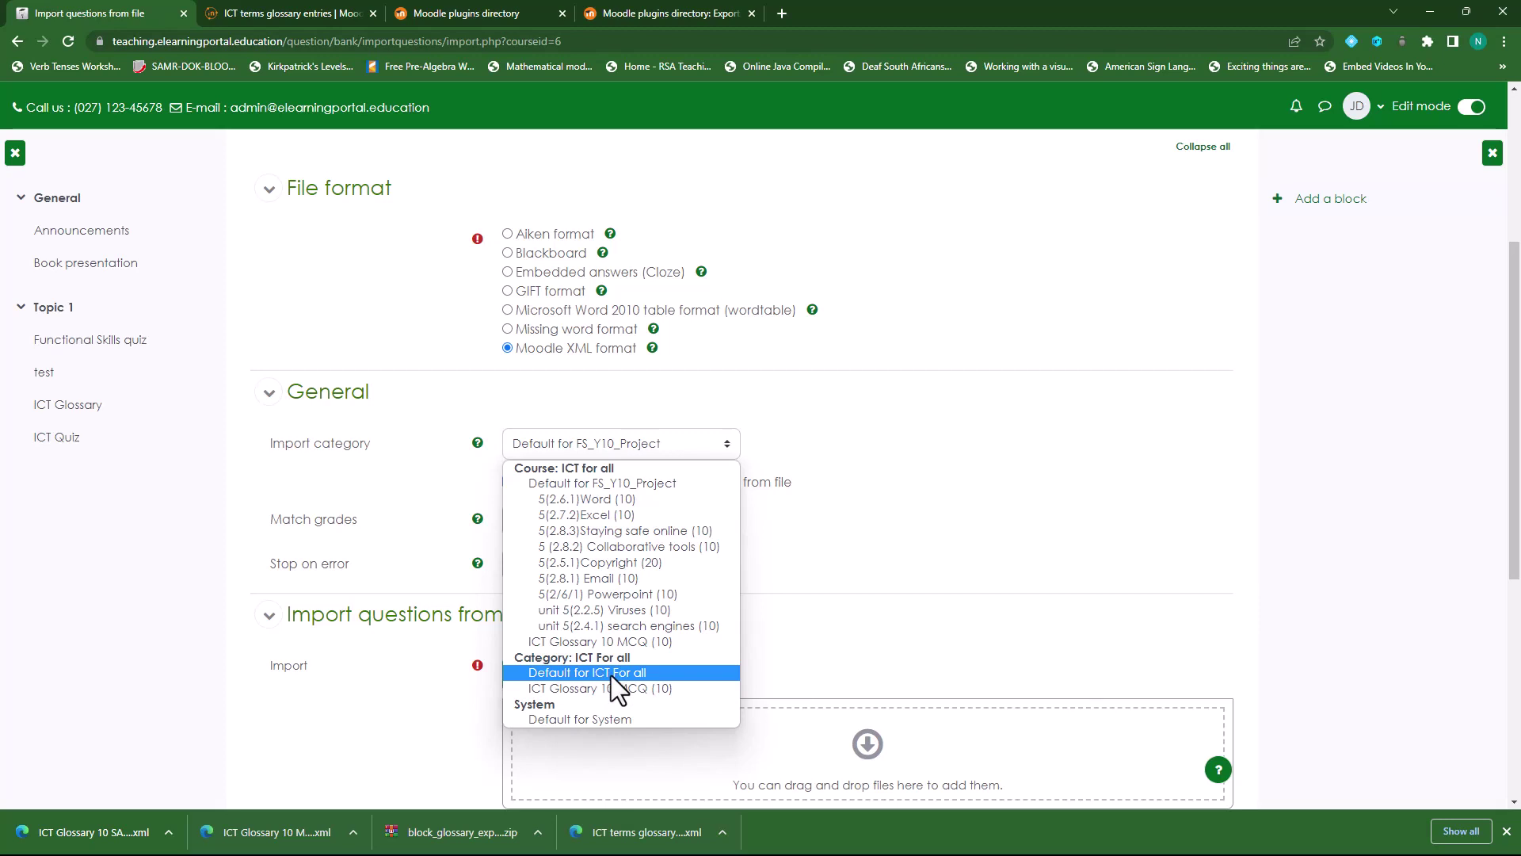
pyautogui.click(610, 673)
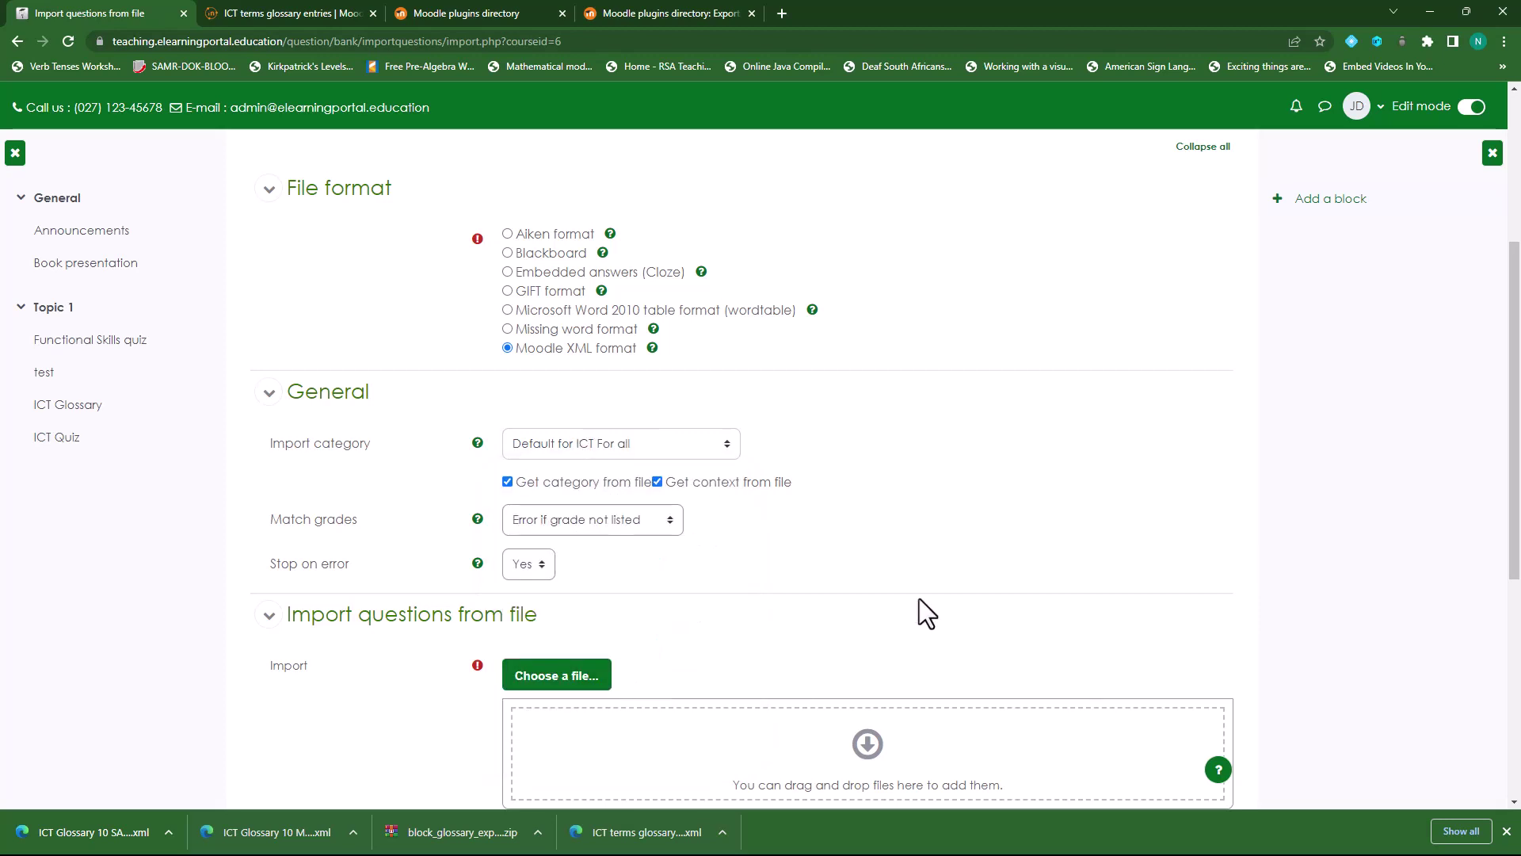
# - Import the downloaded file ICT Glossary 10 SA questions.xml and continue to the question bank
pyautogui.scroll(-2, 62, 797)
pyautogui.moveTo(66, 832); pyautogui.dragTo(594, 587)
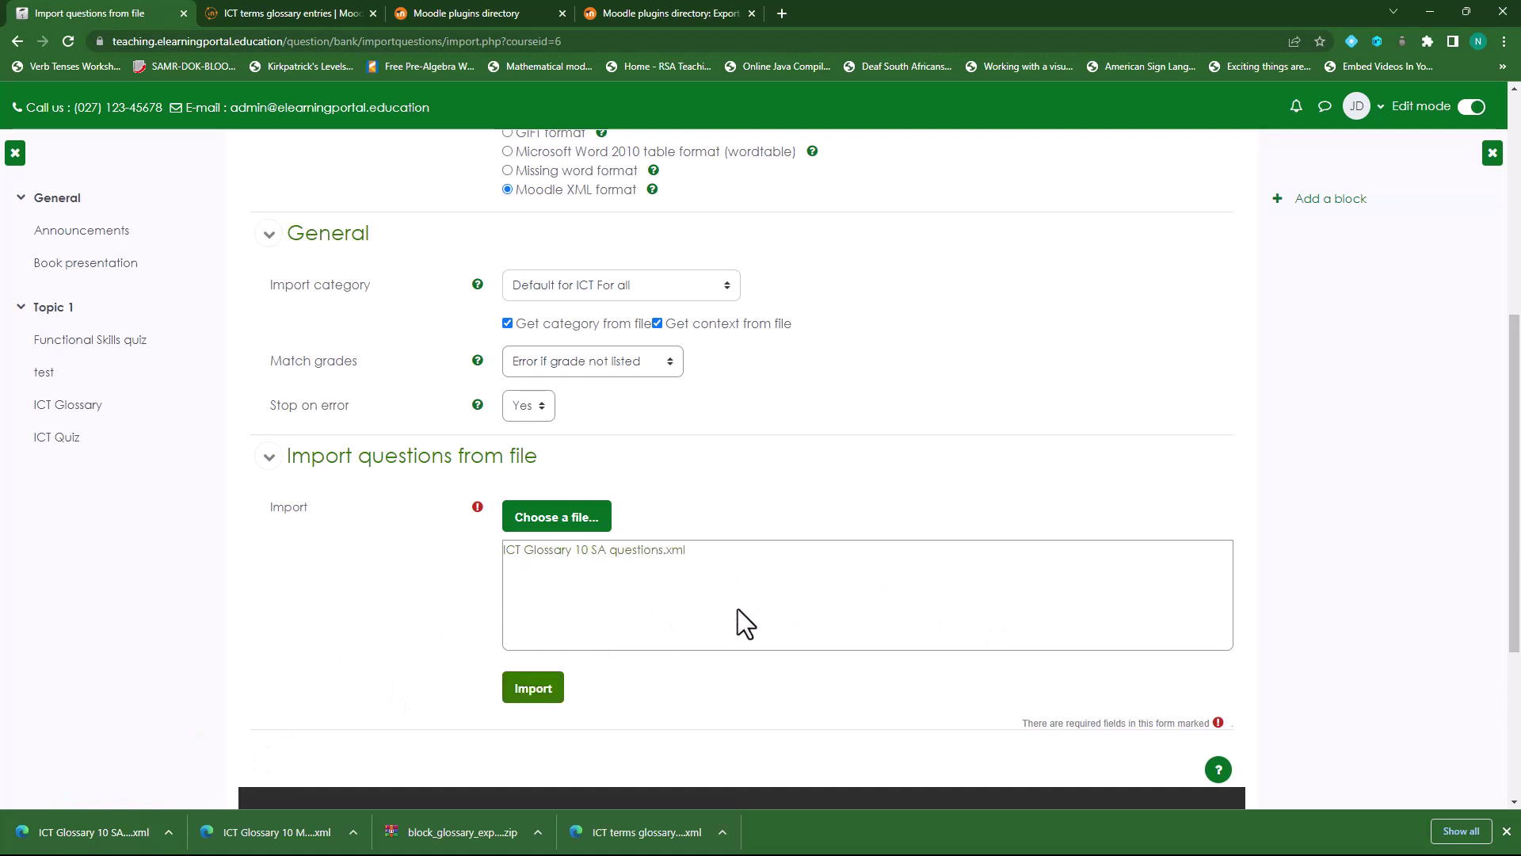
pyautogui.click(533, 689)
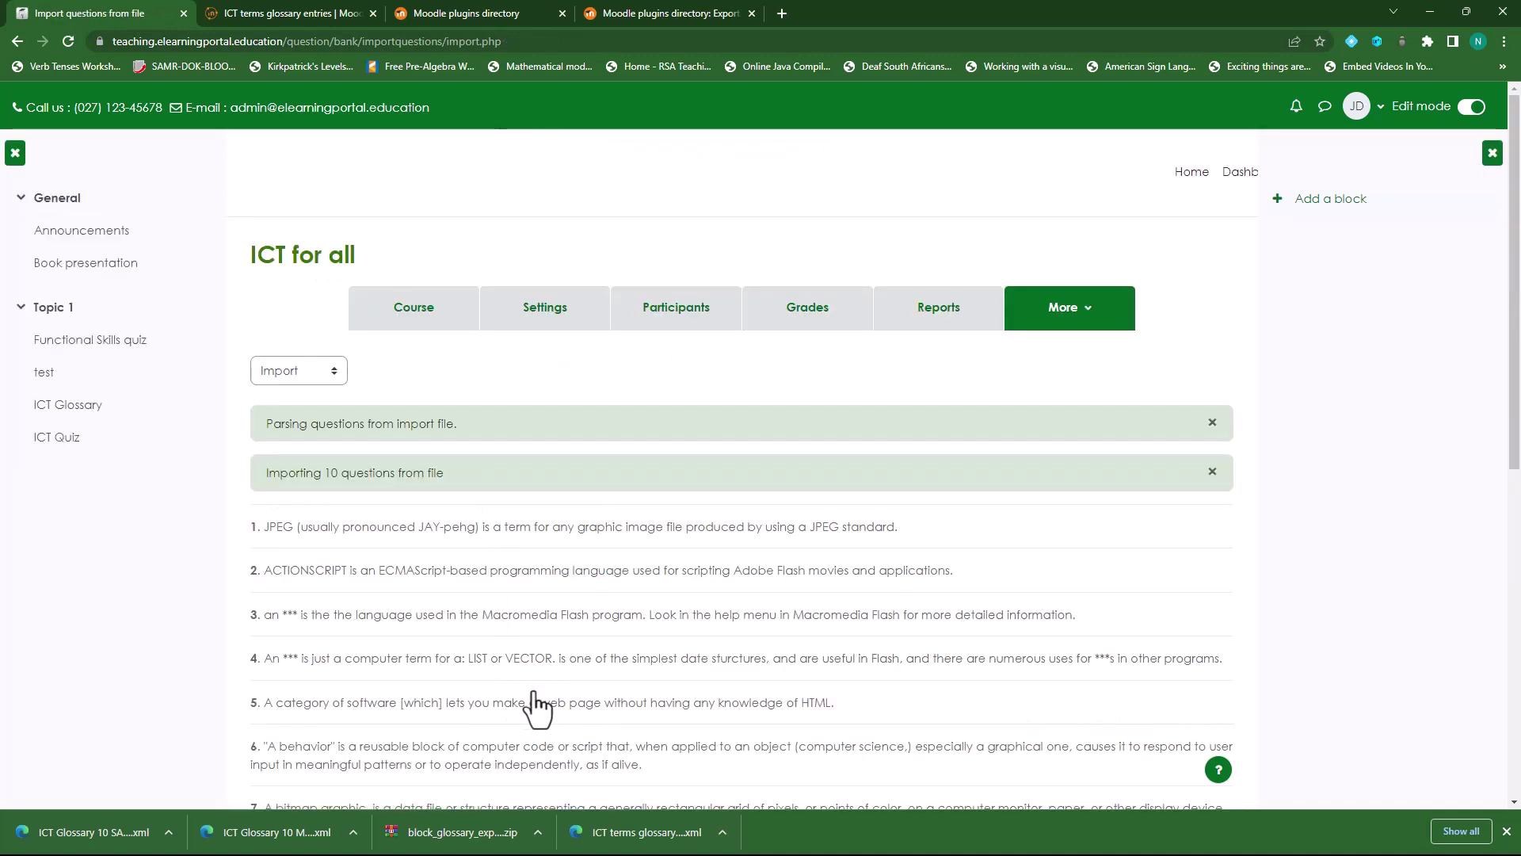
pyautogui.scroll(-4, 681, 507)
pyautogui.scroll(-1, 547, 601)
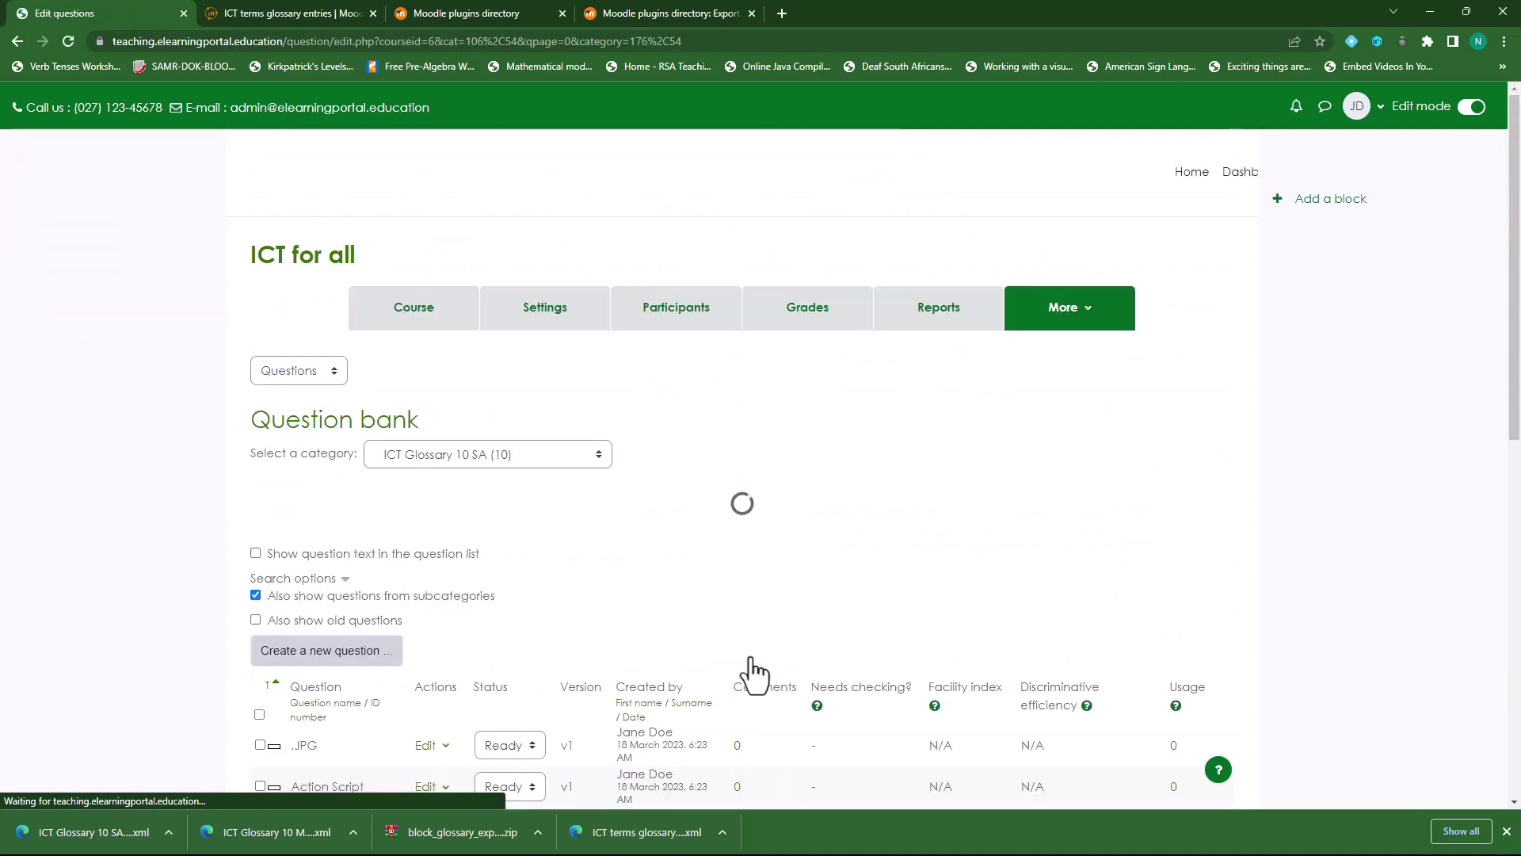
# - Look through the imported ICT Glossary 10 SA questions, preview the Authoring Software question and return to the question bank
pyautogui.scroll(-2, 835, 525)
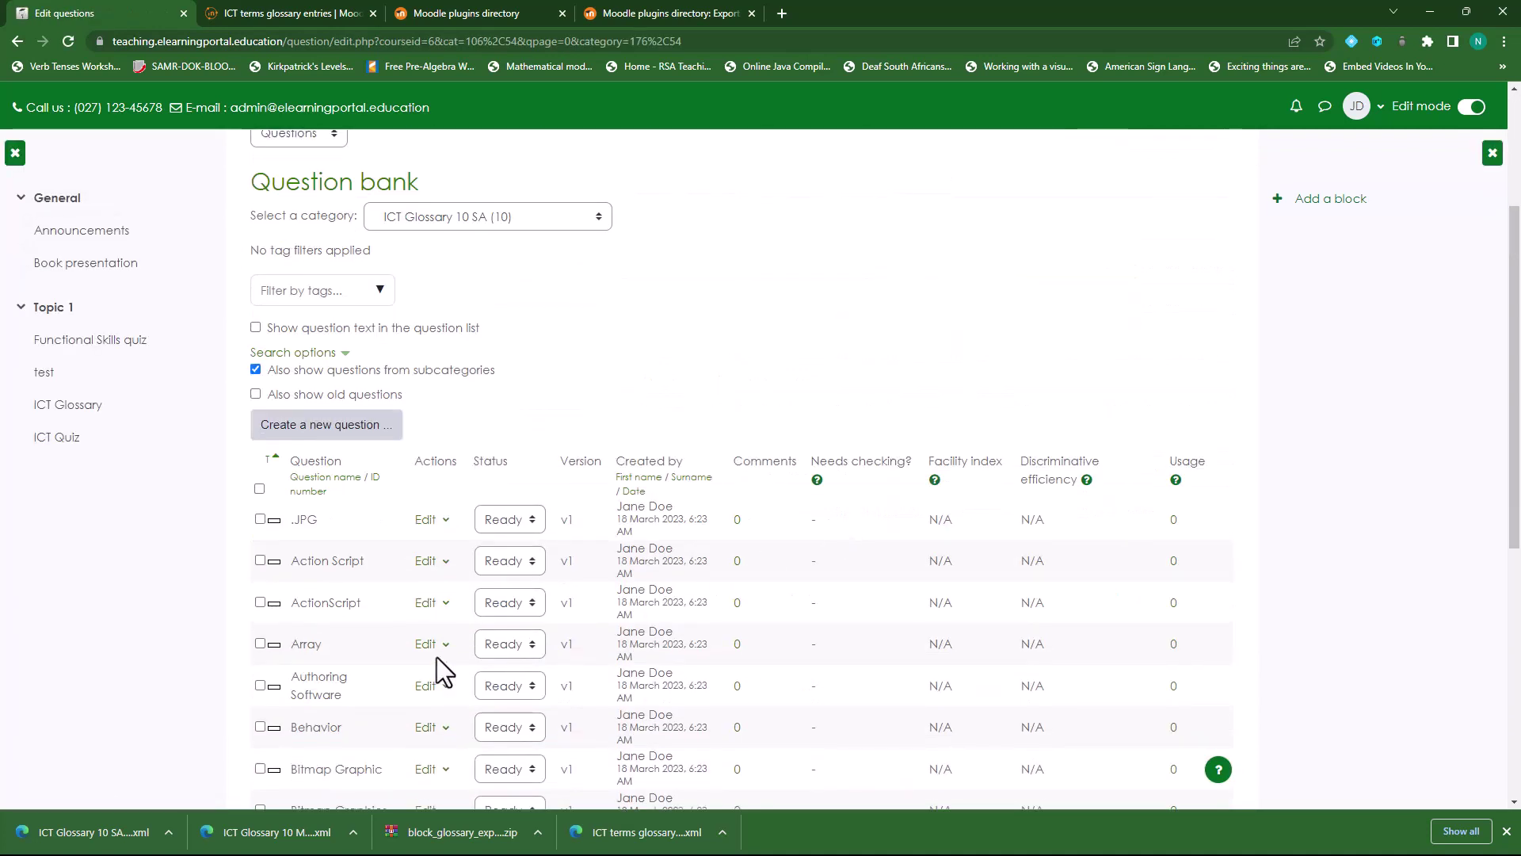
pyautogui.scroll(-3, 431, 662)
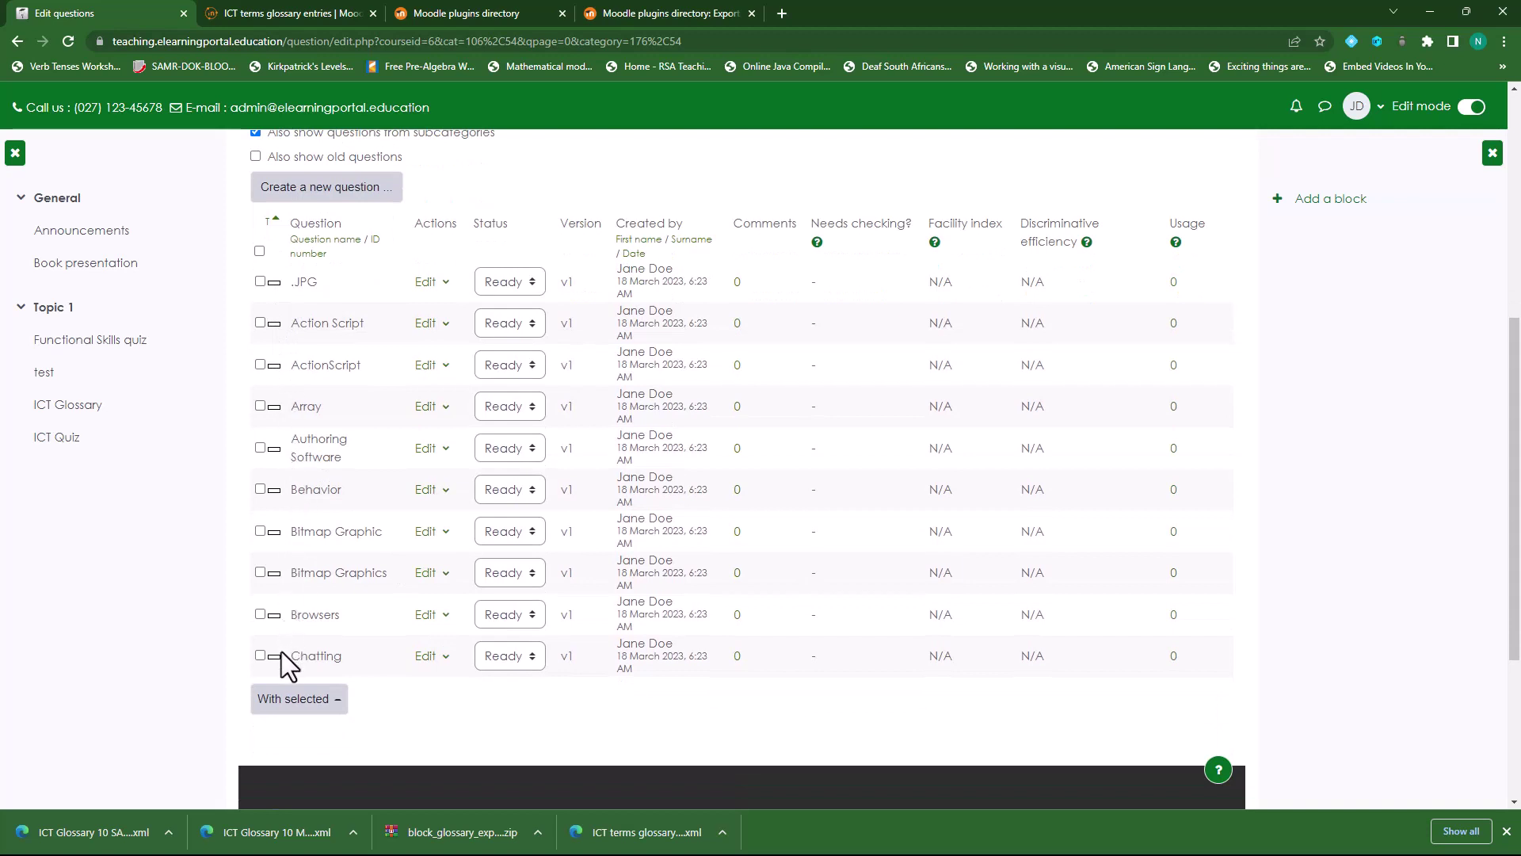
pyautogui.scroll(4, 529, 604)
pyautogui.scroll(-2, 933, 522)
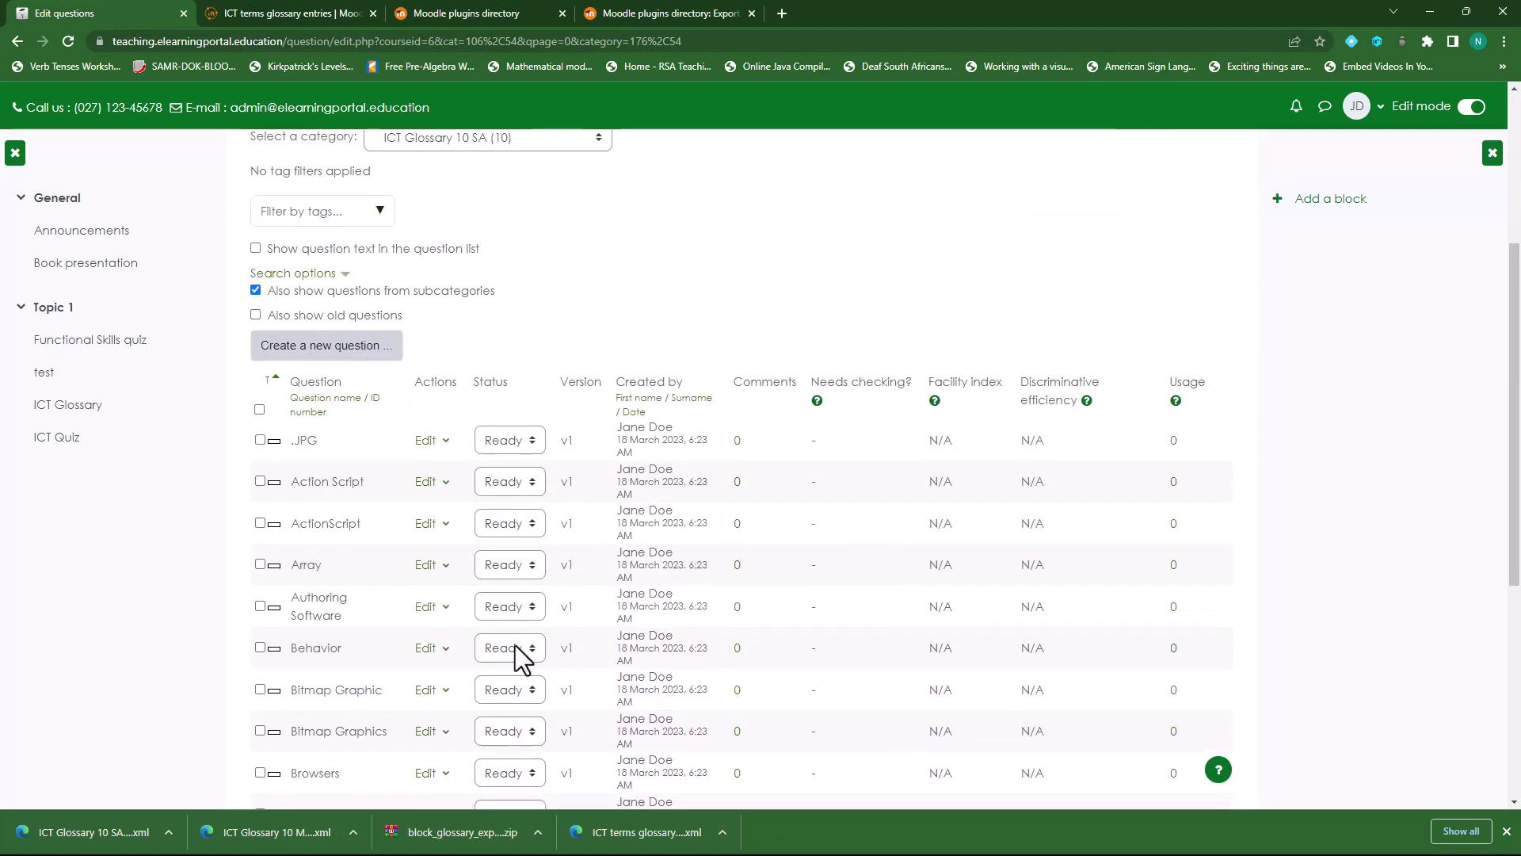
pyautogui.scroll(-1, 525, 657)
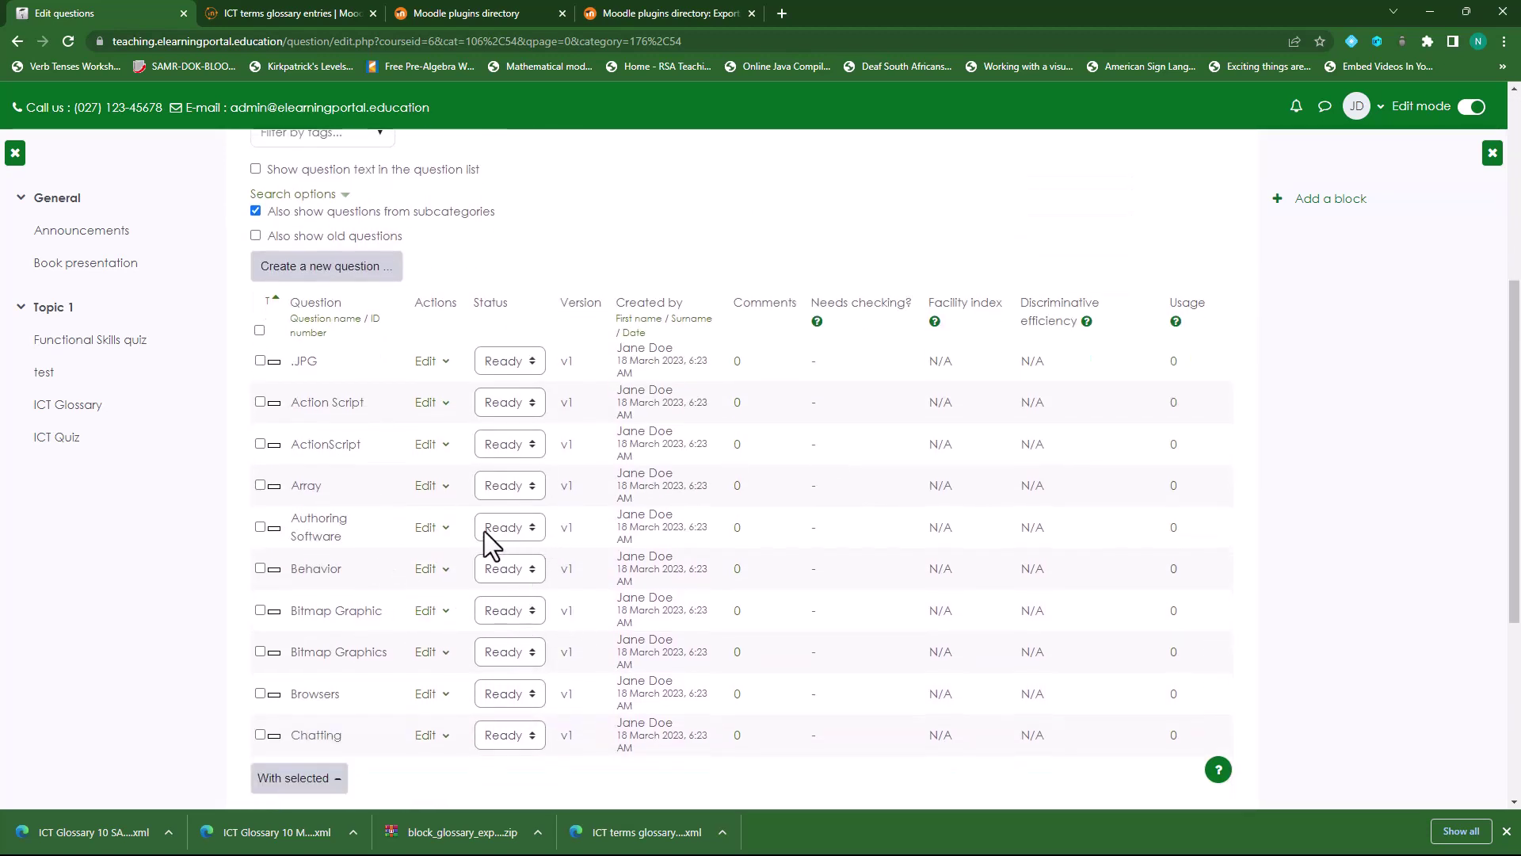
pyautogui.click(434, 531)
pyautogui.click(357, 633)
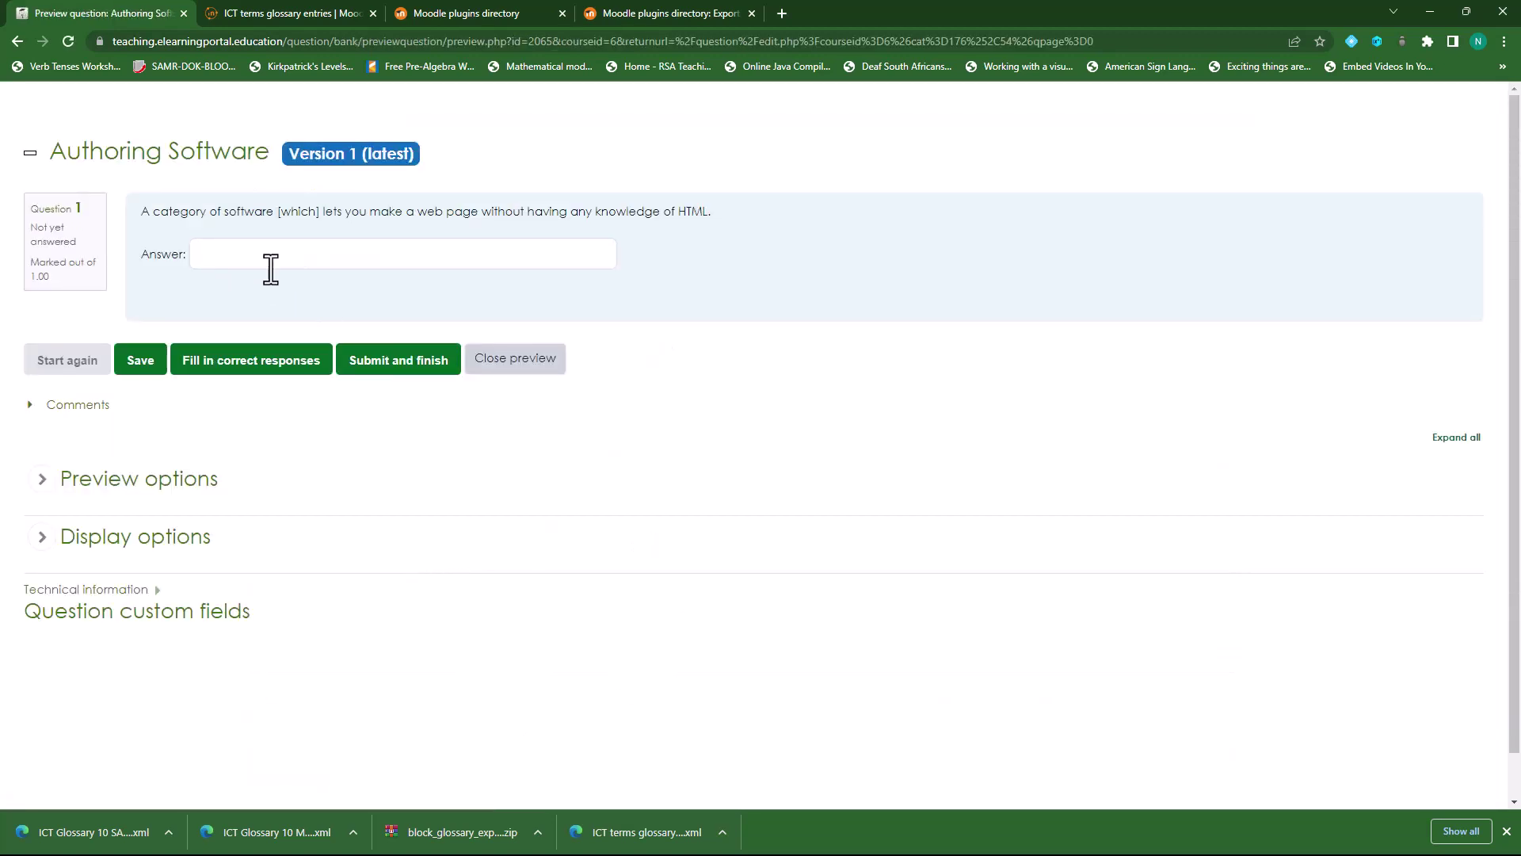
pyautogui.click(252, 262)
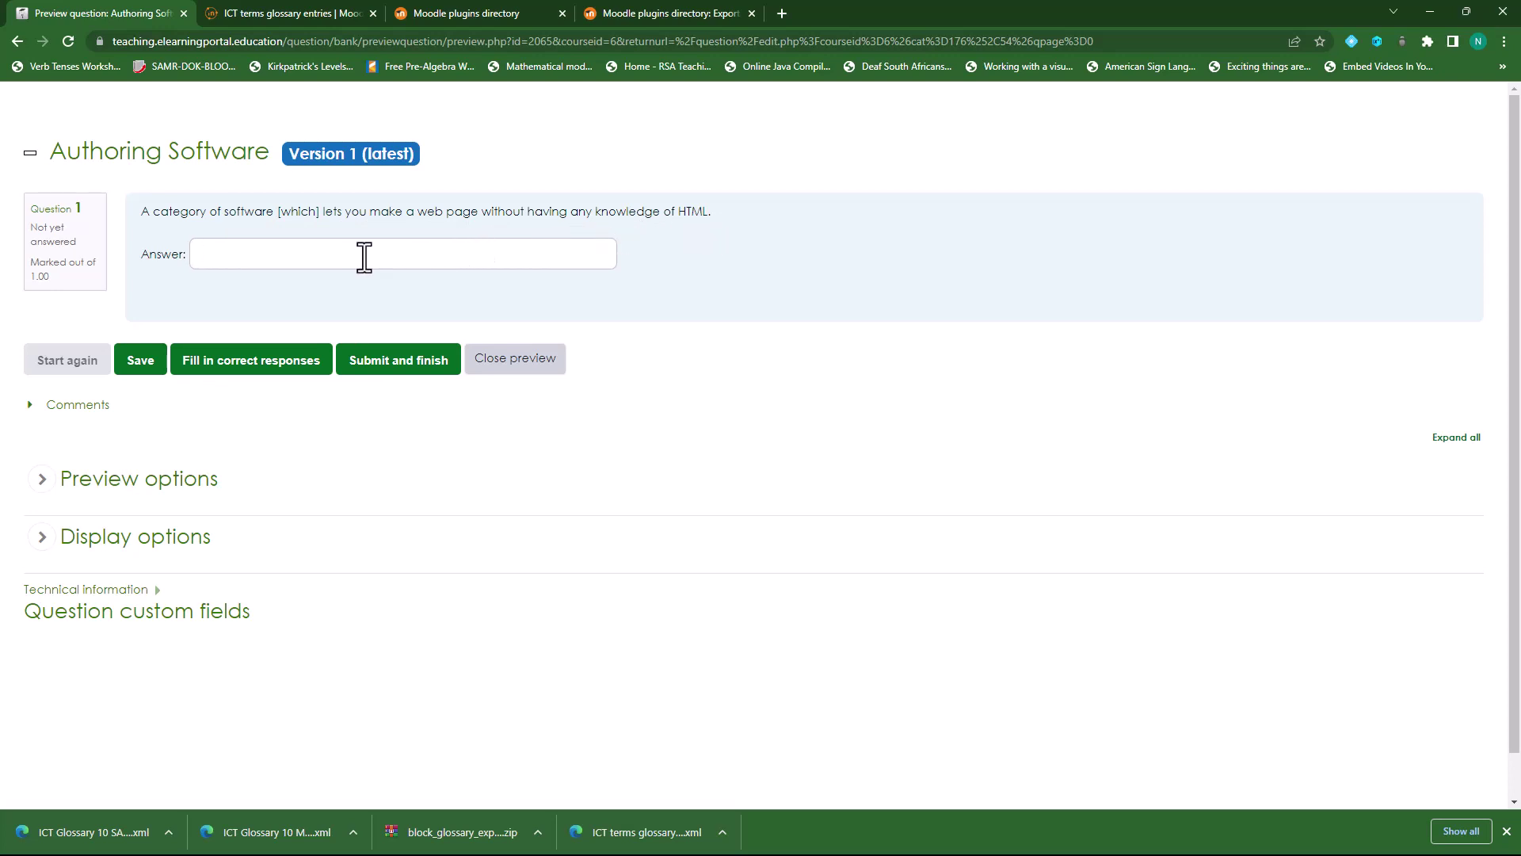
pyautogui.click(17, 40)
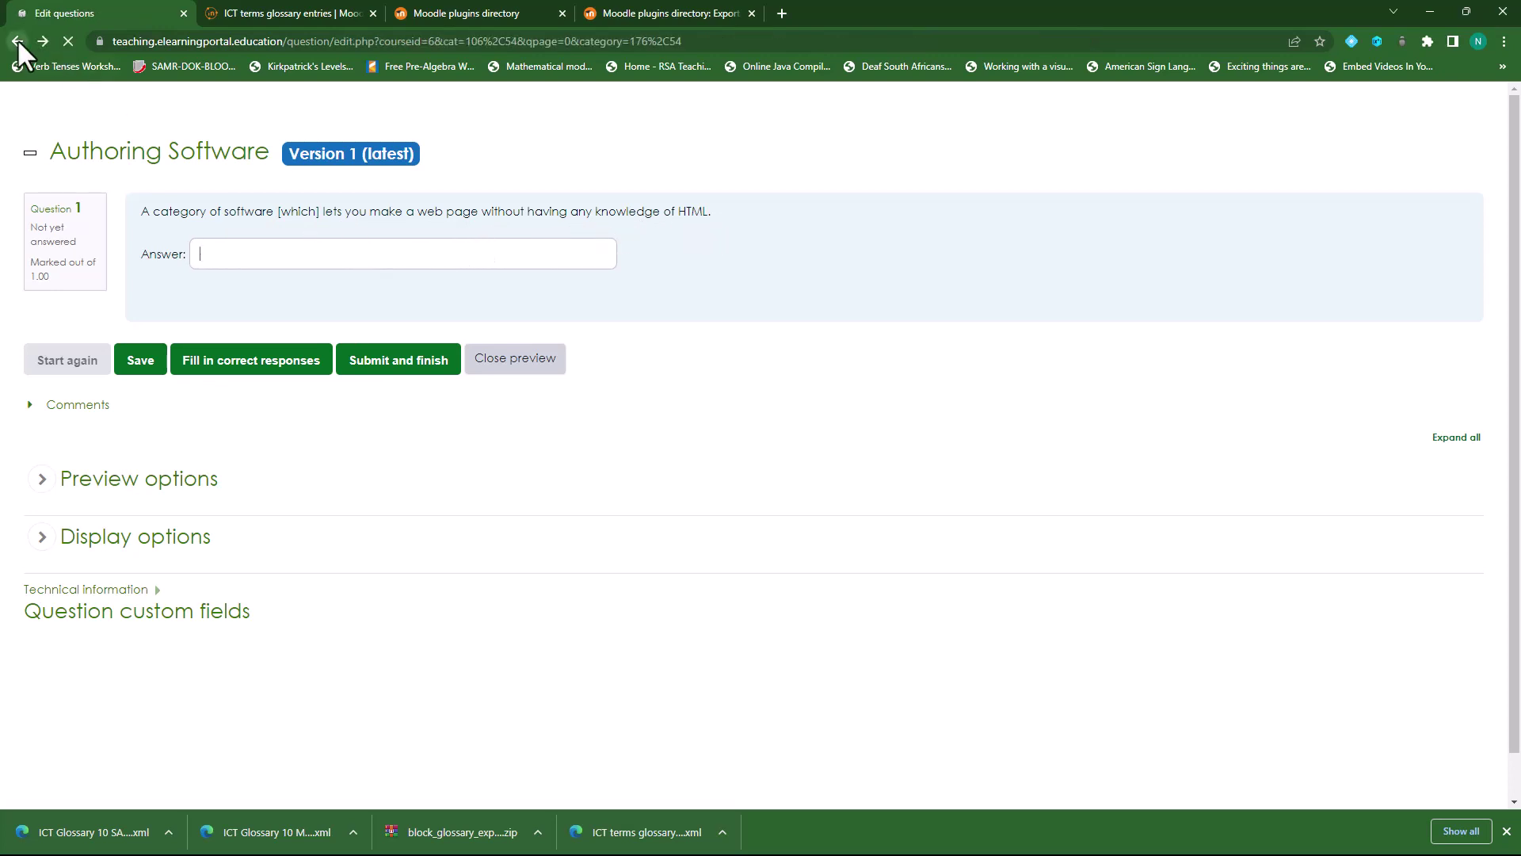
# - Return to the course page and add a new quiz named ICT Quiz 2 to Topic 1
pyautogui.scroll(5, 681, 502)
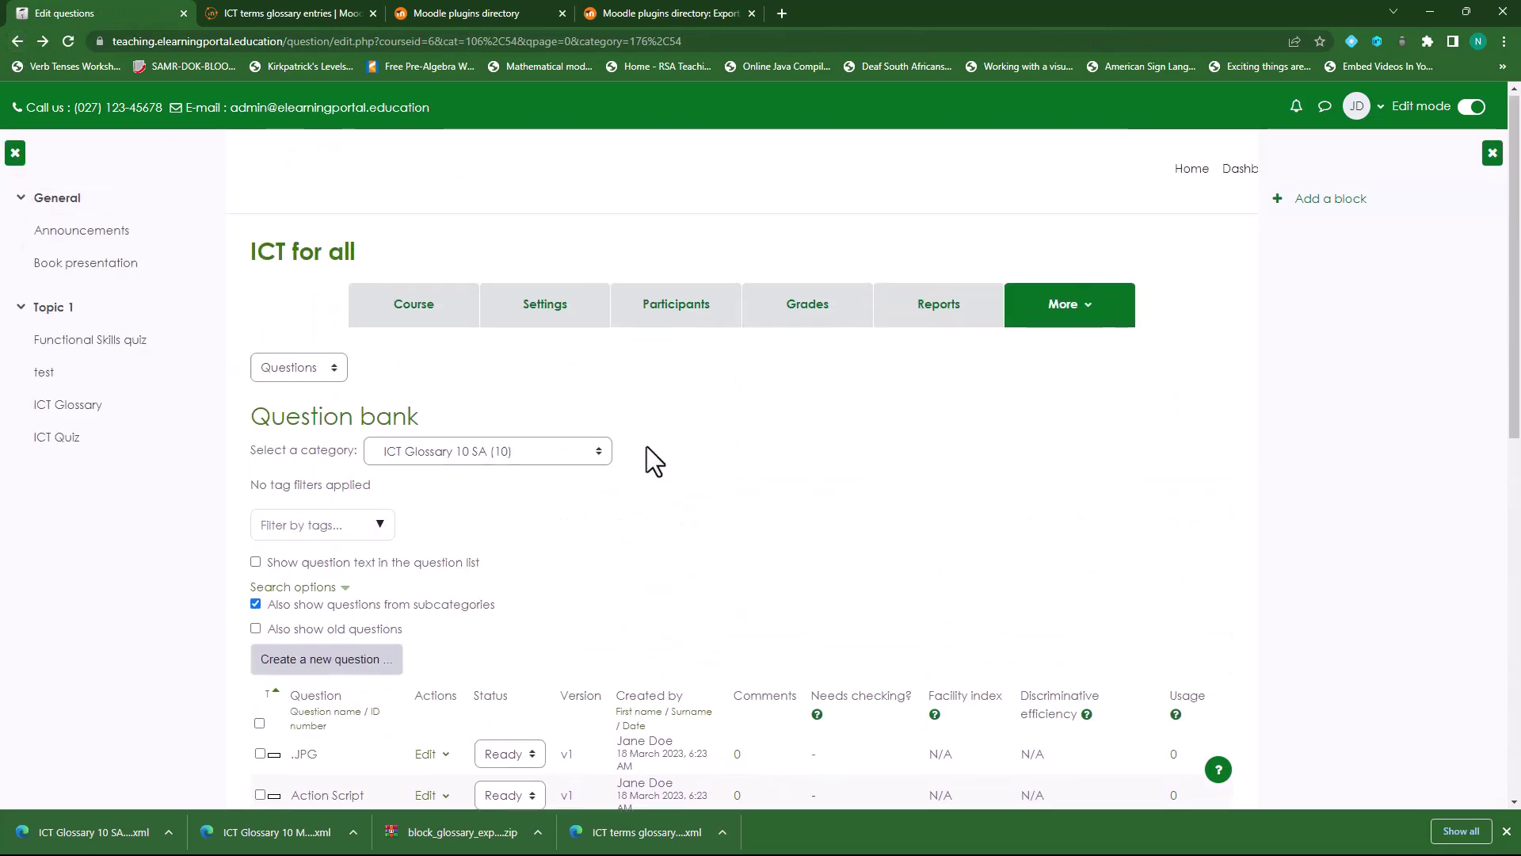
pyautogui.click(437, 318)
pyautogui.scroll(-10, 656, 554)
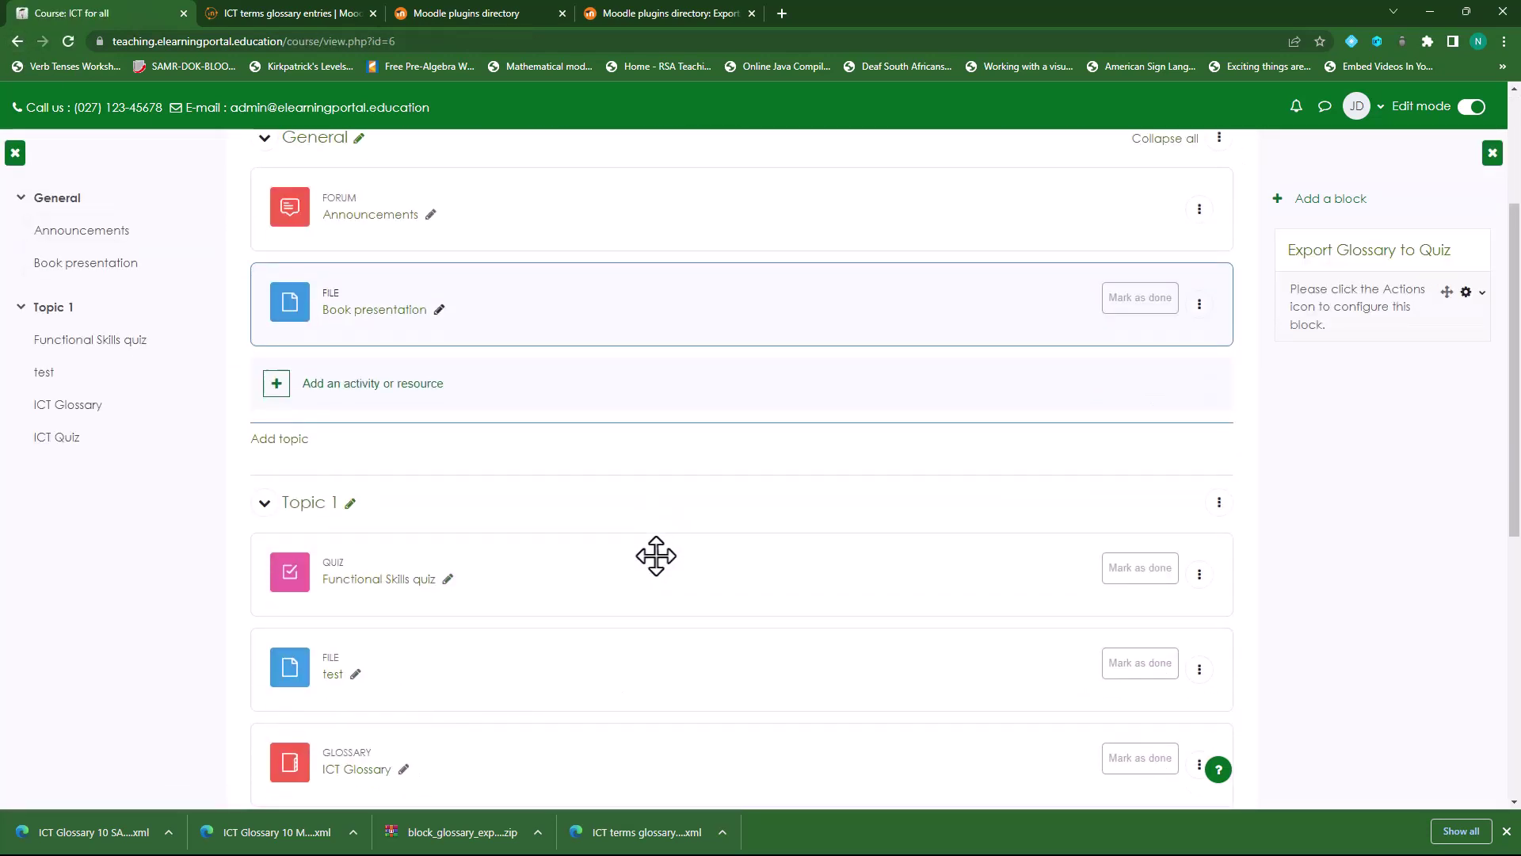
pyautogui.click(372, 387)
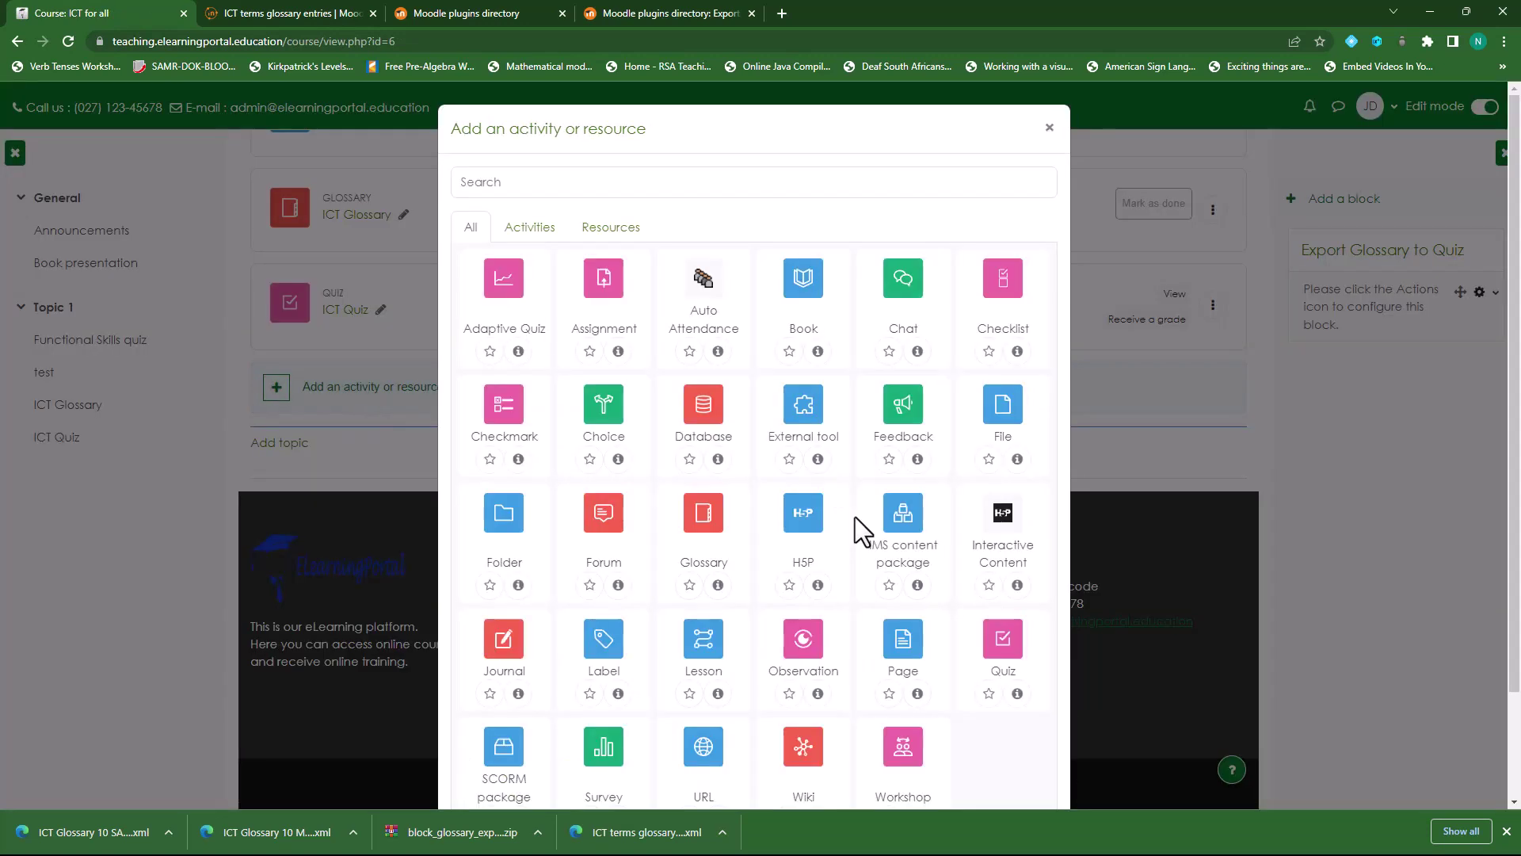
pyautogui.click(1003, 655)
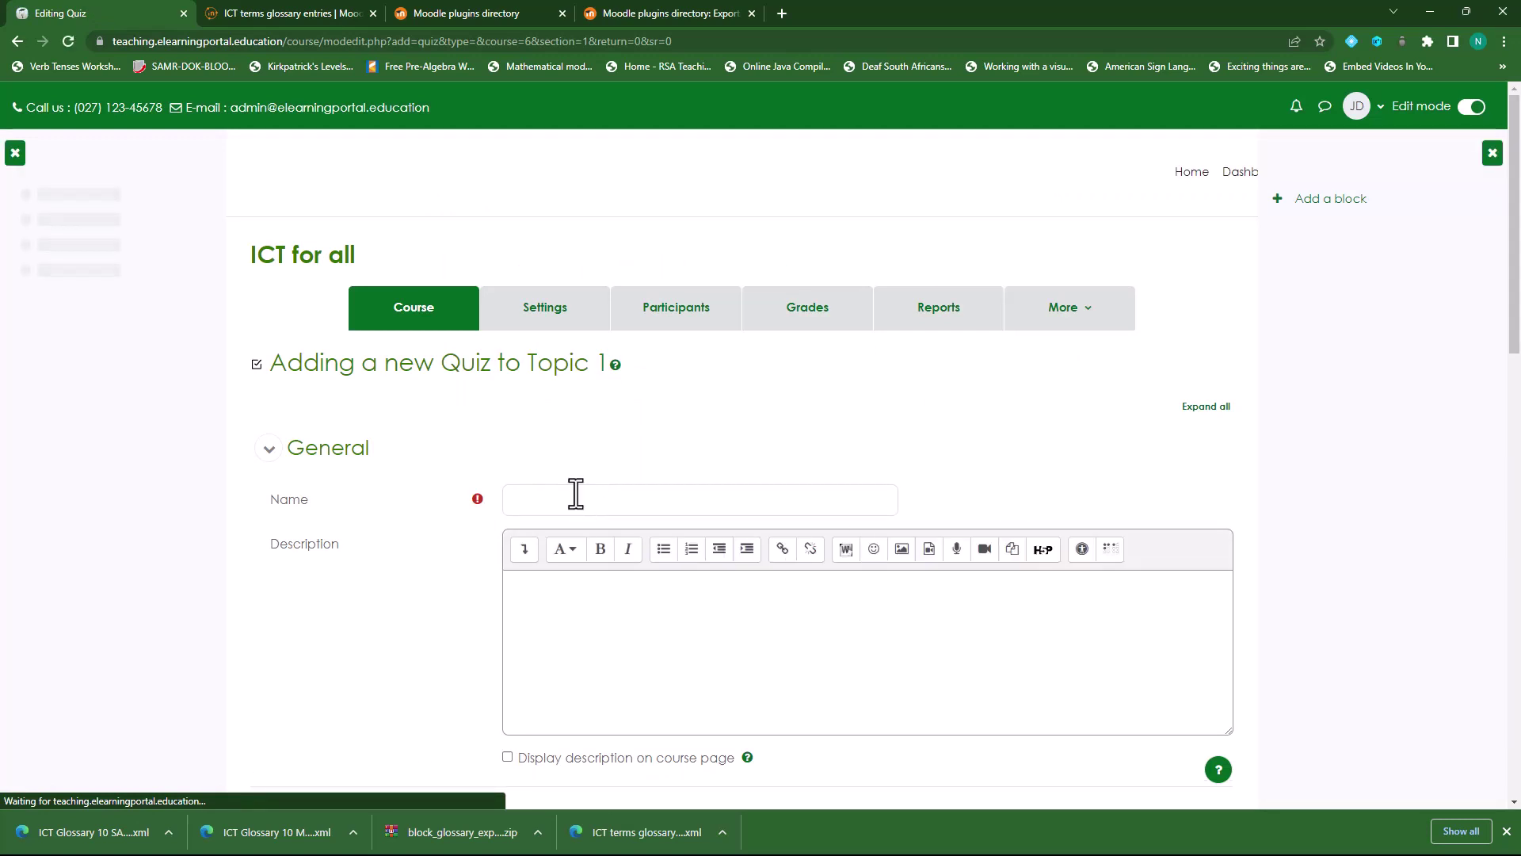
pyautogui.click(575, 494)
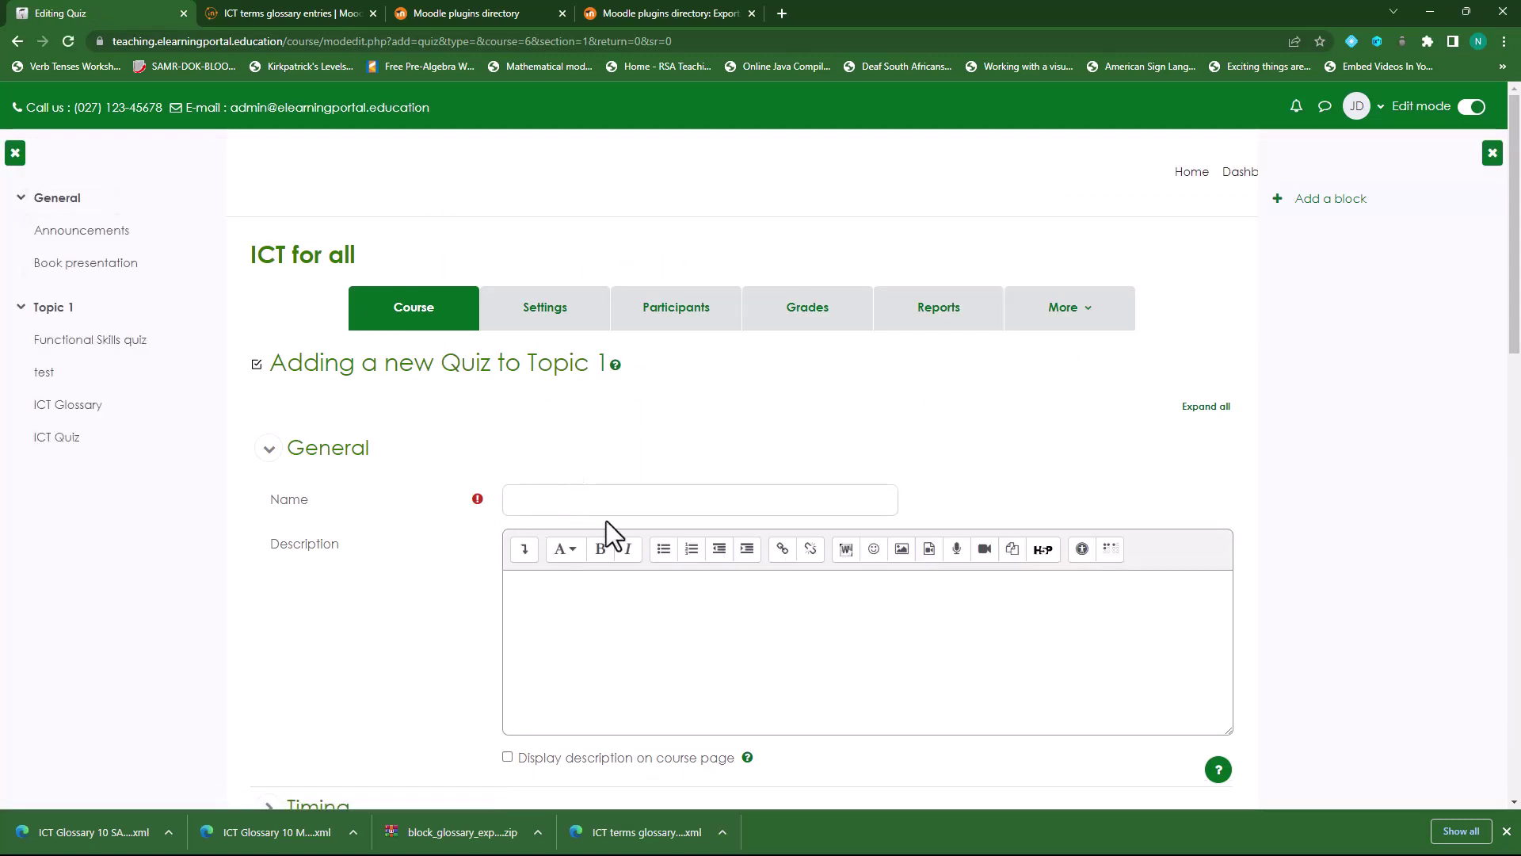
pyautogui.write('ICT Quiz 2')
# - Set the quiz's completion tracking to show activity as complete when conditions are met, require a grade, and save and display the quiz
pyautogui.scroll(-8, 356, 560)
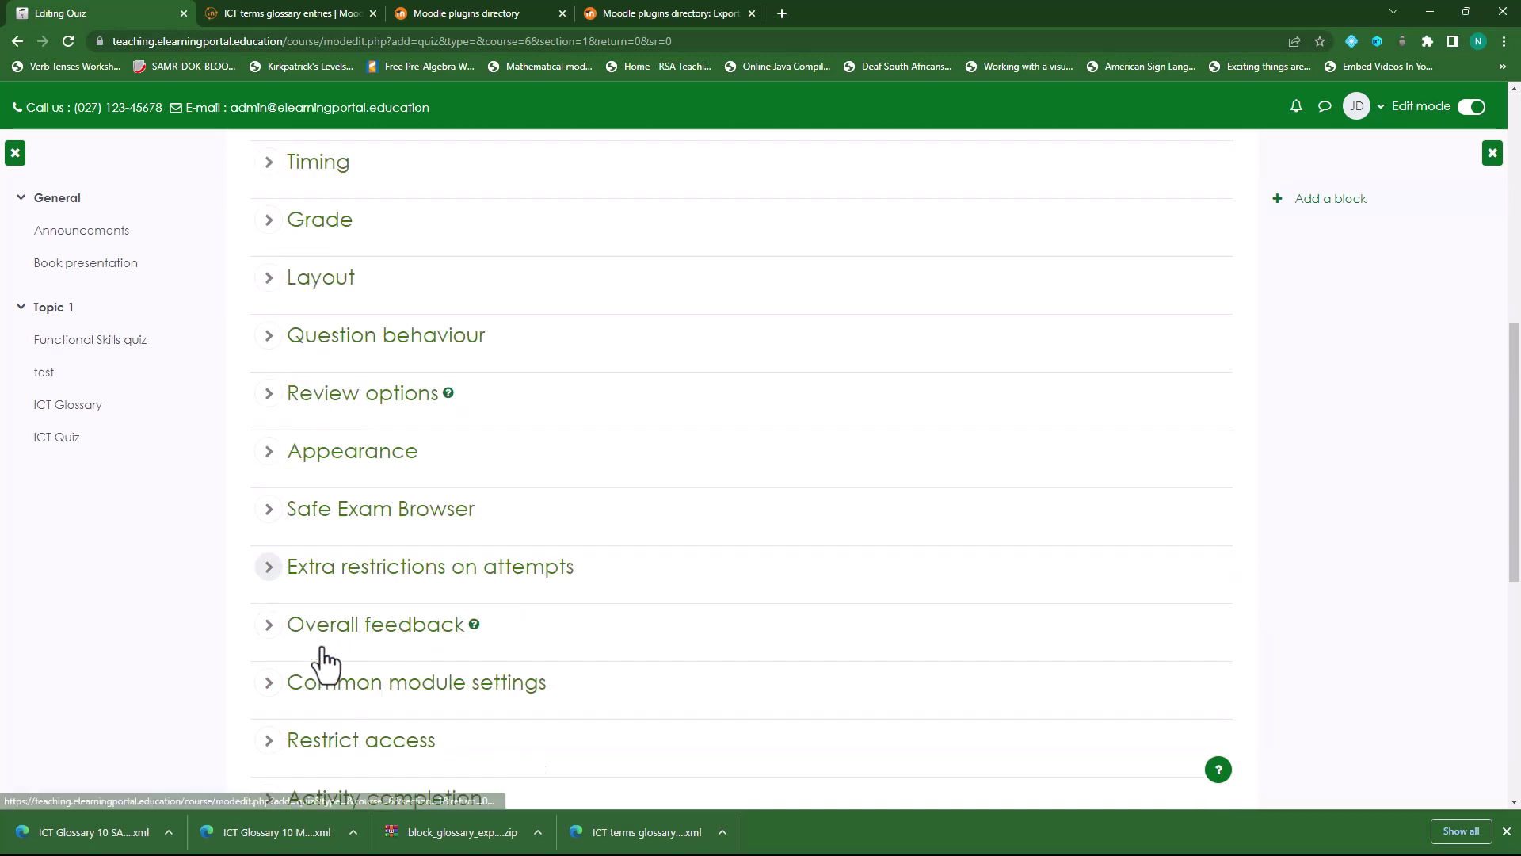
pyautogui.scroll(-5, 325, 661)
pyautogui.click(447, 413)
pyautogui.click(654, 469)
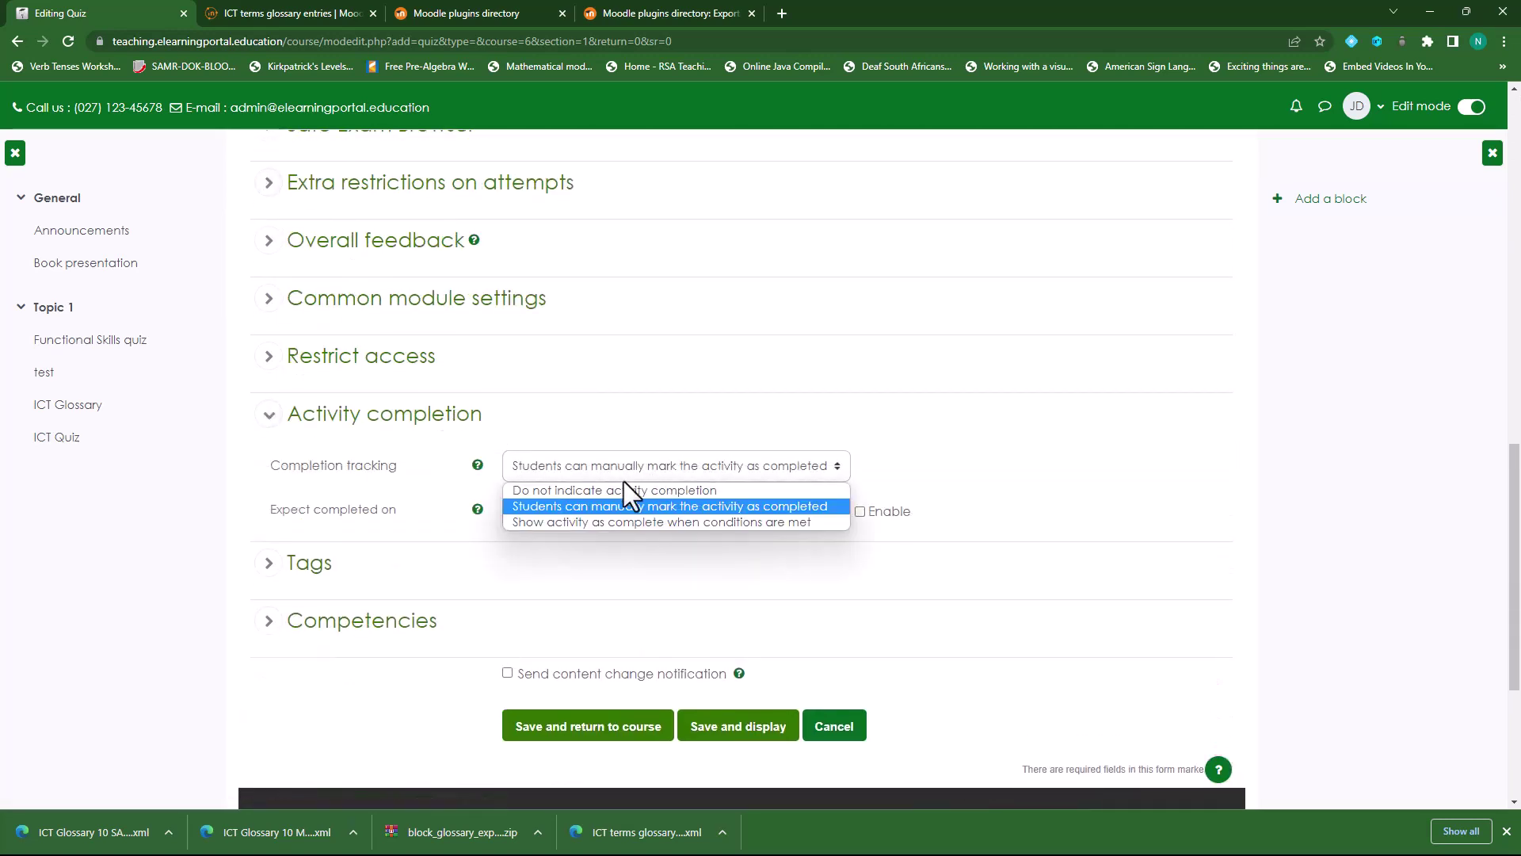
pyautogui.click(574, 521)
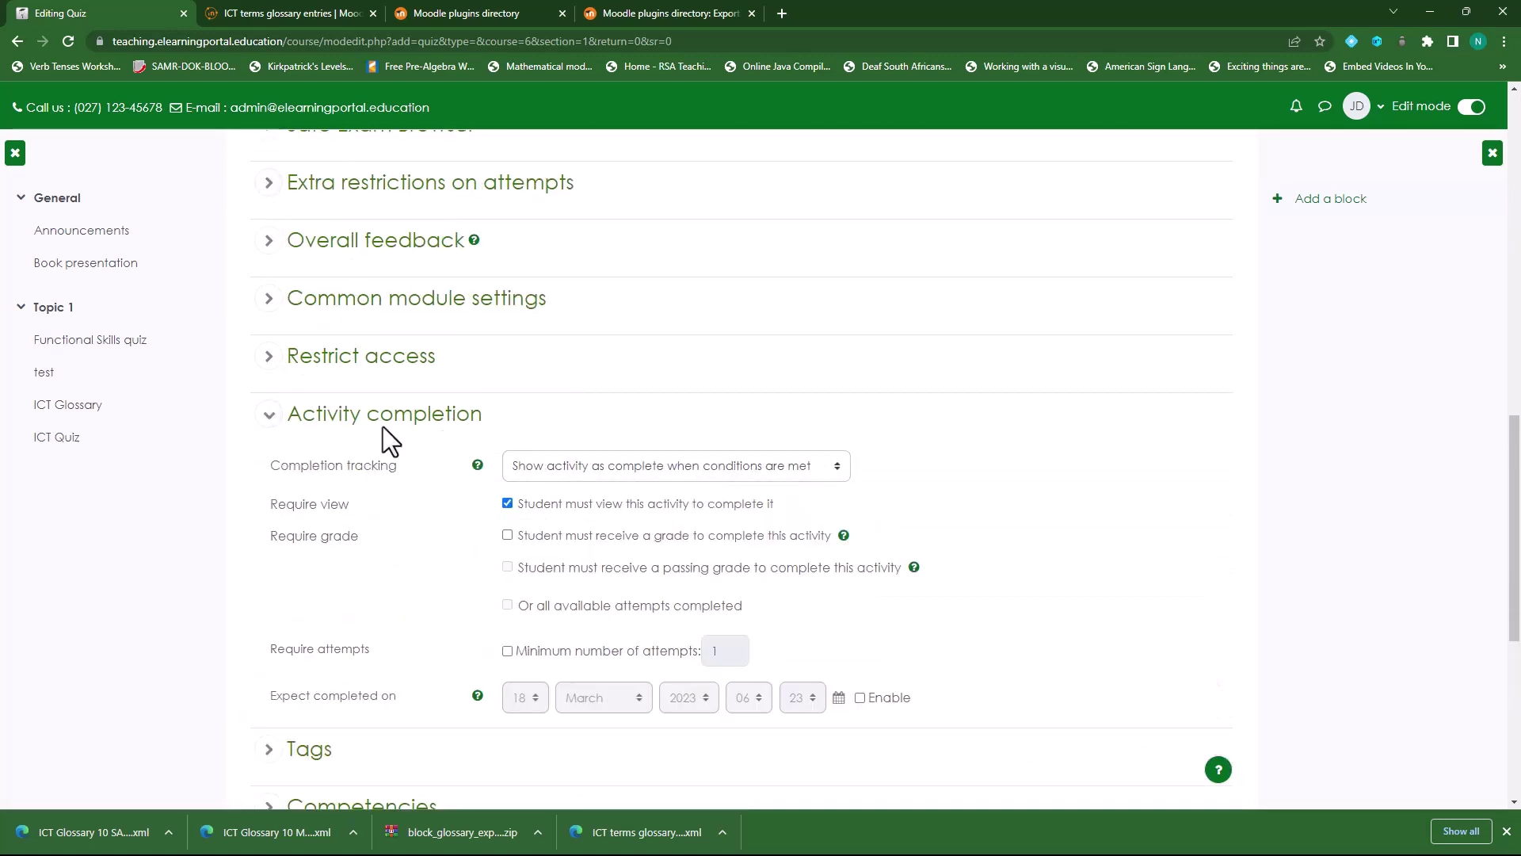
pyautogui.click(507, 536)
pyautogui.scroll(-3, 434, 581)
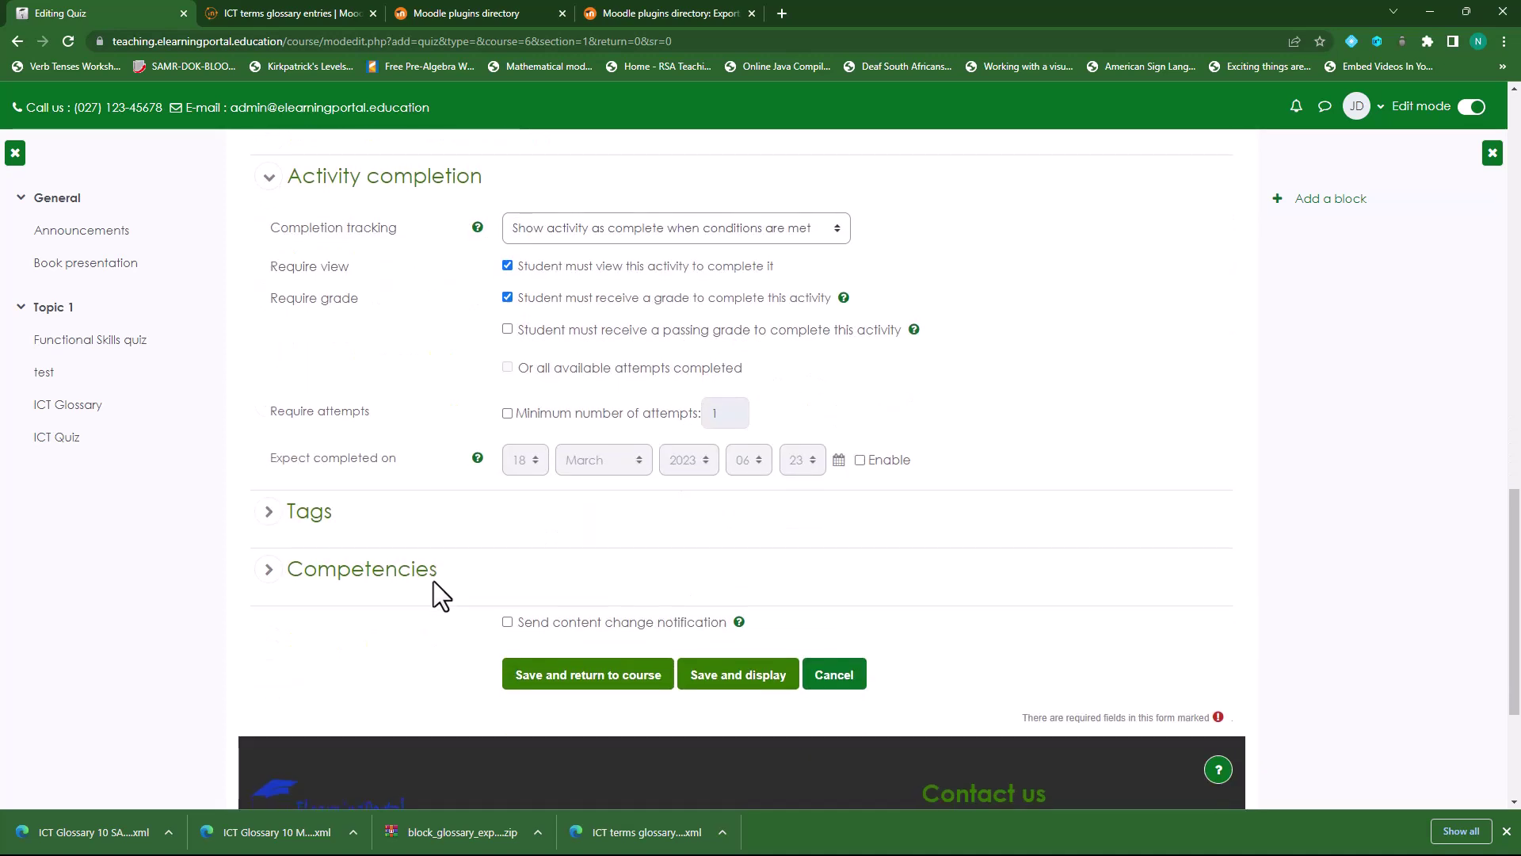
pyautogui.scroll(-1, 432, 586)
pyautogui.click(756, 602)
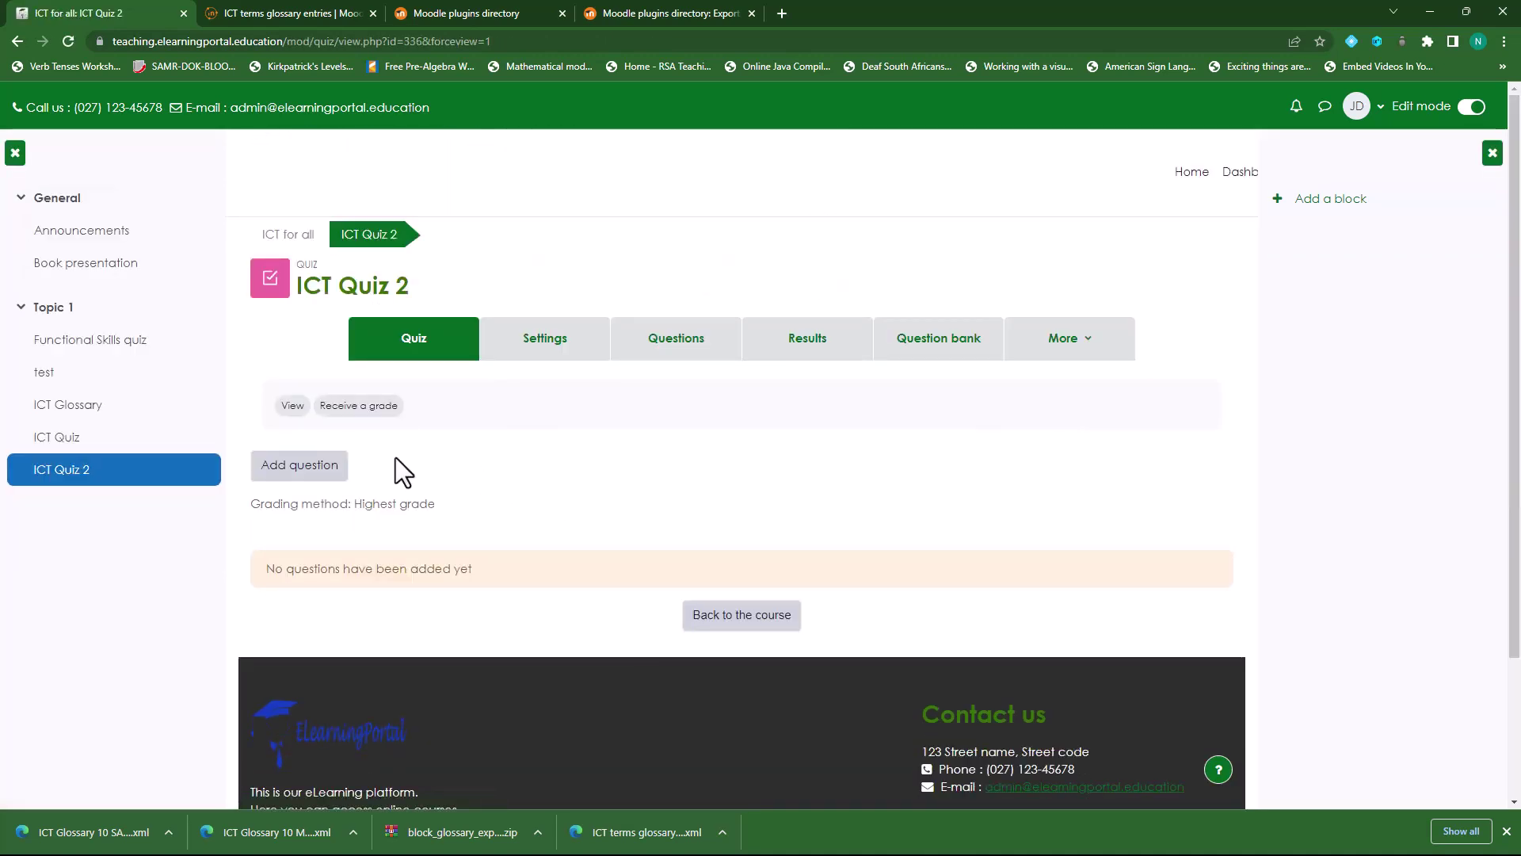
# - Add all questions of the ICT Glossary 10 SA category from the question bank to ICT Quiz 2 and save
pyautogui.click(309, 467)
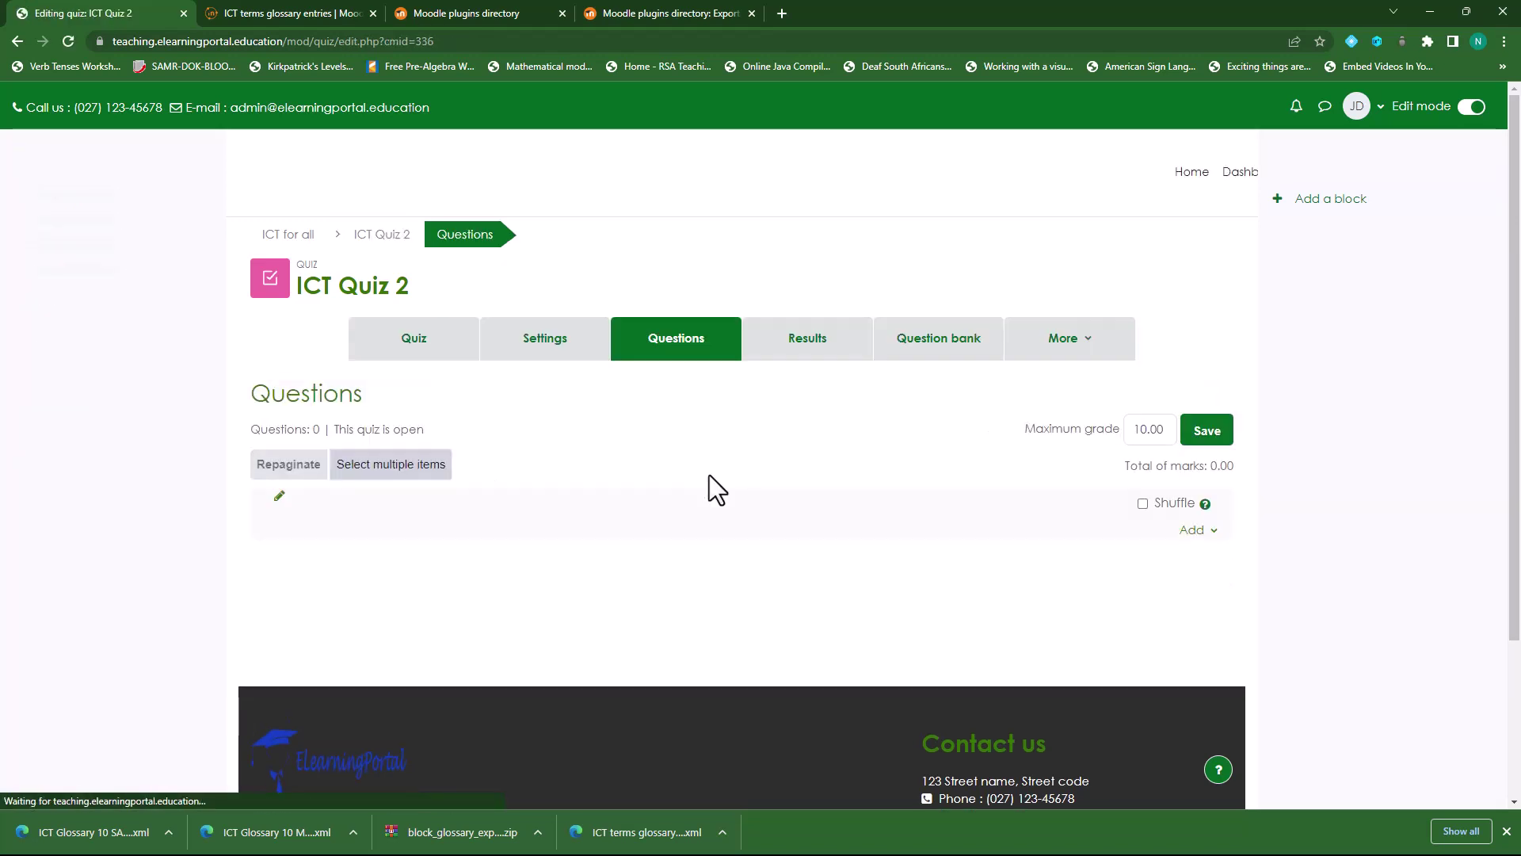
pyautogui.click(1196, 530)
pyautogui.click(1129, 579)
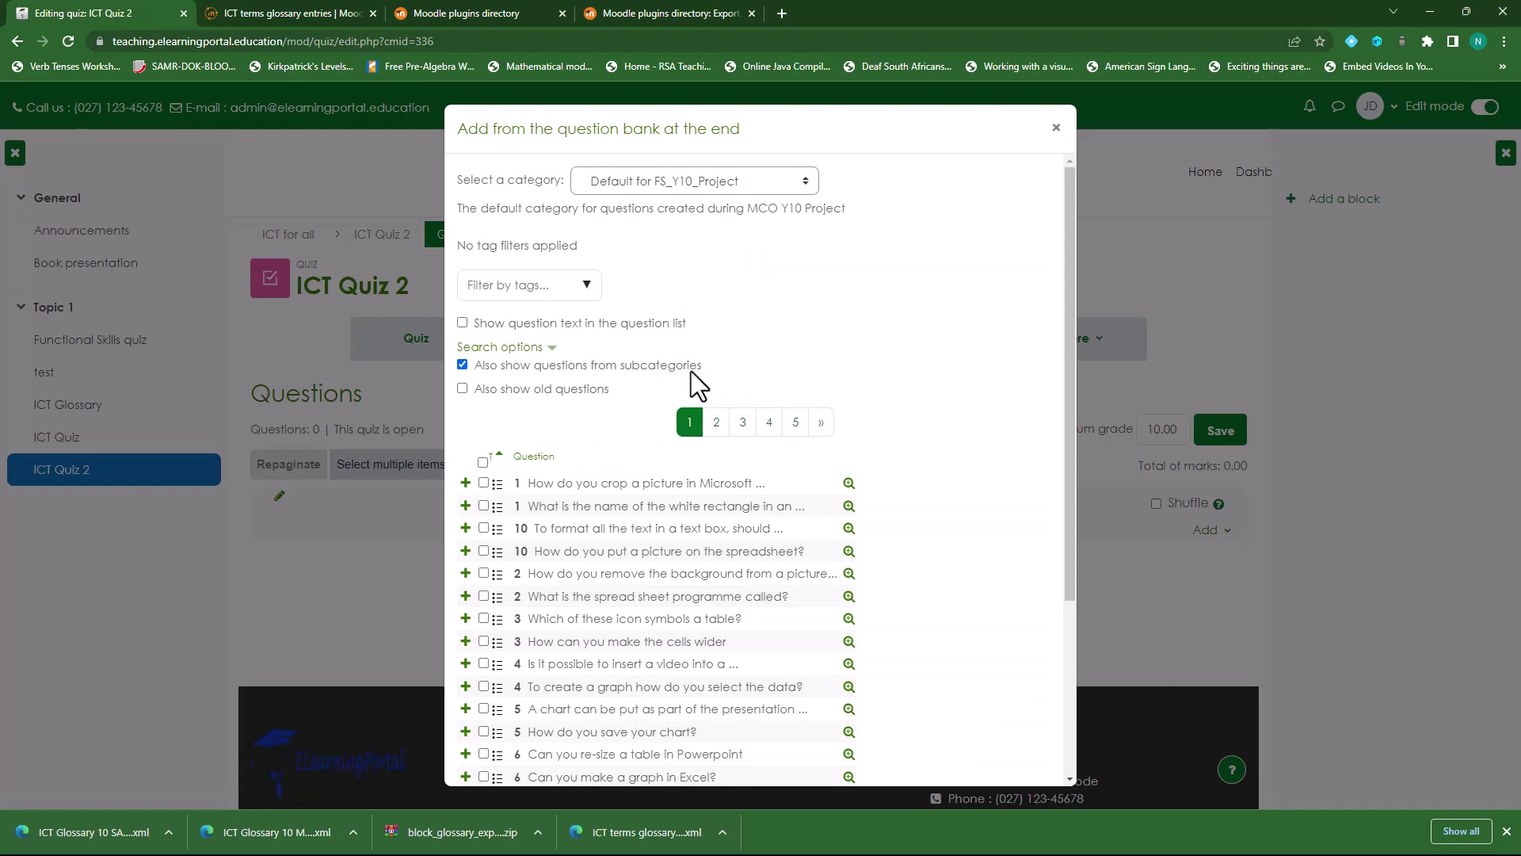
pyautogui.click(795, 182)
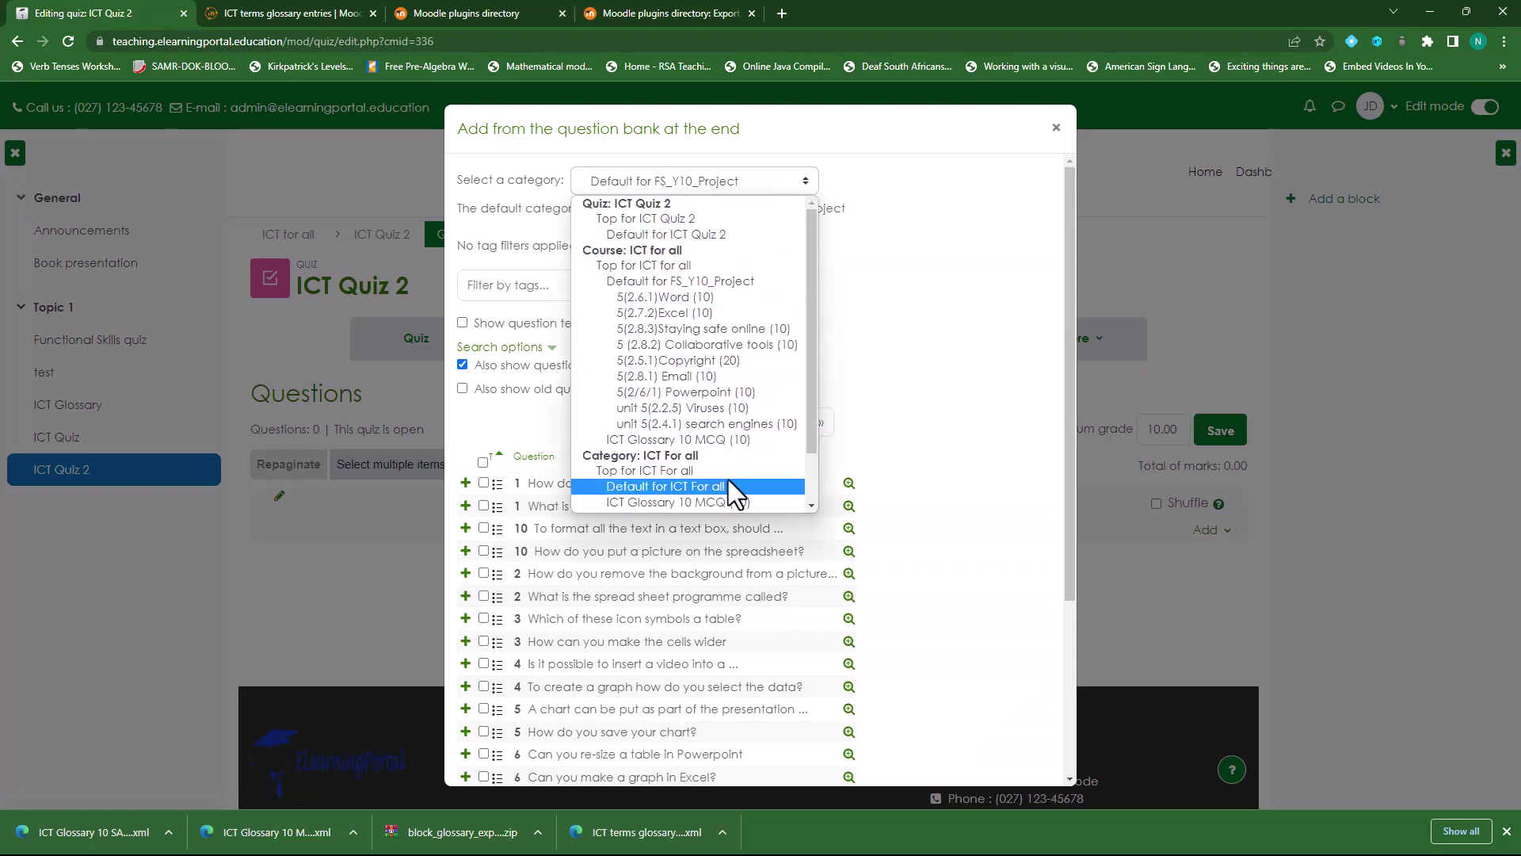
pyautogui.scroll(-1, 701, 496)
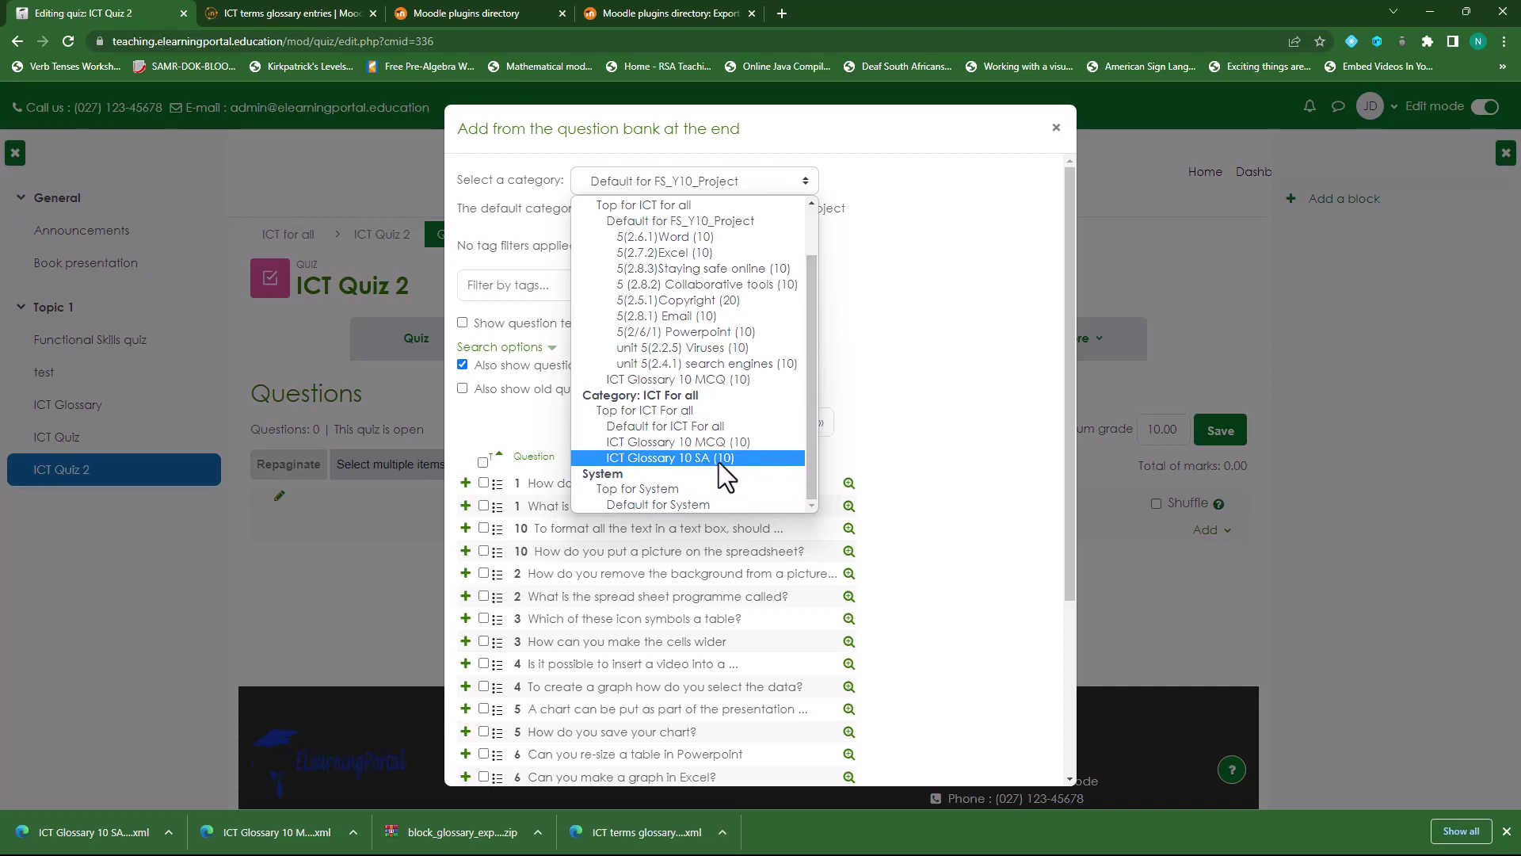
pyautogui.click(714, 459)
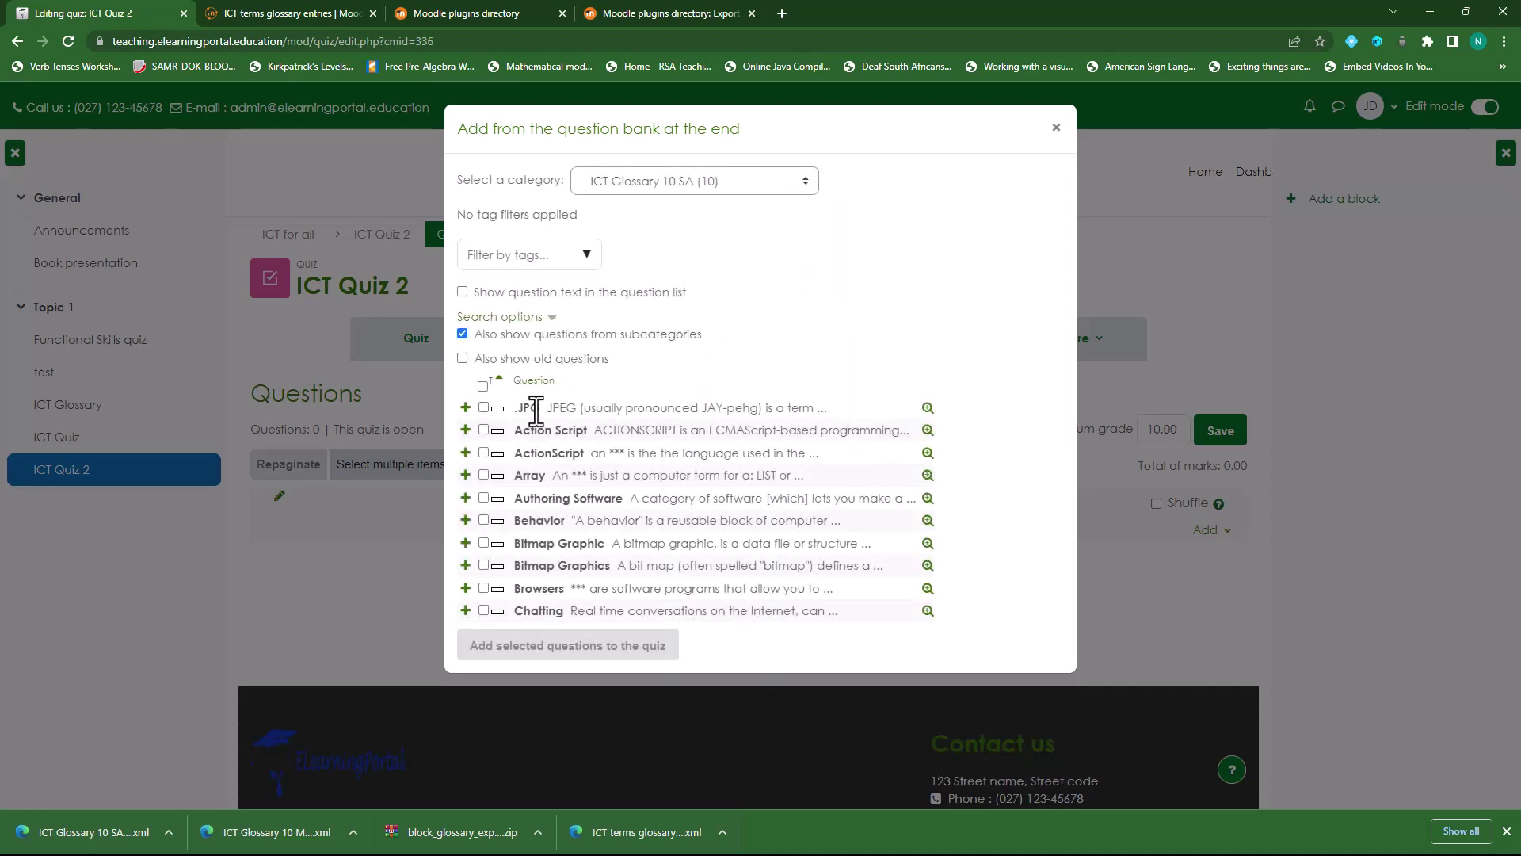
pyautogui.click(483, 386)
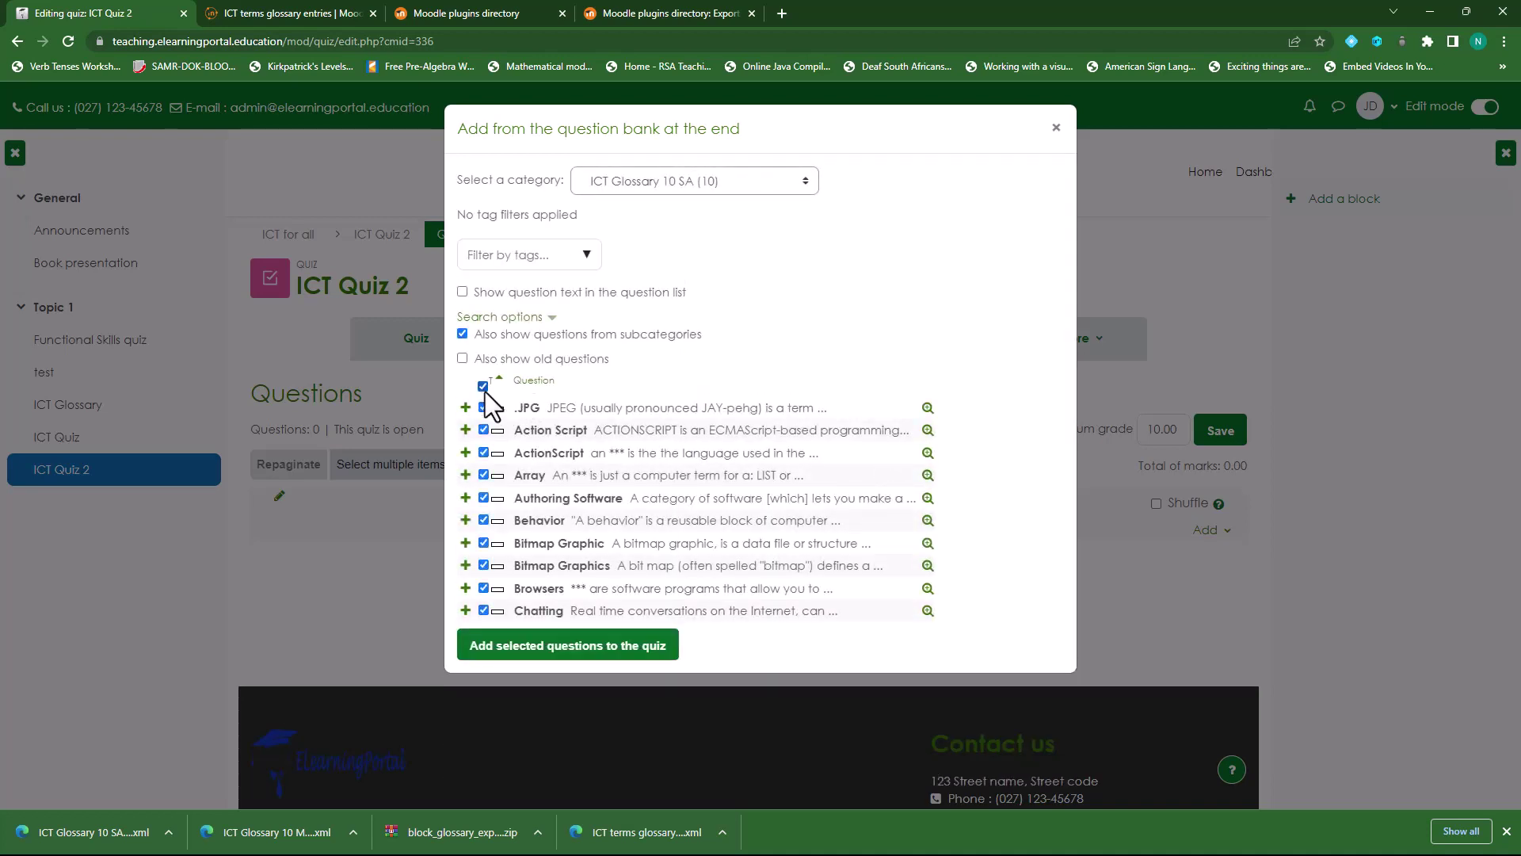
pyautogui.click(546, 649)
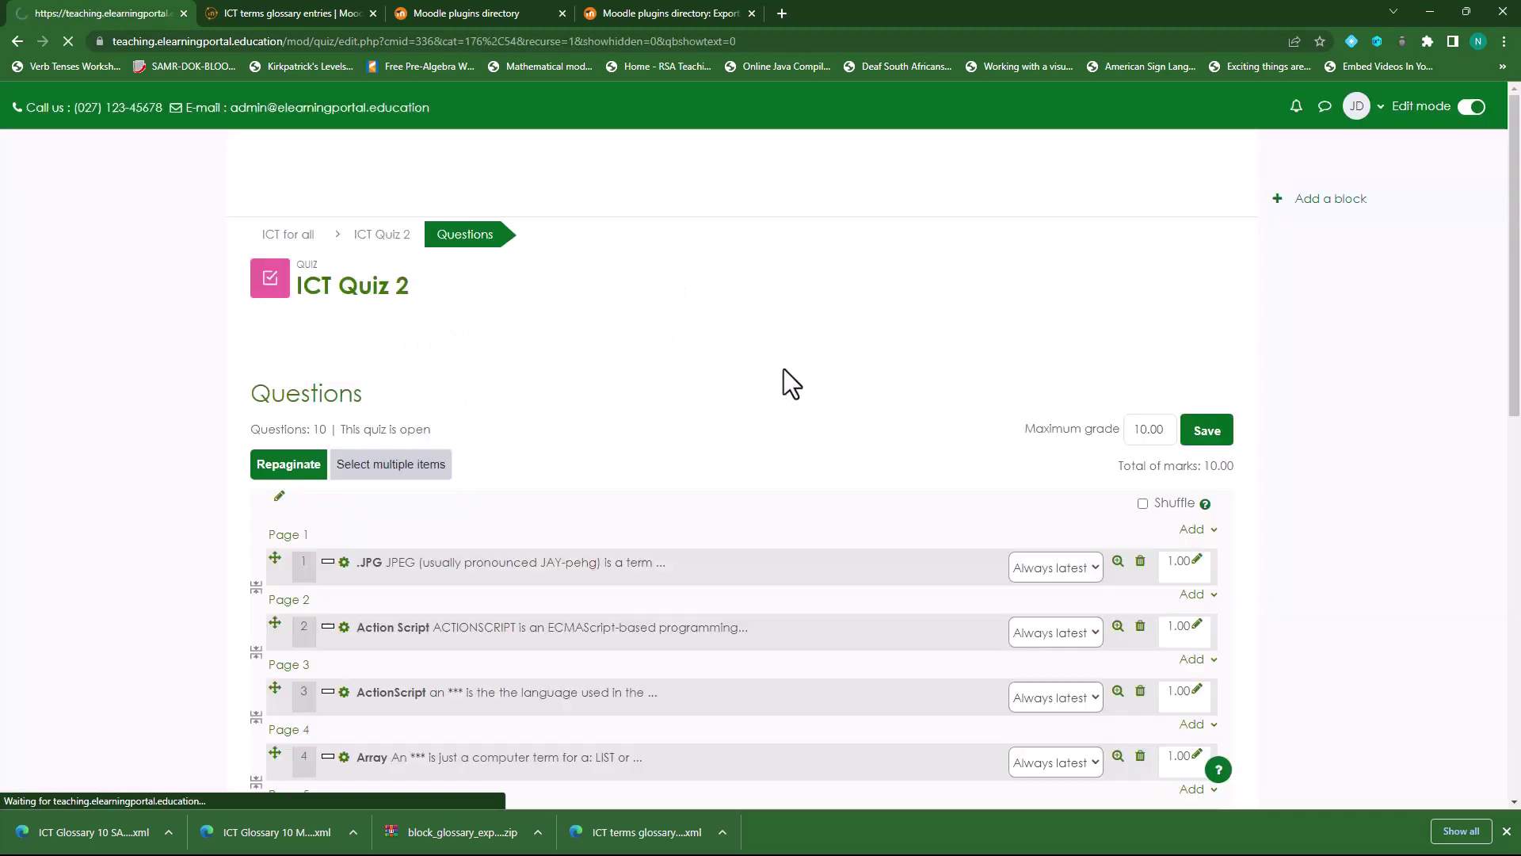
pyautogui.scroll(-5, 519, 497)
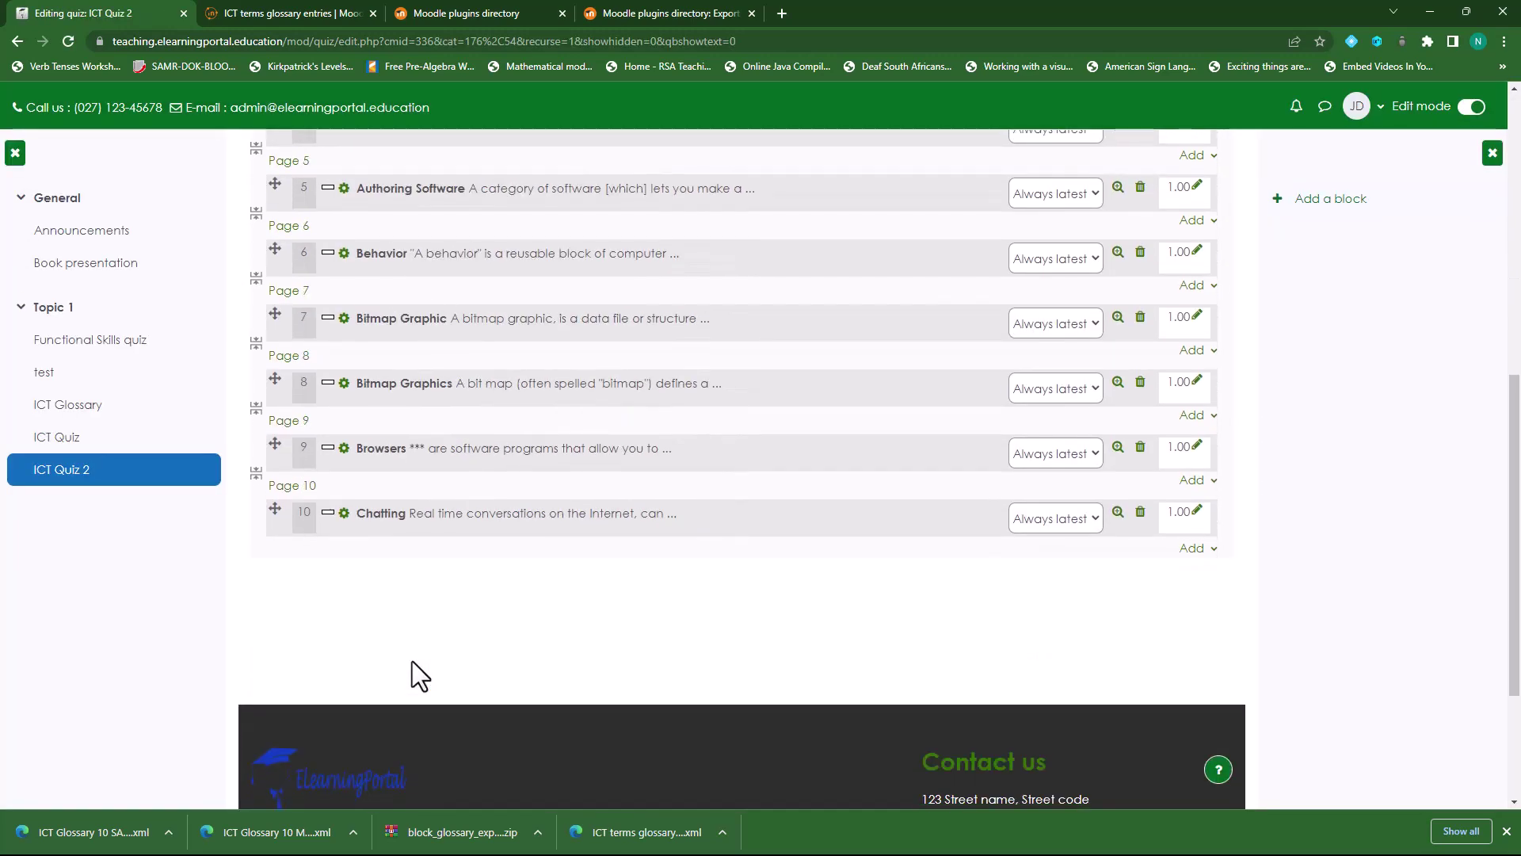
pyautogui.scroll(5, 412, 661)
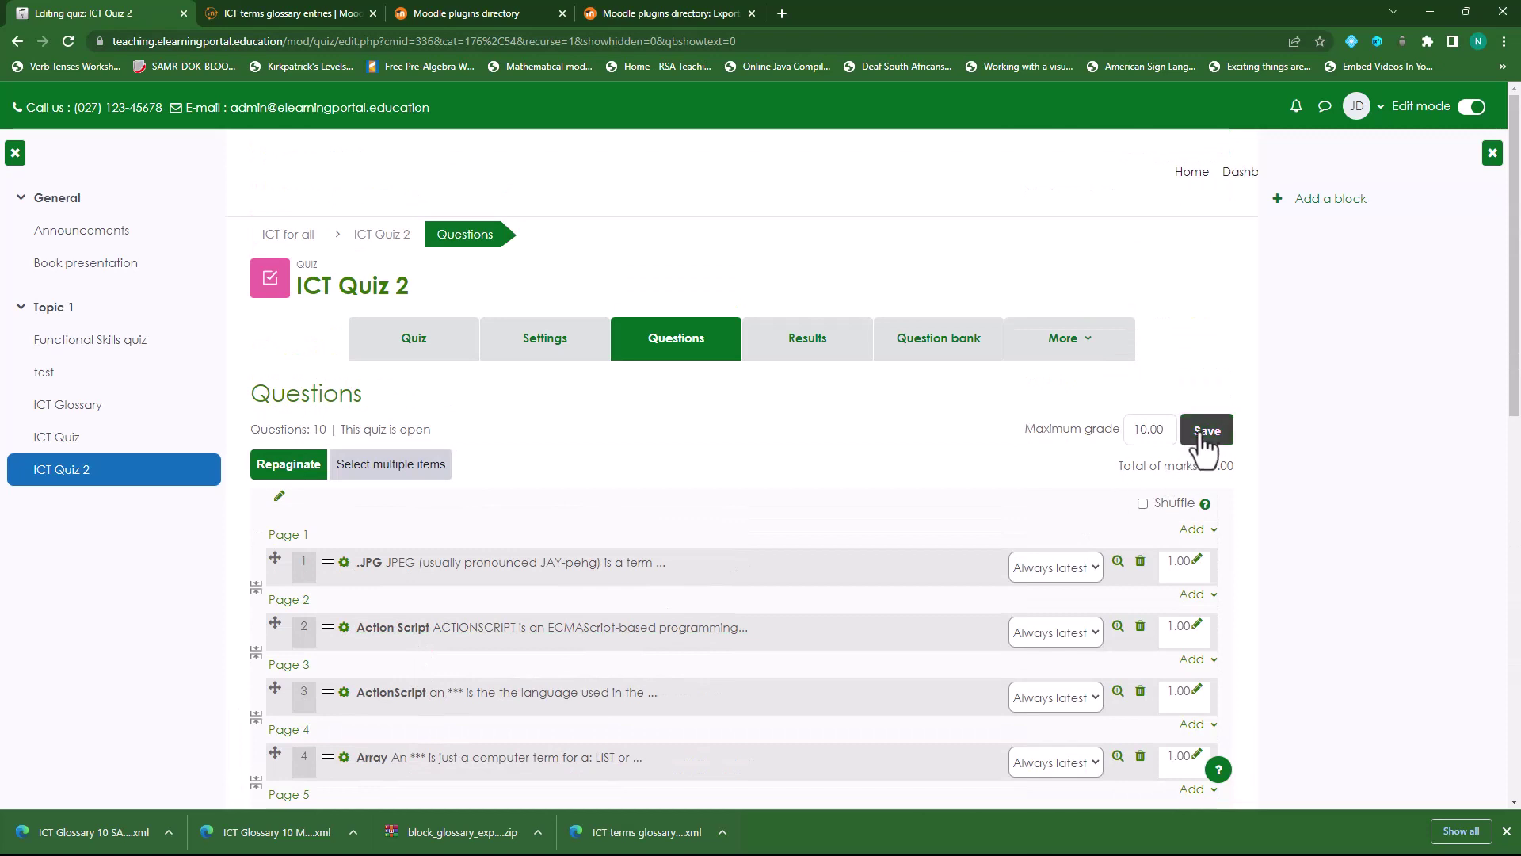
pyautogui.click(1205, 431)
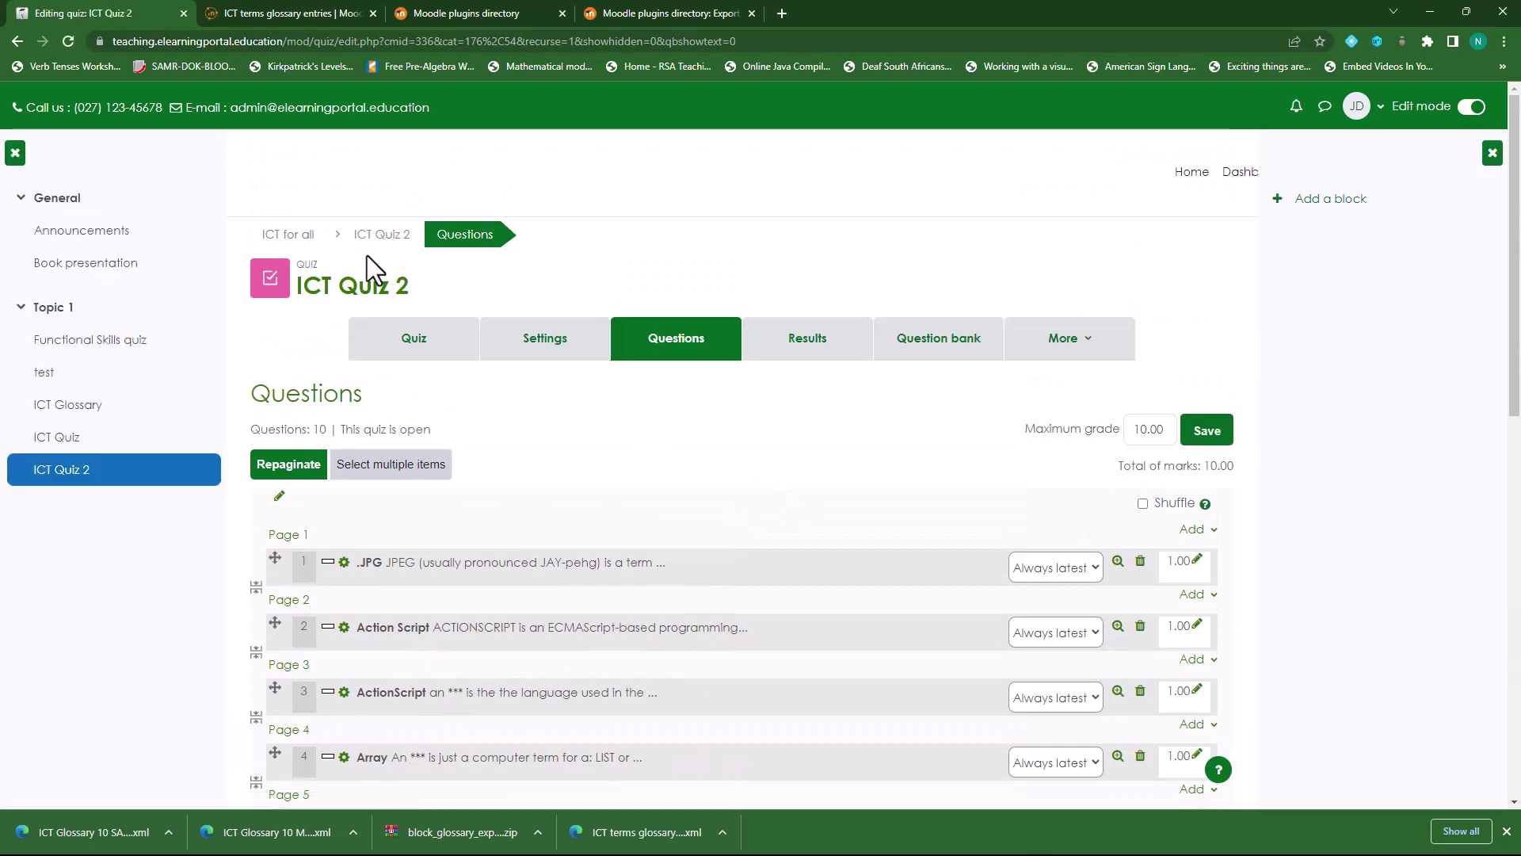
# - Return to the ICT for all course page and open ICT Quiz 2 from Topic 1
pyautogui.click(292, 239)
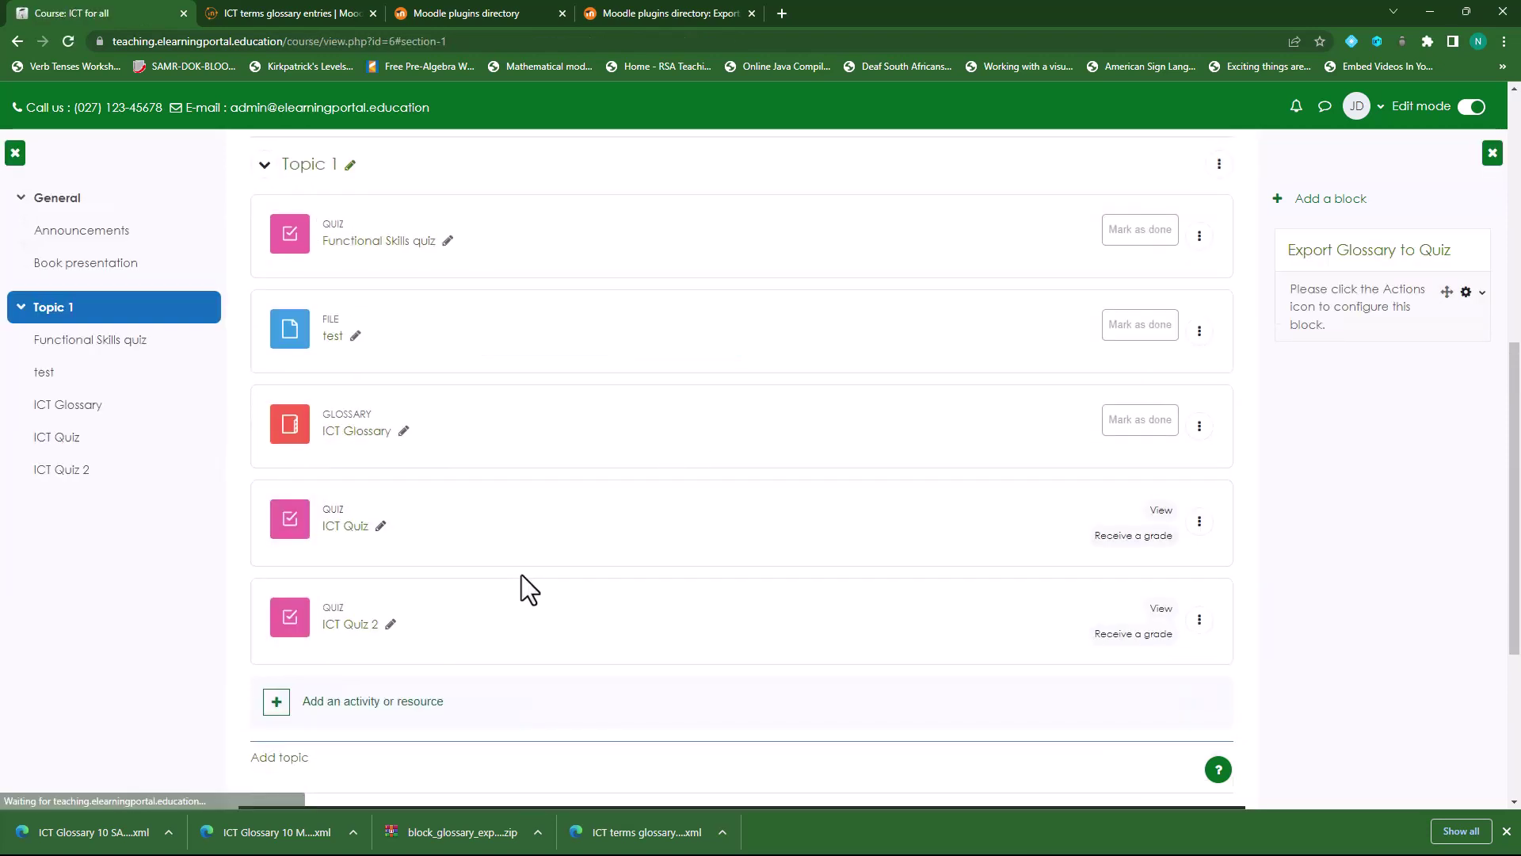
pyautogui.scroll(-2, 443, 531)
pyautogui.click(361, 470)
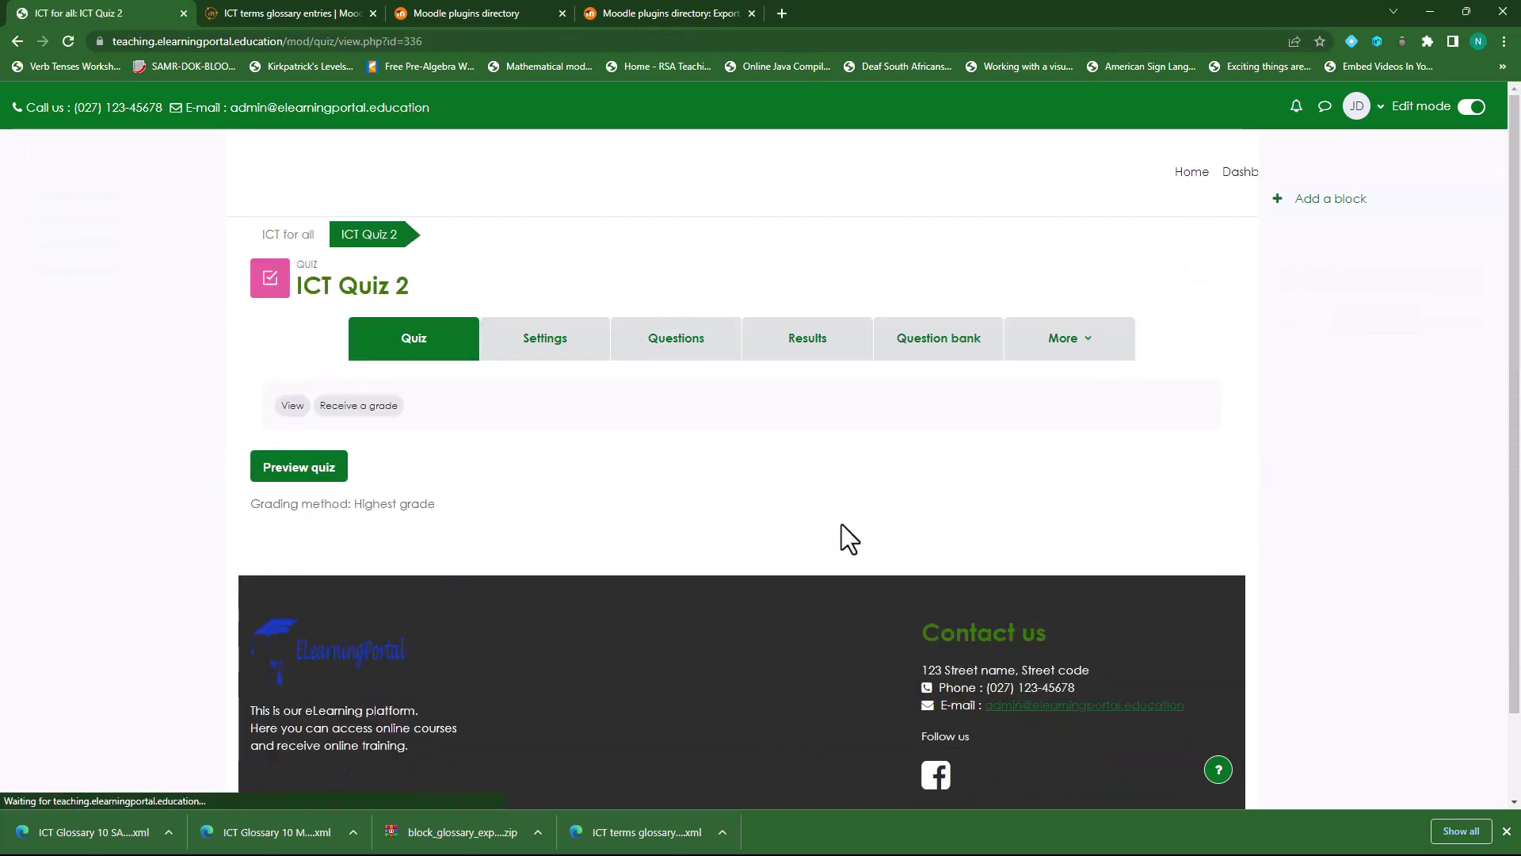
# - Preview ICT Quiz 2 and look through its short-answer questions, including questions 4 and 9
pyautogui.click(317, 469)
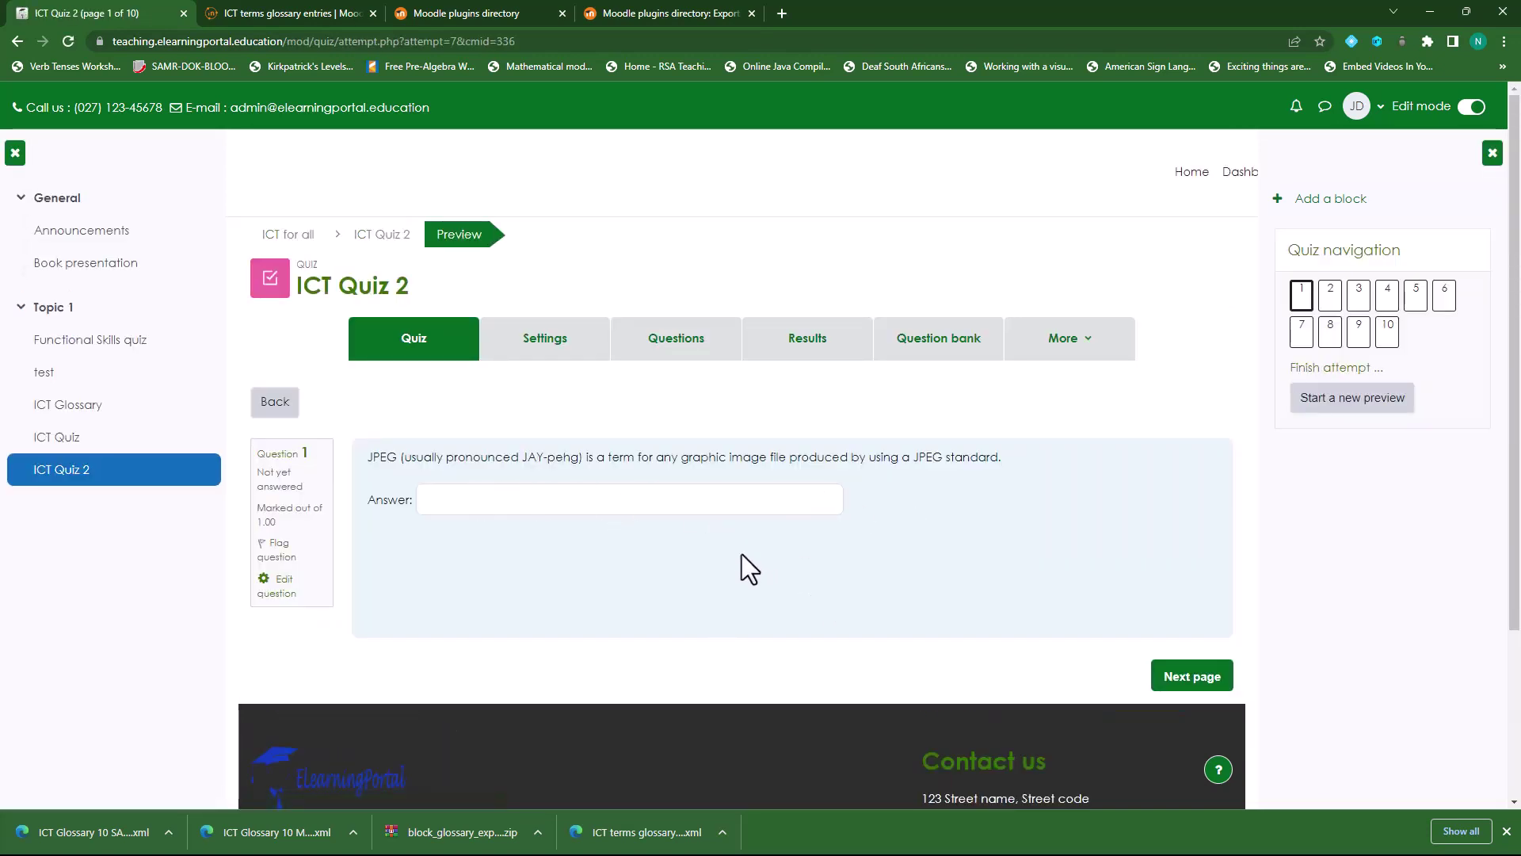
pyautogui.click(1388, 300)
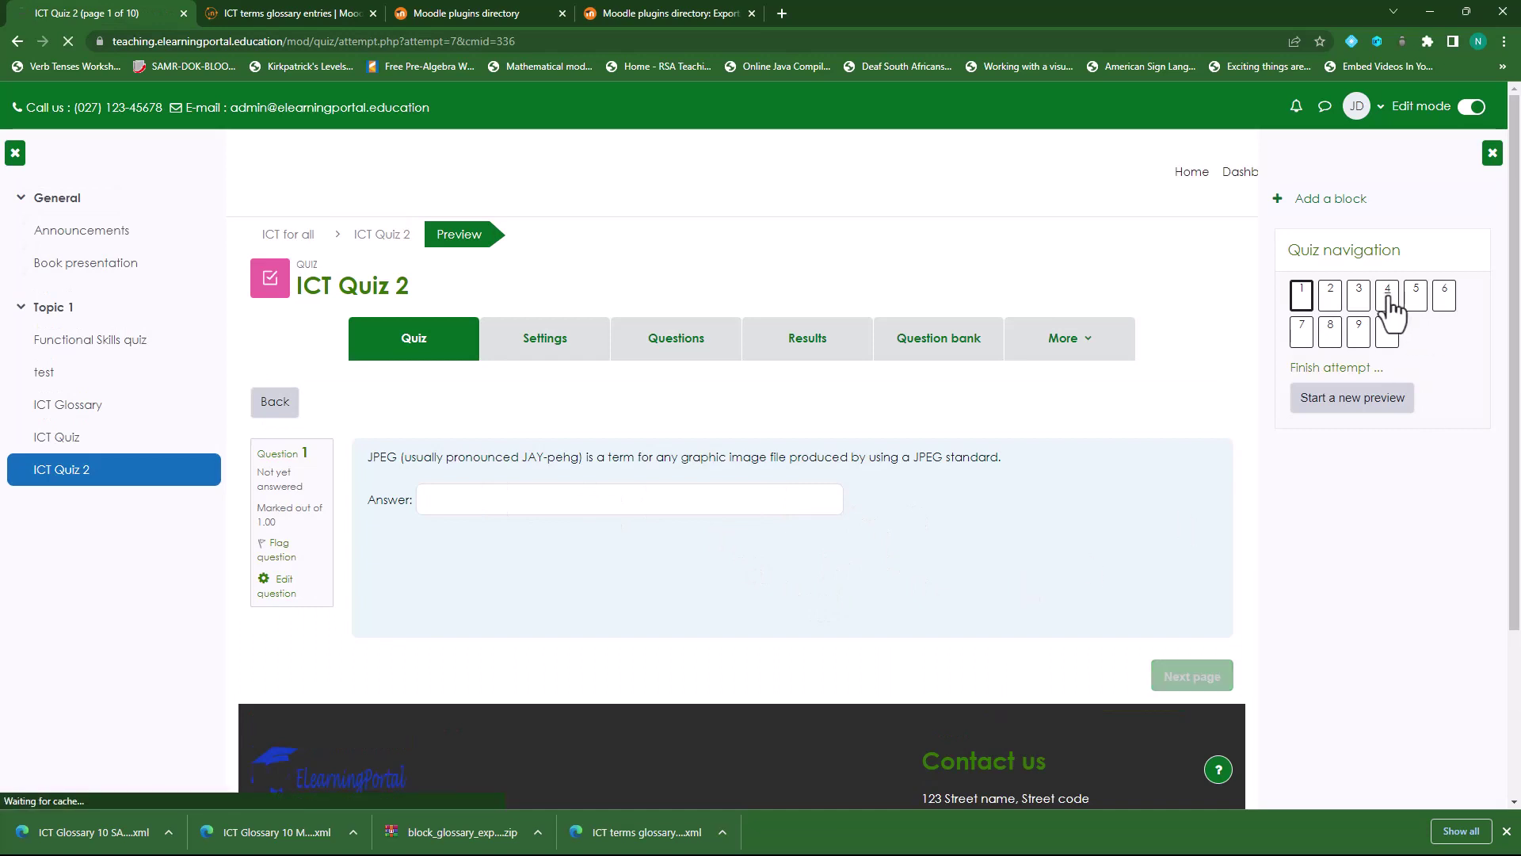
pyautogui.click(1358, 337)
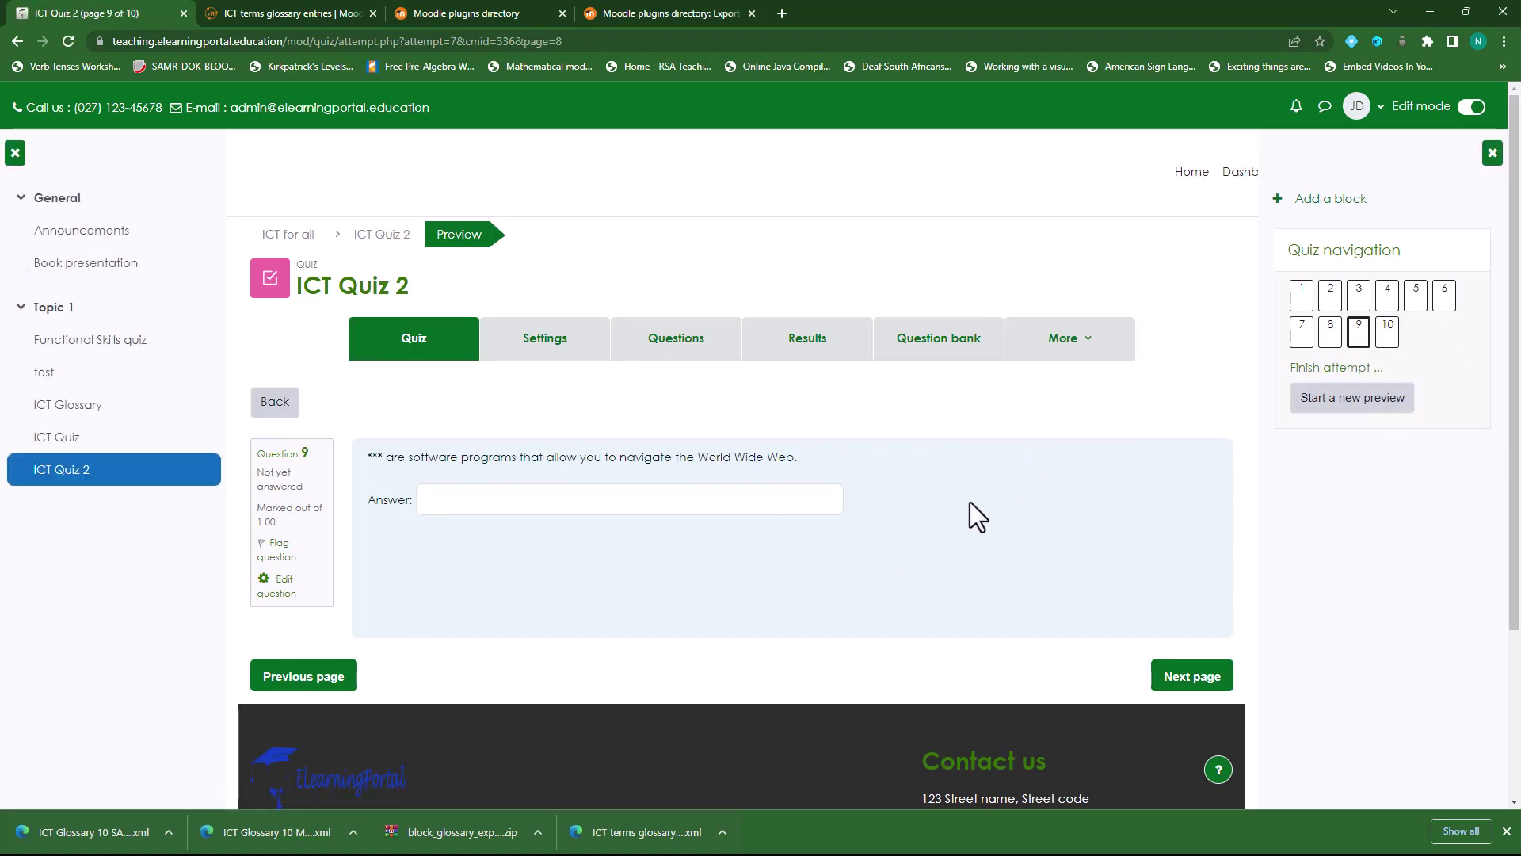
# - Review the Export Glossary to Quiz plugin page, the glossary plugin search and the MoodleNet ICT terms resource, and return to the quiz preview
pyautogui.click(674, 13)
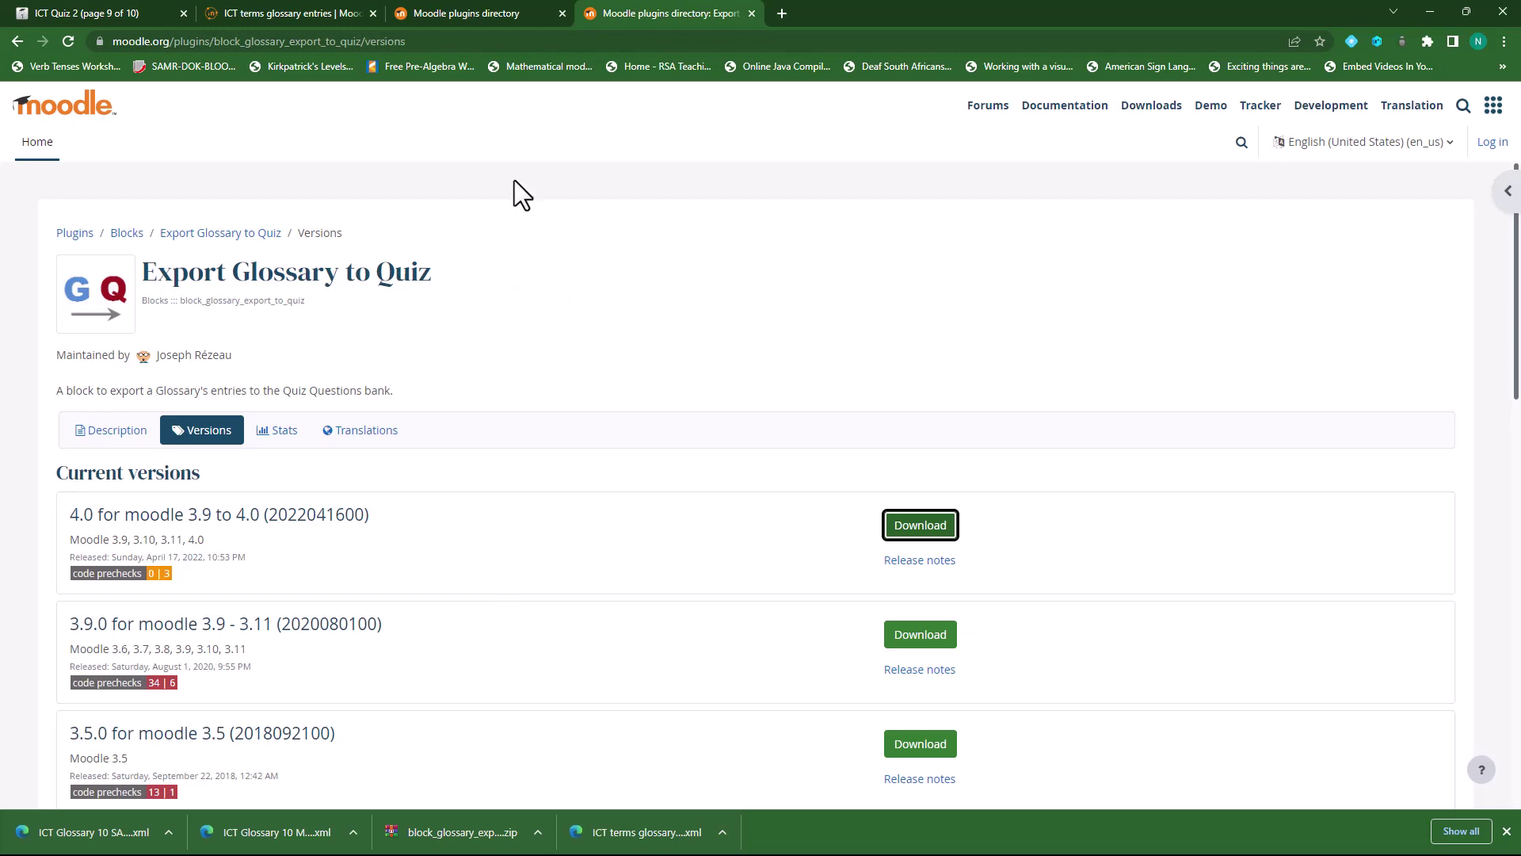
pyautogui.click(458, 14)
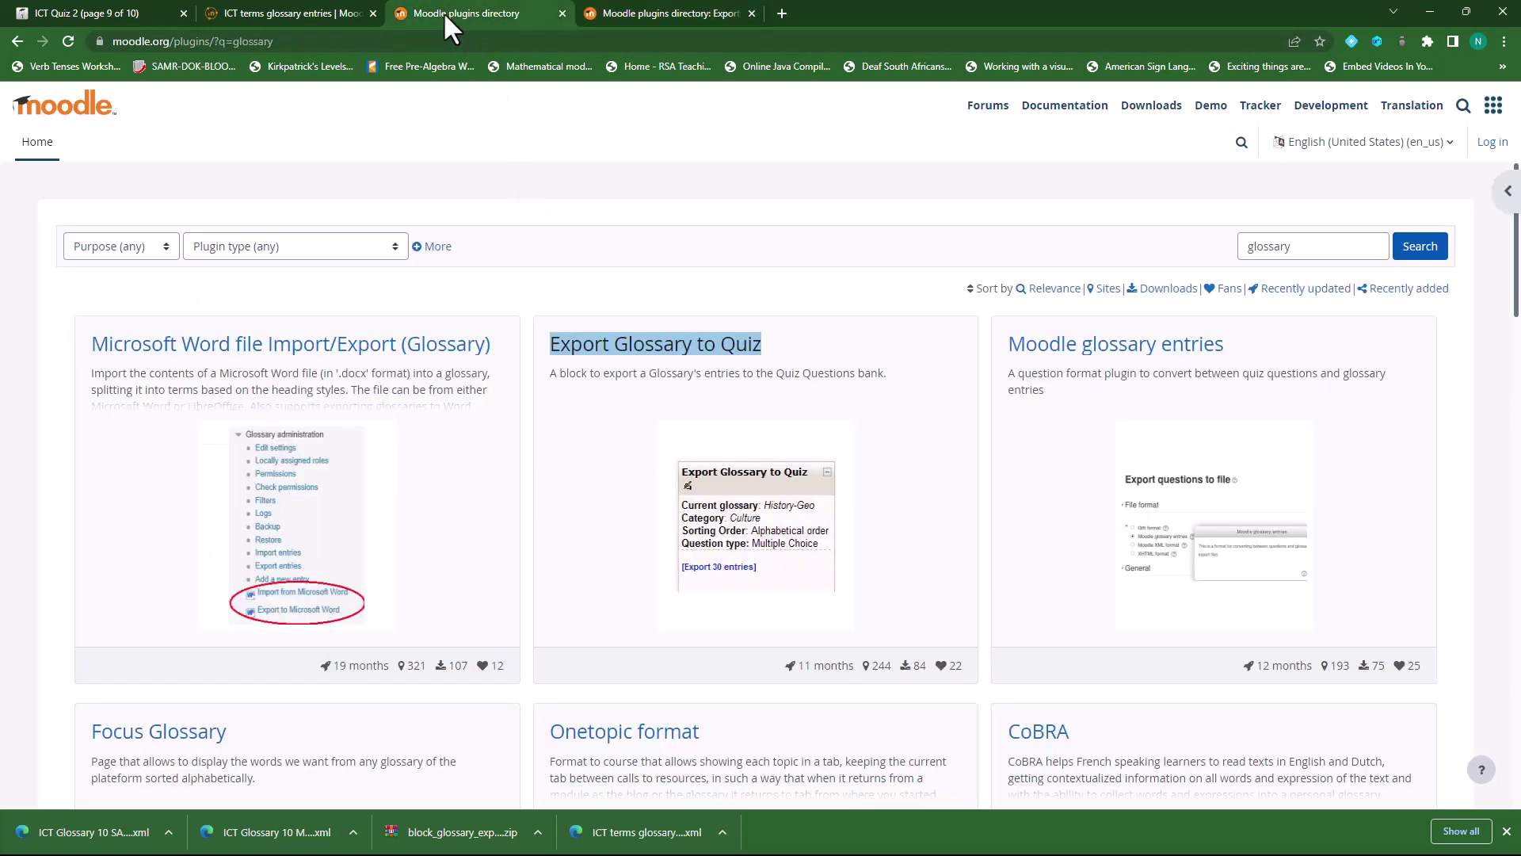
pyautogui.click(307, 12)
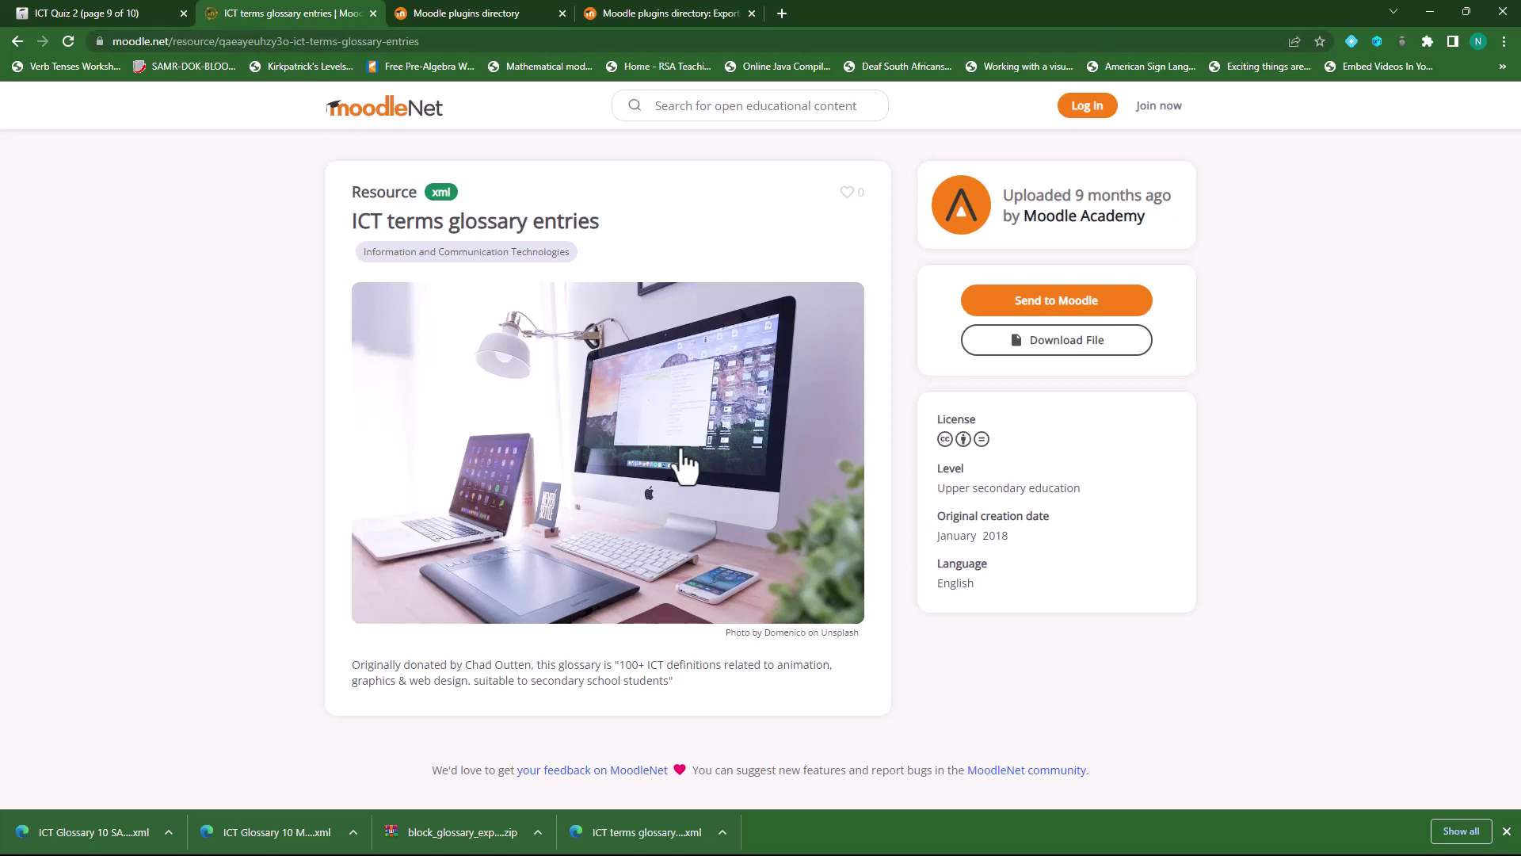
pyautogui.click(127, 15)
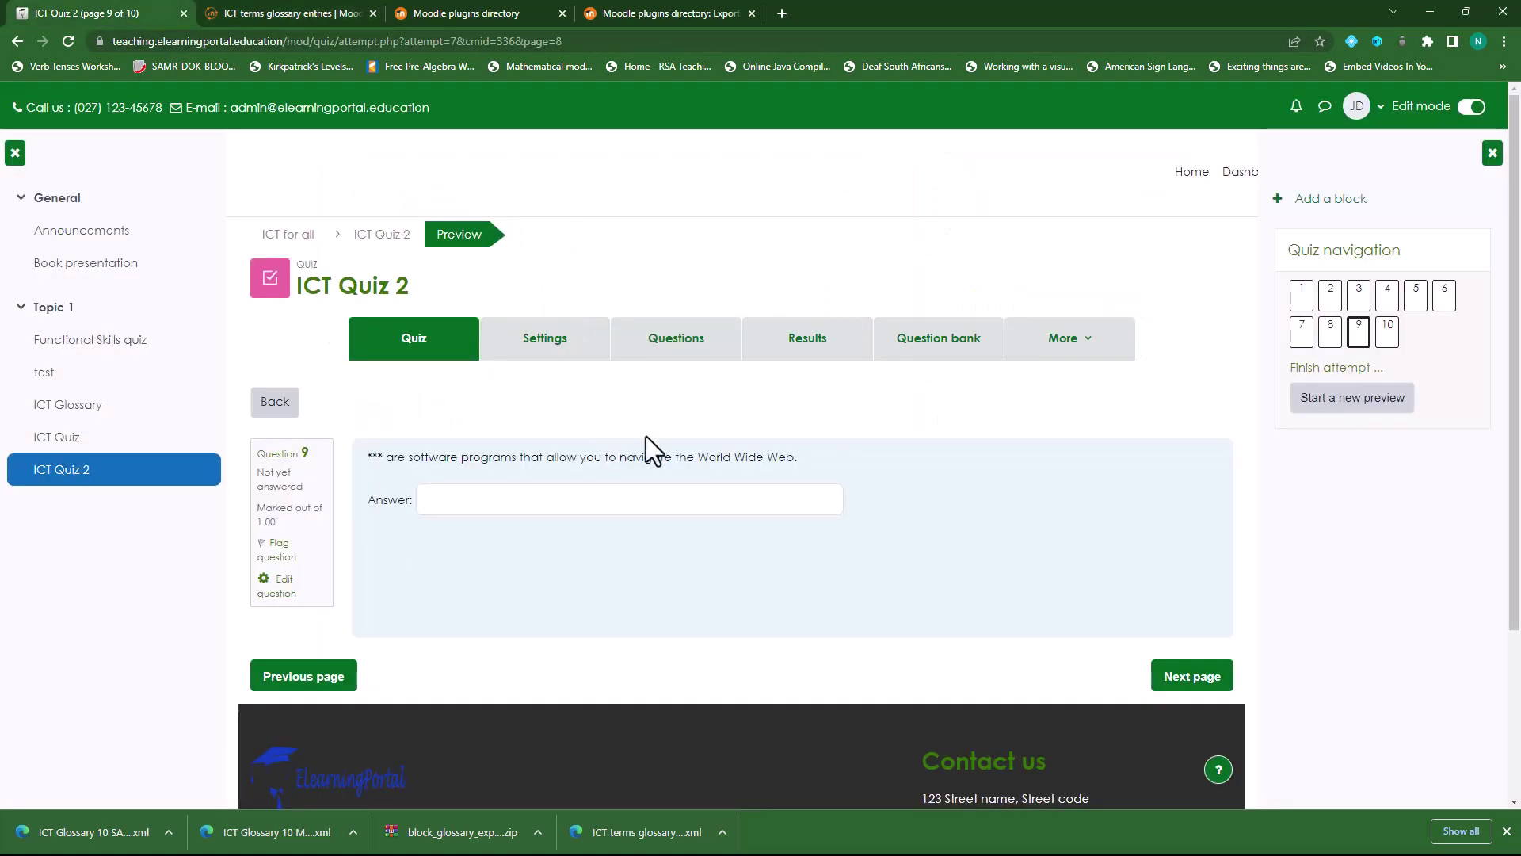